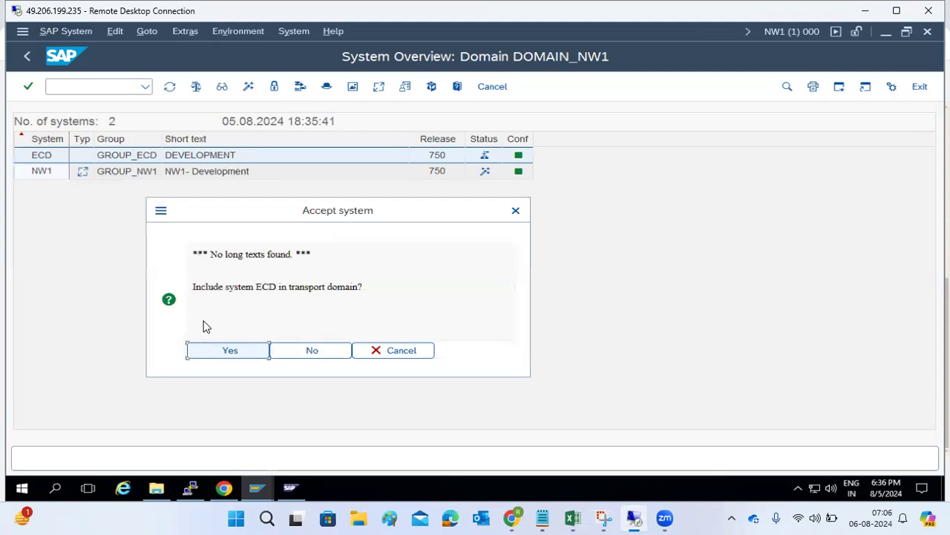
- Confirm the inclusion of system ECD in the transport domain and bring up the SAP Logon window
click(219, 357)
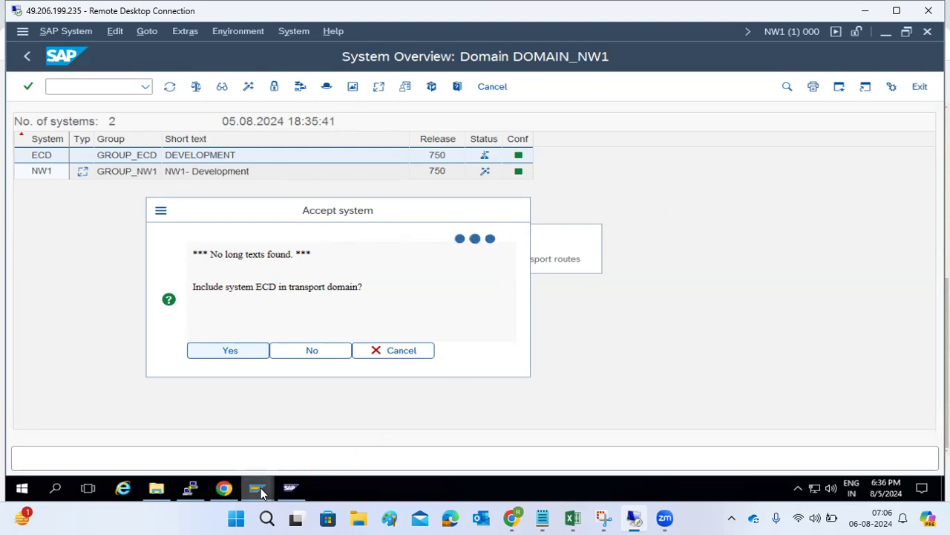
mouse_move(257, 488)
click(107, 438)
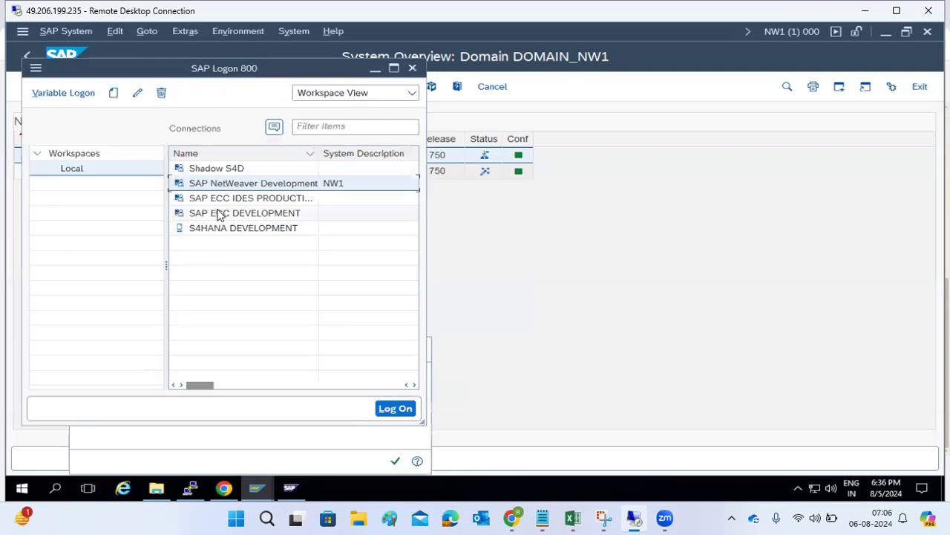
double_click(220, 214)
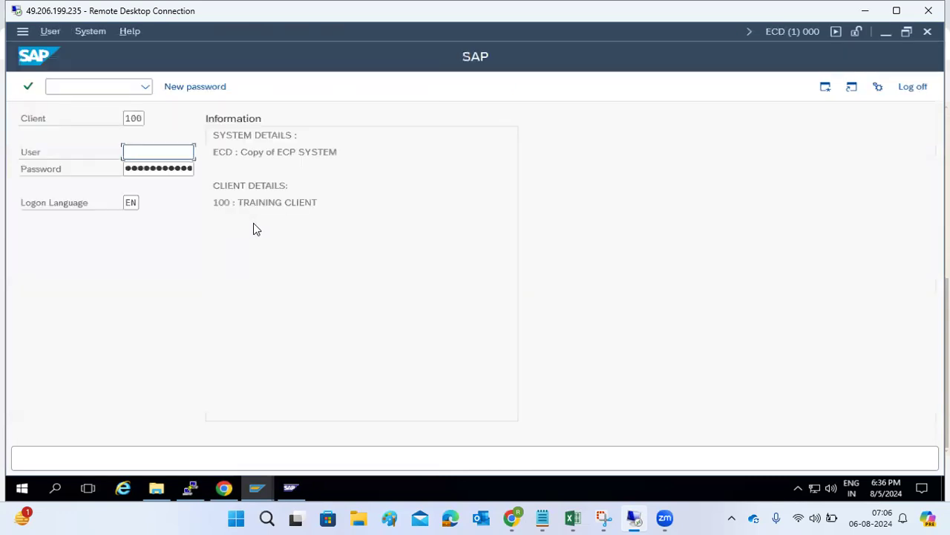
click(135, 118)
double_click(135, 118)
text(000)
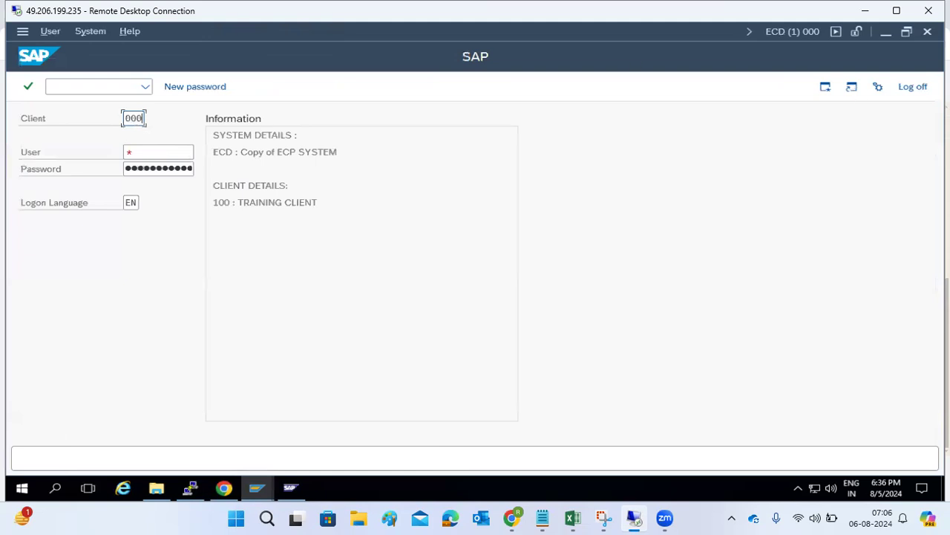
click(926, 31)
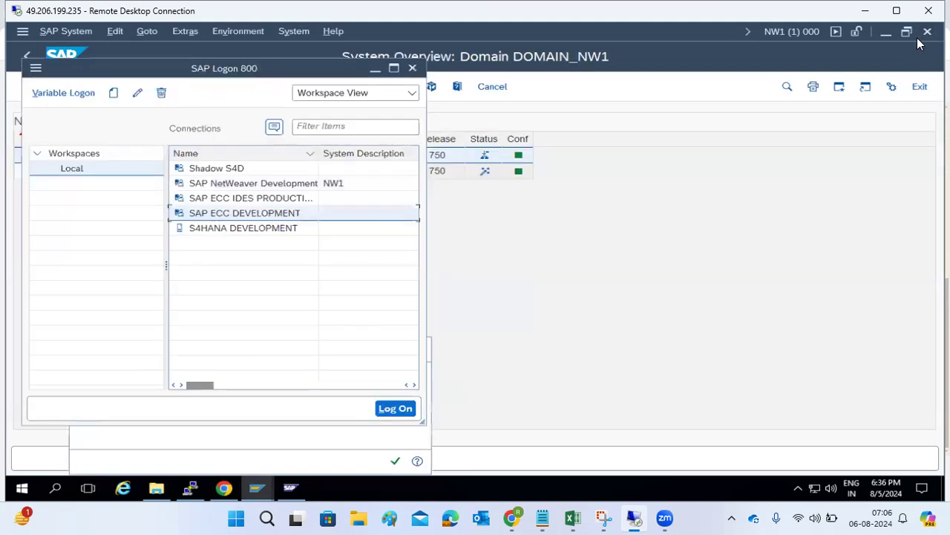
- Log on to the SAP ECC IDES Production system in client 000 as user basis with the account password
double_click(222, 197)
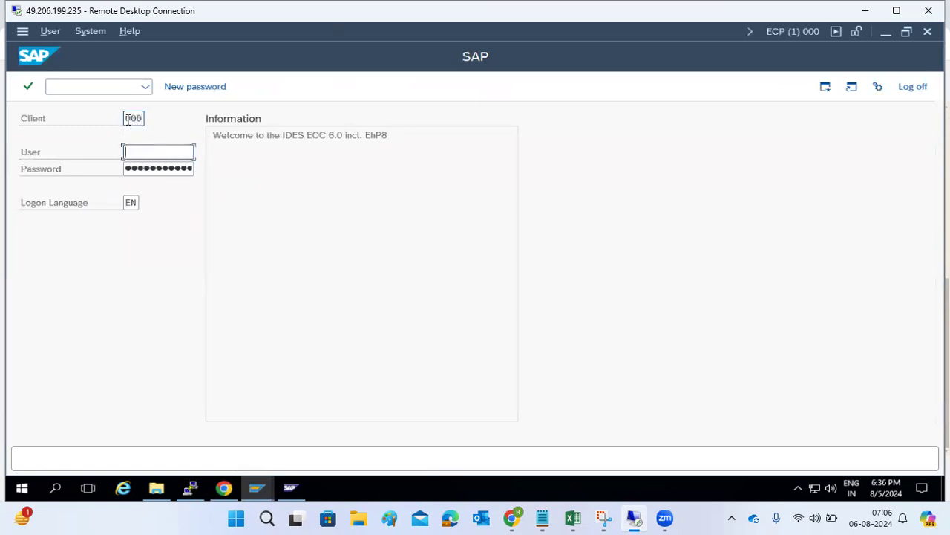
text(basis)
key(Tab)
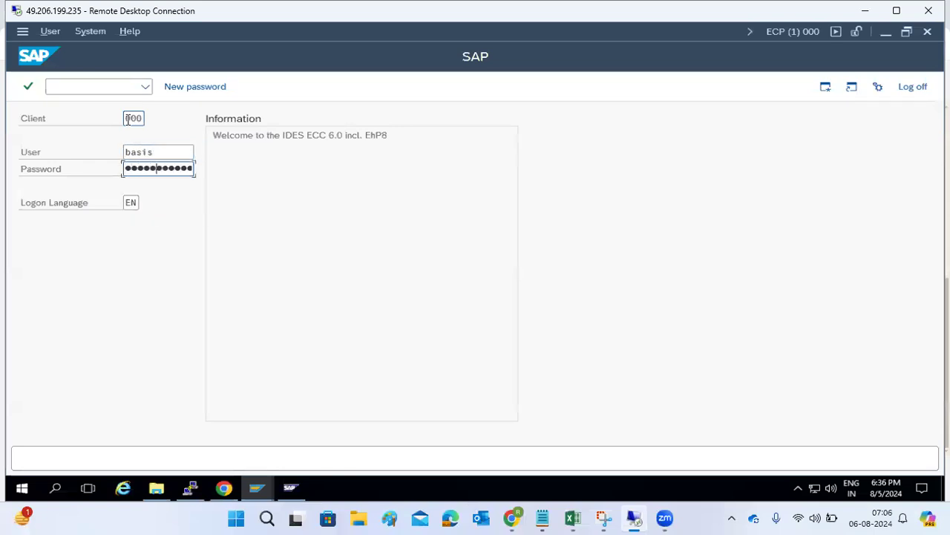
key(Return)
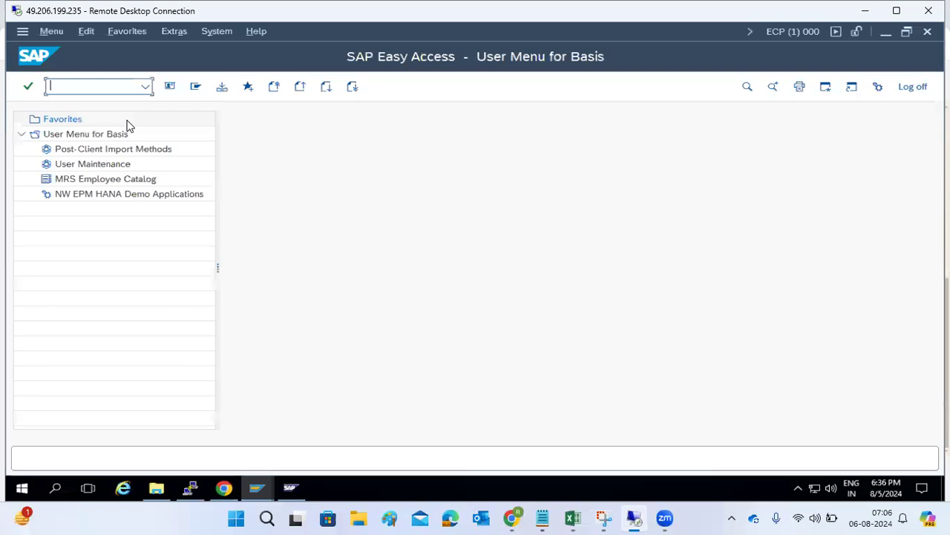
- Run transaction stms and submit system ECP for inclusion in DOMAIN_NW1, entering and repeating the TMSADM user's password
text(stms)
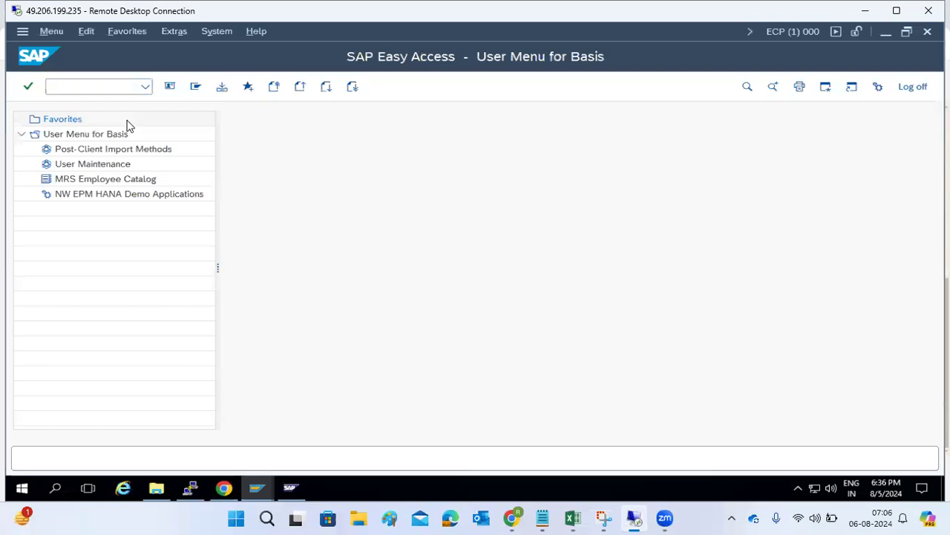
key(Return)
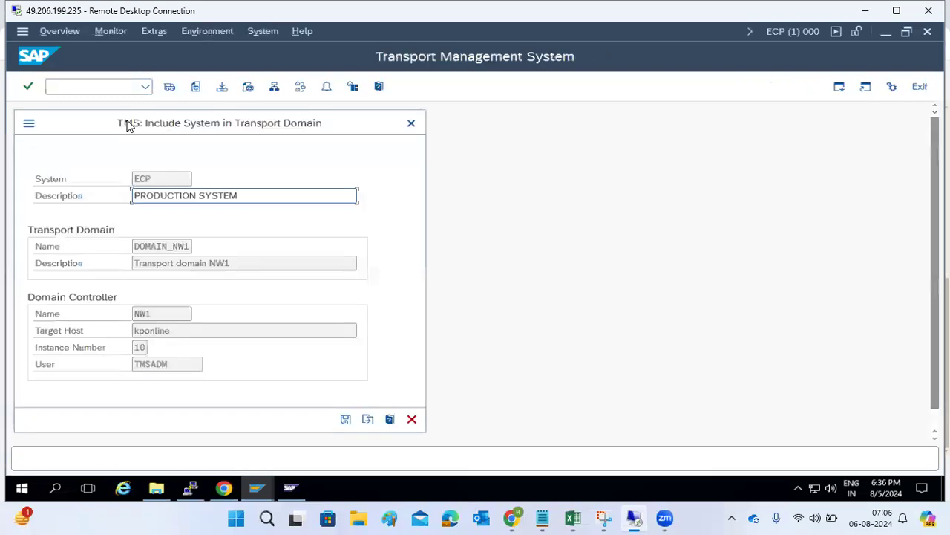
click(345, 418)
text(***)
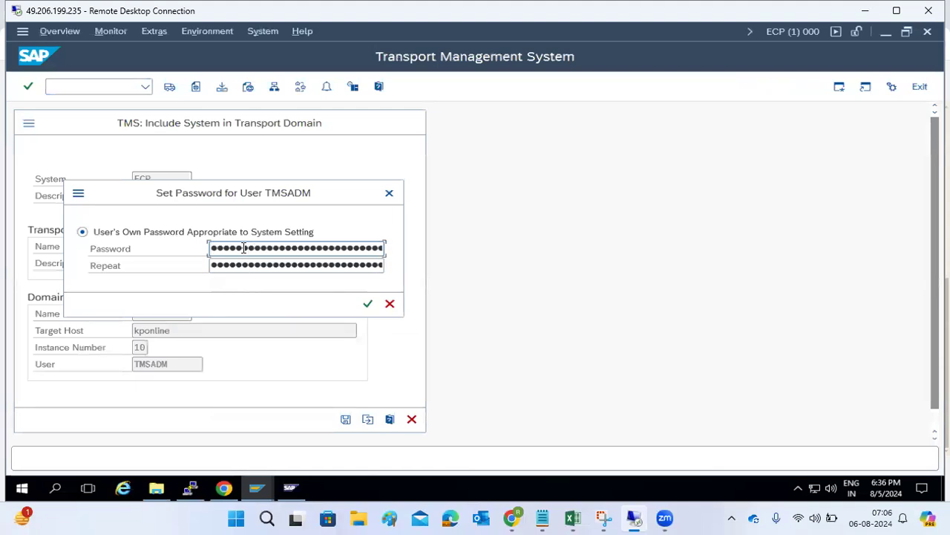
key(Tab)
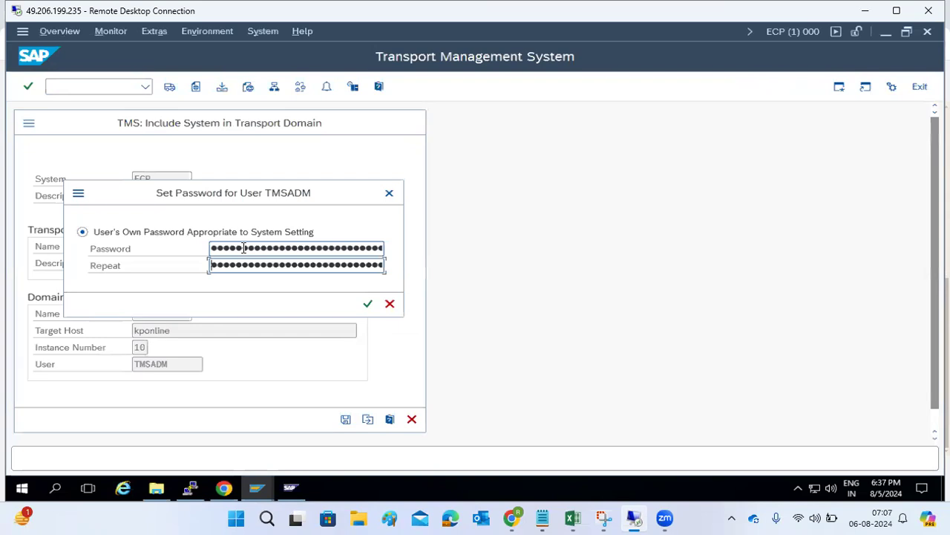
click(246, 249)
key(Return)
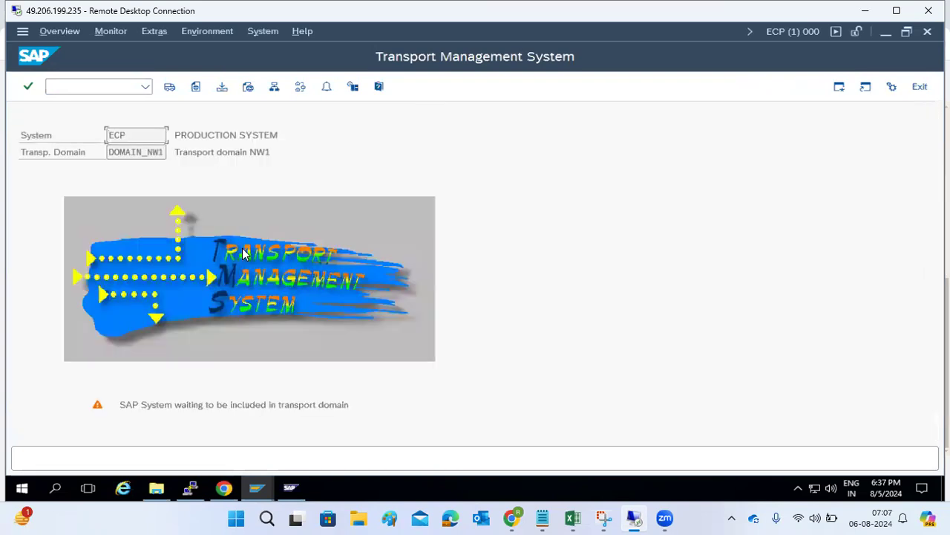
- Return to the System Overview session on NW1 and acknowledge the information message about ECD's transport group
click(257, 487)
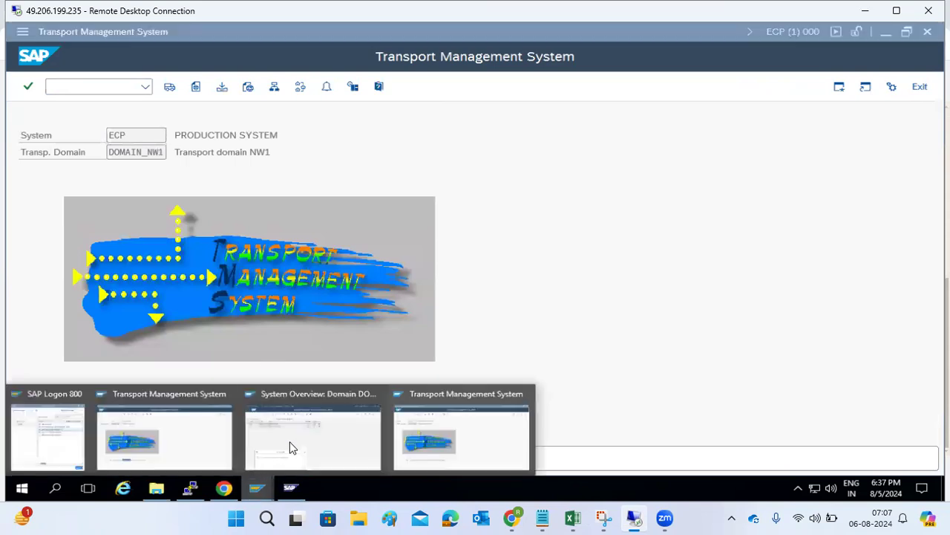
click(280, 434)
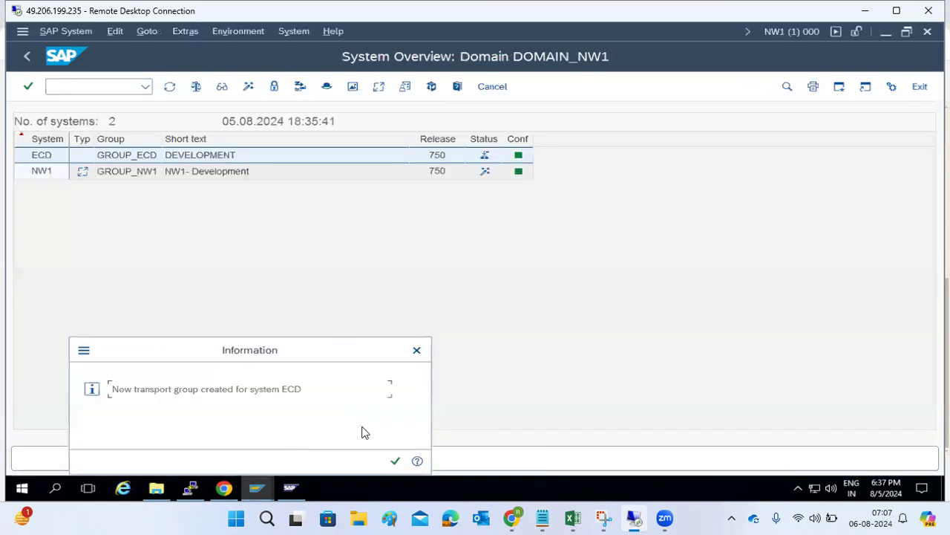
click(396, 459)
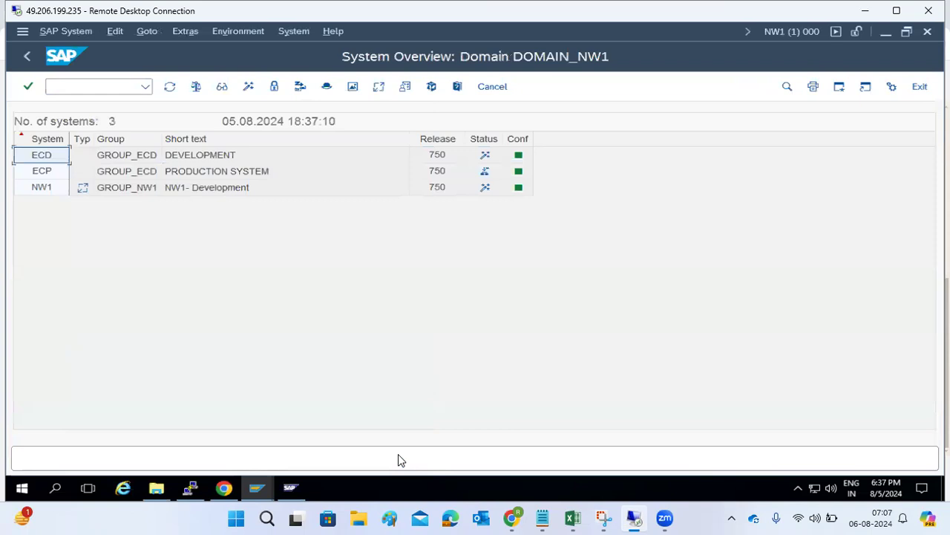
- Approve system ECP for the transport domain and distribute the TMS configuration change immediately
click(484, 172)
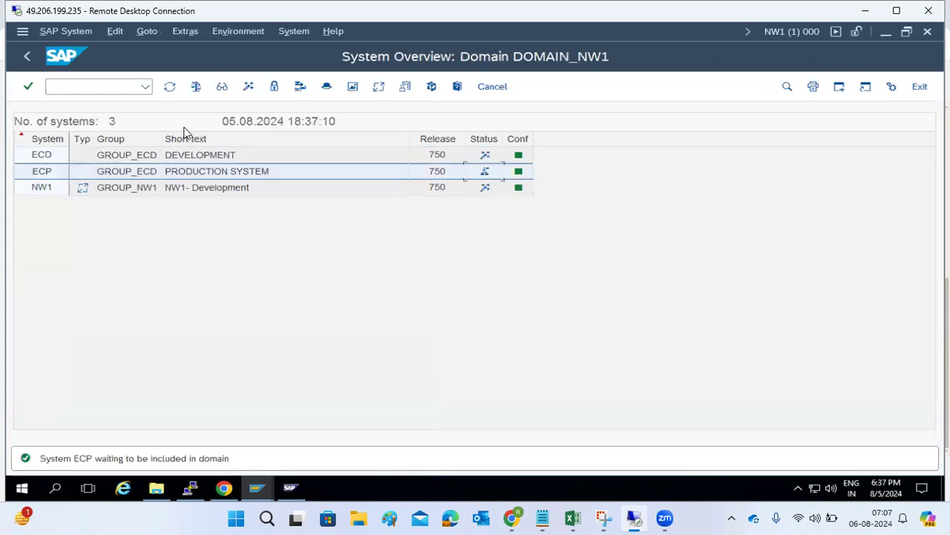
click(73, 35)
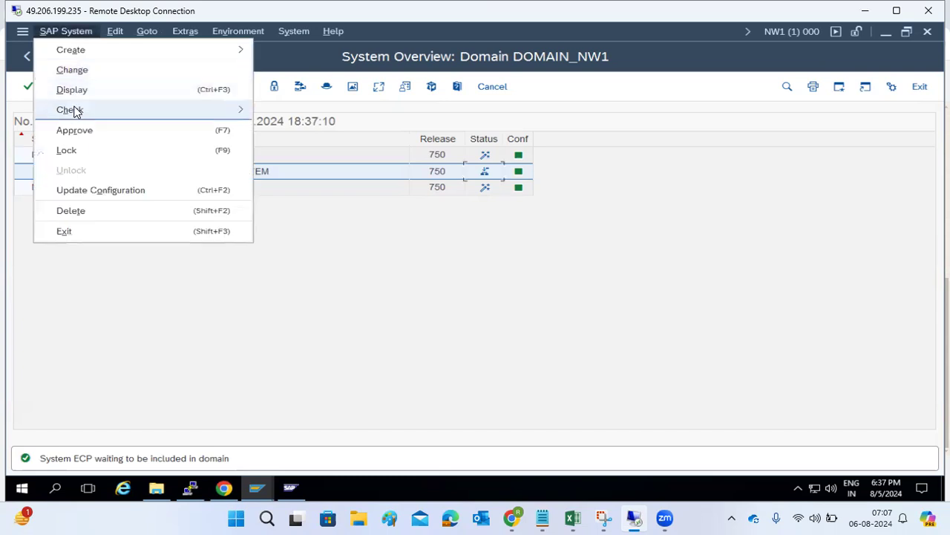
click(77, 130)
click(230, 350)
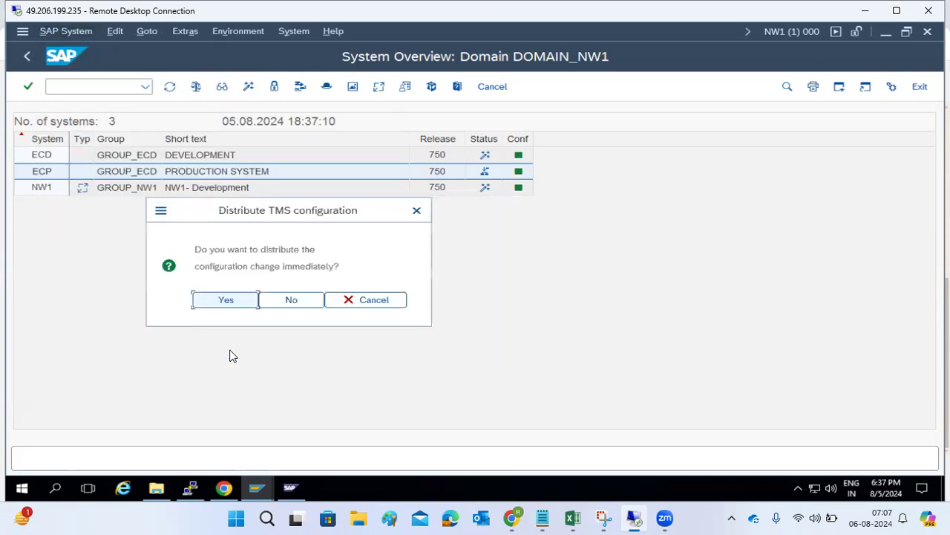
click(231, 299)
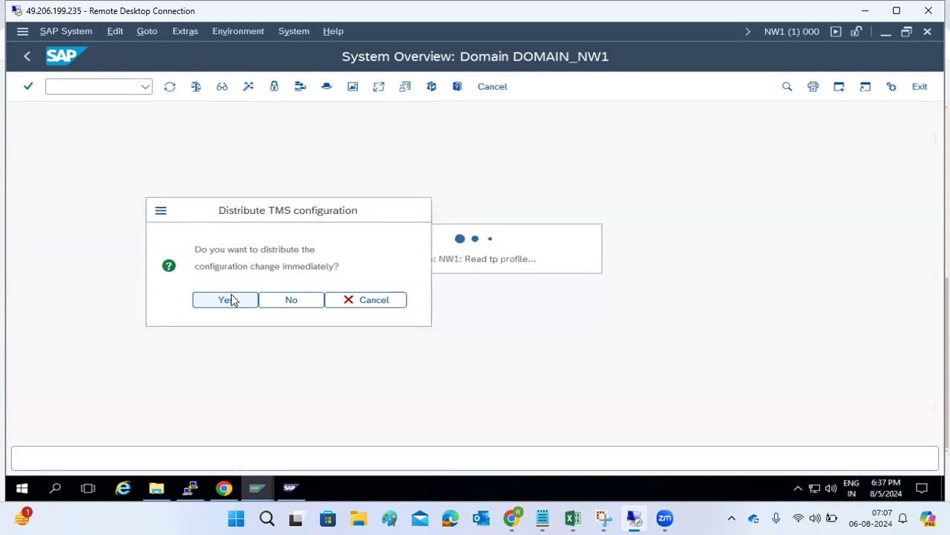
click(227, 299)
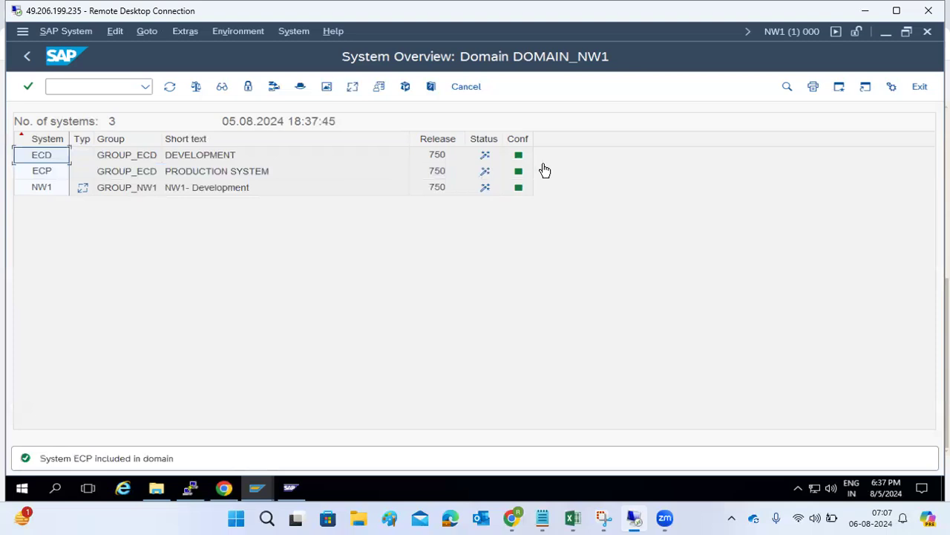
- Open the transport routes in change mode and delete NW1's connections with the Delete Selected Links and Nodes option
click(27, 56)
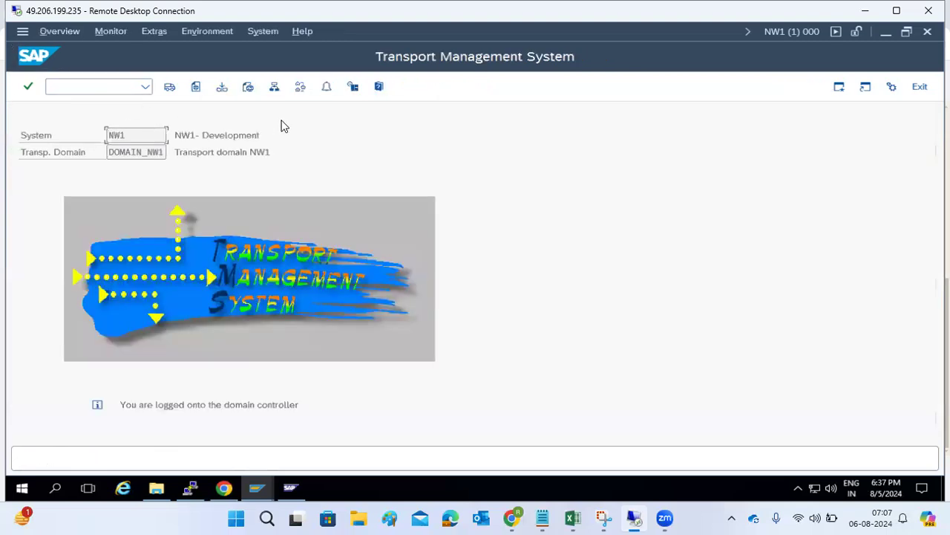
click(300, 87)
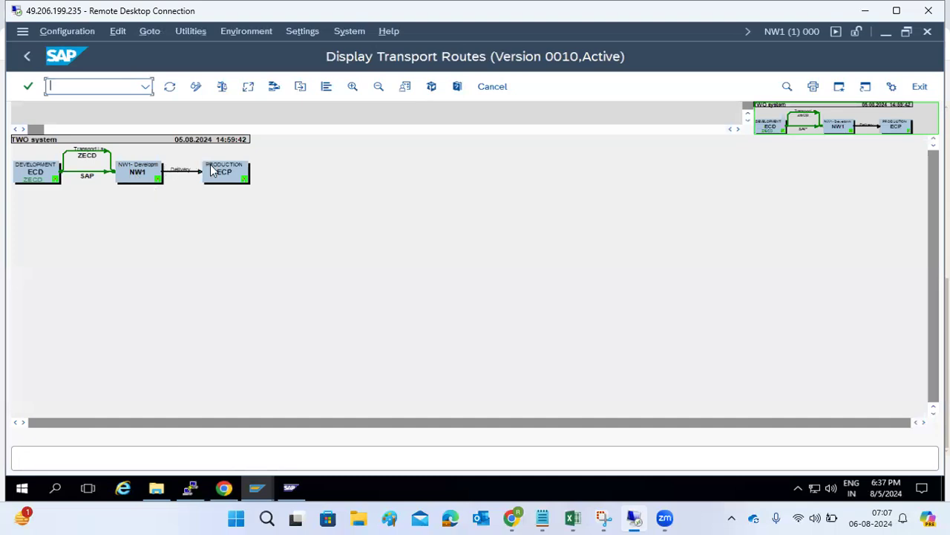
click(195, 87)
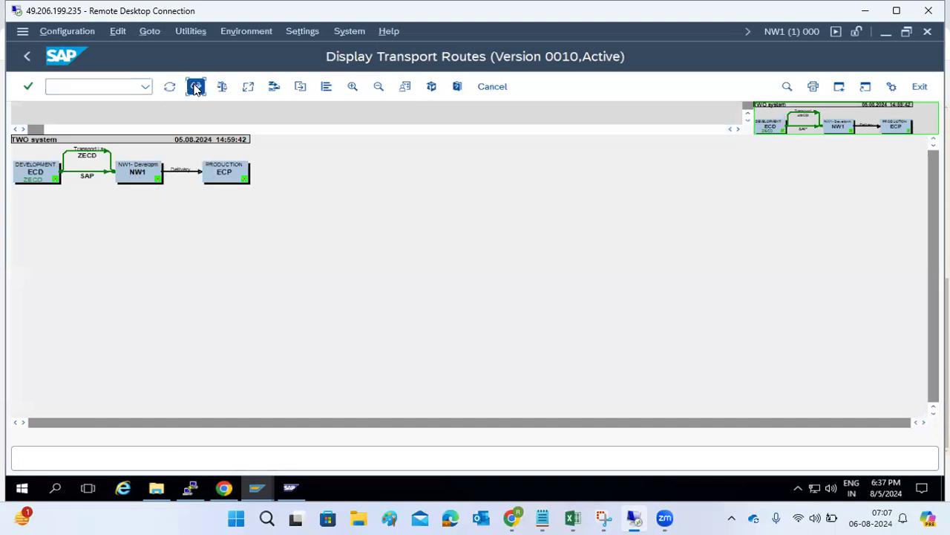
click(137, 171)
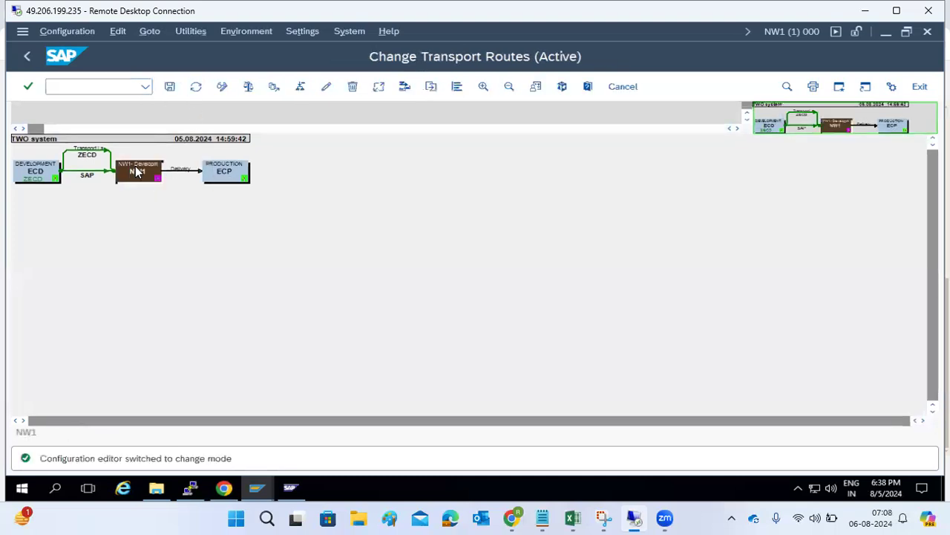
click(352, 86)
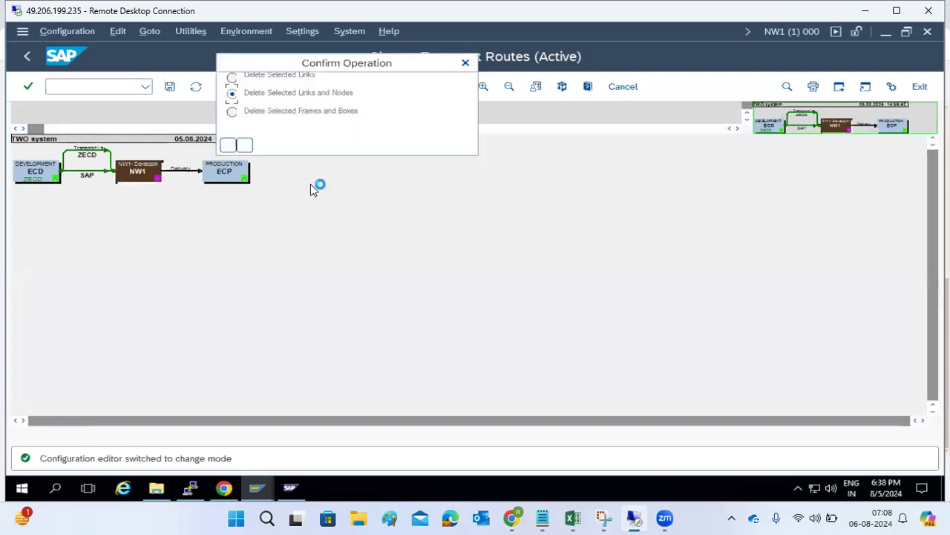
click(228, 148)
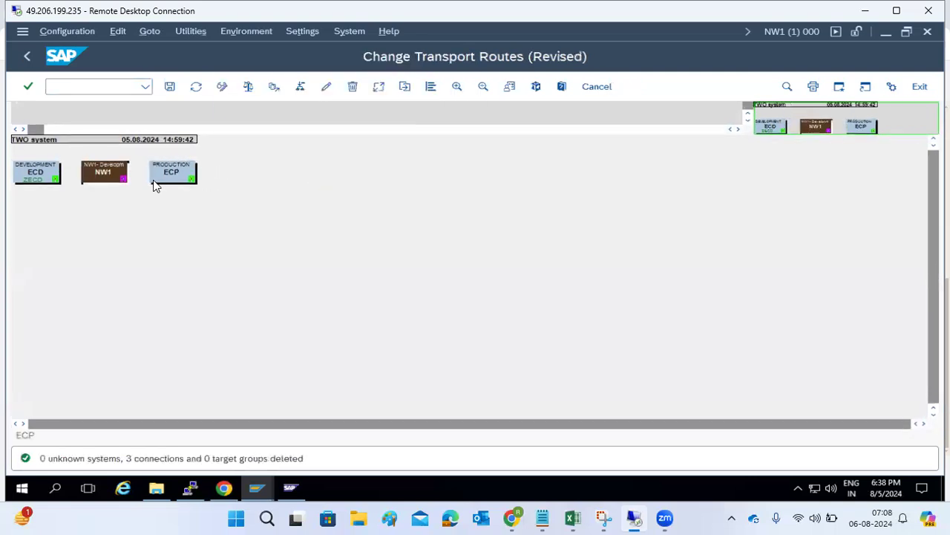
- Save the transport route configuration as TWO system, distribute and activate it across all systems, and return to the Transport Management System start screen
click(169, 87)
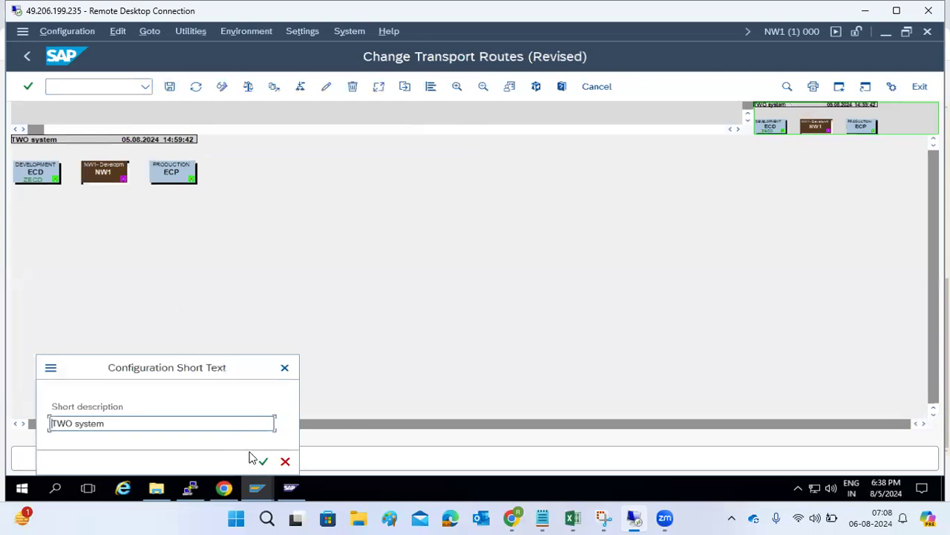
click(263, 462)
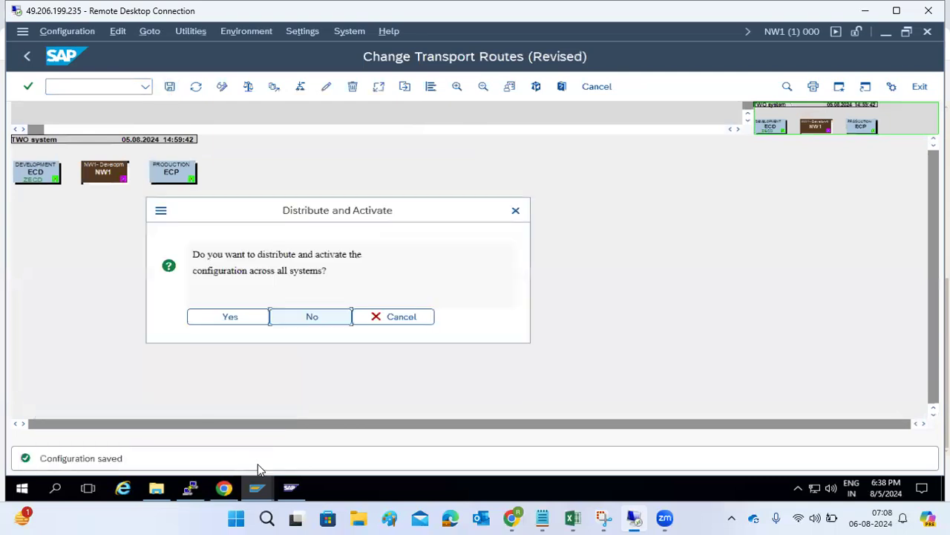
click(231, 321)
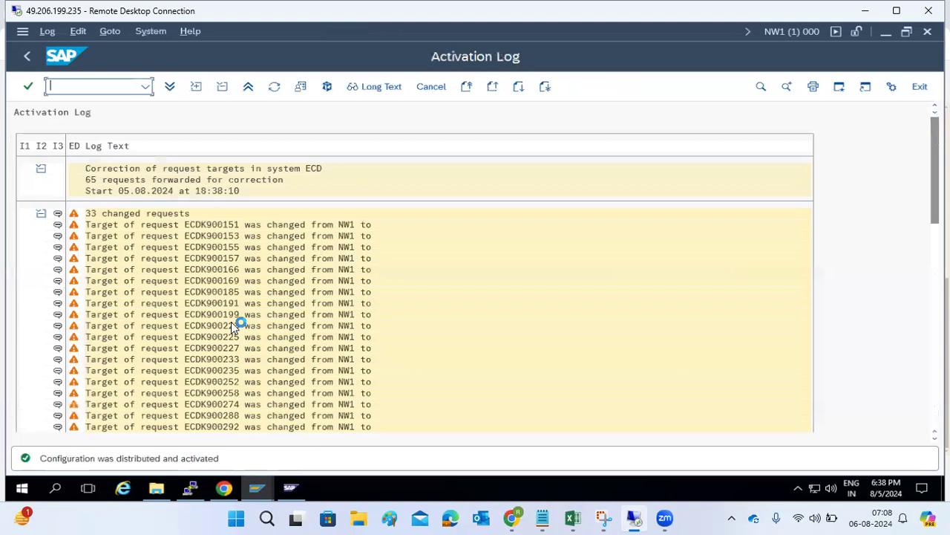
click(22, 61)
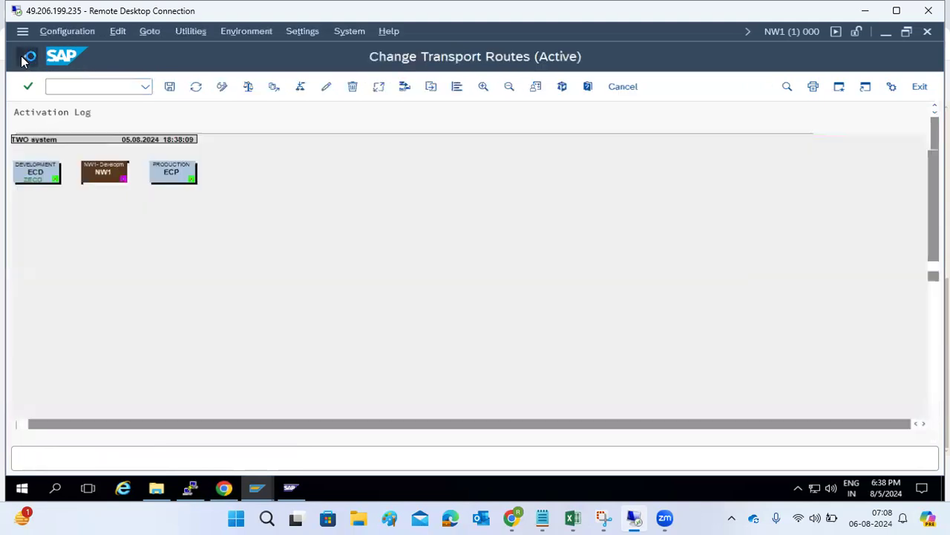
click(22, 60)
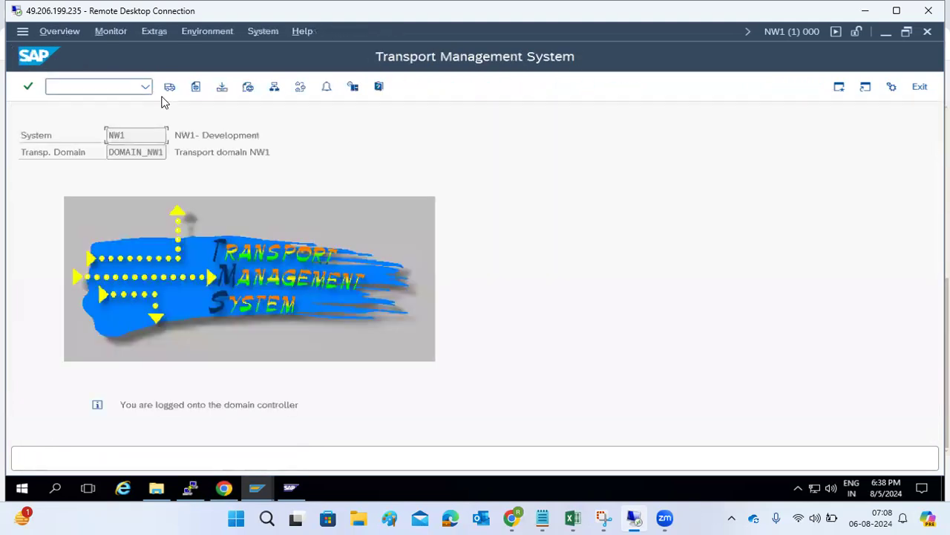
- Open the transport routes from the Transport Management System and switch the configuration editor to change mode
click(300, 87)
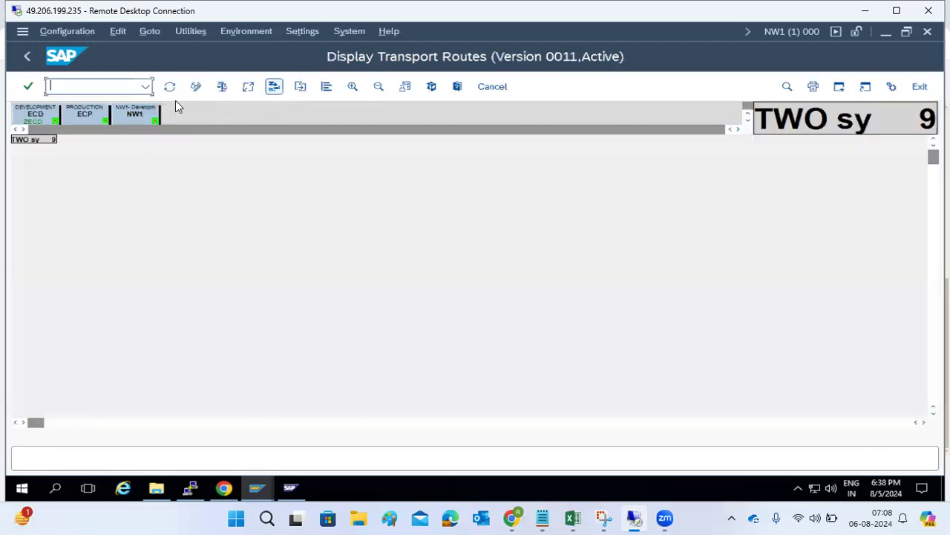
click(59, 32)
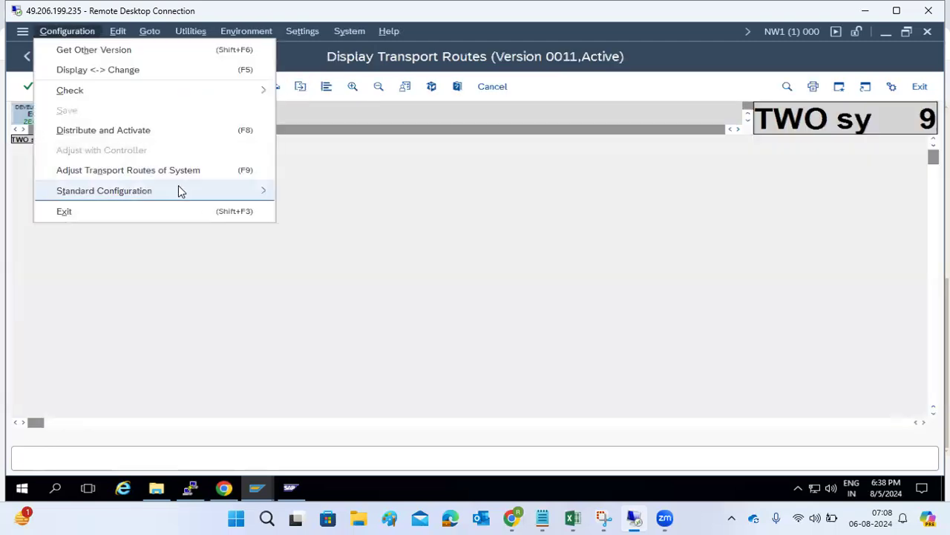
click(122, 281)
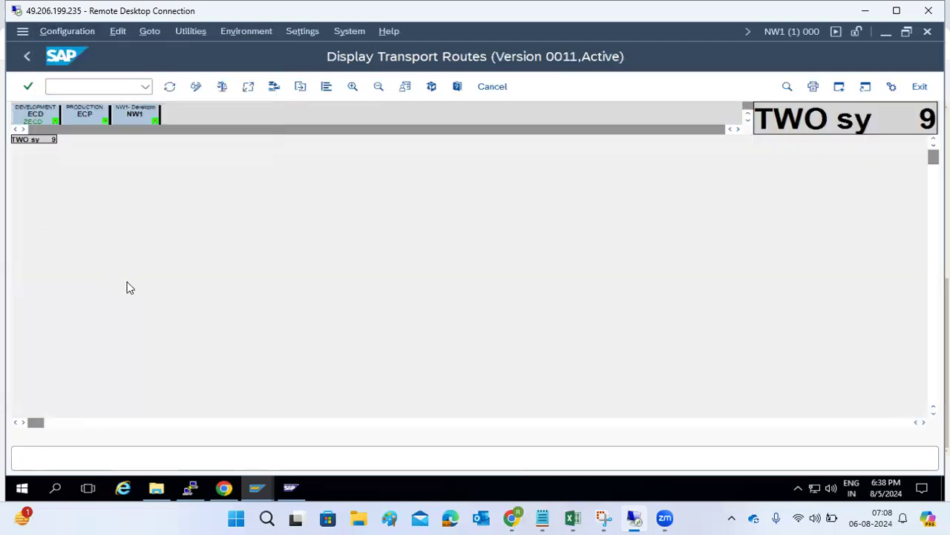
click(197, 88)
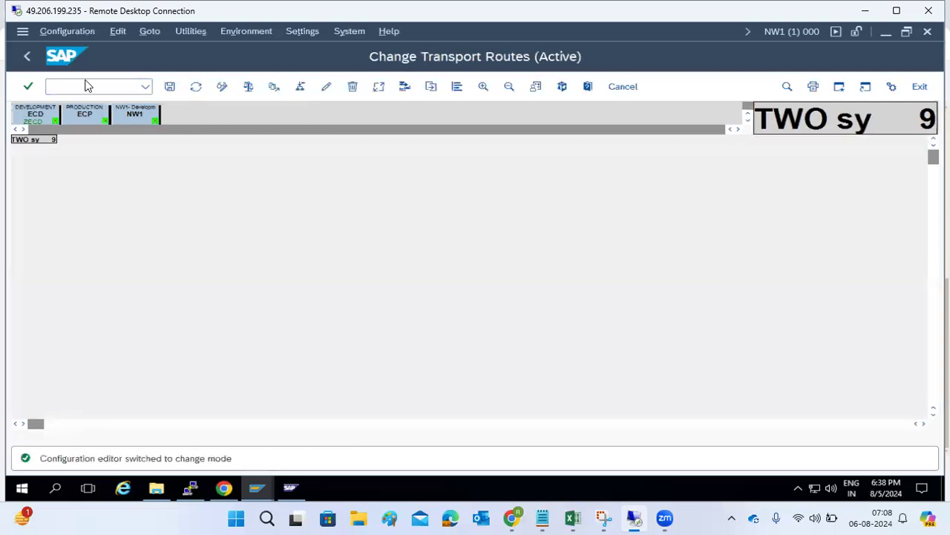
- Try the standard three-system group with ECD as development, ECP as quality assurance and NW1 as production system, and refresh the display
click(71, 31)
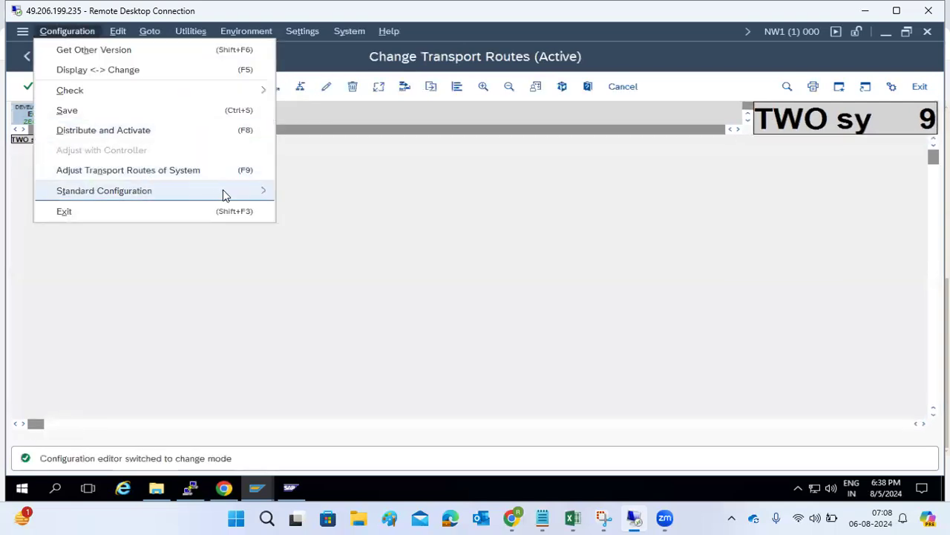
mouse_move(223, 191)
click(318, 235)
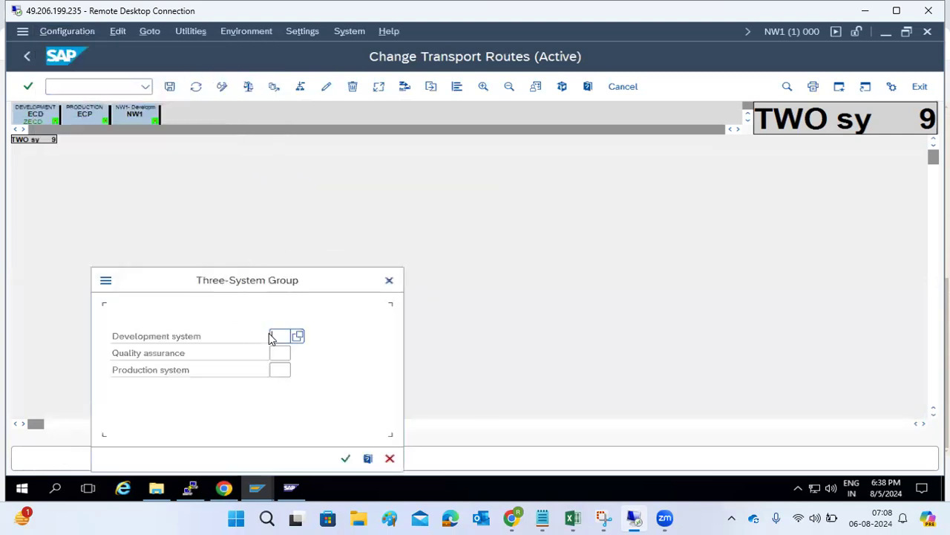
text(ECD)
click(276, 351)
text(ECP)
key(Tab)
text(NW1)
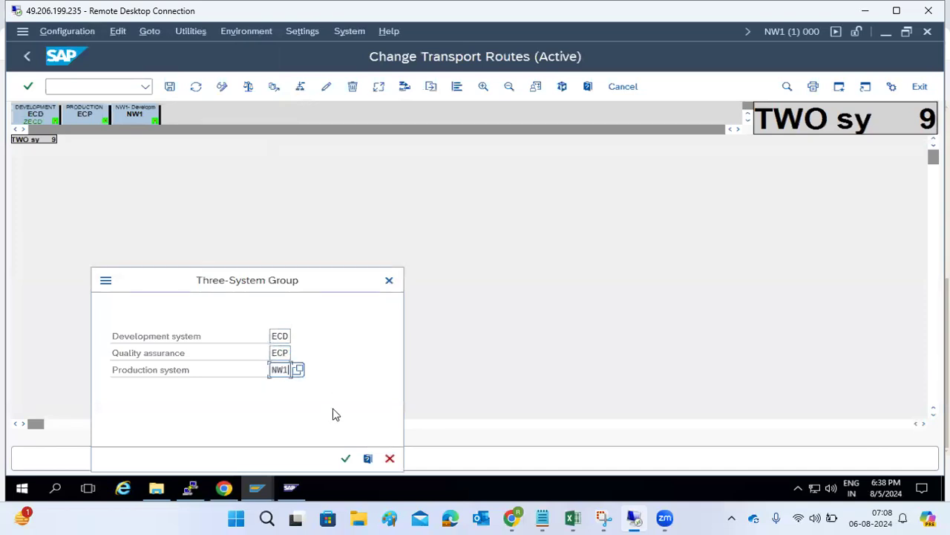
click(346, 457)
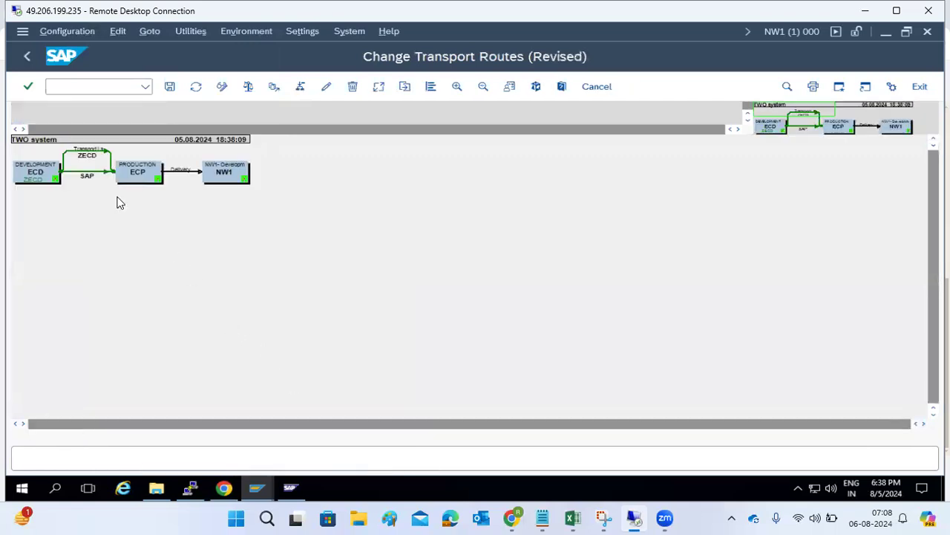
click(196, 87)
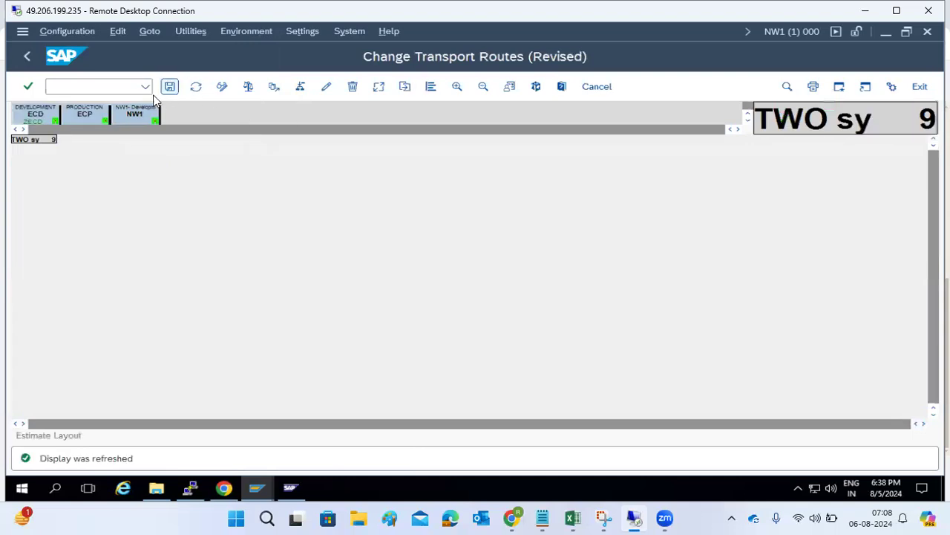
click(72, 32)
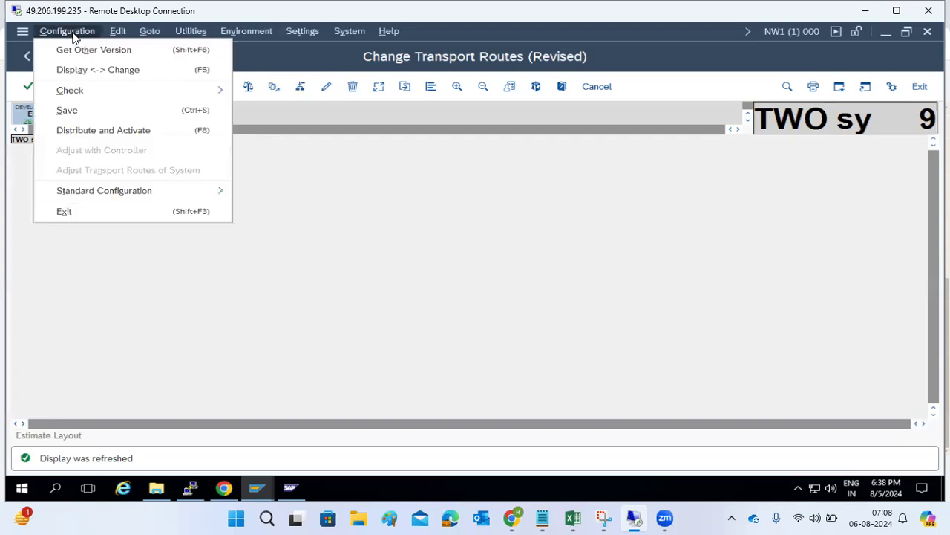
mouse_move(219, 192)
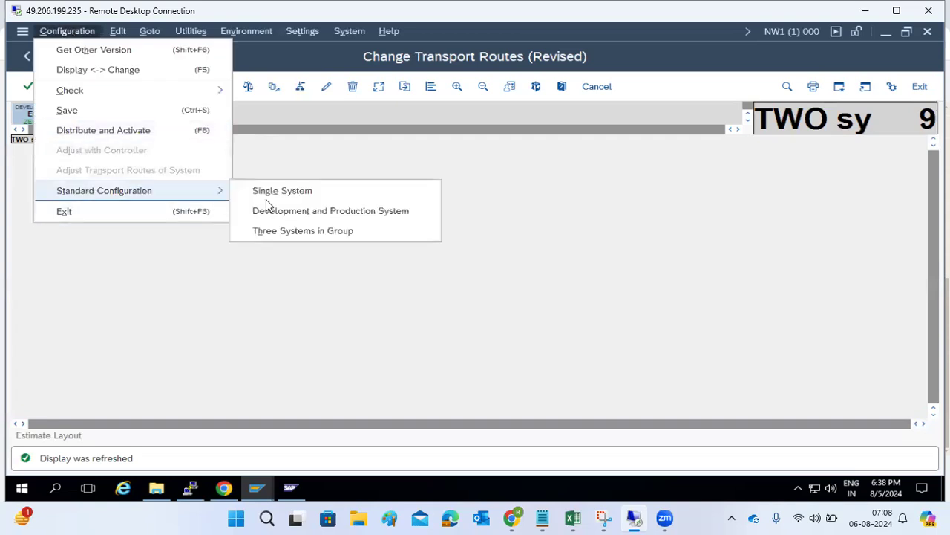
click(297, 227)
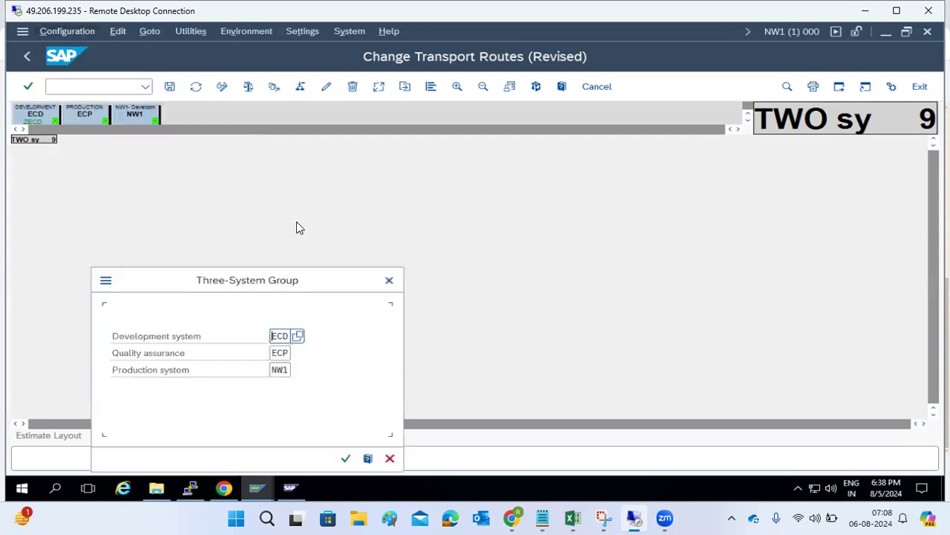
click(389, 458)
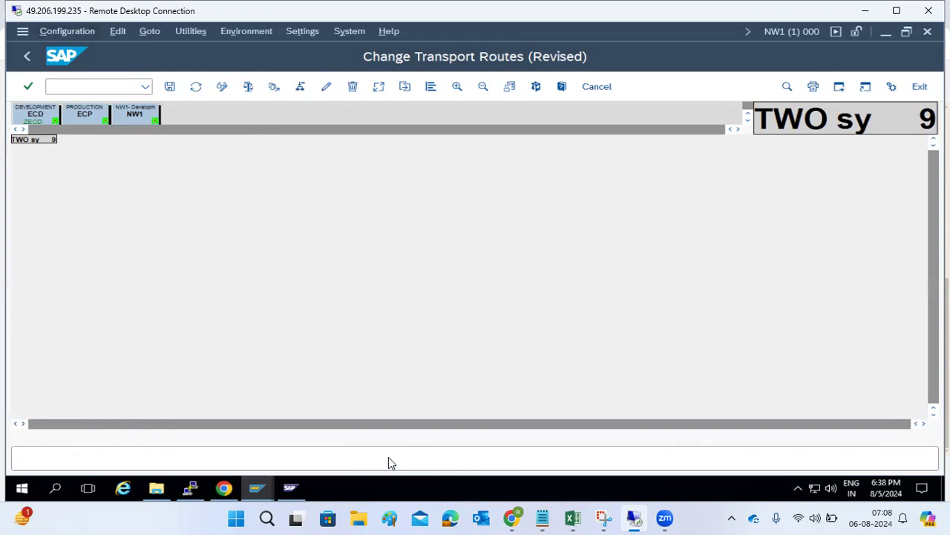
- Apply the standard Development and Production System configuration with ECD as development system and ECP as production system
click(68, 32)
mouse_move(197, 195)
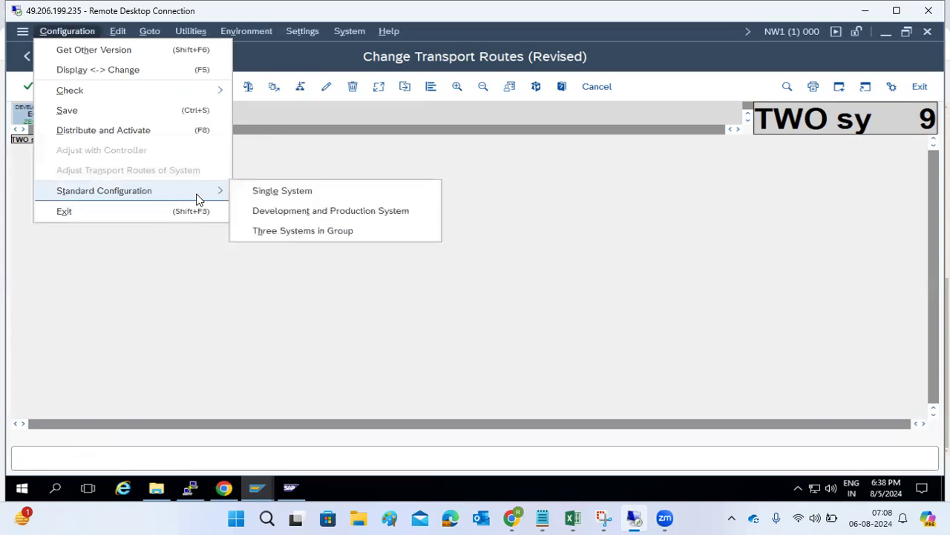
click(300, 212)
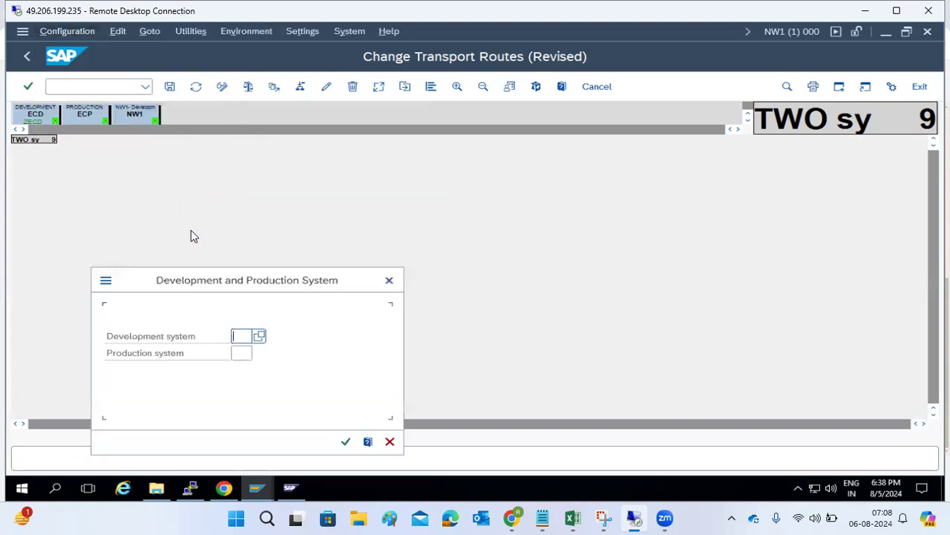
text(ECD)
click(236, 353)
text(ECP)
click(346, 441)
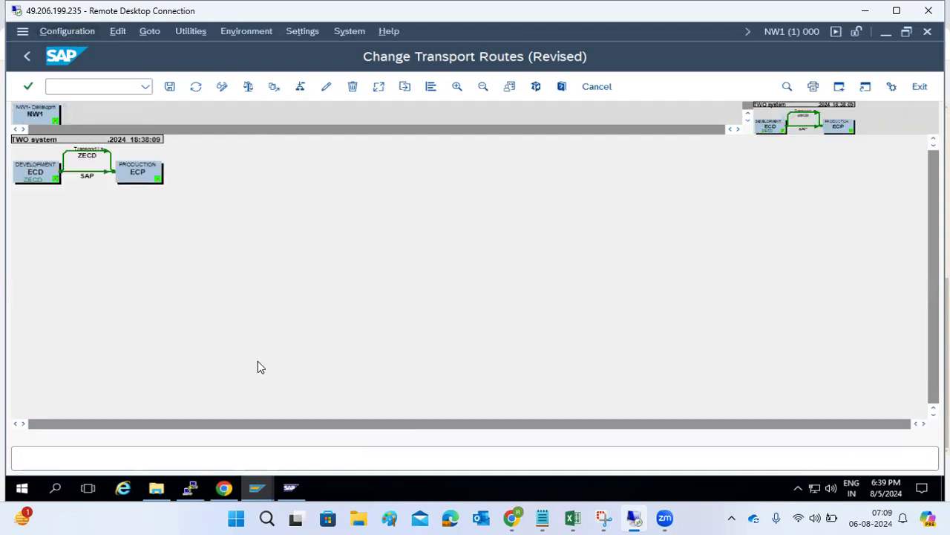
- Save the ECD-to-ECP route configuration as TWO system, and distribute and activate it across all systems
click(169, 87)
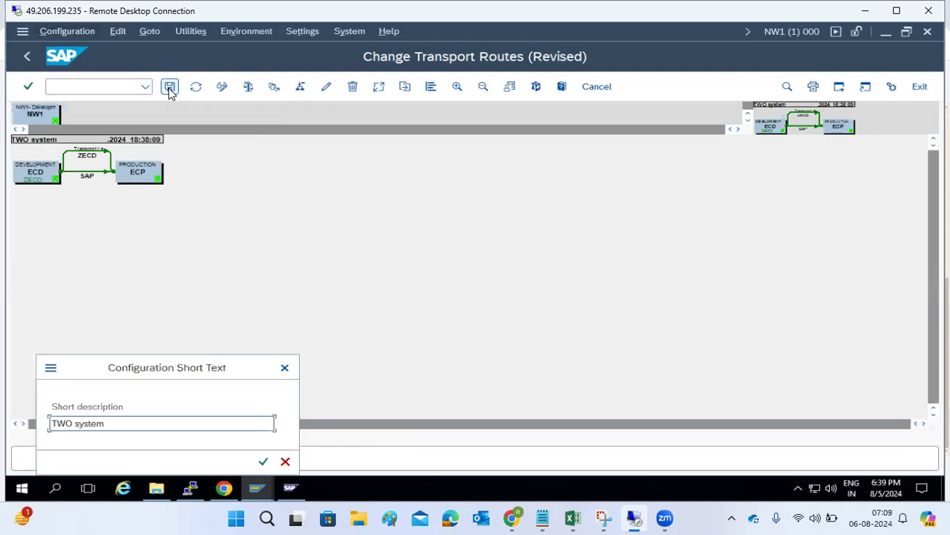
click(265, 460)
click(229, 317)
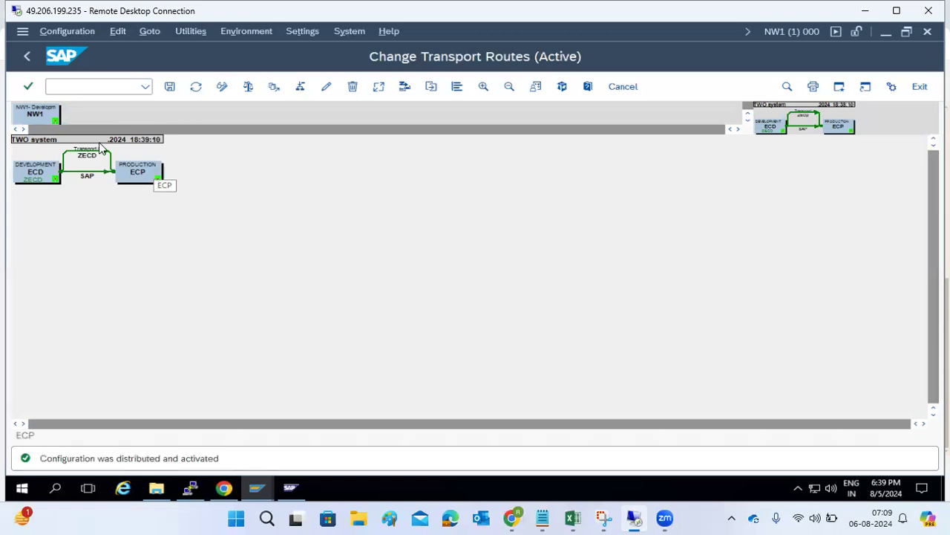
- Place NW1 in the route diagram below ECD and create a consolidation route from NW1 to ECP with transport layer ZNW1
drag(35, 115, 71, 264)
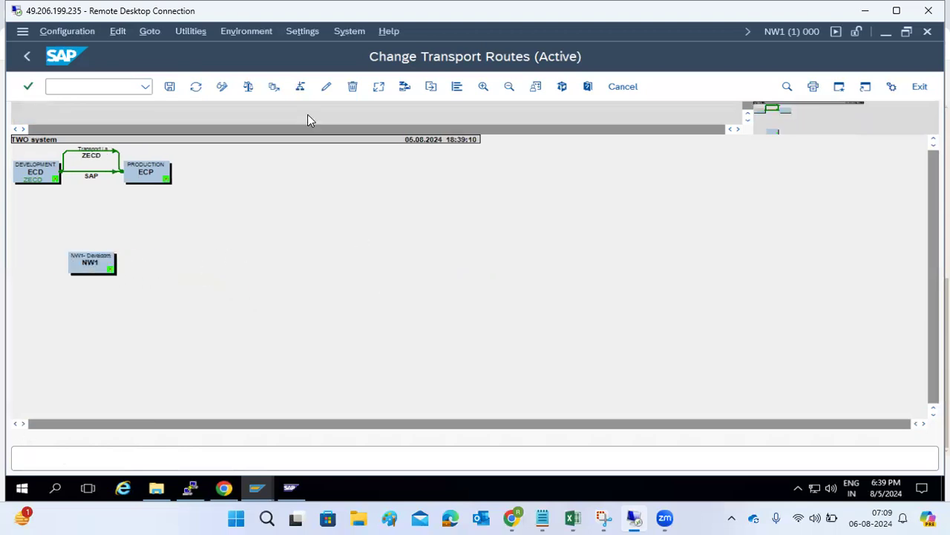
click(301, 88)
drag(116, 253, 152, 178)
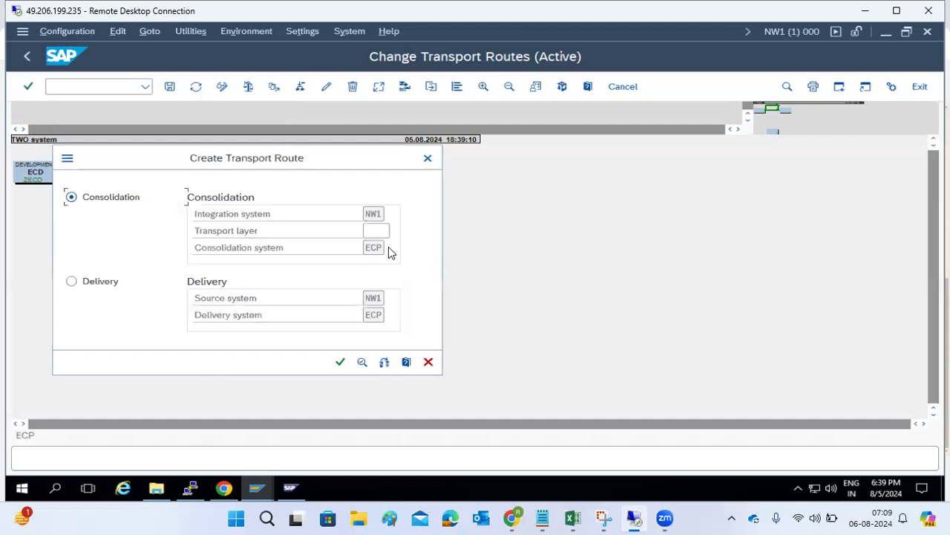
click(376, 234)
click(395, 233)
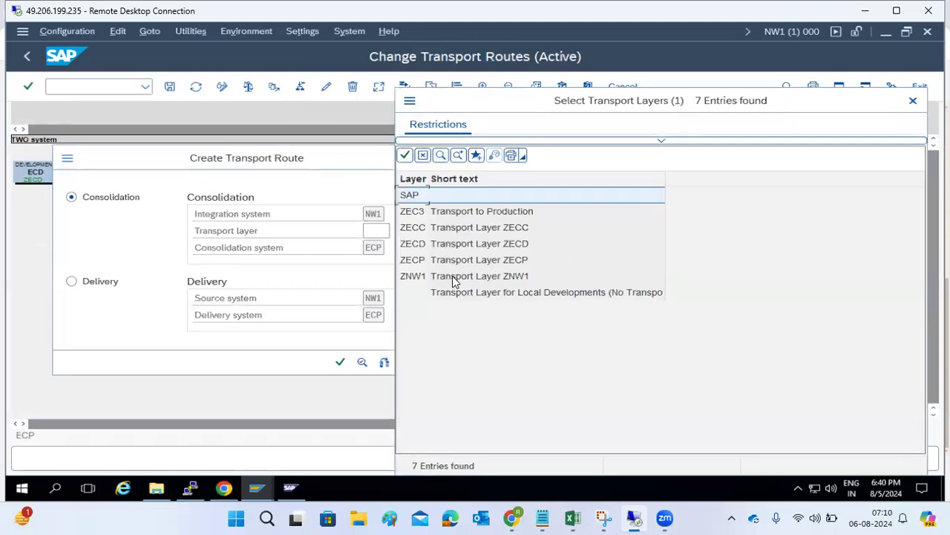
double_click(449, 278)
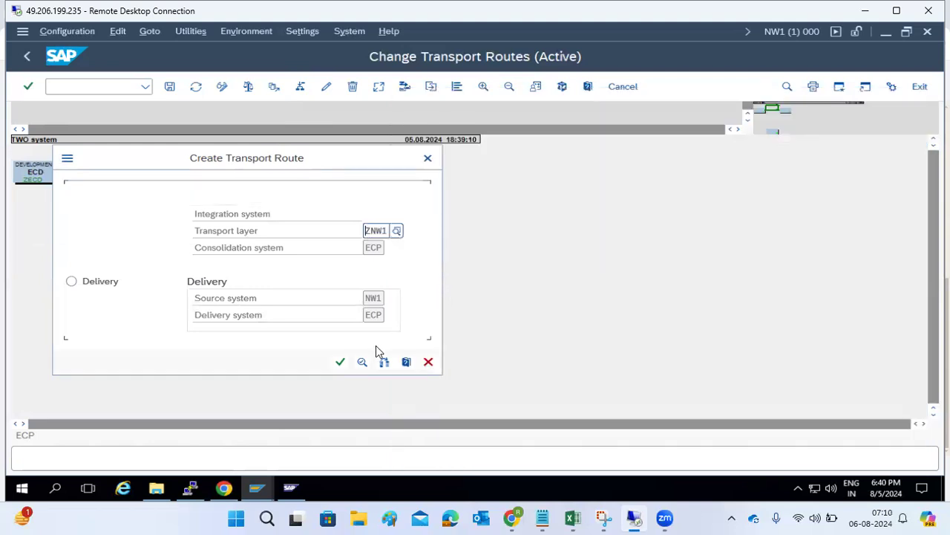
click(340, 362)
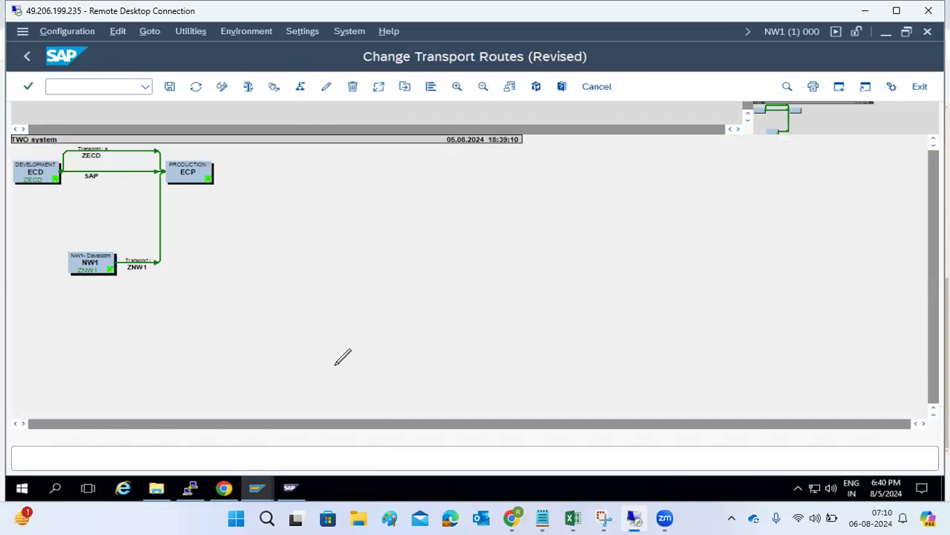
- Save the configuration with the new NW1 route, distribute and activate it across all systems, and close the activation log
click(169, 86)
click(263, 460)
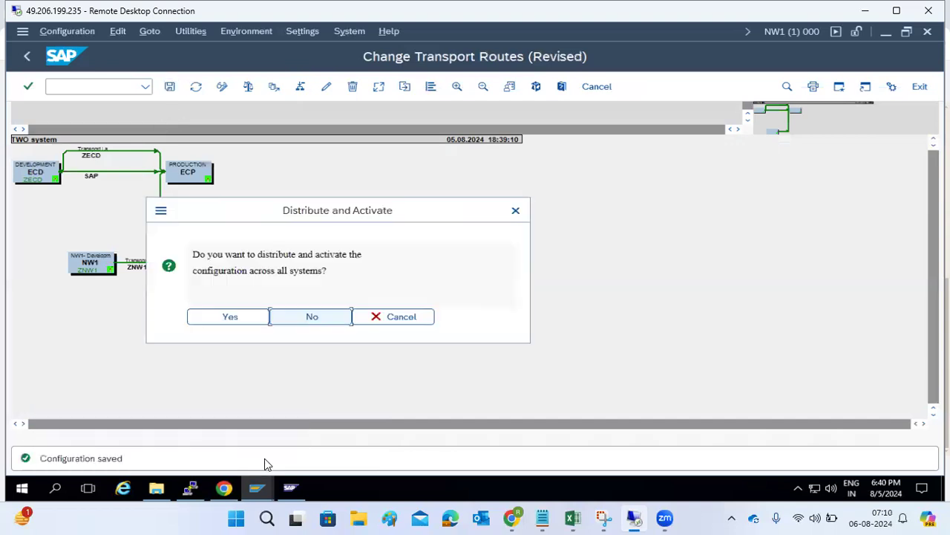
click(223, 316)
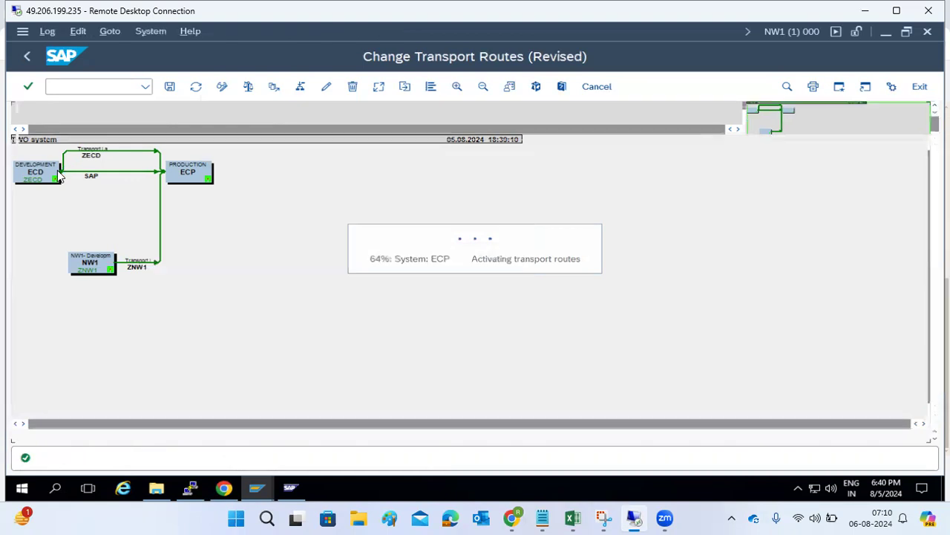
click(32, 56)
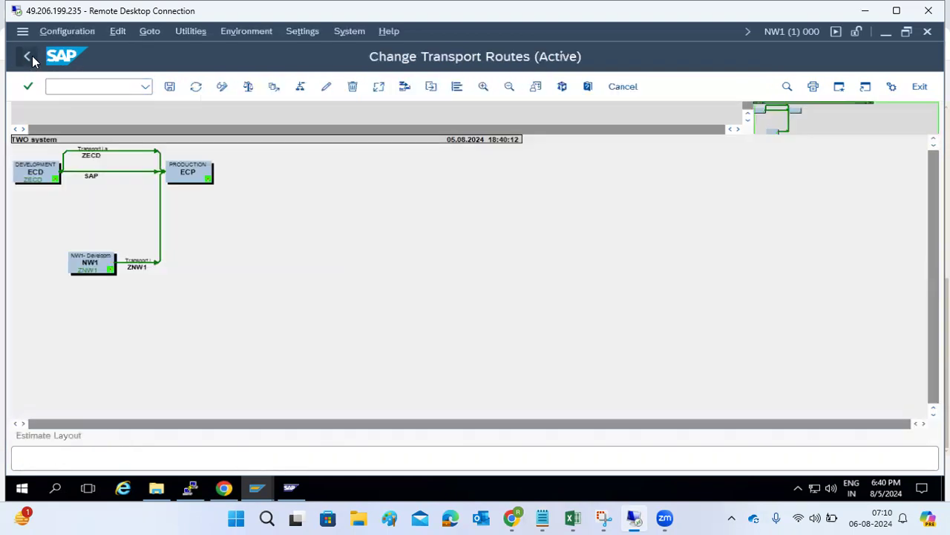
- Save the transport route configuration once more as TWO system, and distribute and activate it again
click(169, 86)
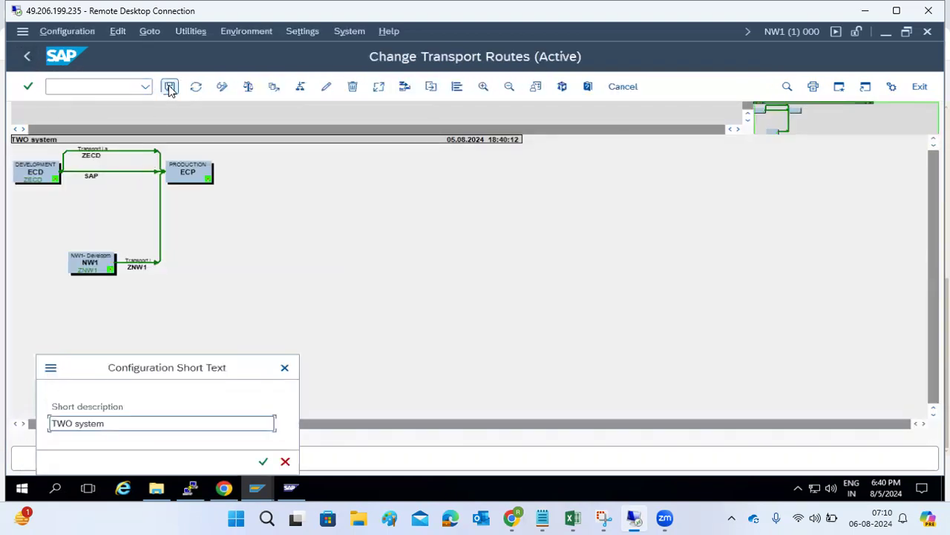
click(265, 460)
click(231, 317)
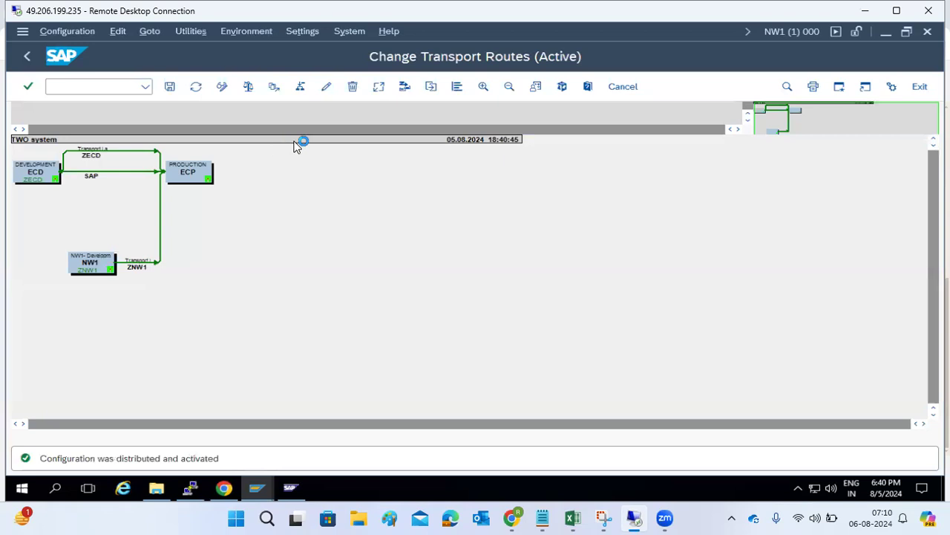
- Leave the route editor, reopen the transport routes display and examine the enlarged route diagram of ECD, NW1 and ECP
click(29, 57)
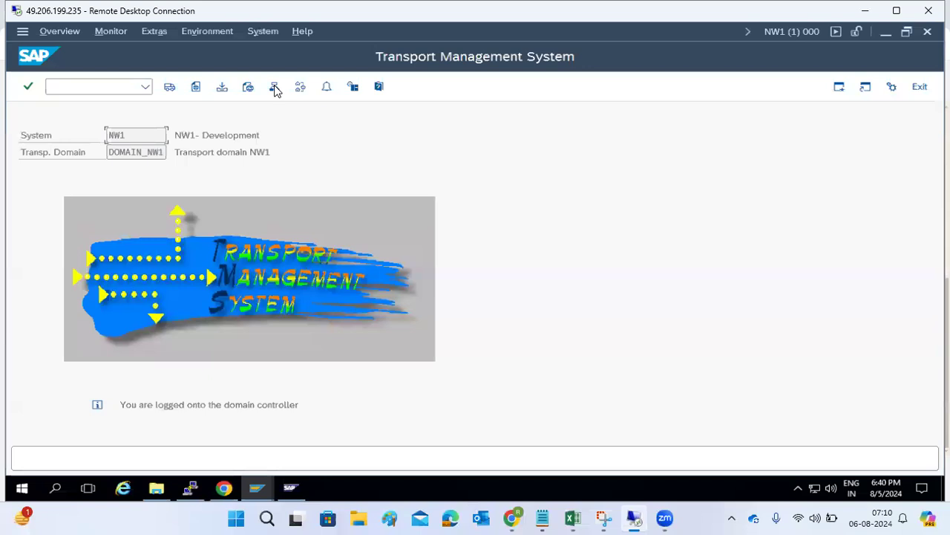
click(300, 86)
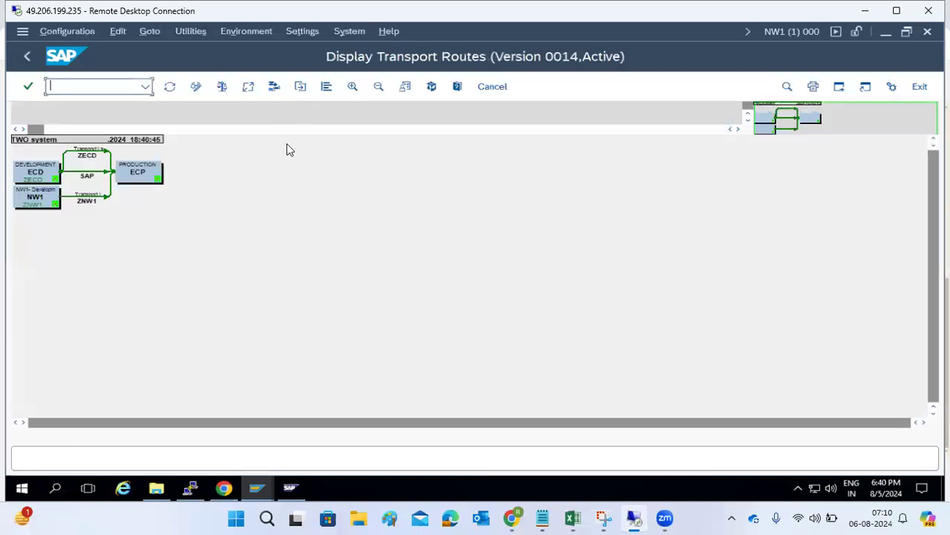
click(353, 86)
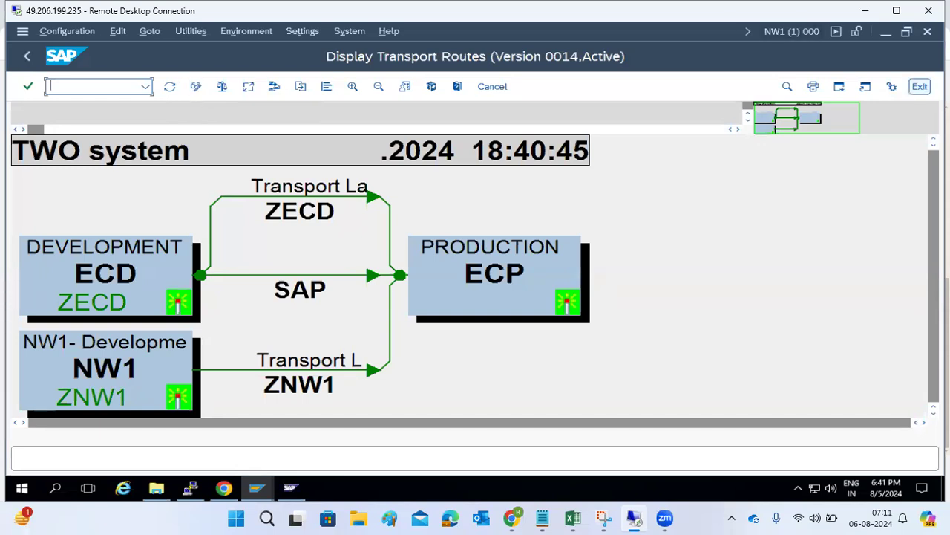
- Log off from the NW1, ECP and ECD systems, confirming each logoff
click(928, 31)
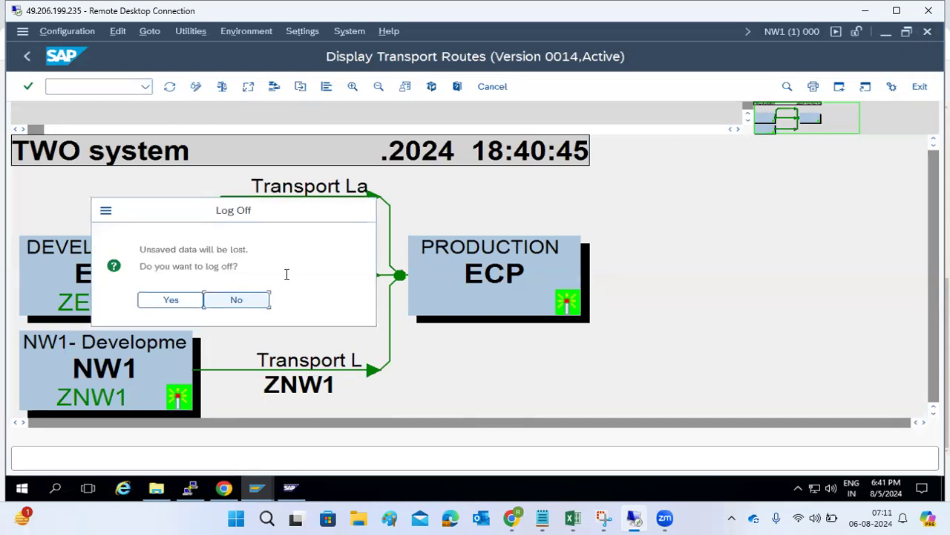
click(182, 300)
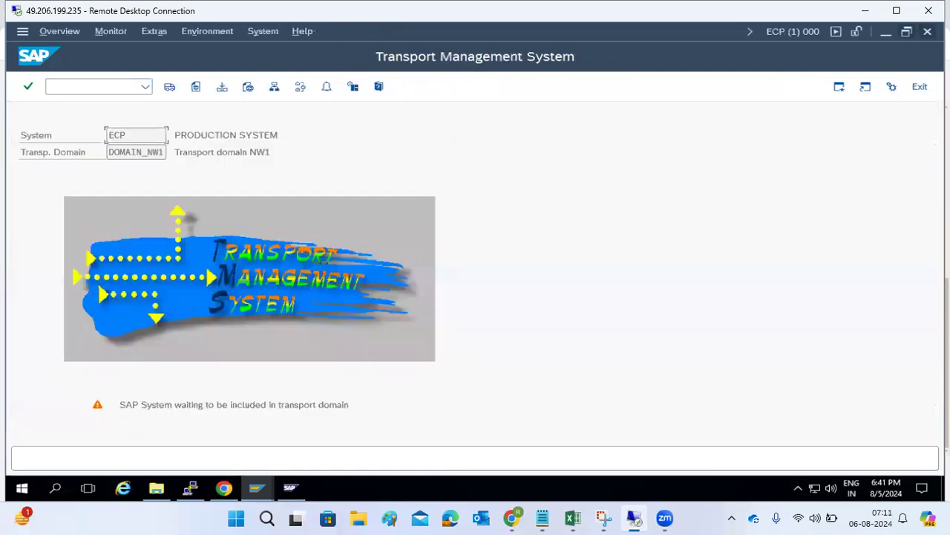
click(927, 31)
click(169, 305)
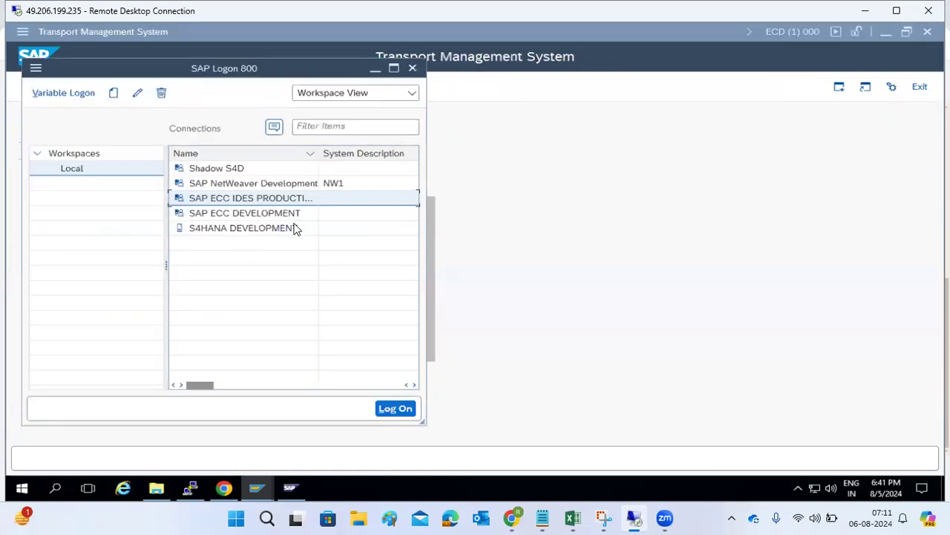
click(927, 31)
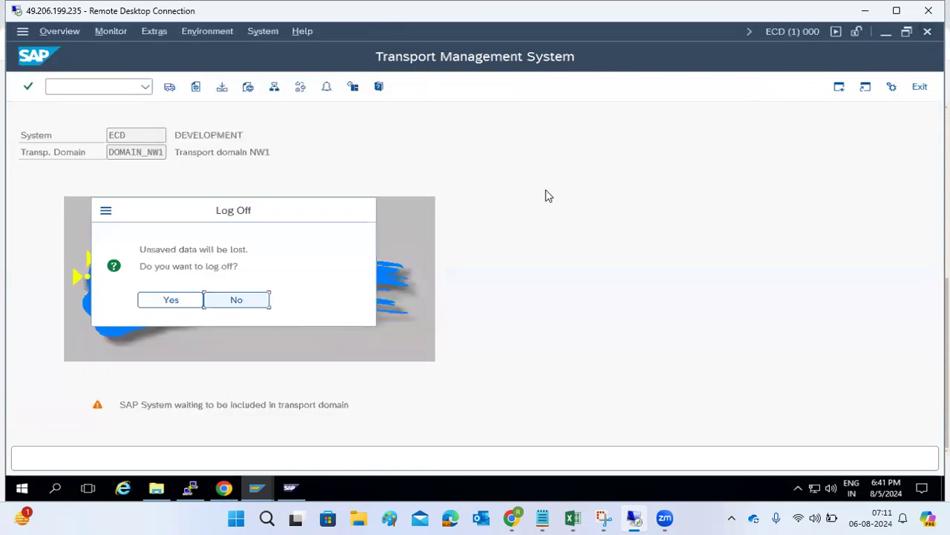
click(171, 299)
- Close the SAP management console without saving its settings and open the logon screen of the SAP ECC DEVELOPMENT connection
click(566, 239)
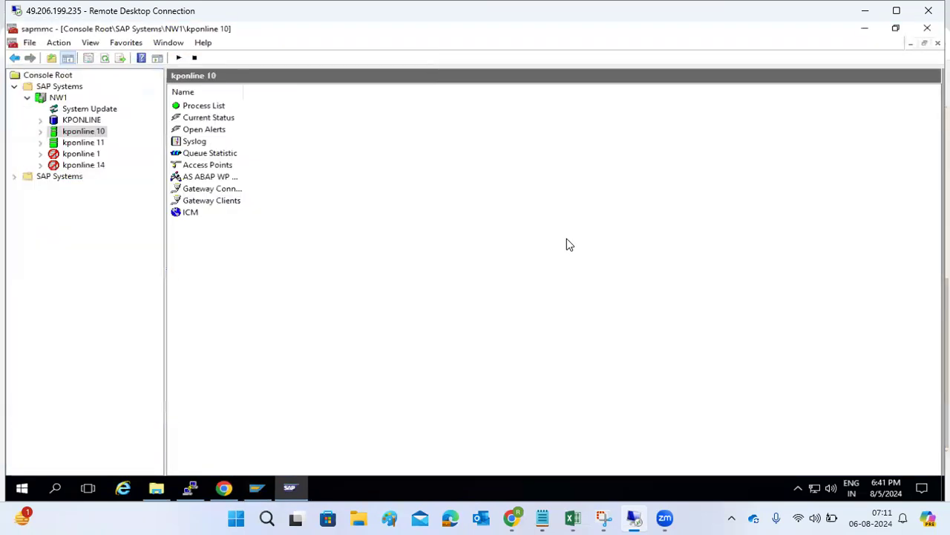
click(927, 28)
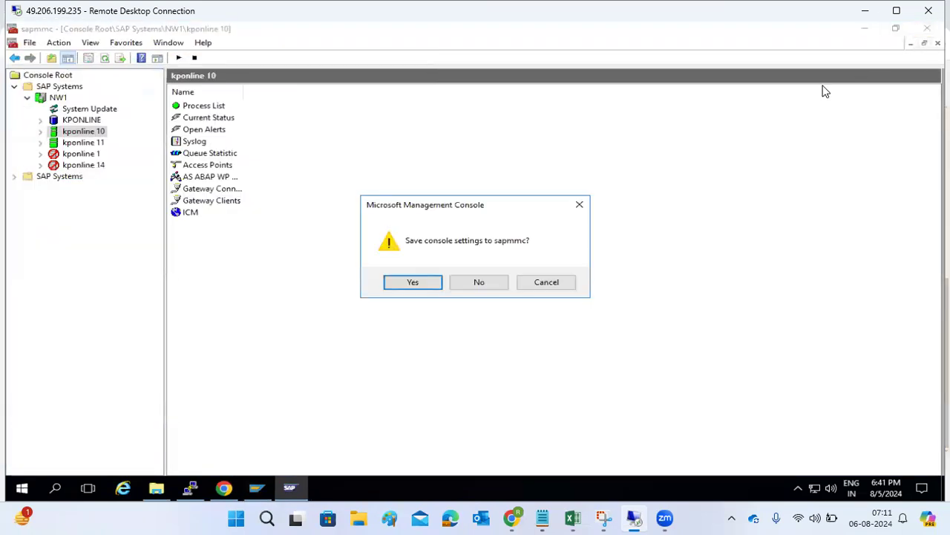
click(479, 282)
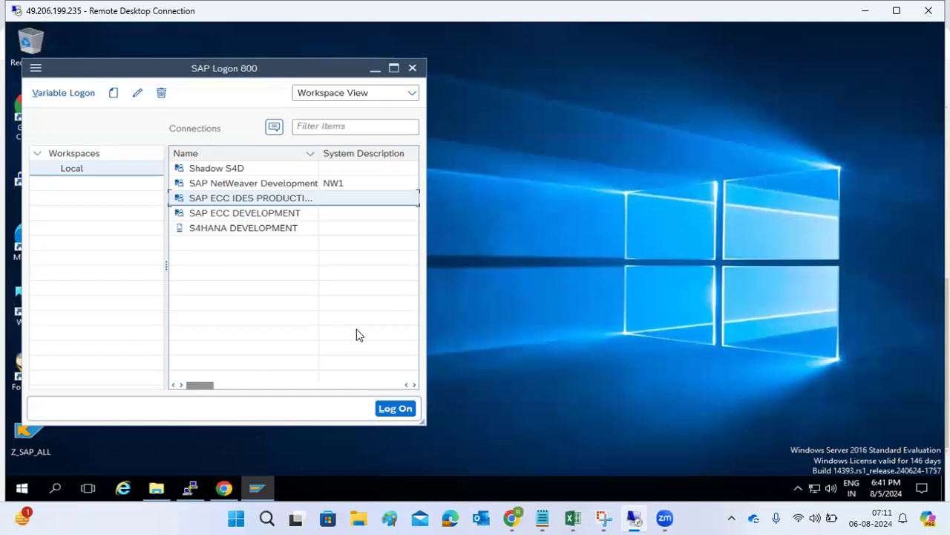
double_click(245, 213)
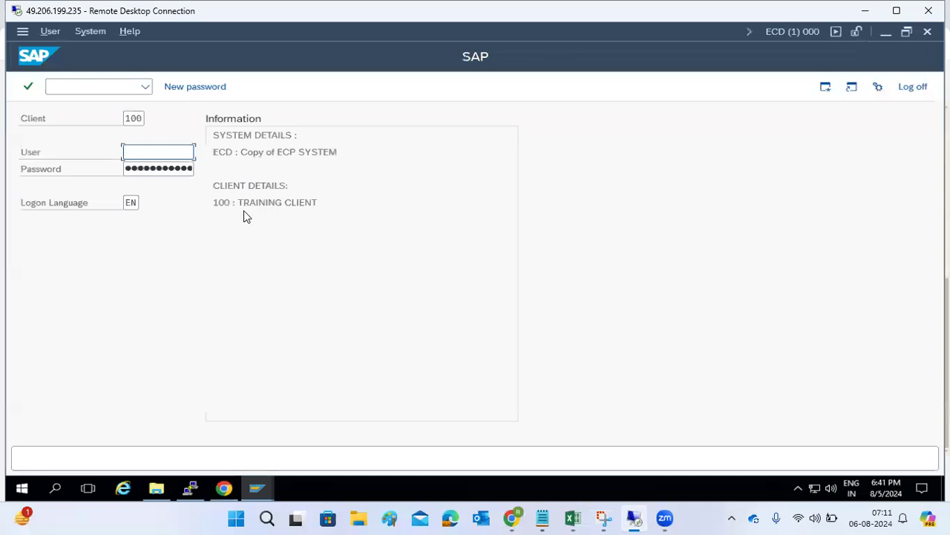
- Switch to the blank Paint canvas and create a text box of about 917 × 453 px with font size 18
click(856, 11)
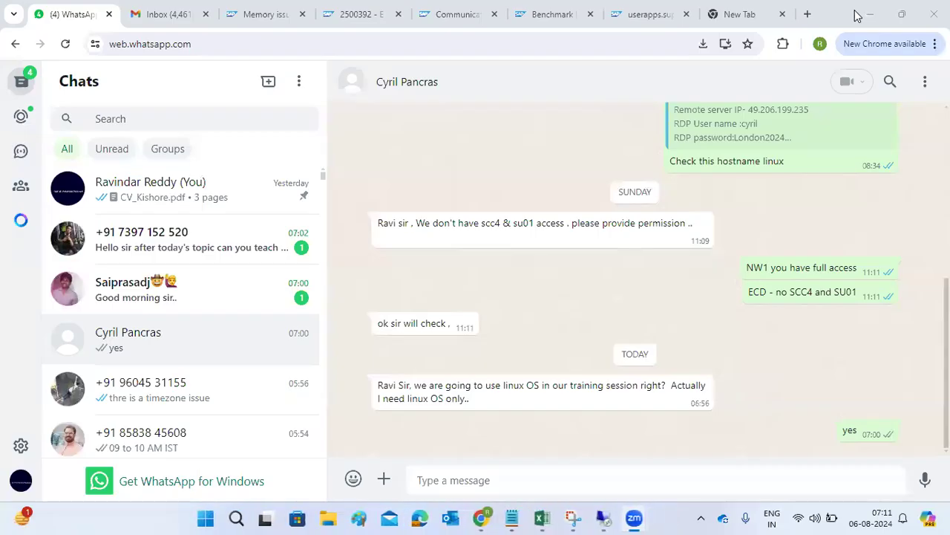
click(870, 15)
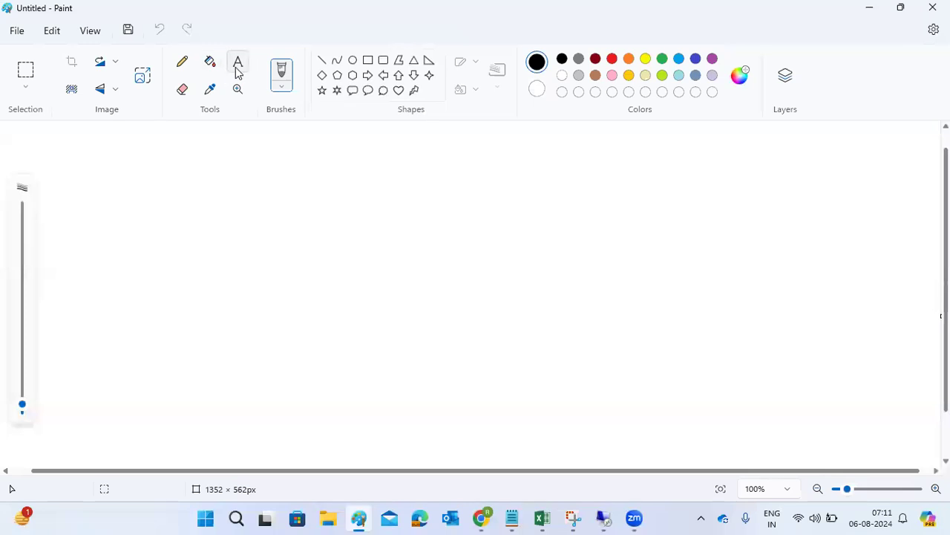
click(238, 65)
mouse_move(28, 146)
mouse_down()
mouse_move(218, 247)
mouse_move(678, 455)
mouse_move(666, 462)
mouse_up()
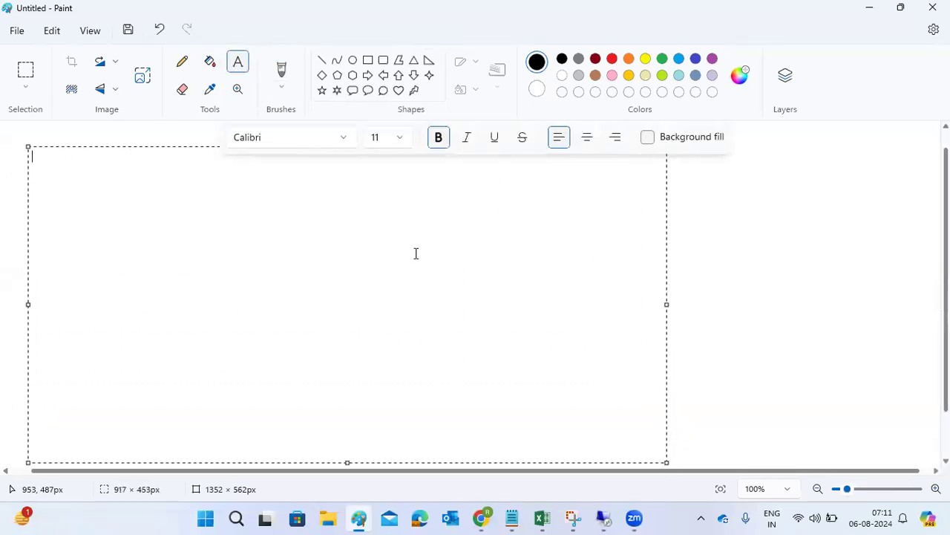
click(401, 137)
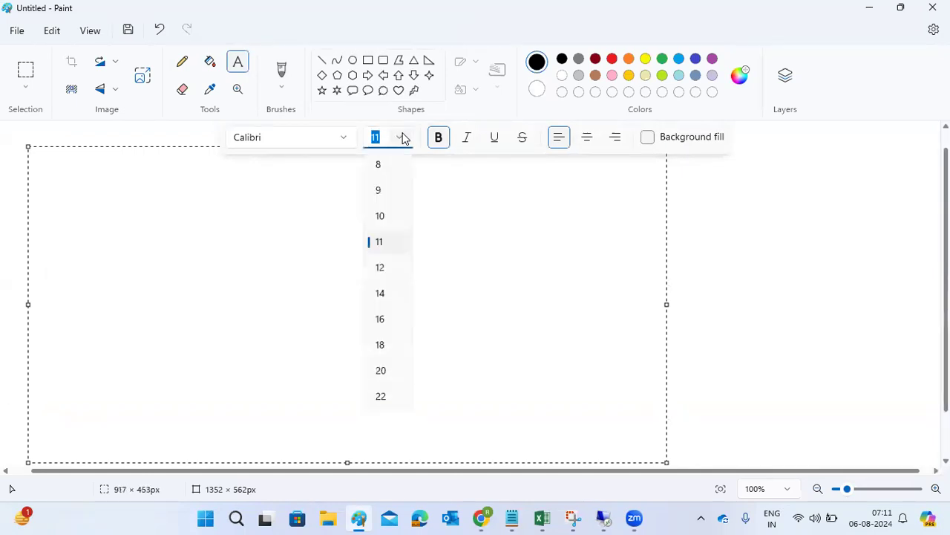
click(380, 346)
- Enter "1)TMS CONFIGURATION" as the first line of the text box, followed by a blank line
text(1)T)
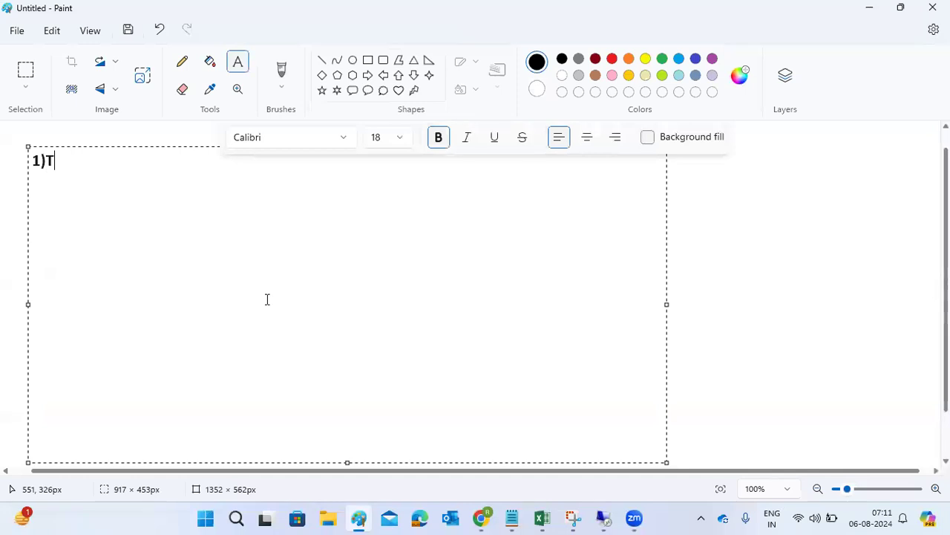
text(MS CONFIGUR)
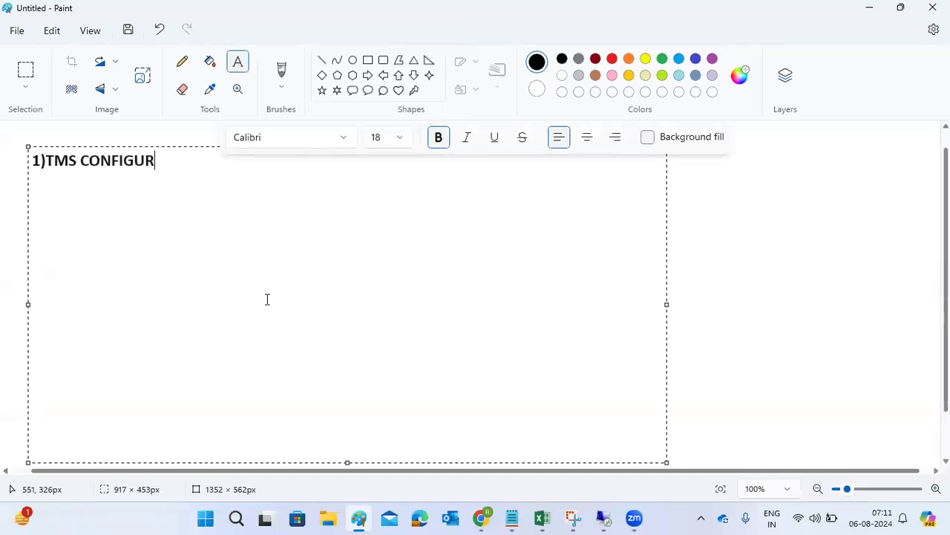
text(ATION)
key(Return)
key(Return)
- Add "2)Request Creation" as the second list item
text(2)
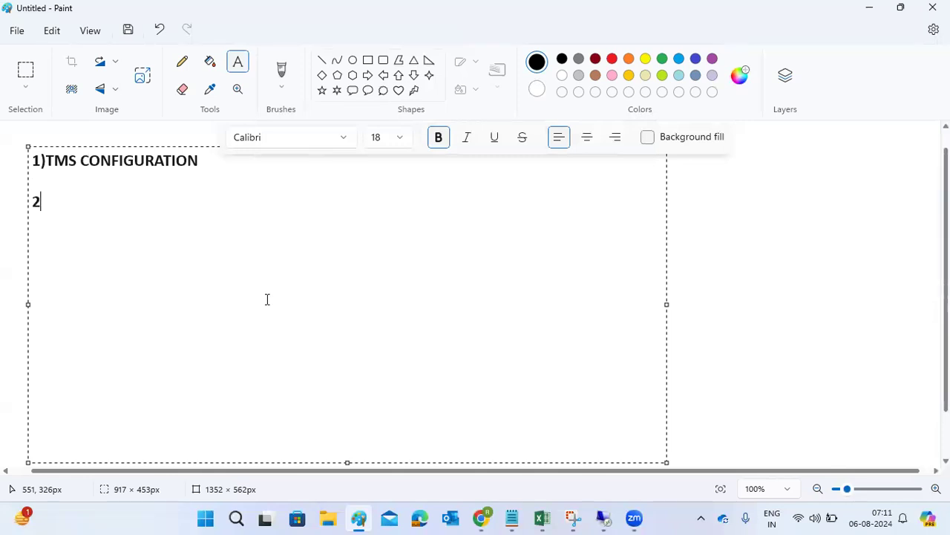
text()TR creati)
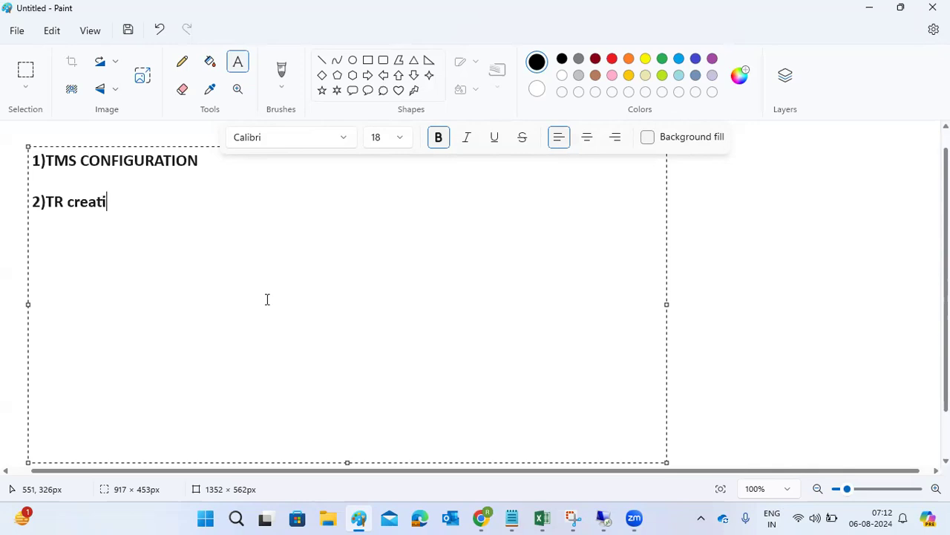
key(BackSpace)
key(BackSpace)
key(BackSpace)
key(BackSpace)
key(BackSpace)
key(BackSpace)
key(BackSpace)
key(BackSpace)
key(BackSpace)
text(Reuqest)
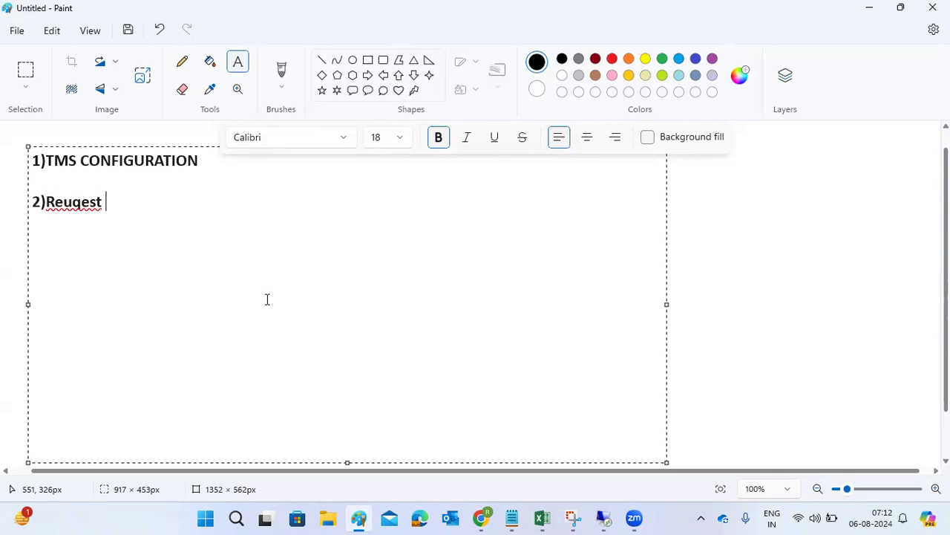
key(BackSpace)
key(BackSpace)
key(BackSpace)
key(BackSpace)
key(BackSpace)
text(quest Creation)
key(Return)
- Add "3)Request import by basis" as the third list item
text(3)Re)
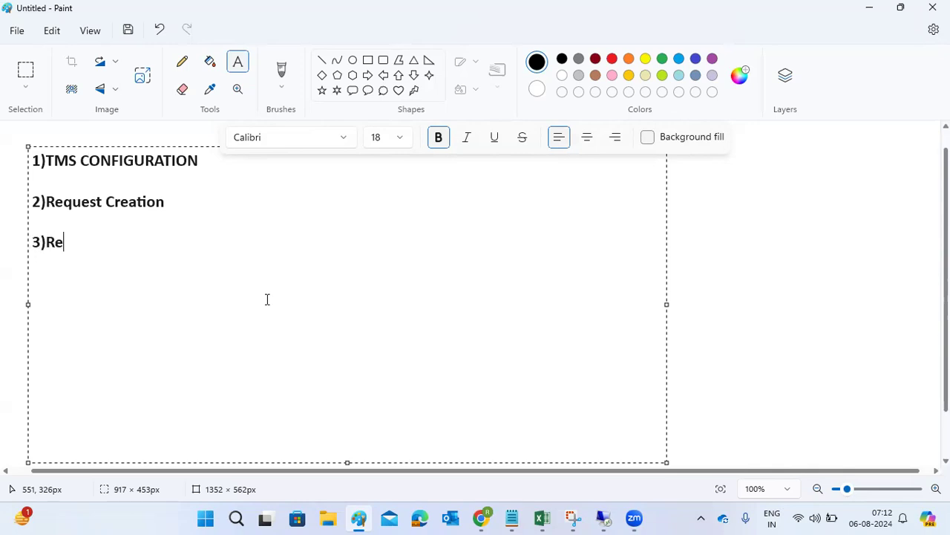
text(quest impor)
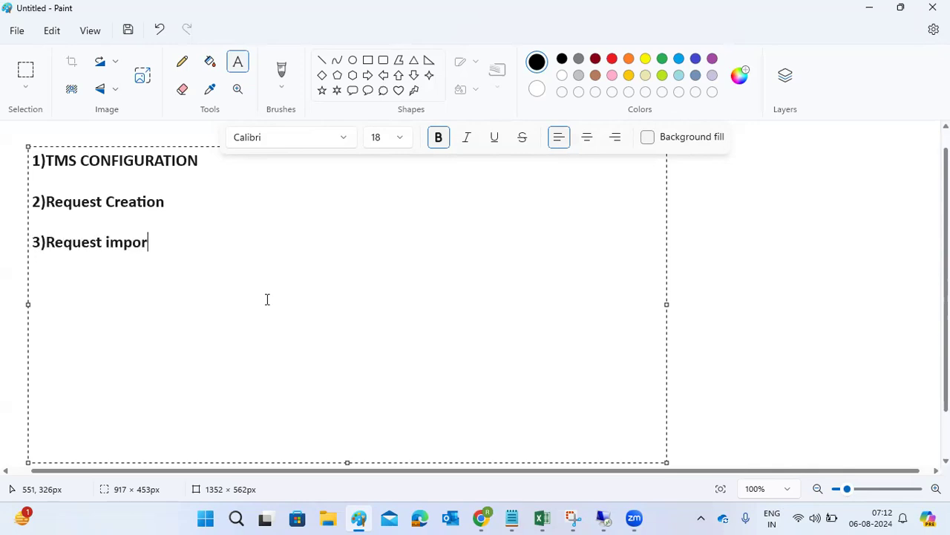
text(t  by basis)
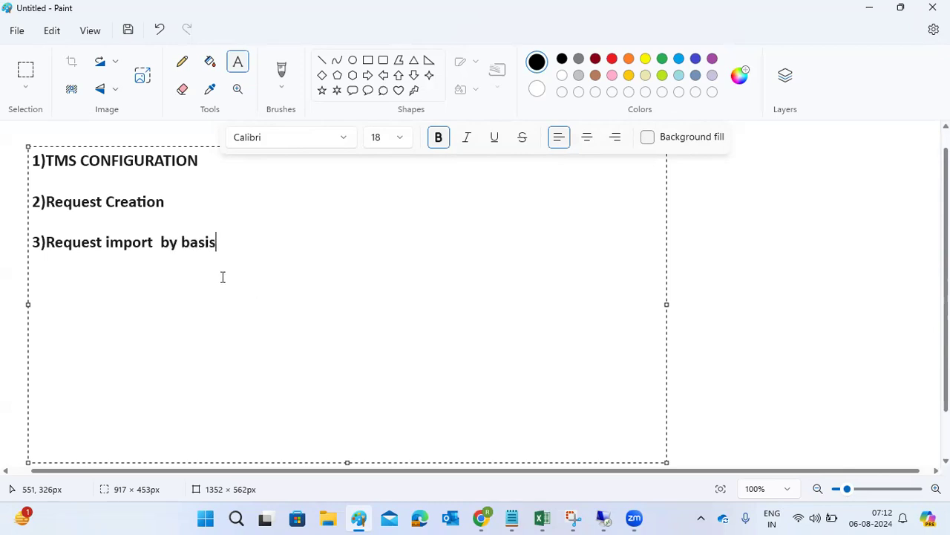
- Append "by dev or functional teams" to item 2 and "by basis team" to item 1, and finish the text box
text(by dev or functio)
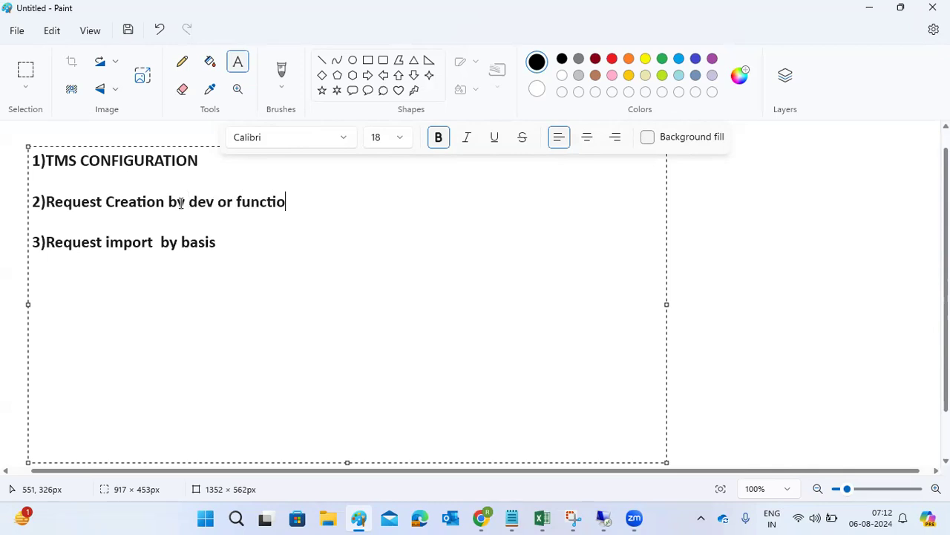
text(nal teams)
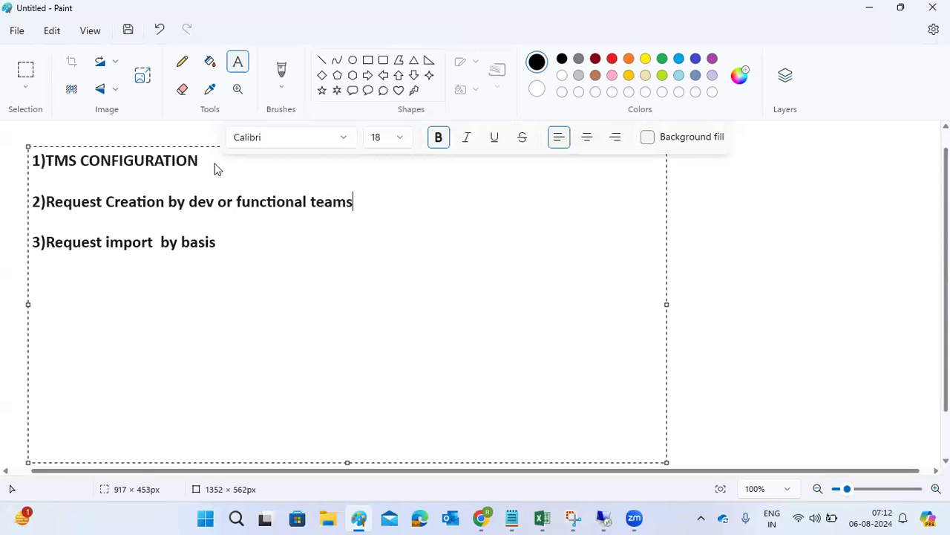
text( by basis team)
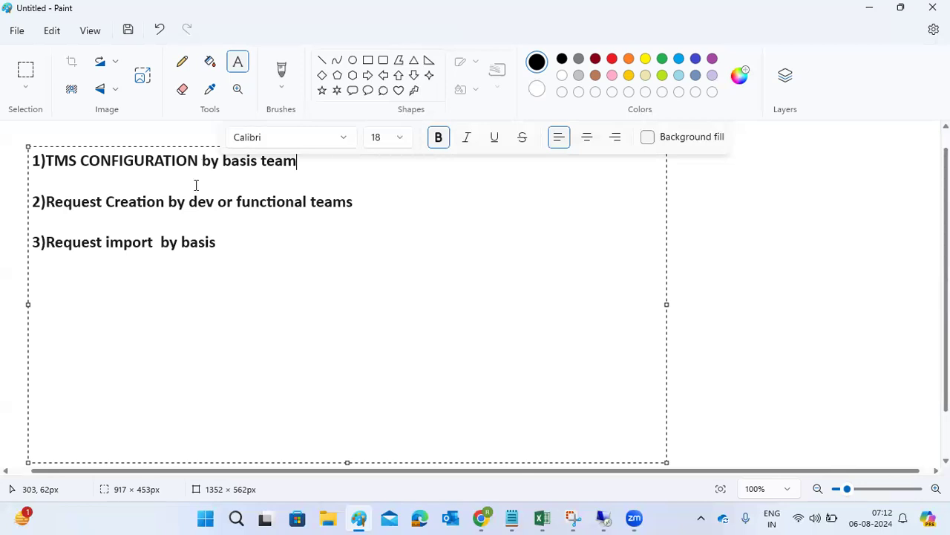
click(704, 250)
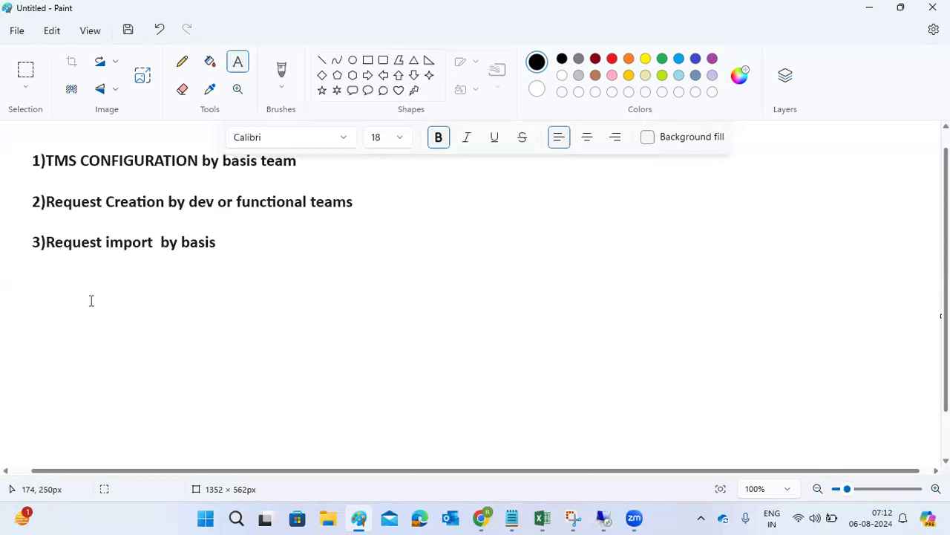
- Create a second text box of about 1181 × 255 px below the list, containing "SE01/SE09/SE10 T-codes"
drag(28, 276, 850, 453)
text(SE01/S)
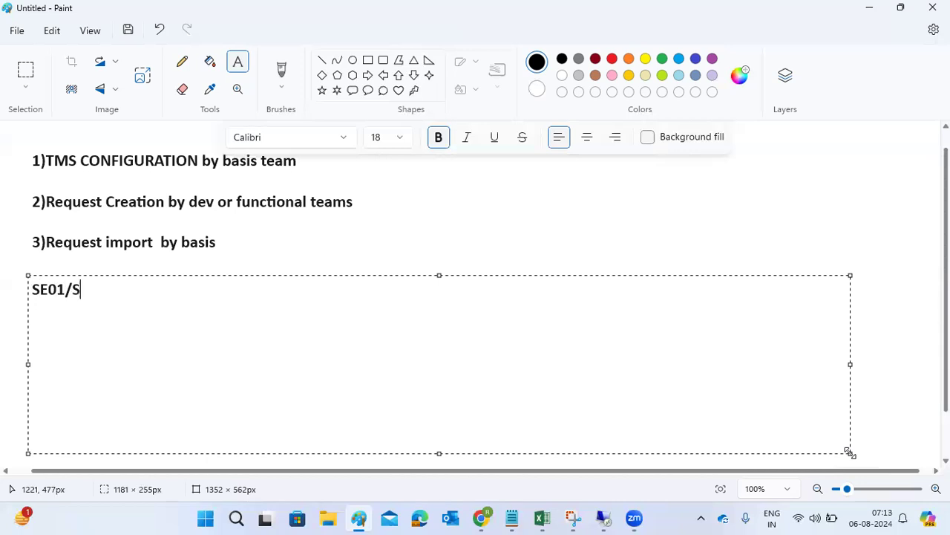
text(E09/SE)
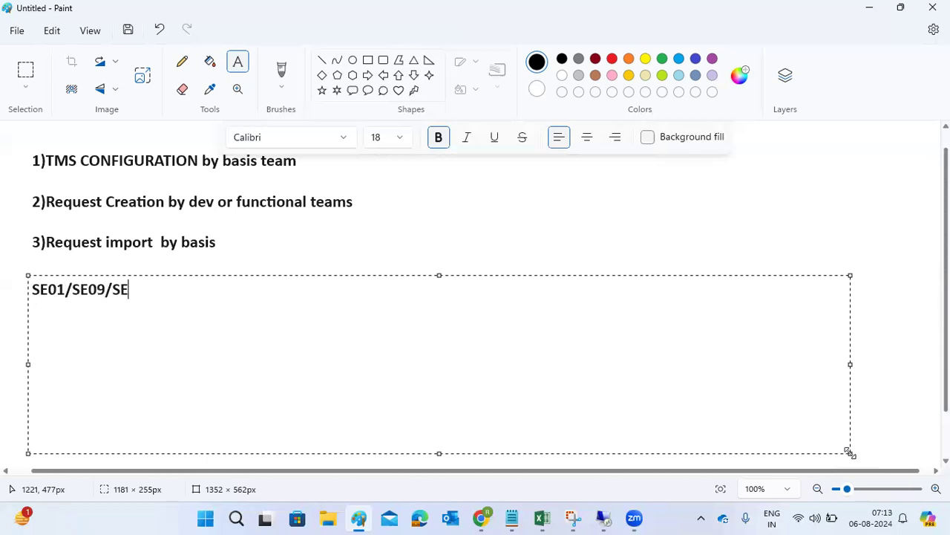
text(10 T-codes)
key(Return)
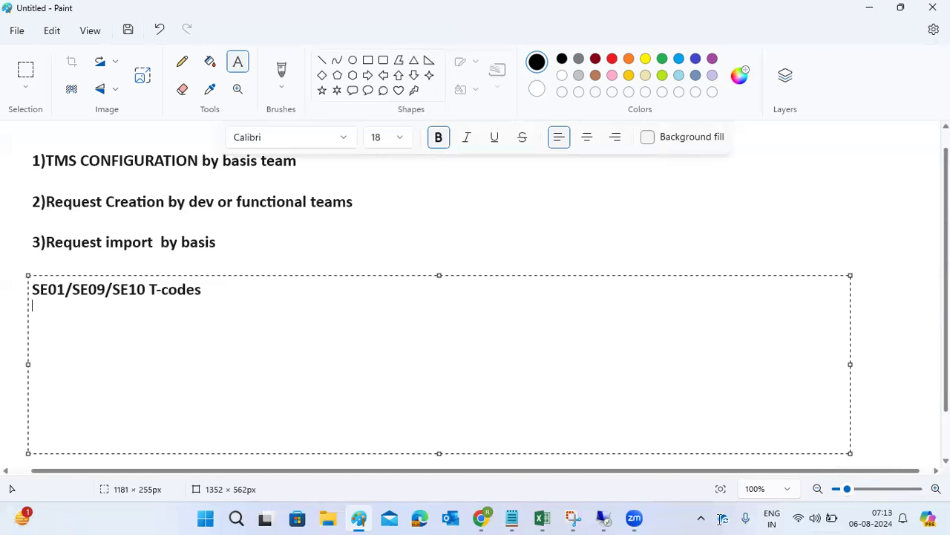
- Switch to the remote desktop and log on to ECD client 100 as user basis with the account password
click(605, 518)
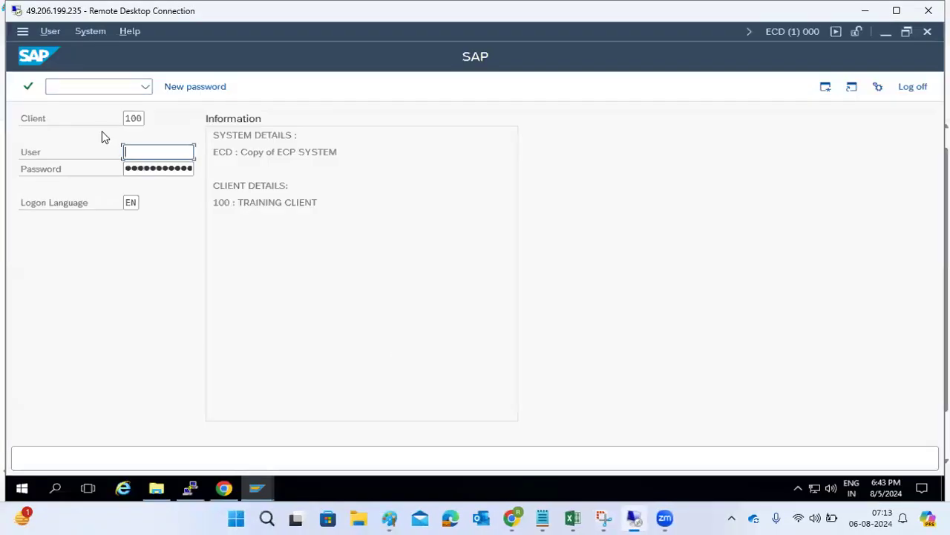
text(basis)
key(Tab)
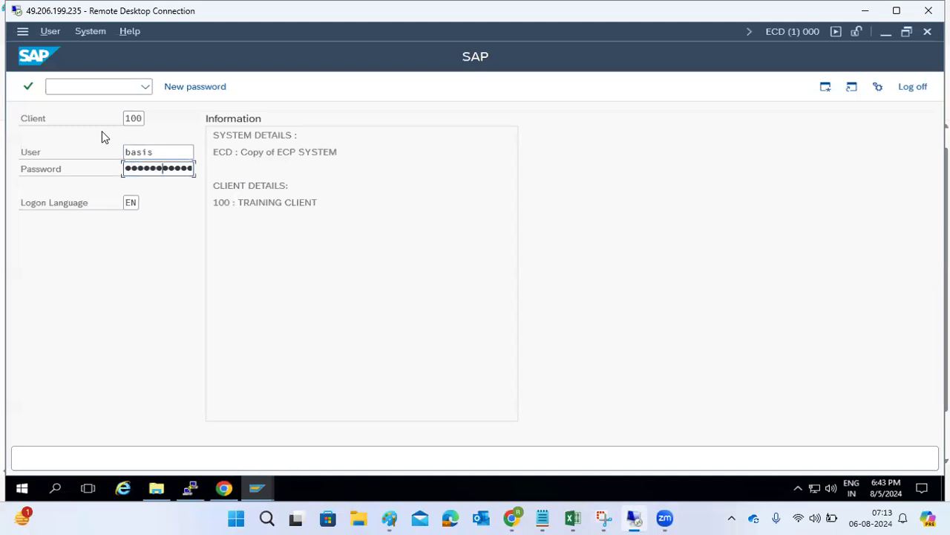
key(Return)
- Open transaction se09 and start a new request of type Workbench request
text(se09)
key(Return)
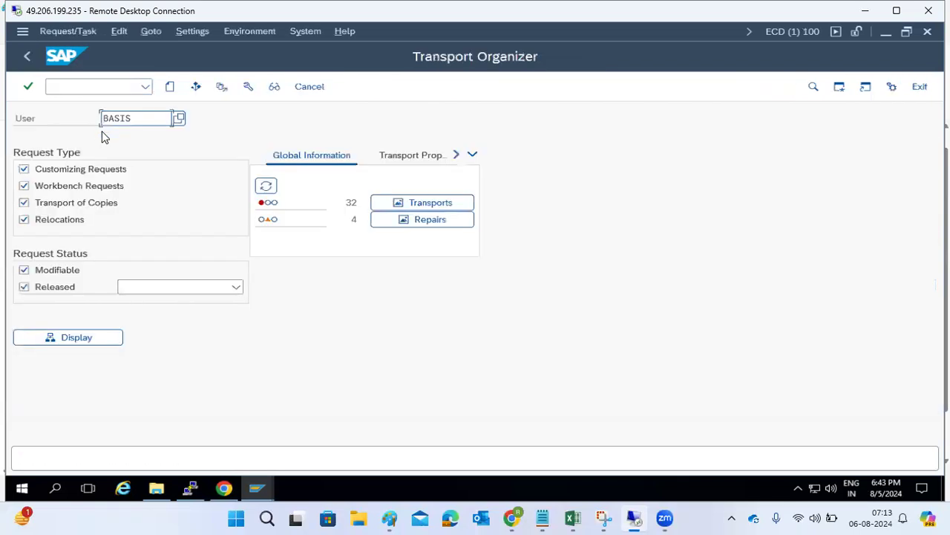
click(171, 87)
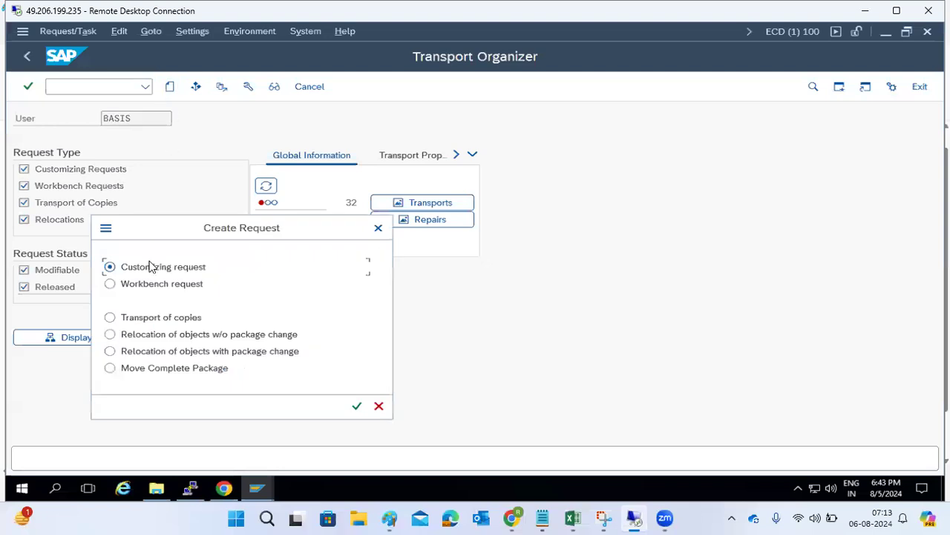
drag(197, 232, 210, 176)
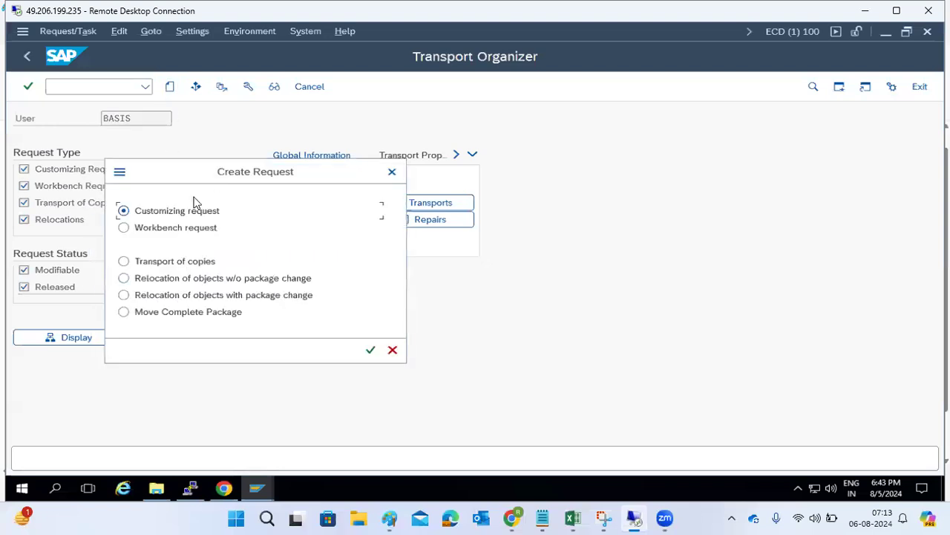
click(169, 233)
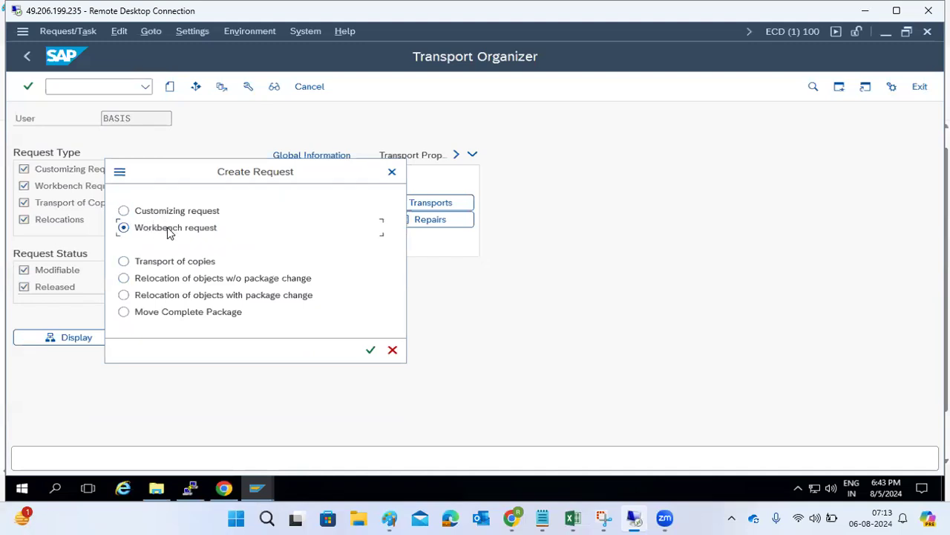
click(155, 268)
click(164, 211)
click(184, 228)
click(162, 214)
click(170, 228)
click(370, 350)
- Set the new Workbench request's short description to "Logical system changes"
click(172, 222)
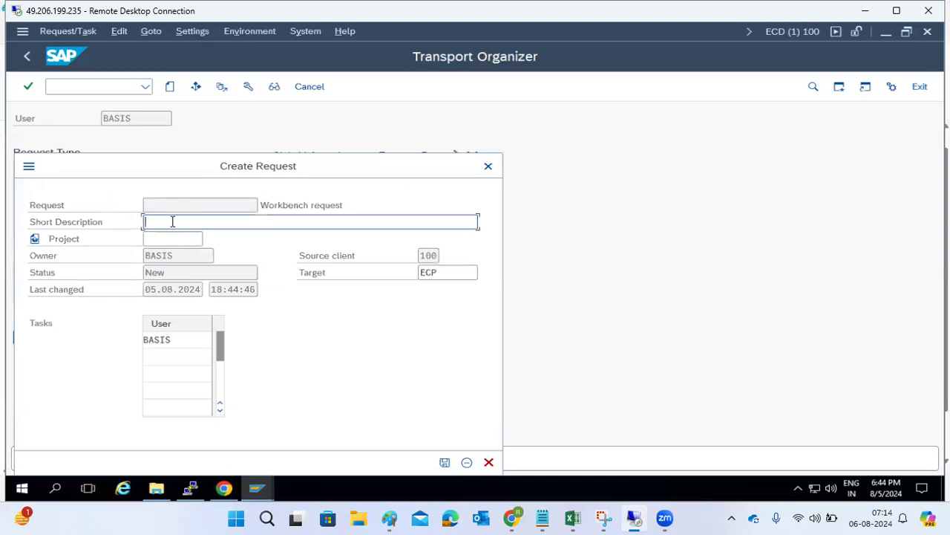
text(TBD_S)
double_click(164, 221)
text(Logical system changes)
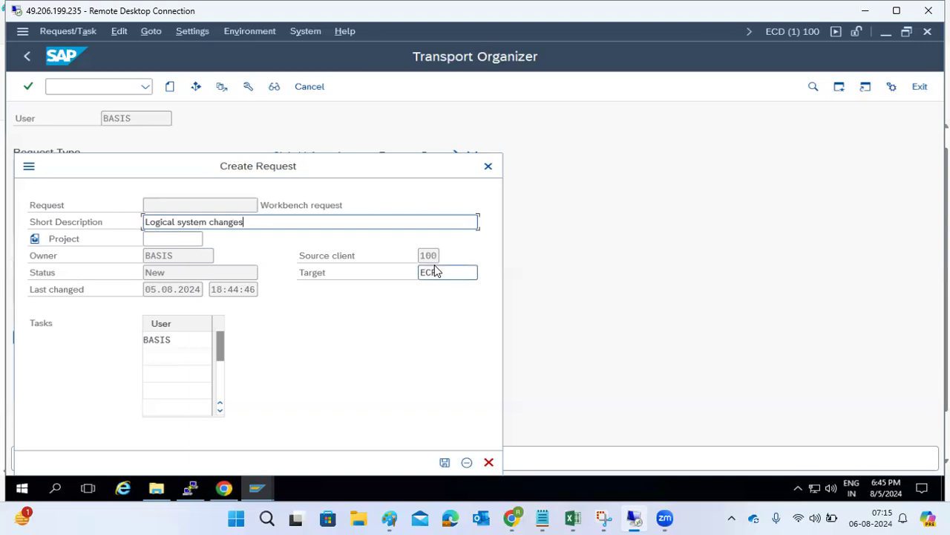
- Save the new Workbench request and select its request number and task number in the request hierarchy
click(445, 463)
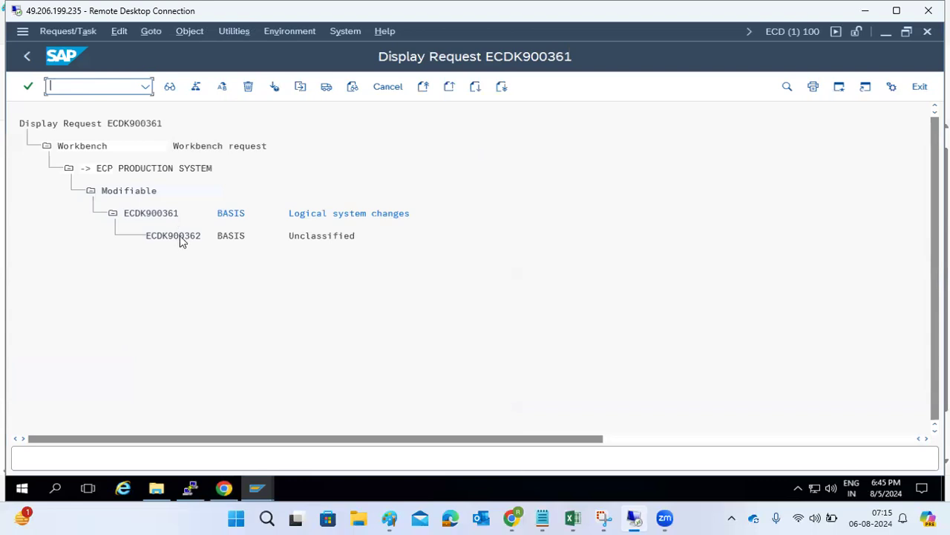
click(142, 215)
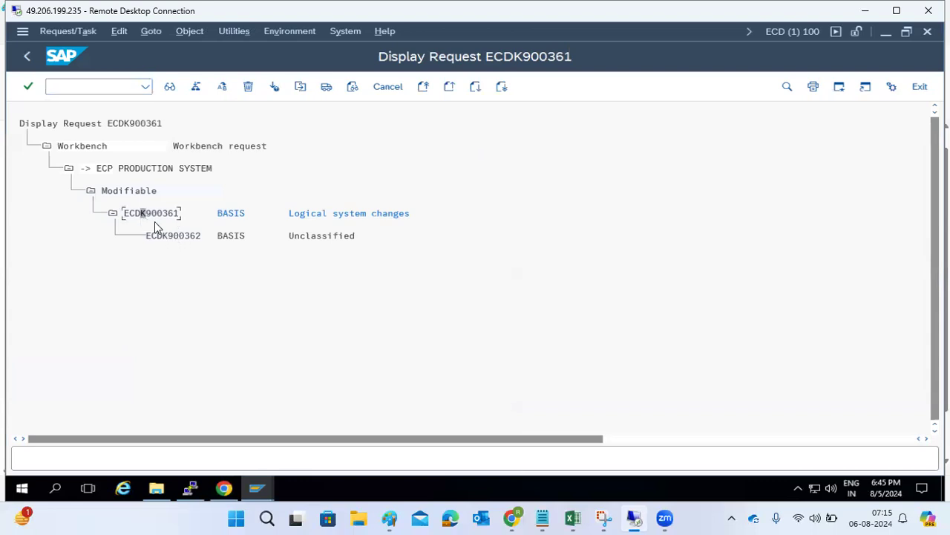
click(176, 238)
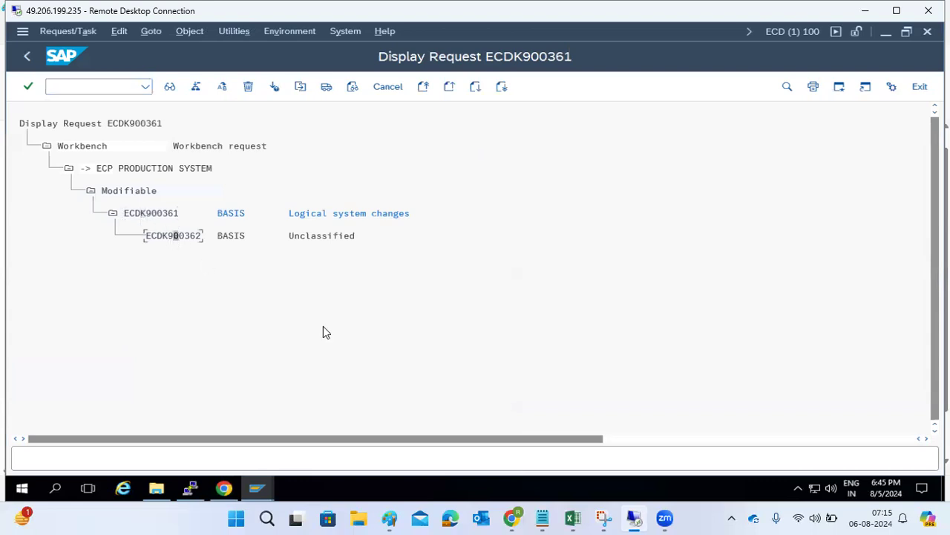
- Switch to Paint and add a text box of about 956 × 126 px below the T-codes line, containing "<SID>K9<NNNNN>" and "ECDK900001"
click(389, 518)
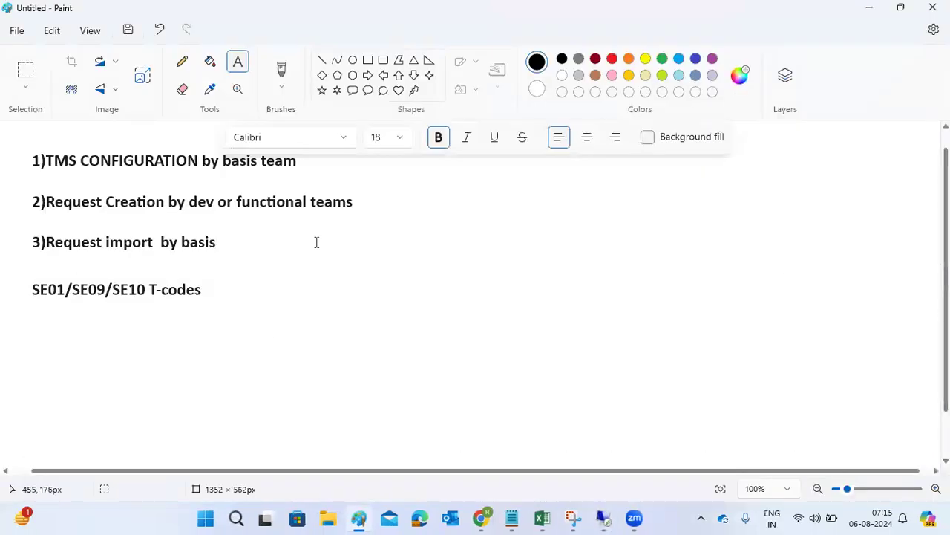
drag(34, 317, 528, 368)
drag(623, 381, 700, 405)
text(<)
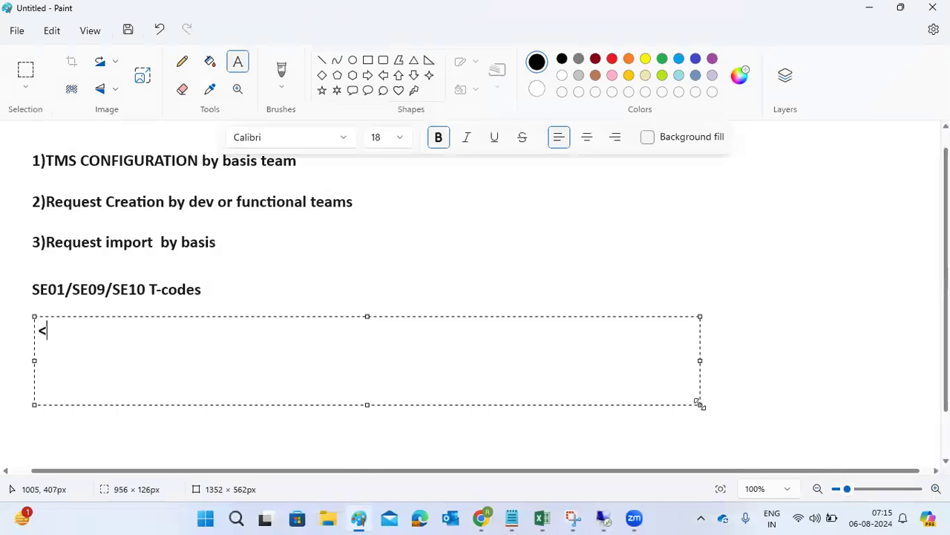
text(SID>K9<NNNNN>)
key(Return)
text(ECD)
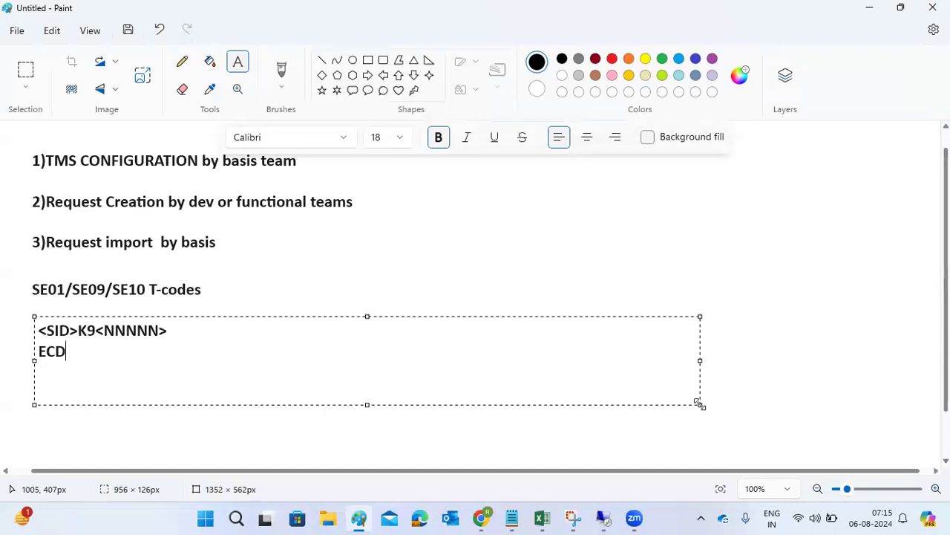
text(K9000)
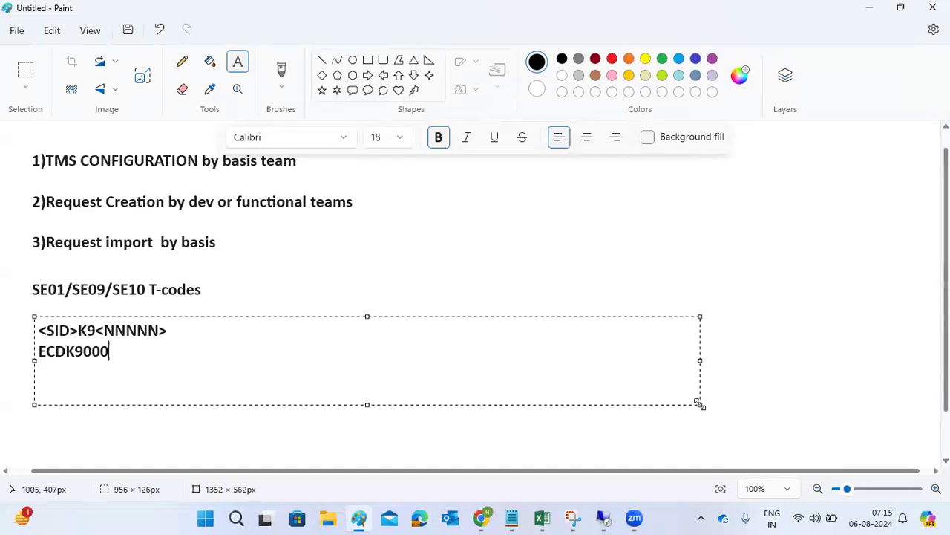
text(01)
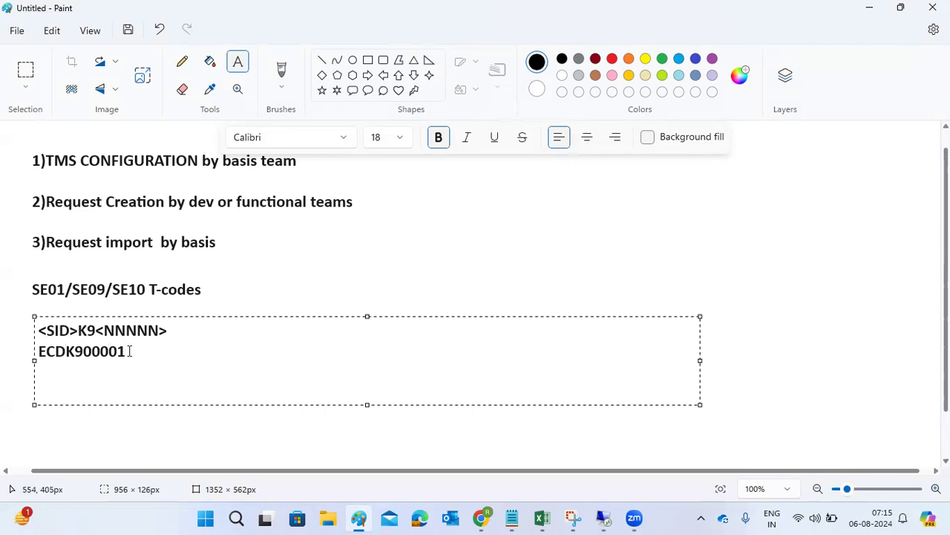
- Highlight the example request number ECDK900001 in the text box
drag(129, 350, 39, 349)
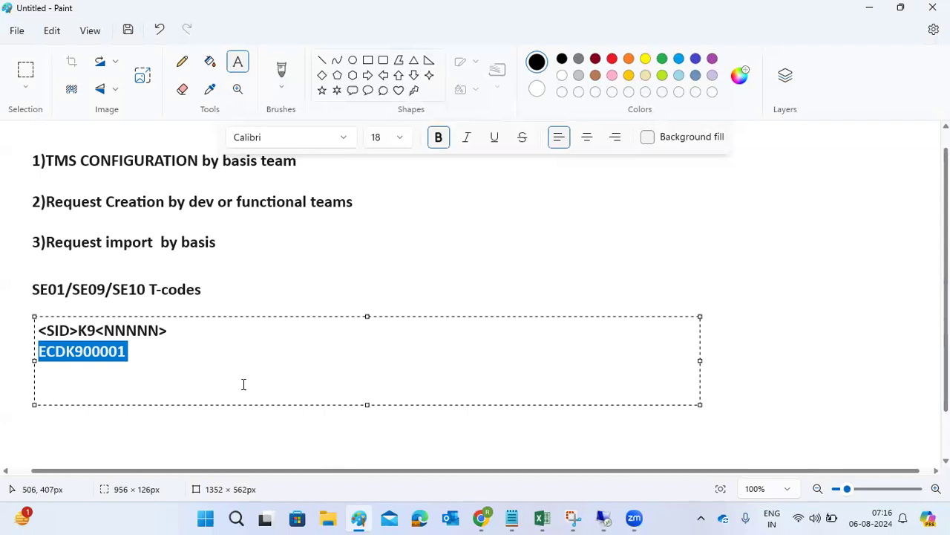
drag(144, 351, 39, 363)
click(55, 351)
double_click(55, 350)
- Switch to the remote desktop, open the "Logical system changes" request's object list for editing, and enter program ID R3TR in the first row
mouse_move(603, 516)
click(615, 475)
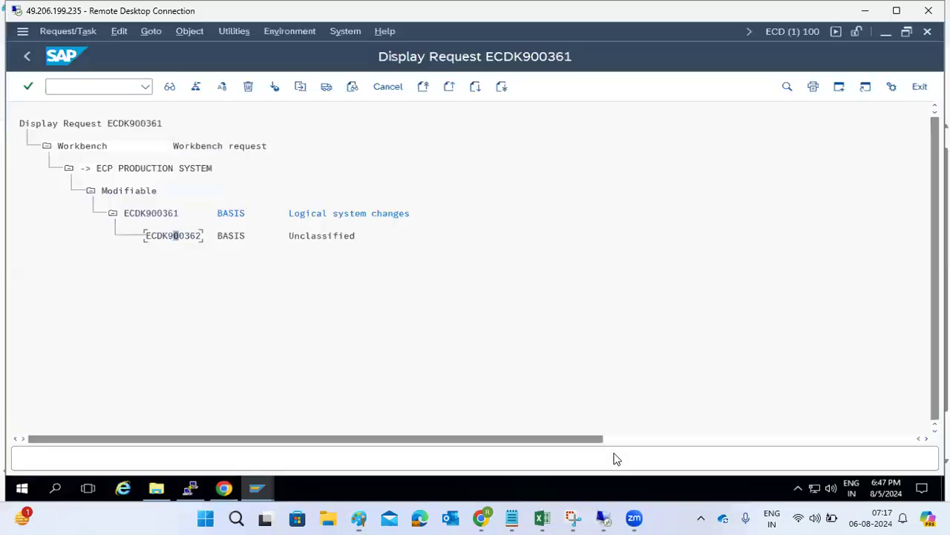
click(161, 213)
click(182, 238)
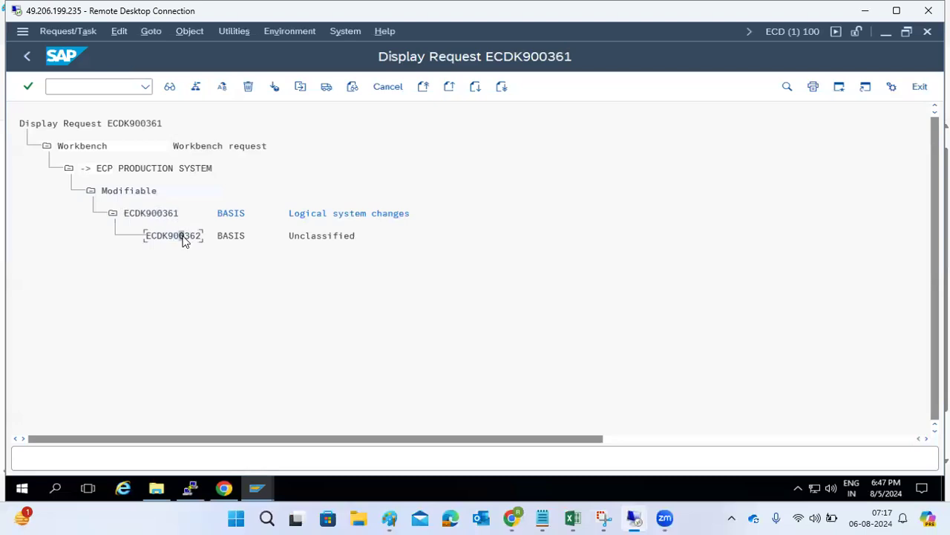
double_click(167, 214)
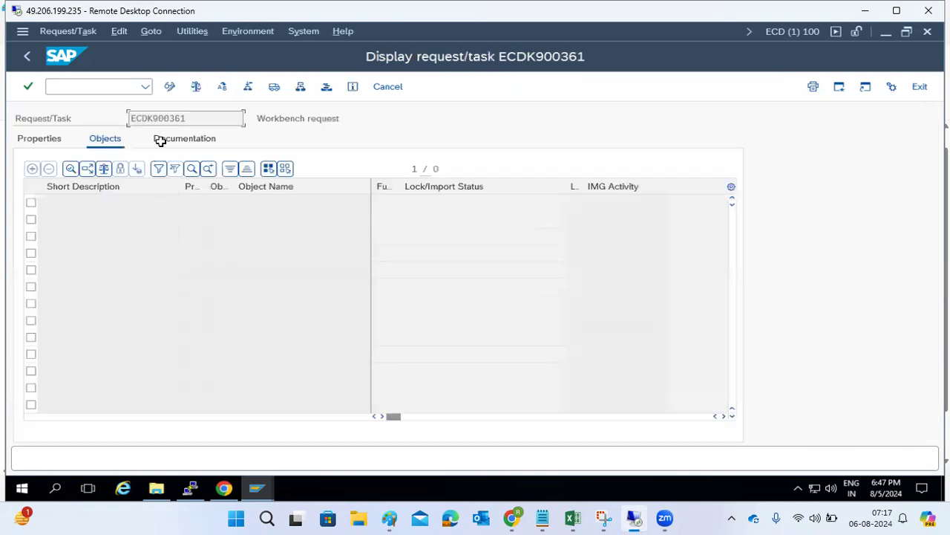
click(169, 86)
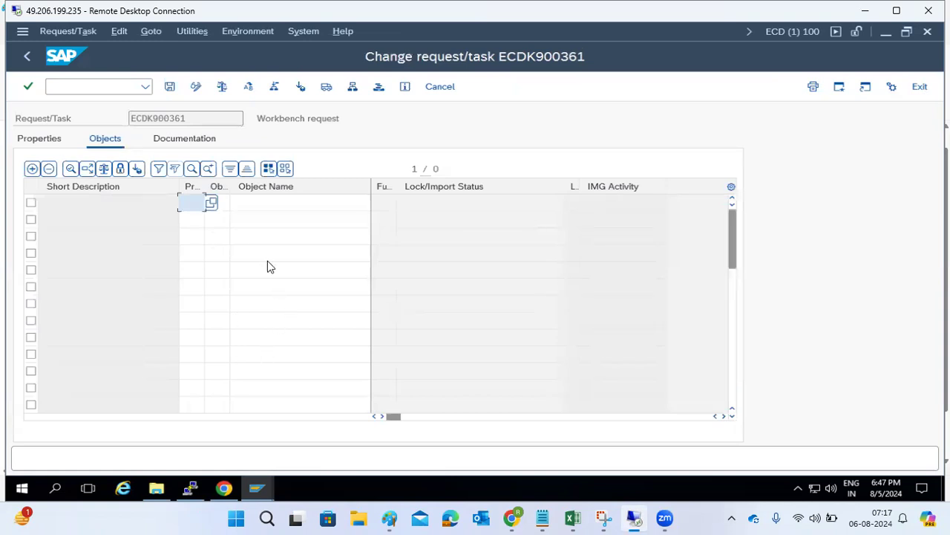
text(R3TR)
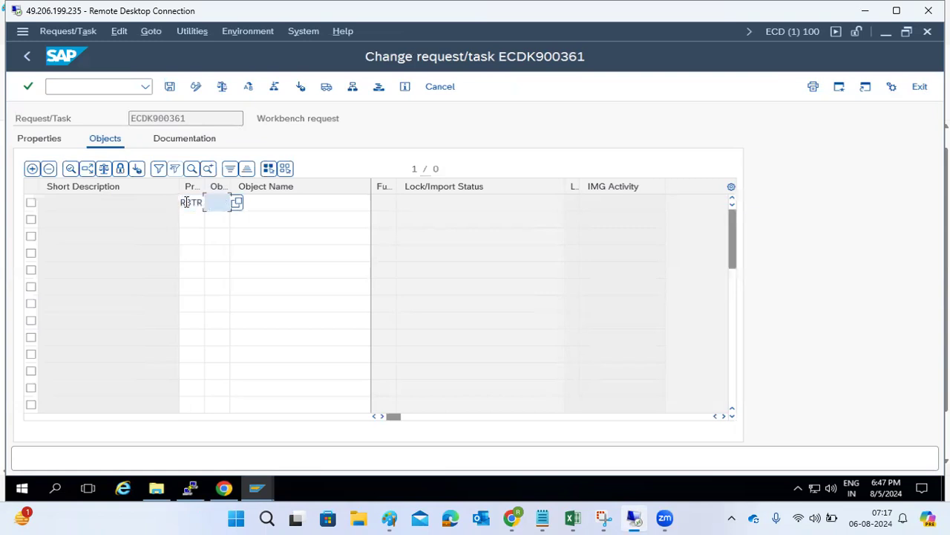
- Browse the available object types for the first row, including the R3TR entries, and close the list without choosing one
click(236, 204)
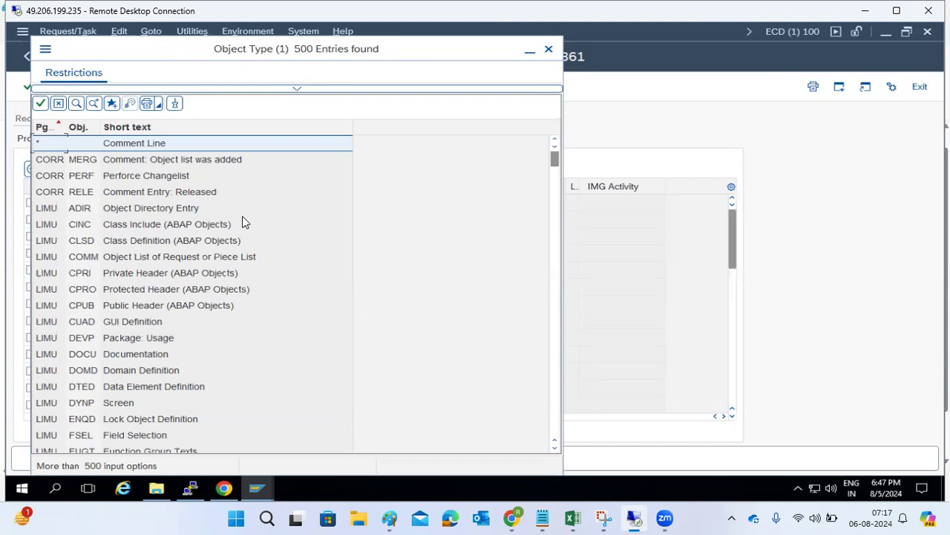
scroll(163, 326, down, 1)
scroll(163, 328, down, 5)
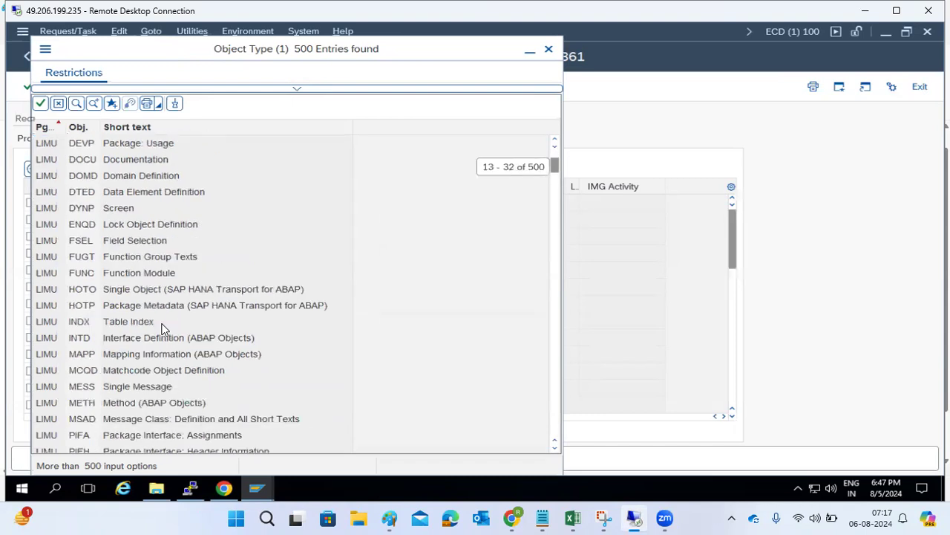
scroll(163, 328, down, 20)
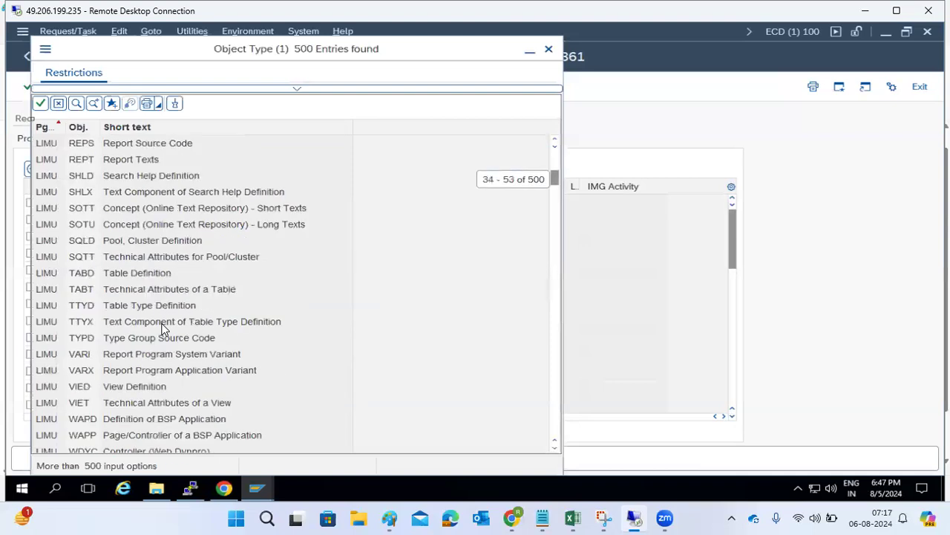
scroll(162, 328, down, 20)
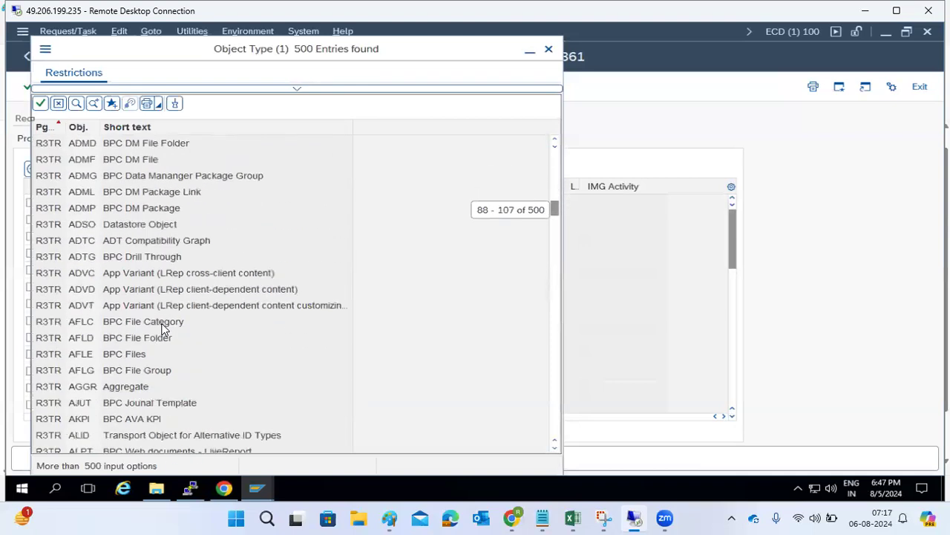
scroll(163, 328, down, 5)
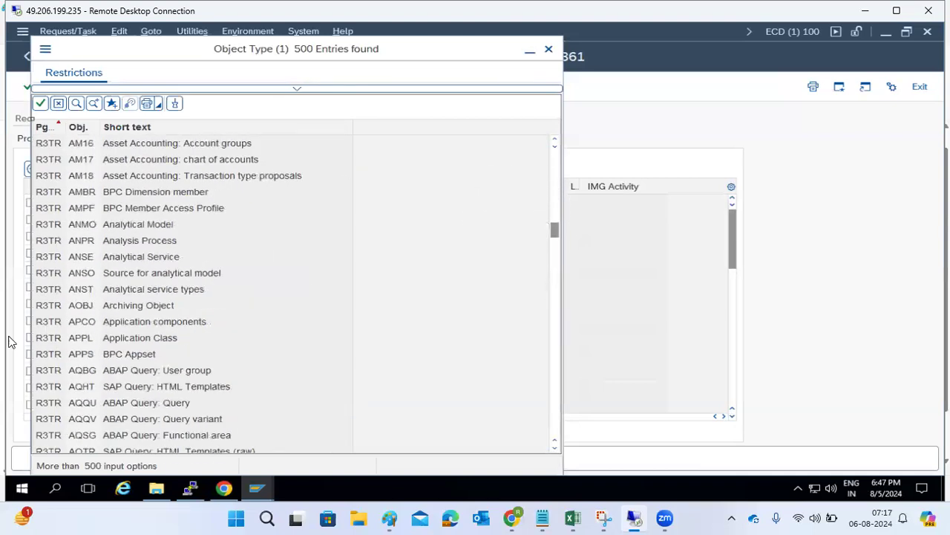
scroll(163, 328, down, 7)
click(549, 49)
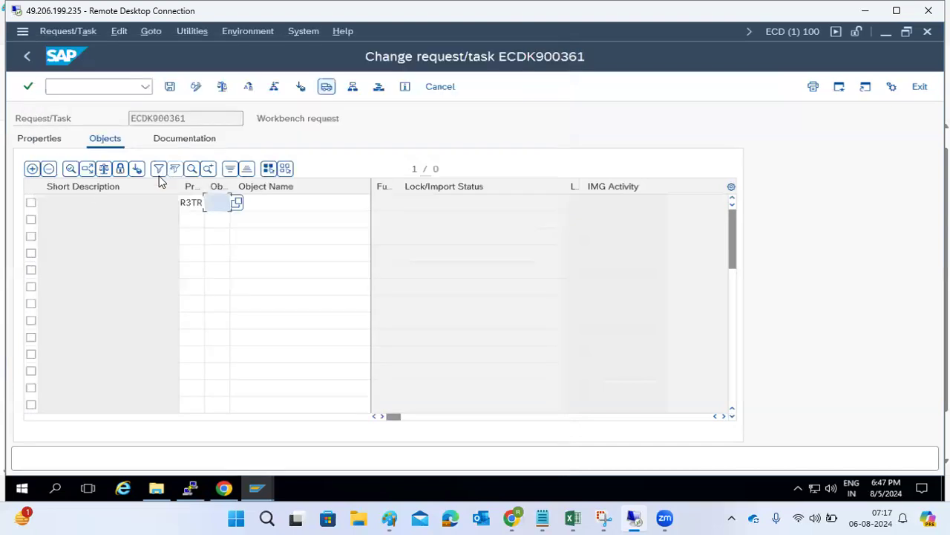
- Complete the R3TR row with object type TABU and object name TBDLS
text(TABU)
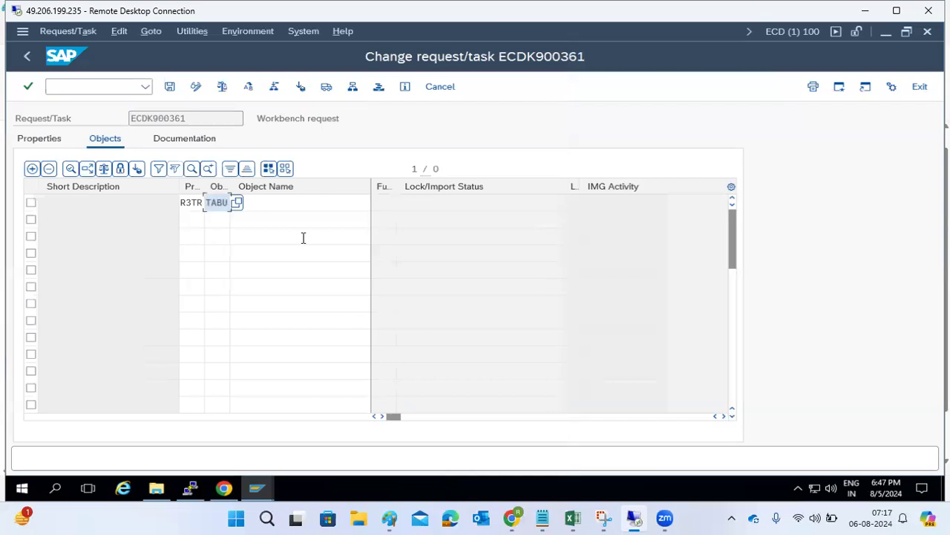
click(294, 208)
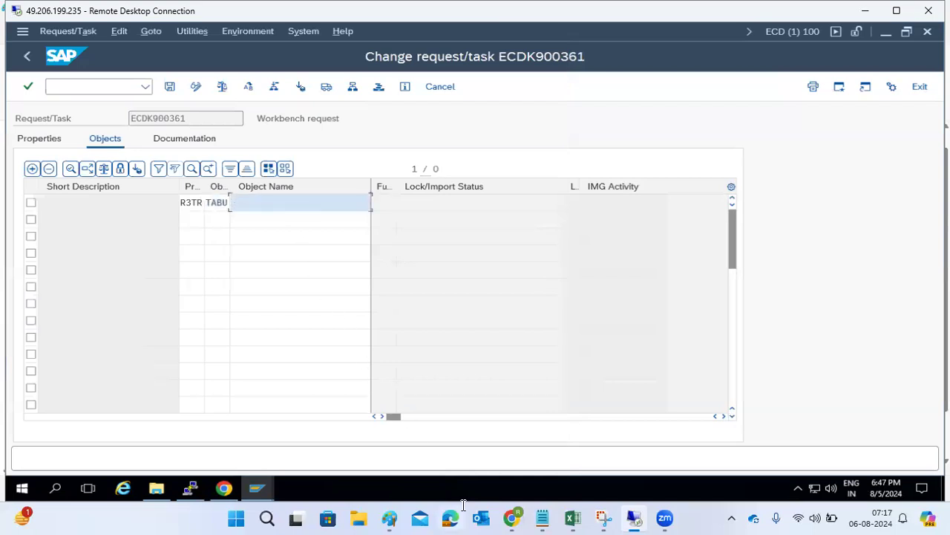
click(395, 518)
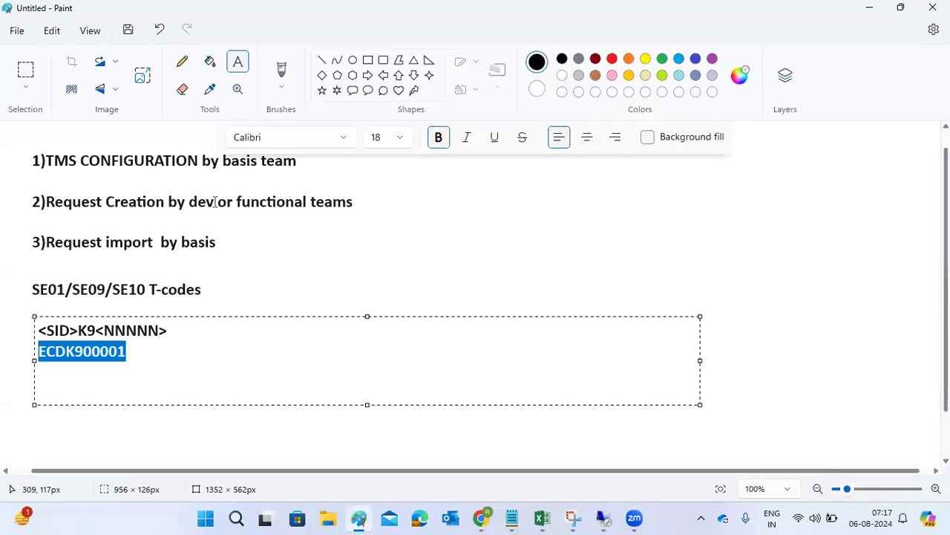
click(870, 7)
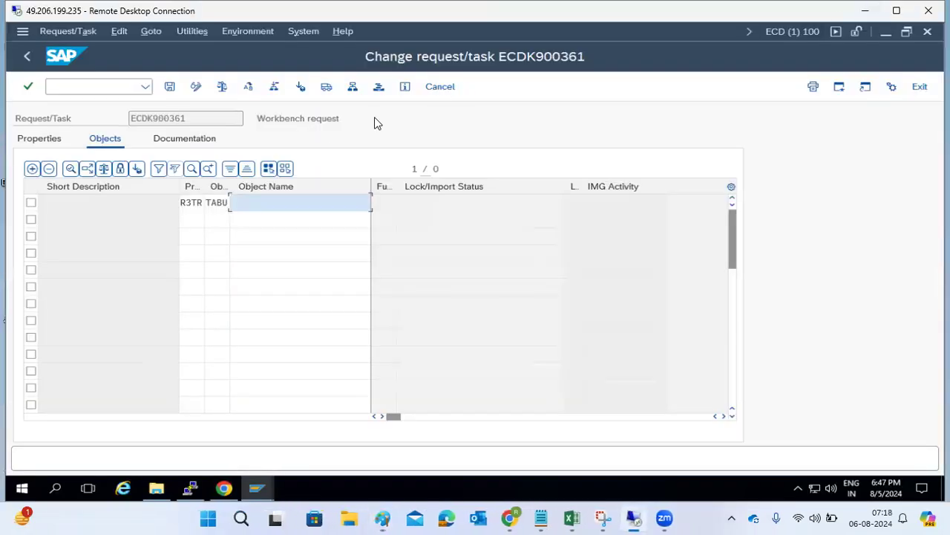
click(258, 196)
text(TBDLS)
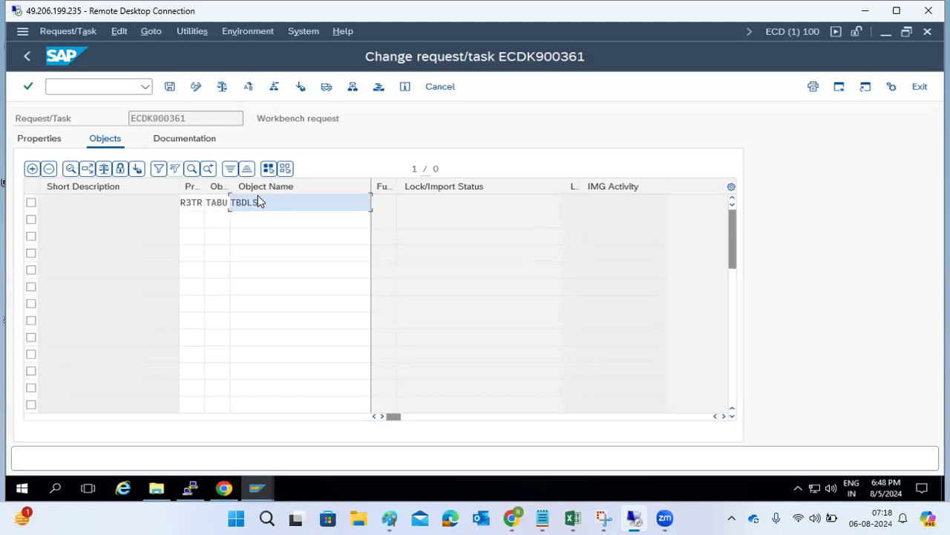
key(Return)
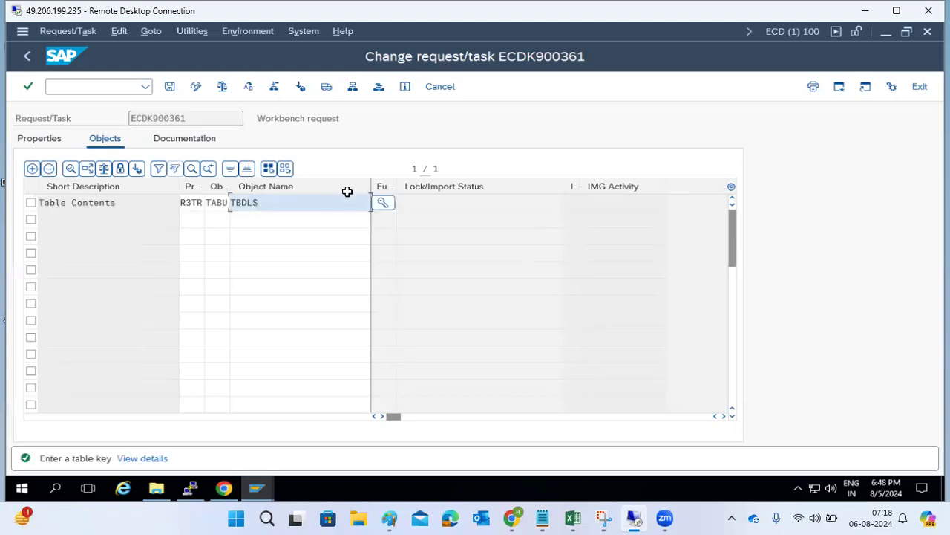
- Give the TBDLS object the table key *, save the request, and return to its object list
click(385, 205)
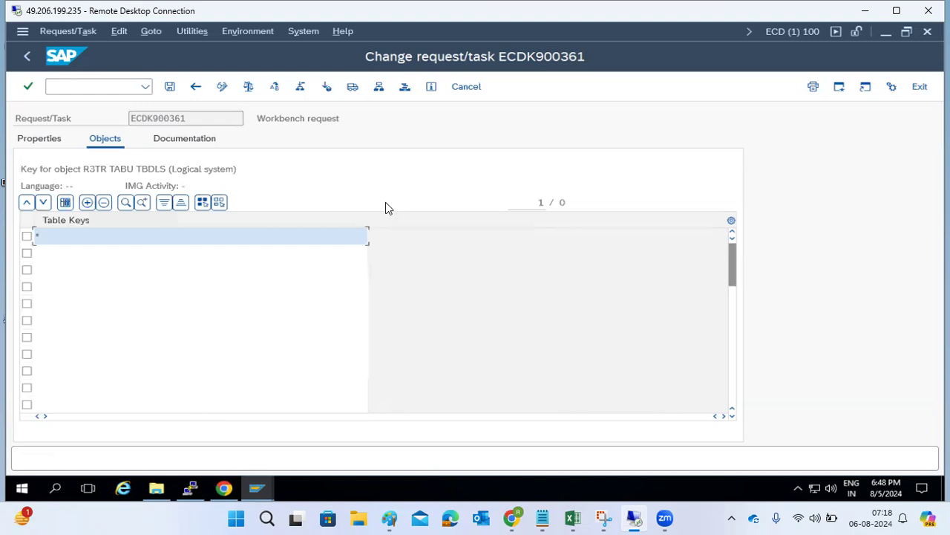
click(169, 92)
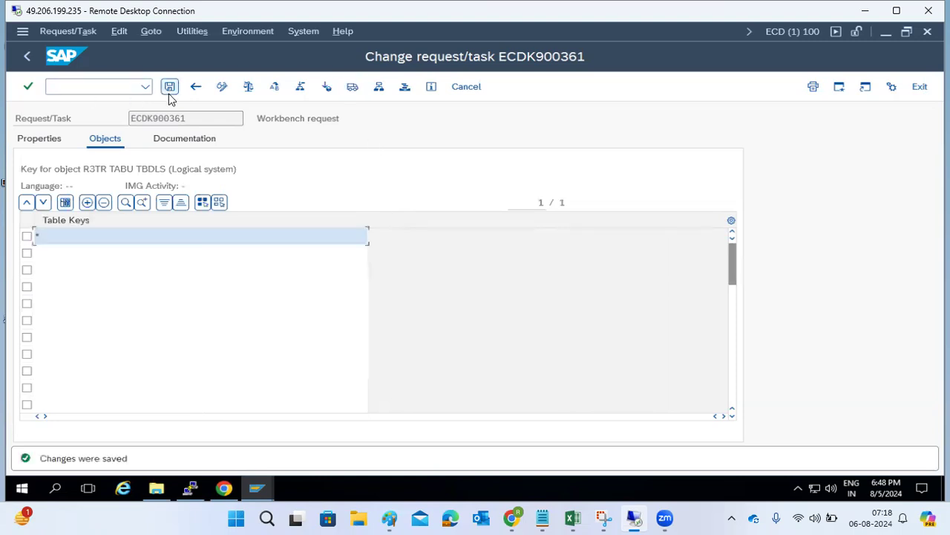
click(194, 89)
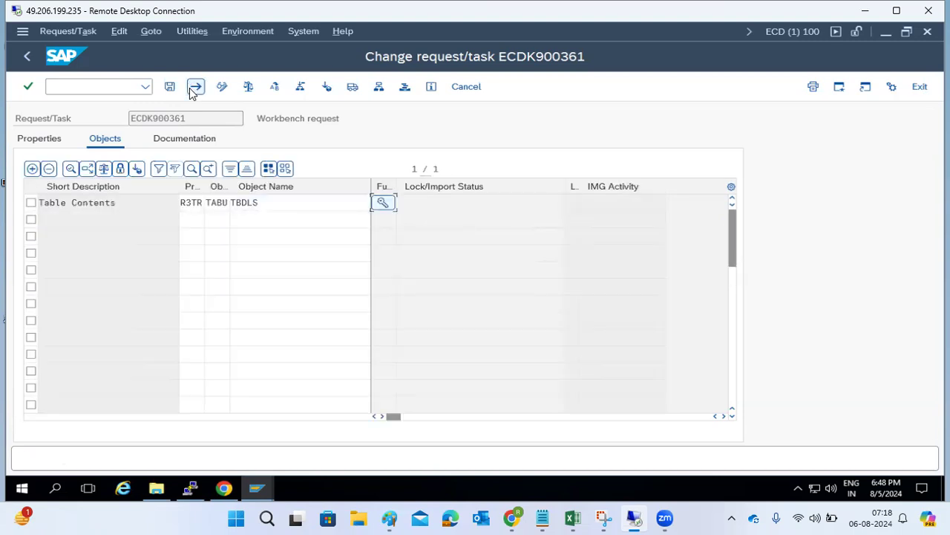
click(170, 88)
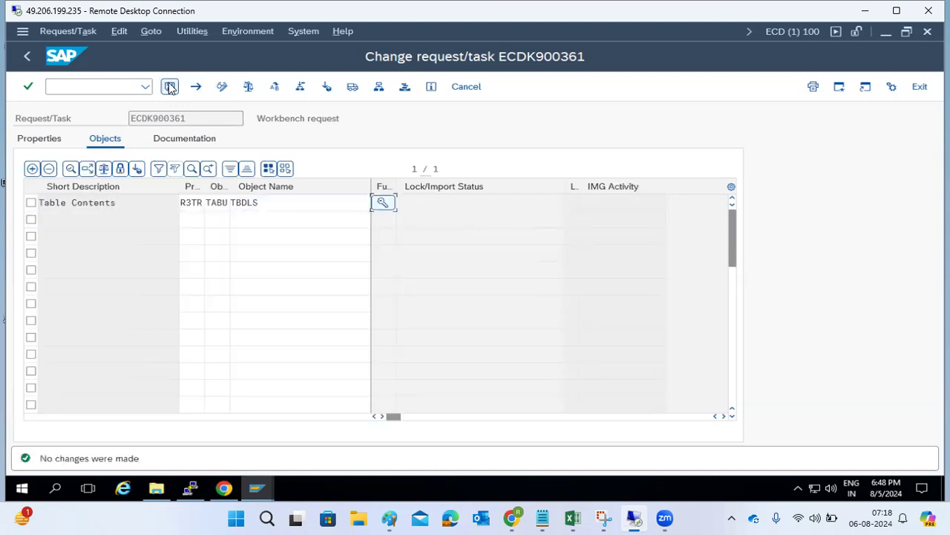
- Leave the request's object list and open table TBDLS in transaction se16 to view its contents
click(262, 202)
drag(261, 203, 227, 203)
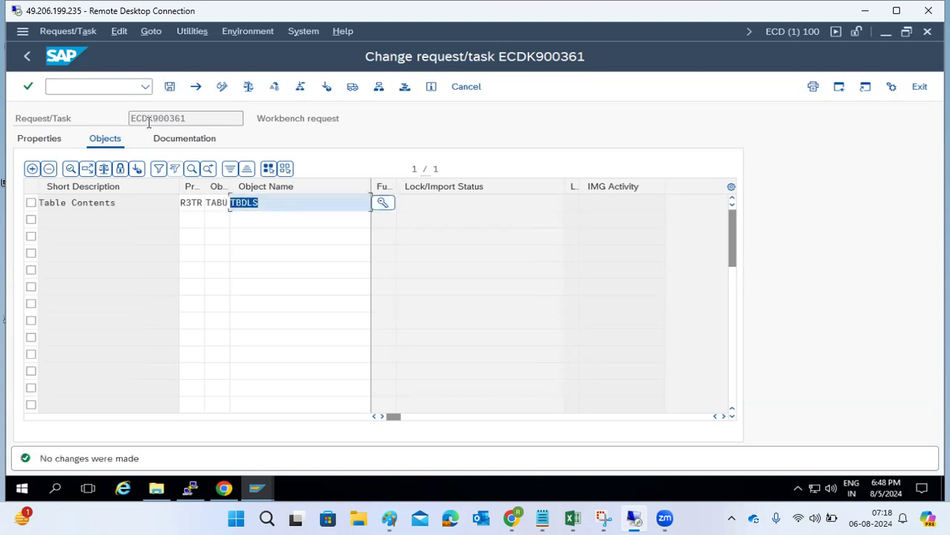
click(27, 58)
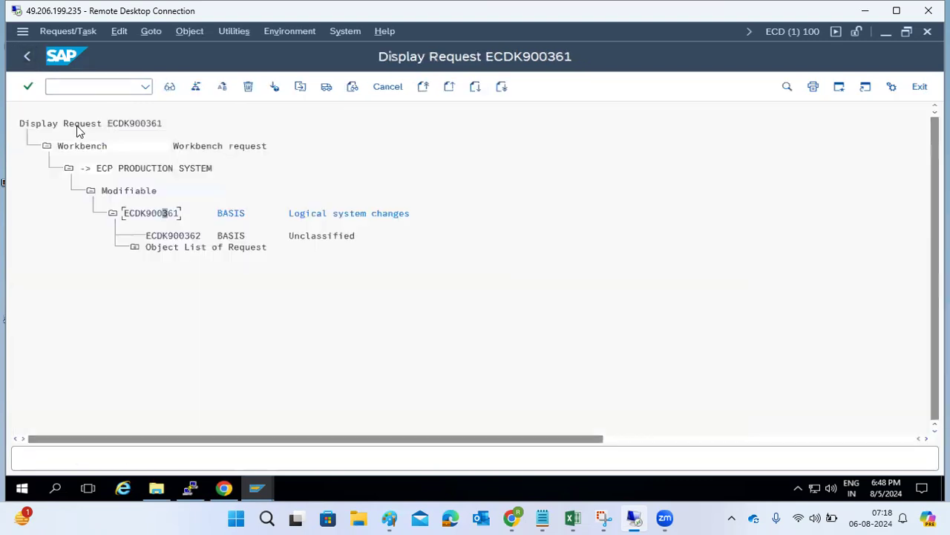
click(72, 88)
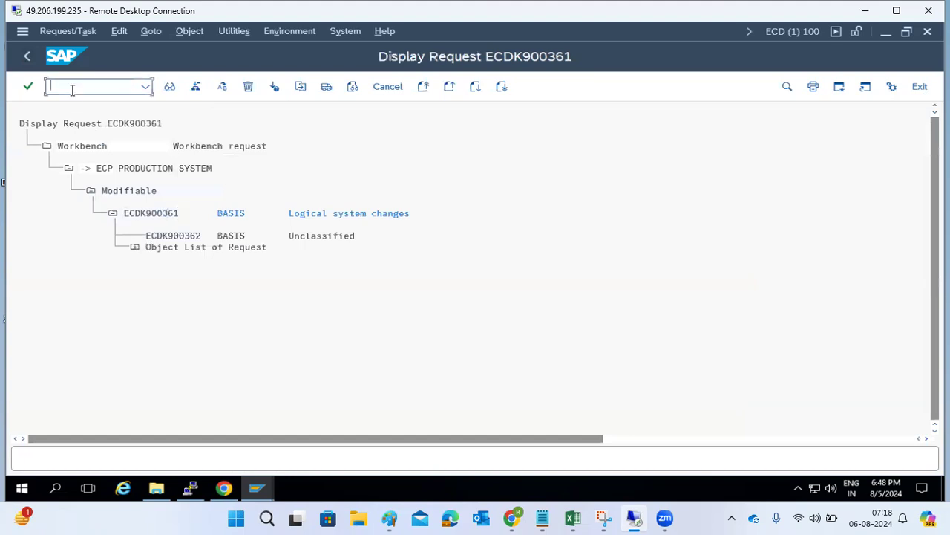
text(/nse16)
key(Return)
text(TBDLS)
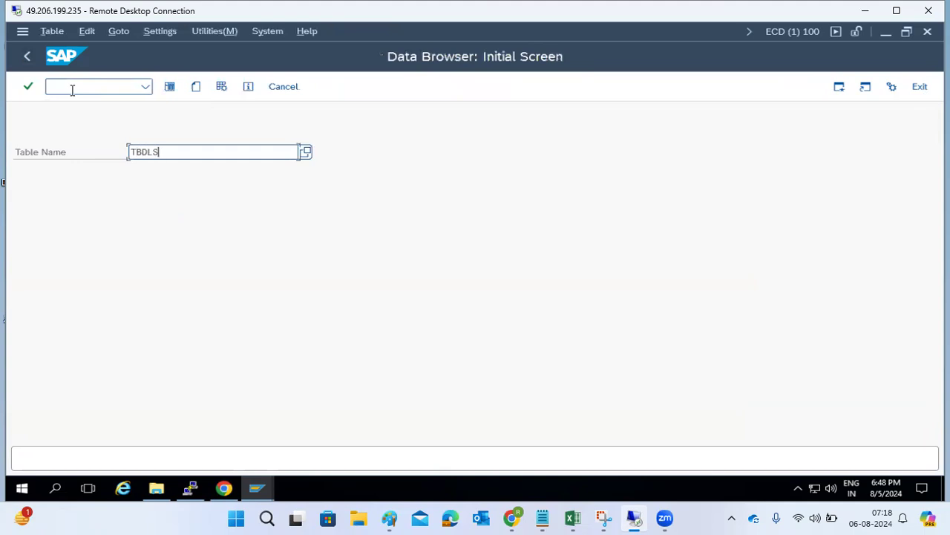
click(167, 91)
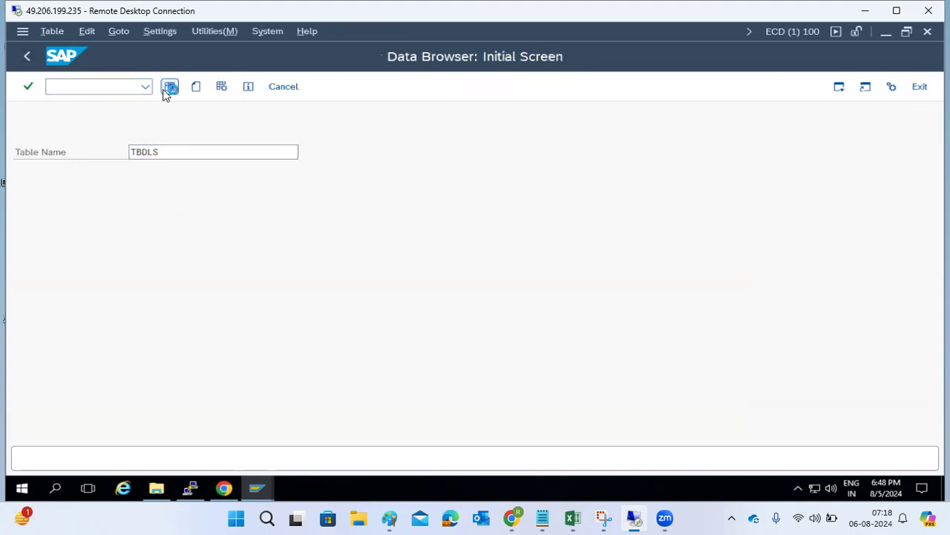
- Check the number of entries in table TBDLS, list its logical systems without filters, and return to the SAP Easy Access screen
click(333, 88)
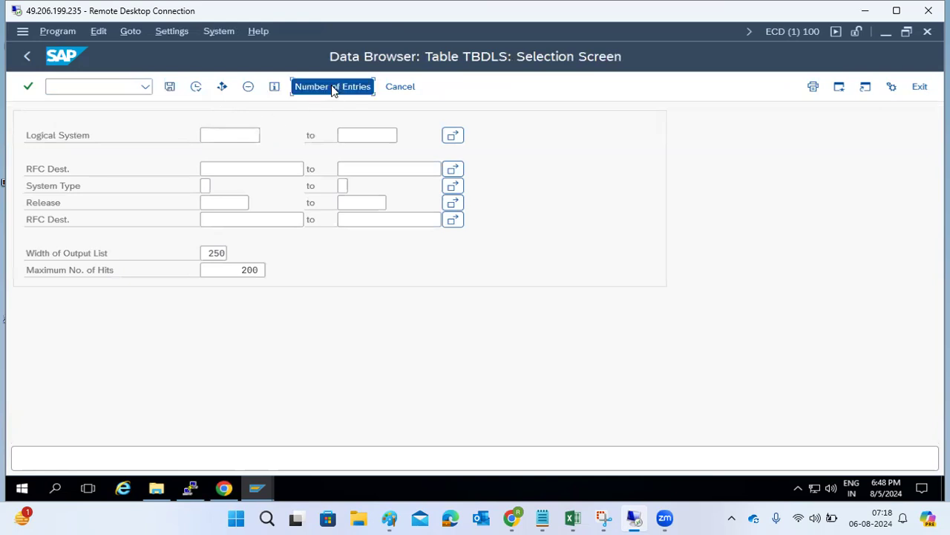
click(348, 339)
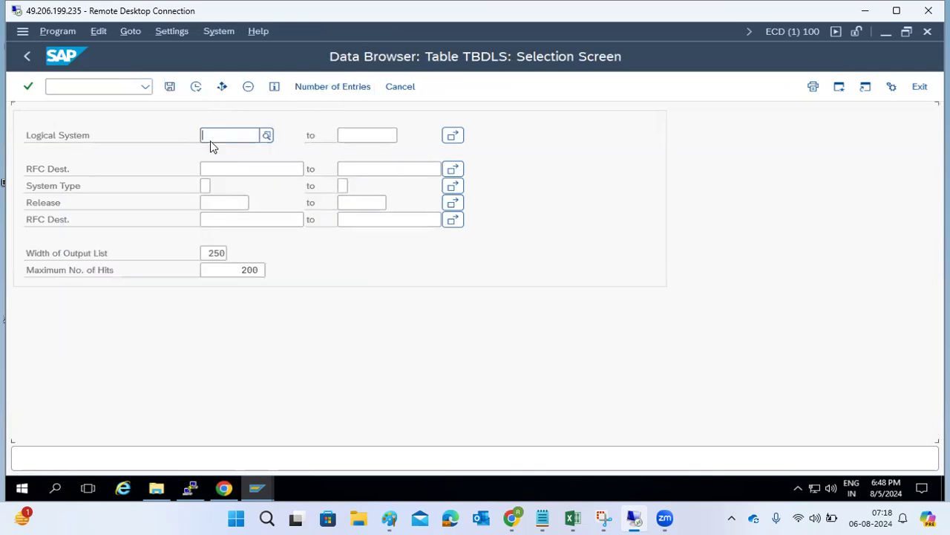
click(196, 88)
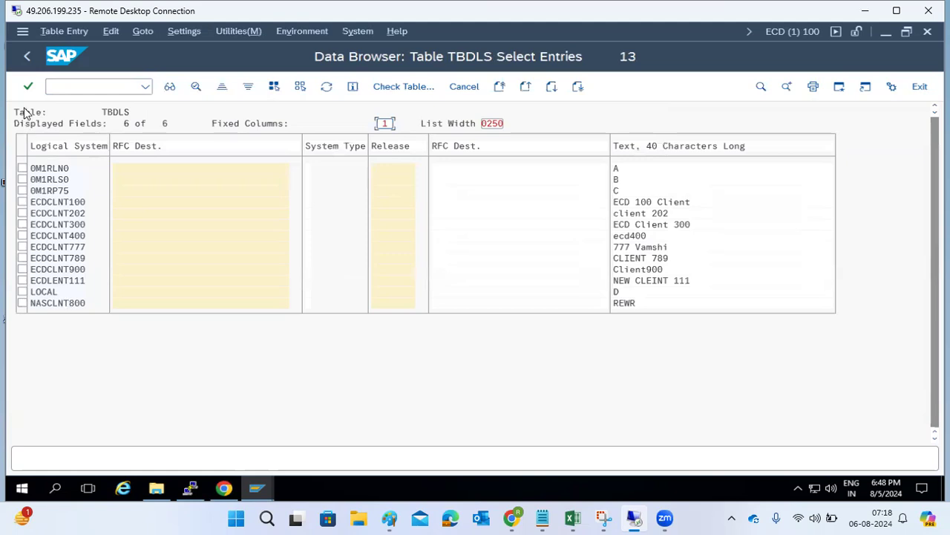
click(26, 59)
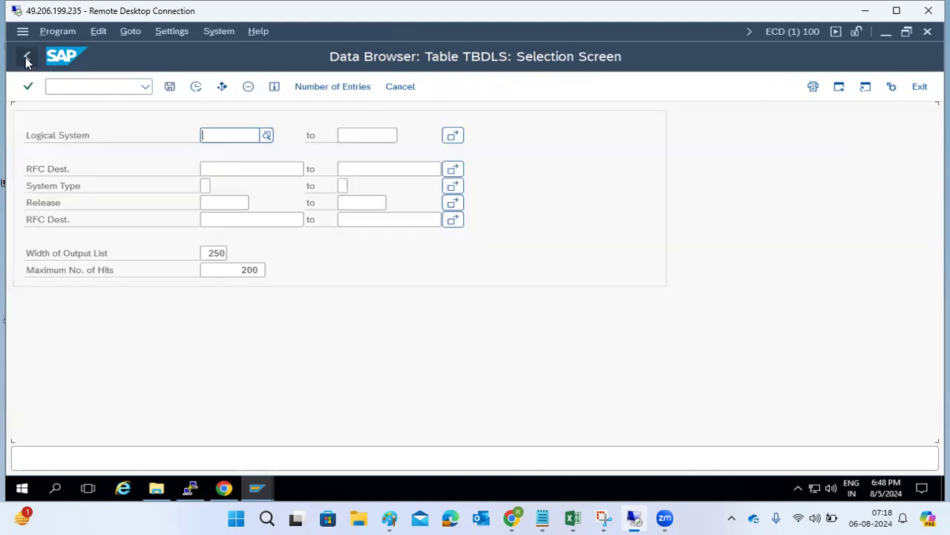
click(26, 60)
click(26, 59)
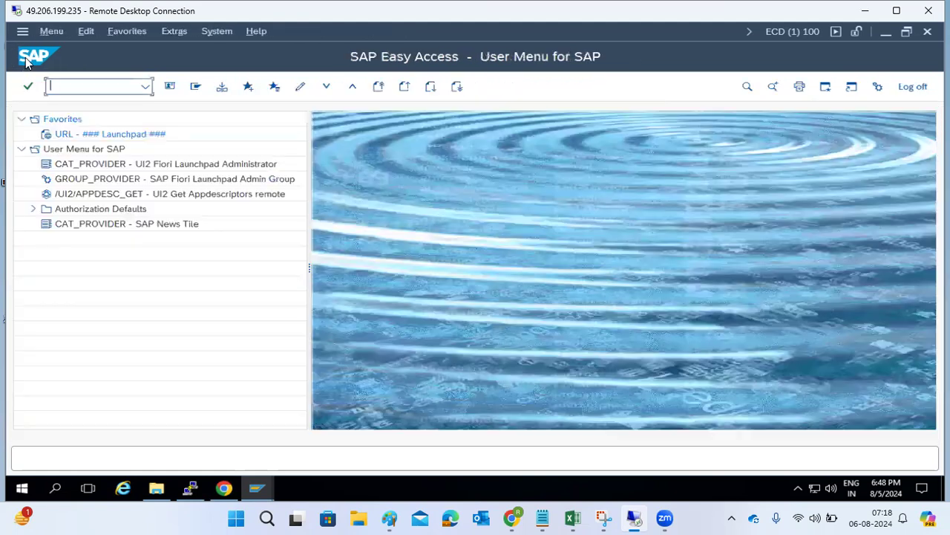
- Open the ECP system from SAP Logon and log on to client 800 as user basis with the account password
mouse_move(260, 498)
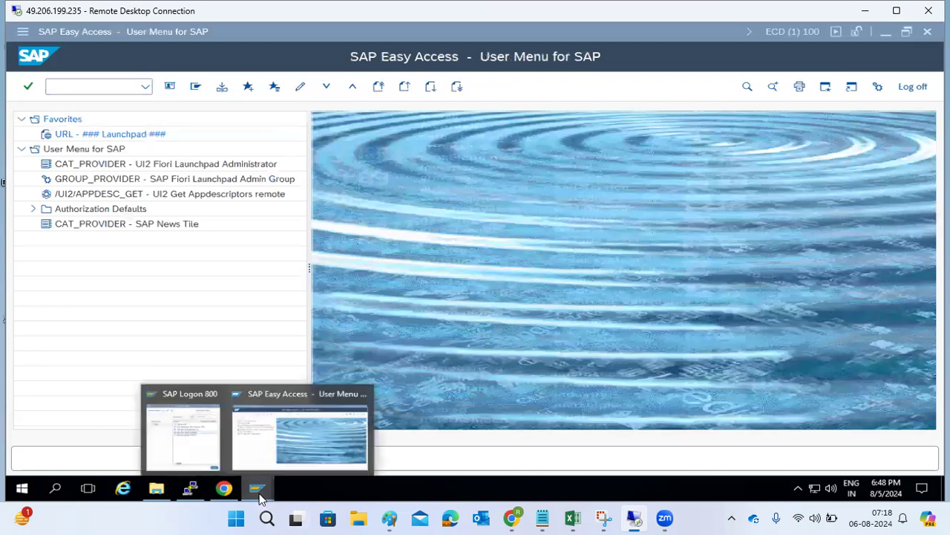
click(201, 444)
click(228, 199)
double_click(227, 200)
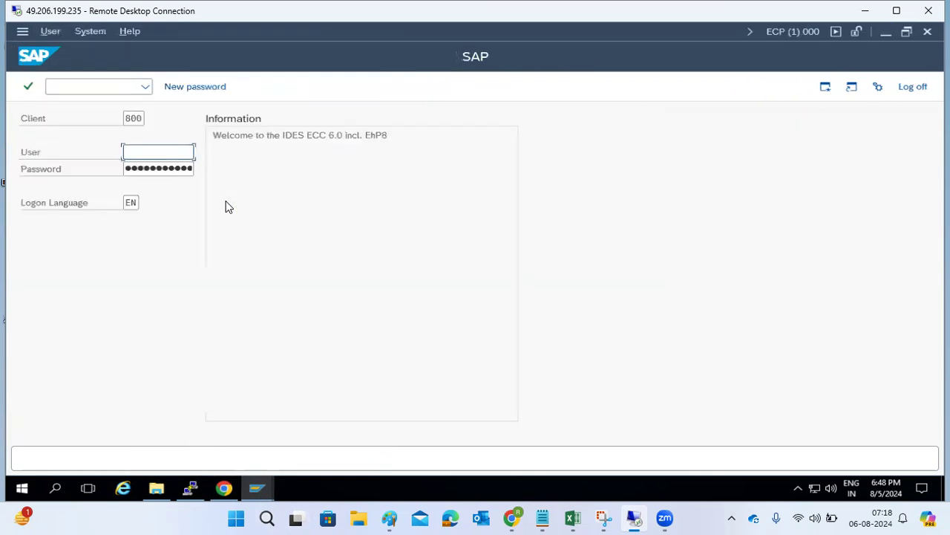
text(basis)
key(Tab)
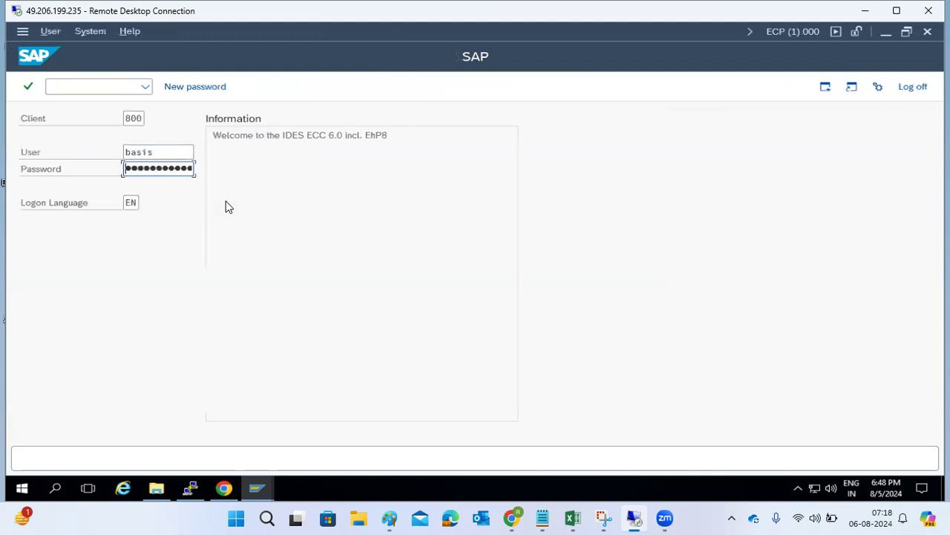
text(*********)
key(Return)
text(s)
key(BackSpace)
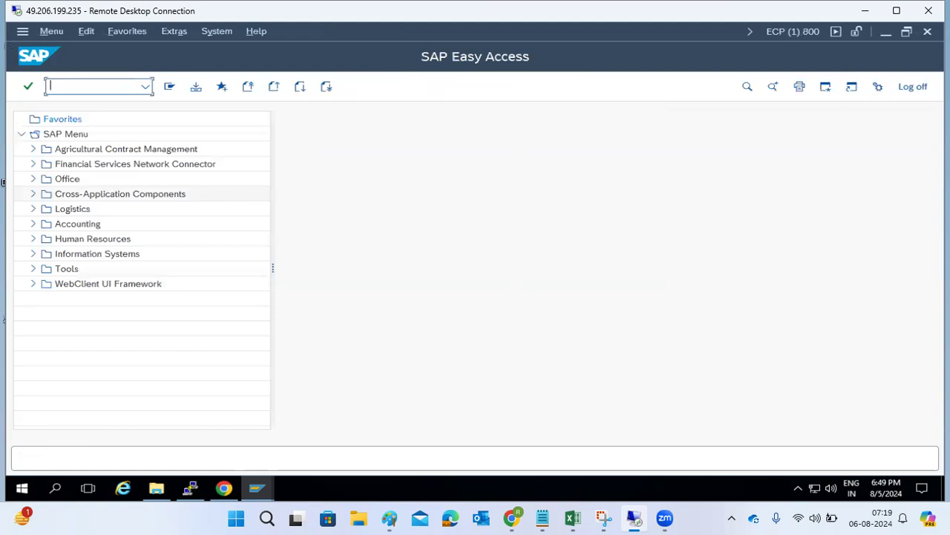
text(bd64)
key(Return)
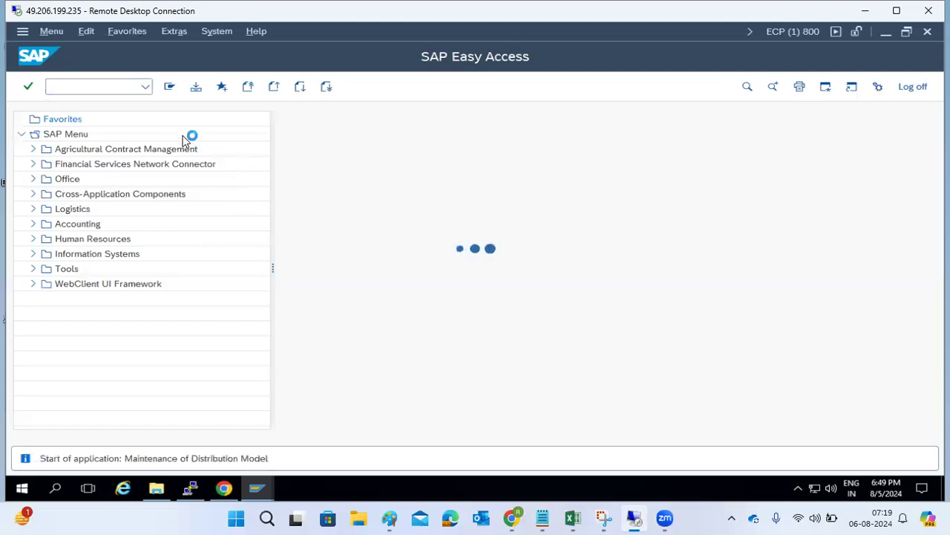
mouse_move(258, 490)
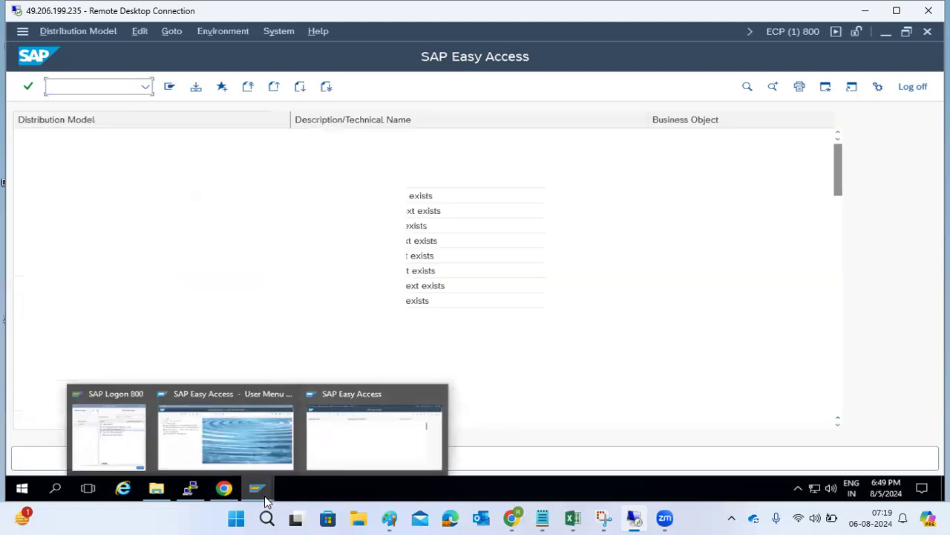
click(244, 407)
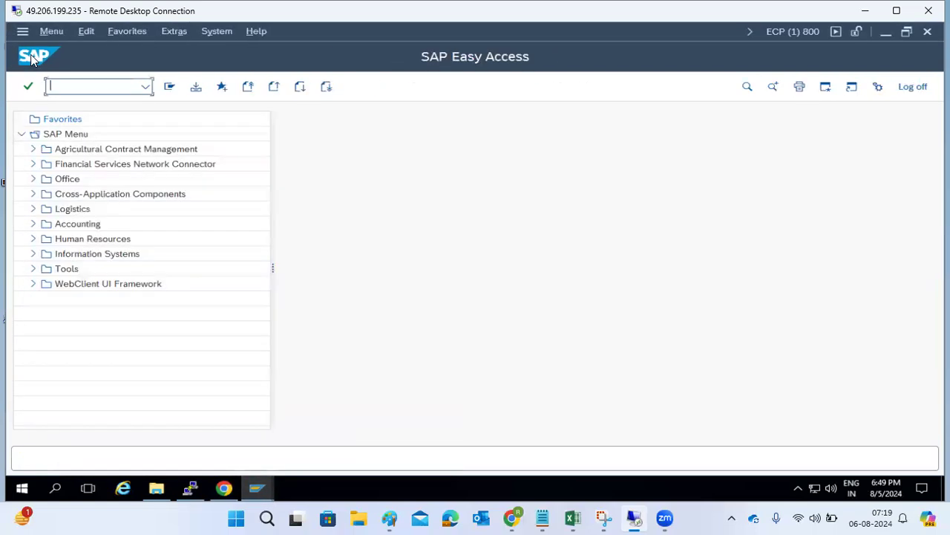
- Open the Logical Systems view in ECP client 800 with transaction BD54, acknowledging both information messages
text(BD54)
key(Return)
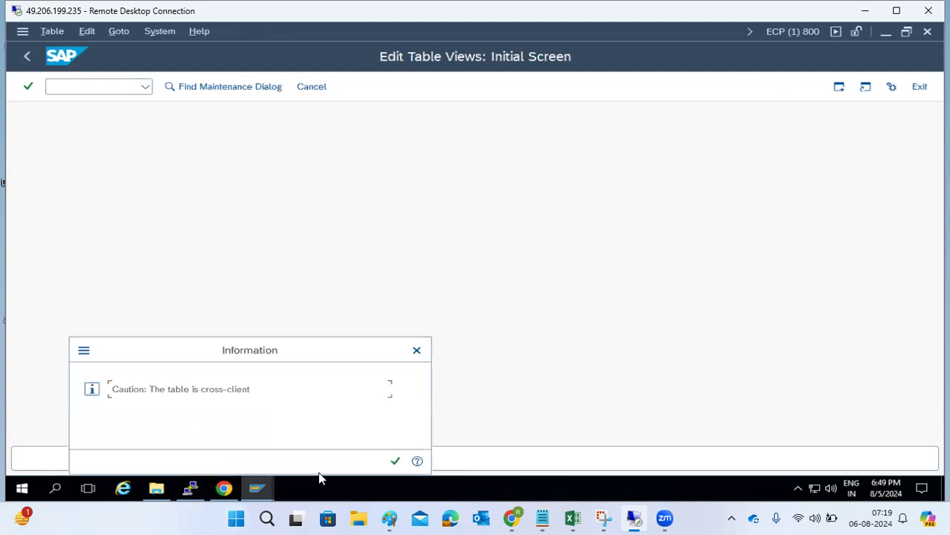
click(395, 460)
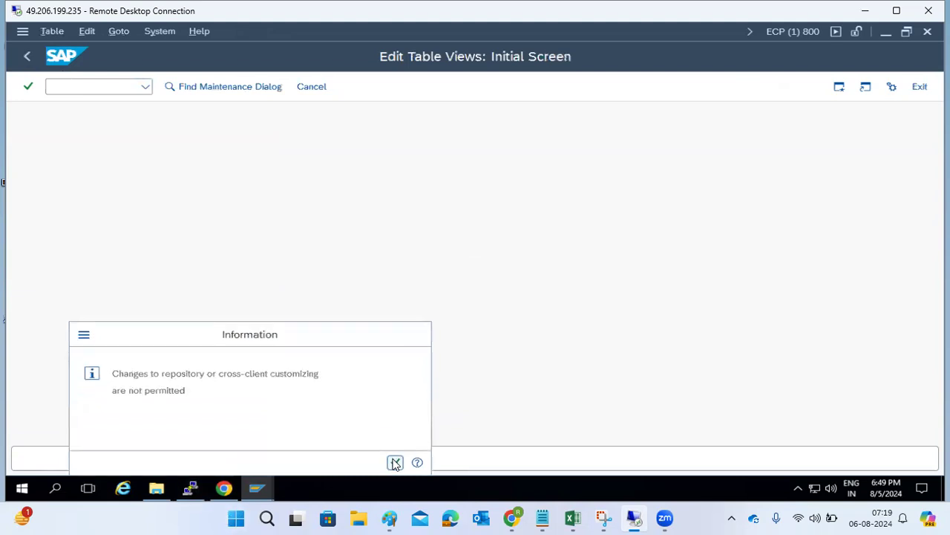
click(395, 462)
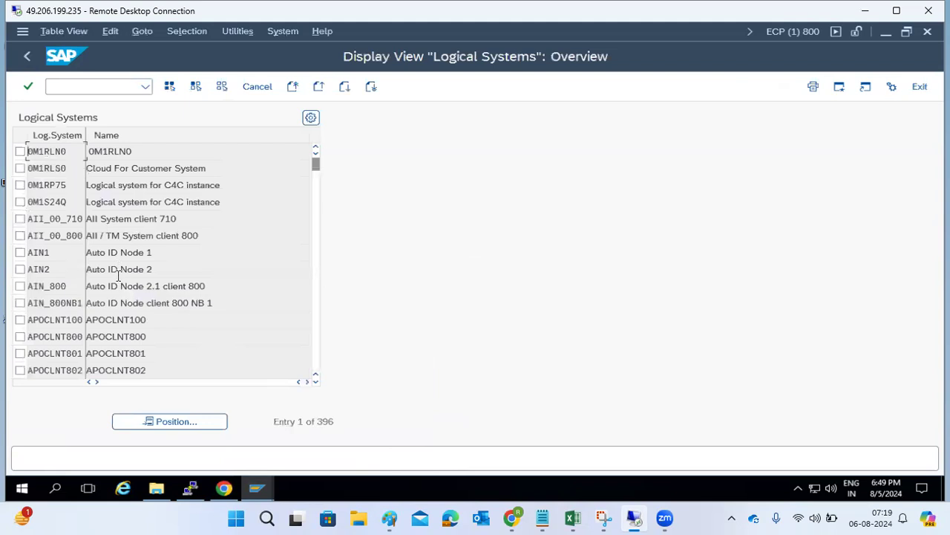
- Examine which logical systems are defined in ECP by going through the list, and return to SAP Easy Access
scroll(122, 282, down, 9)
scroll(132, 306, down, 14)
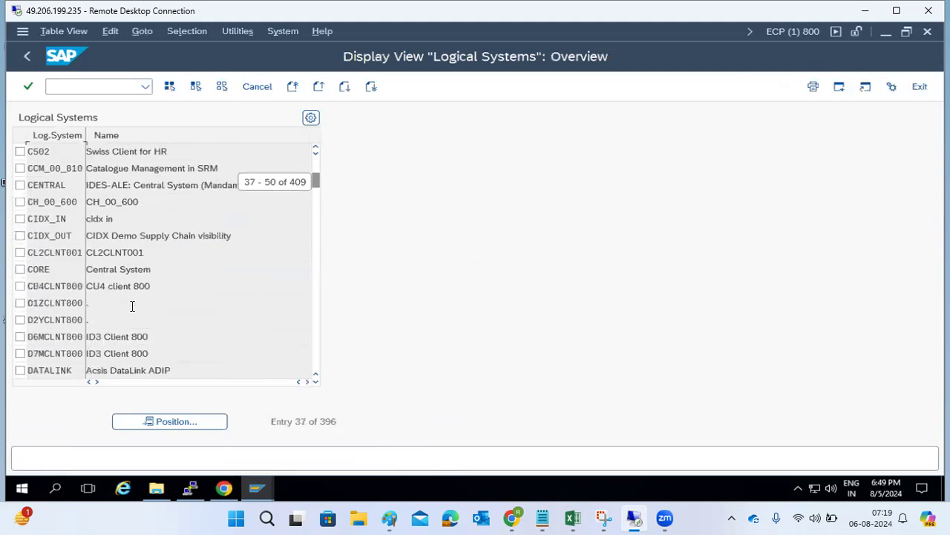
scroll(132, 306, down, 14)
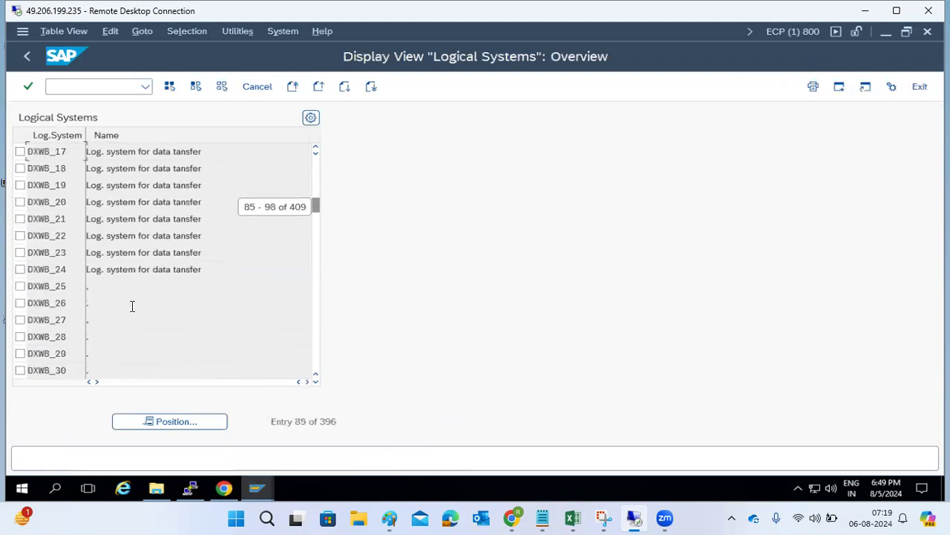
scroll(132, 309, down, 16)
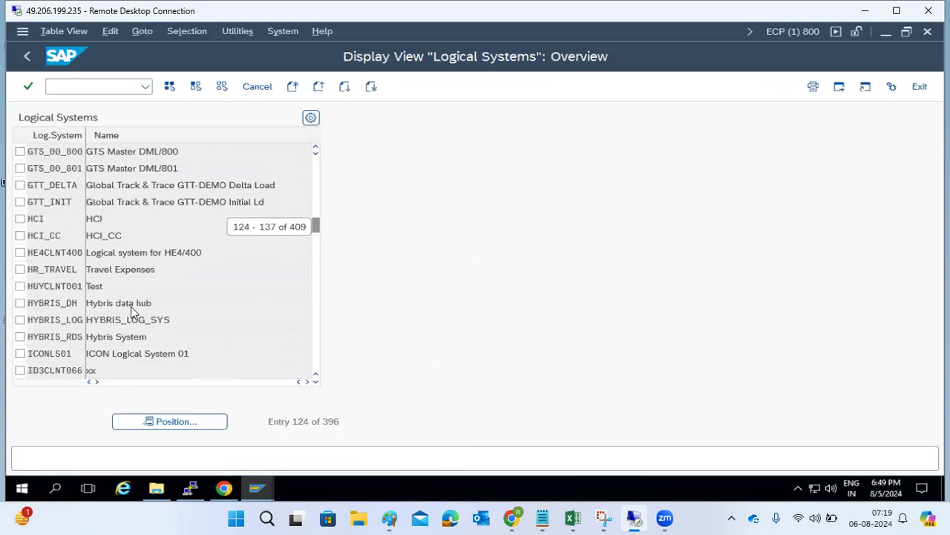
scroll(132, 306, down, 15)
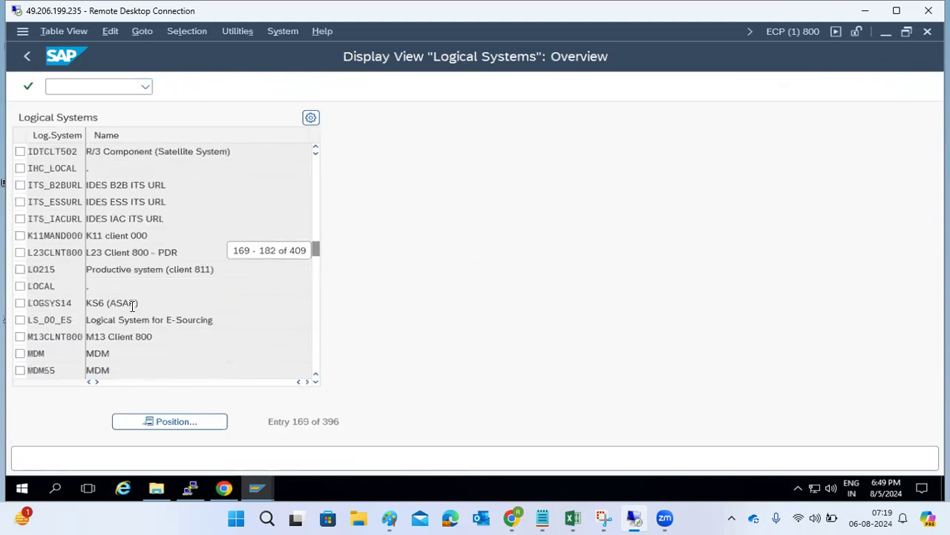
scroll(133, 307, down, 13)
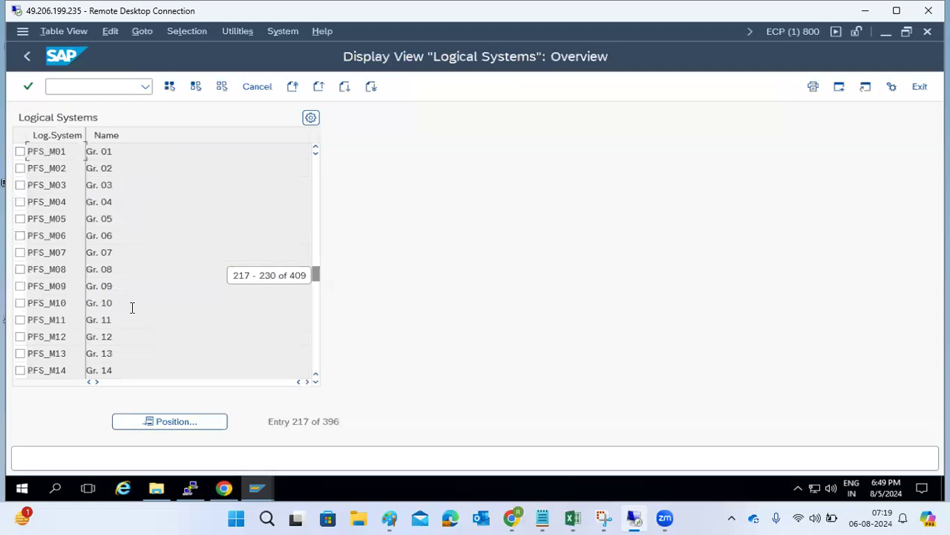
scroll(133, 306, down, 1)
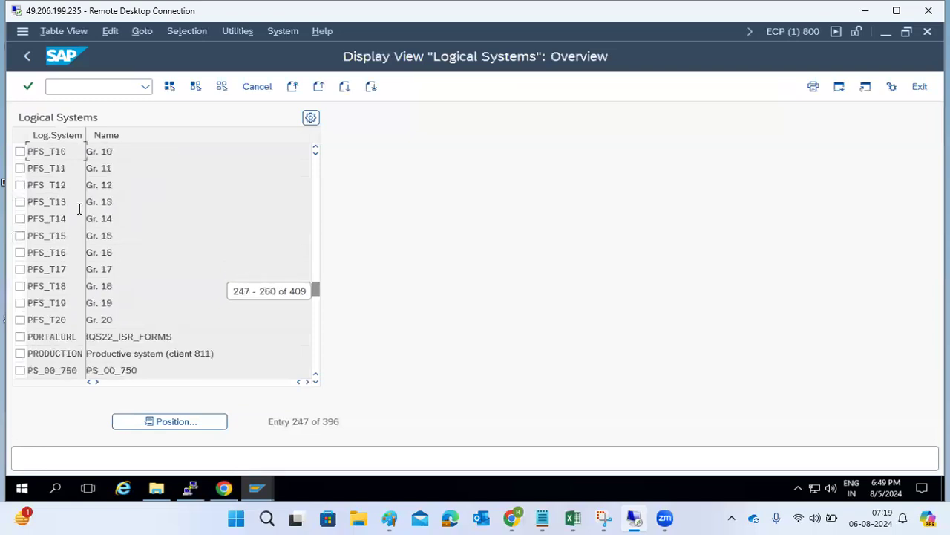
click(27, 57)
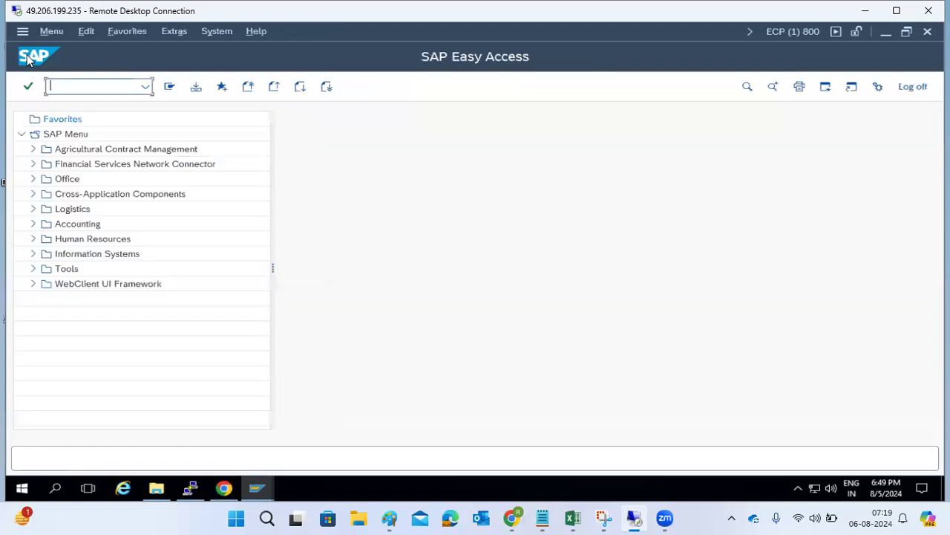
- Switch back to the ECD client 100 session and open the Transport Organizer with transaction se10
mouse_move(259, 488)
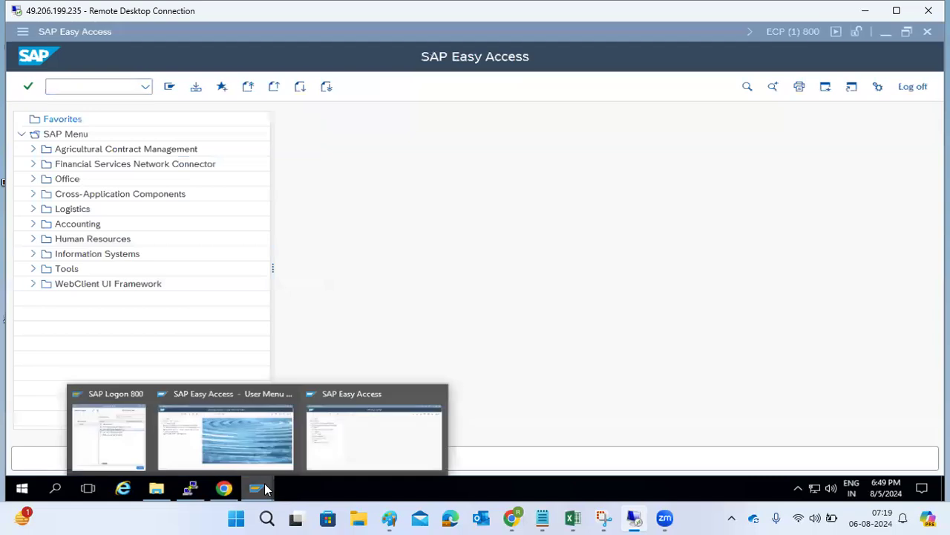
click(247, 445)
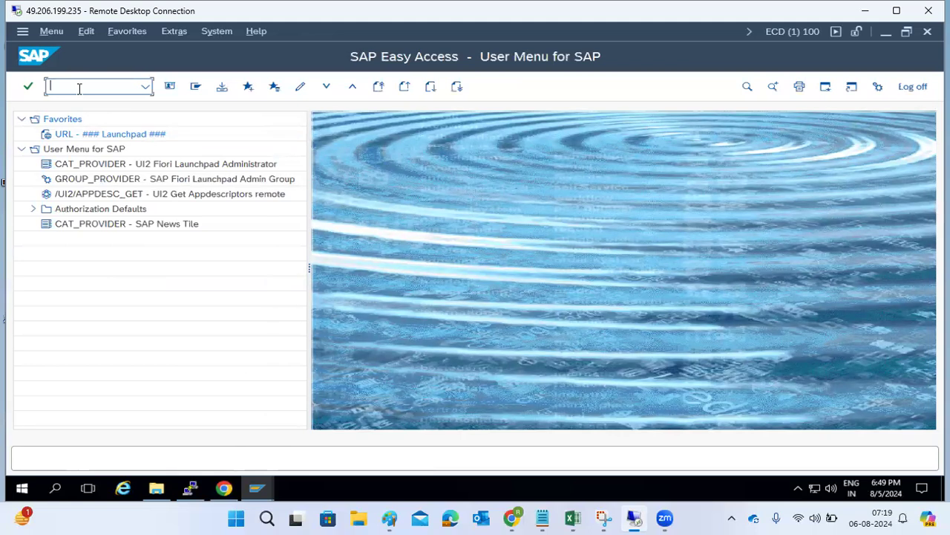
text(se0`)
key(Return)
text(se10)
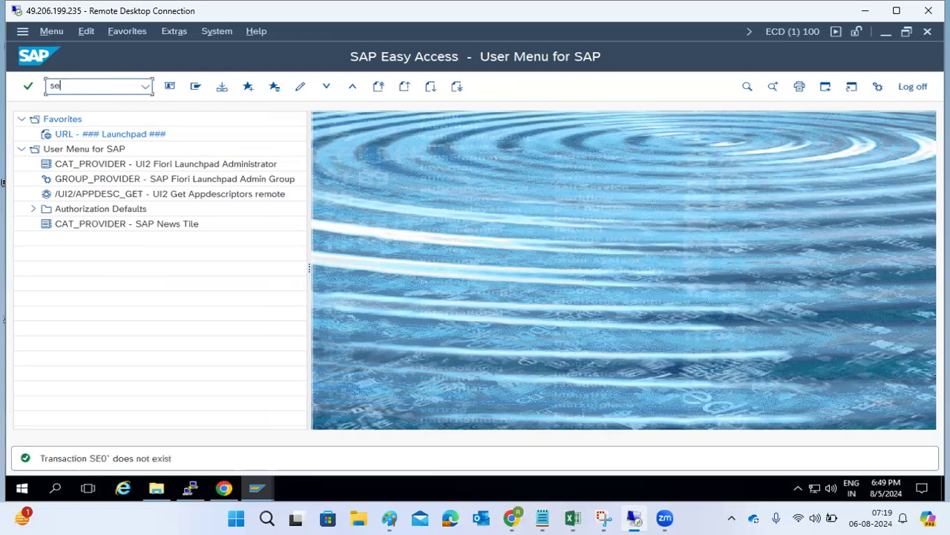
key(Return)
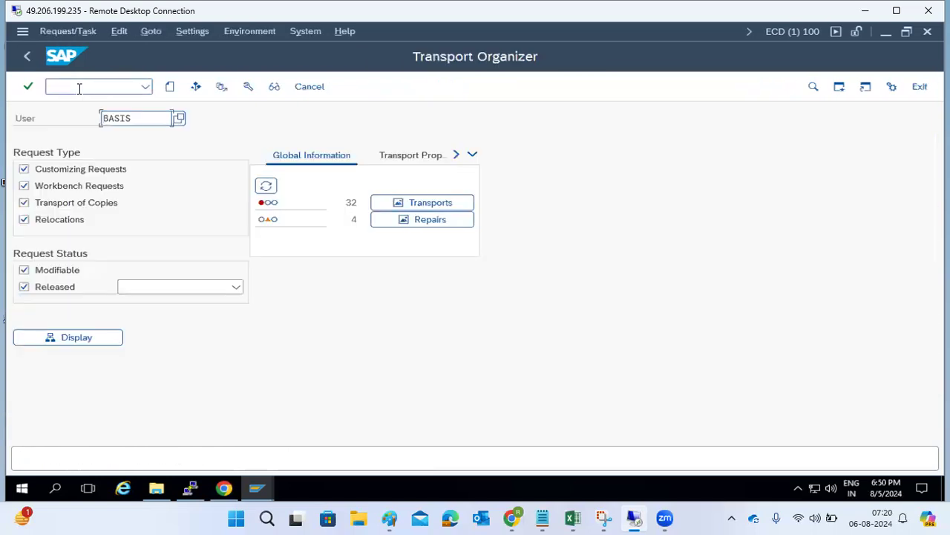
- Review the exported requests and the export and import errors in user BASIS's transports, and return to the Transport Organizer
click(437, 204)
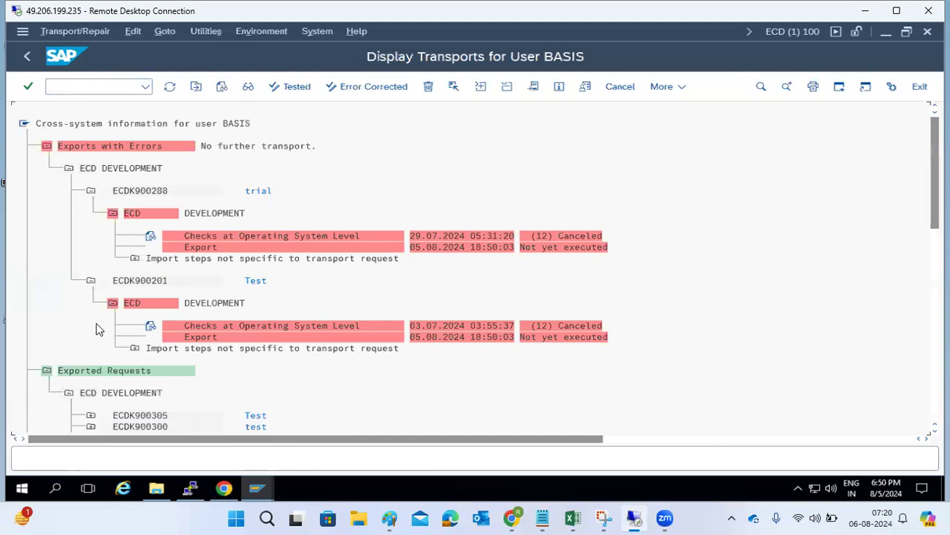
scroll(112, 346, down, 1)
scroll(115, 352, down, 5)
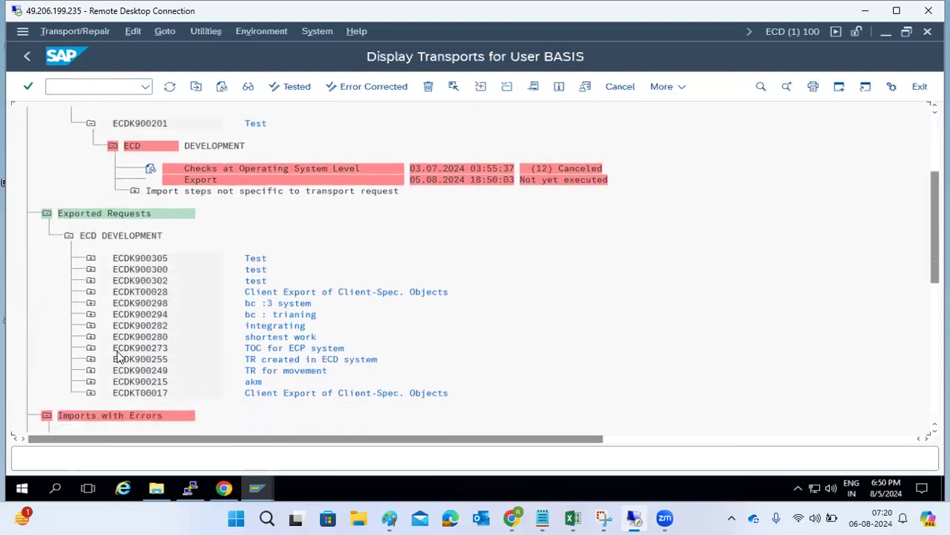
scroll(116, 356, down, 4)
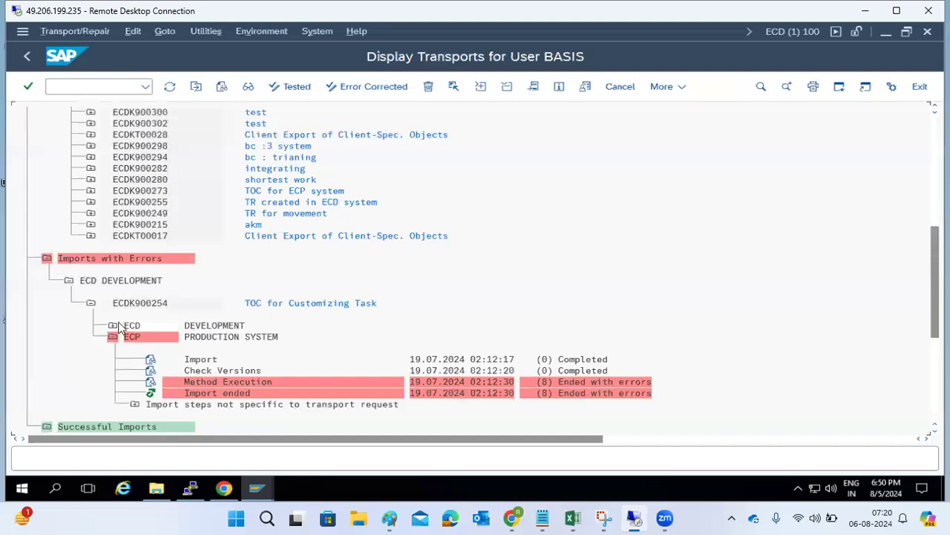
click(26, 55)
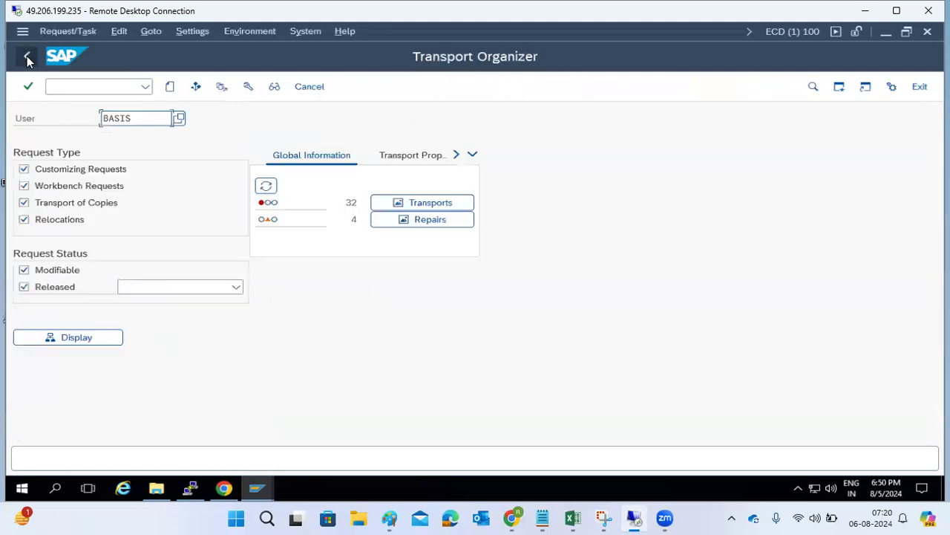
- Create a Workbench request with the short description "USER movement" and target ECP, and save it
click(170, 87)
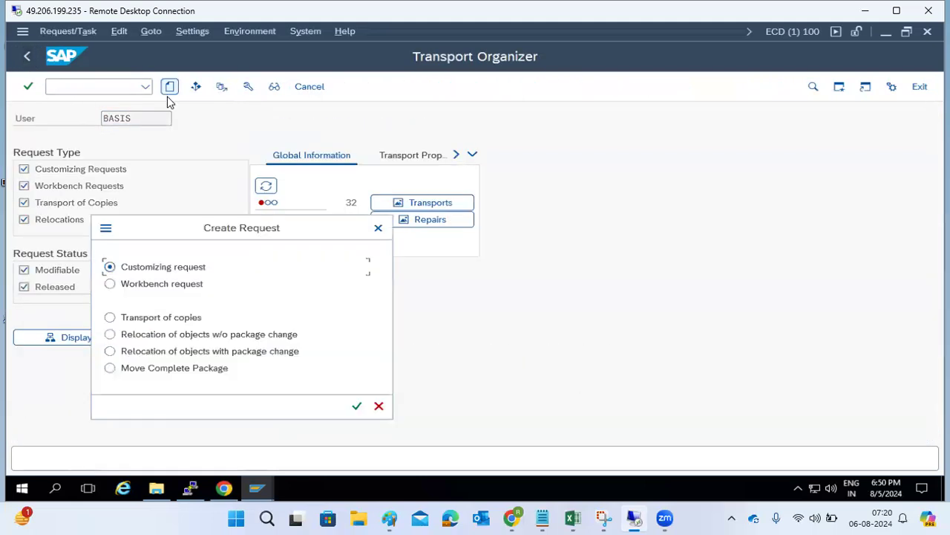
click(158, 317)
click(150, 284)
click(356, 406)
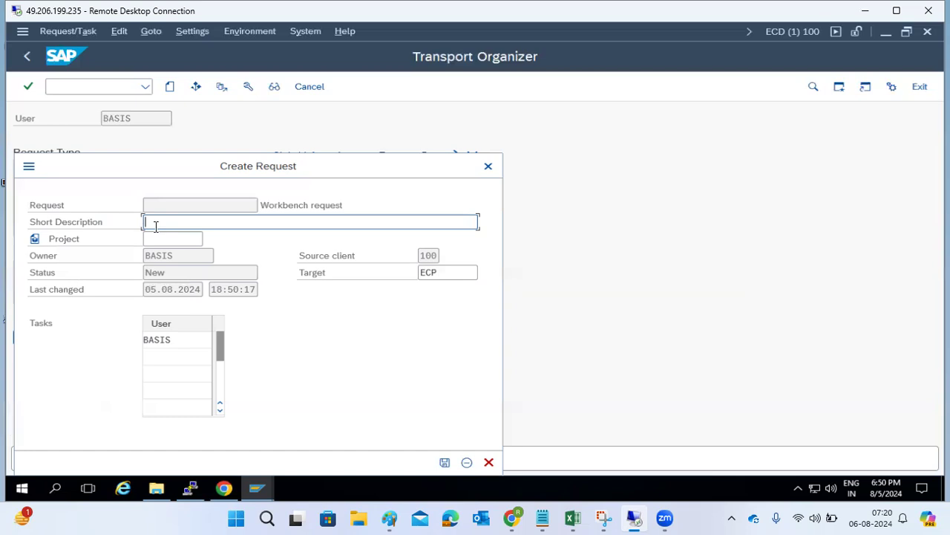
text(USER movement)
click(445, 462)
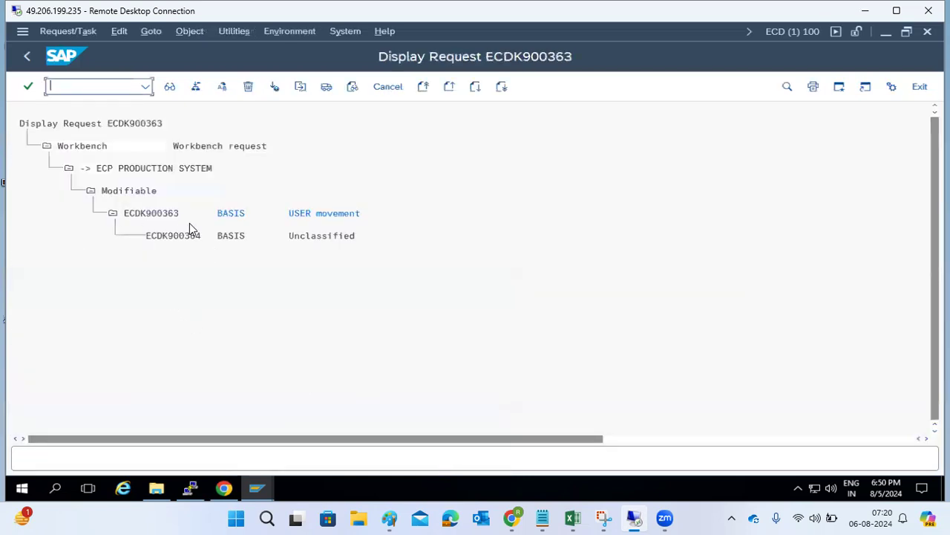
- Select the USER movement request, switch to Paint, and add the note "MODI--RELEASE --IMPORT" beside the third process line
click(159, 213)
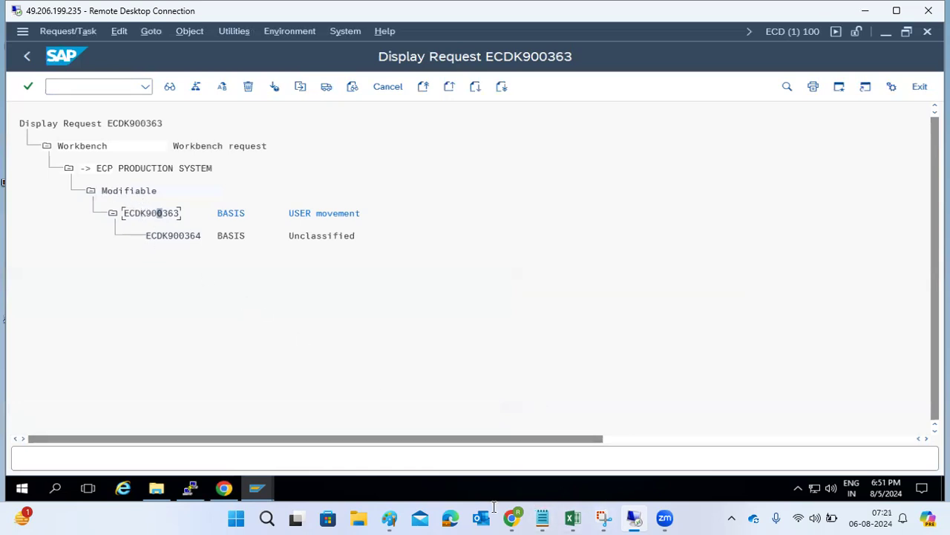
click(390, 518)
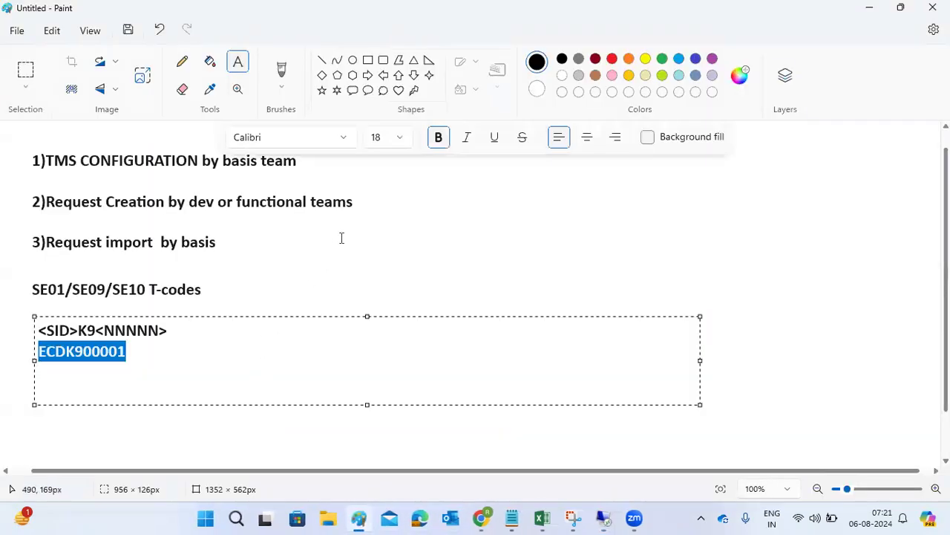
click(327, 236)
drag(287, 230, 889, 286)
text(MOD)
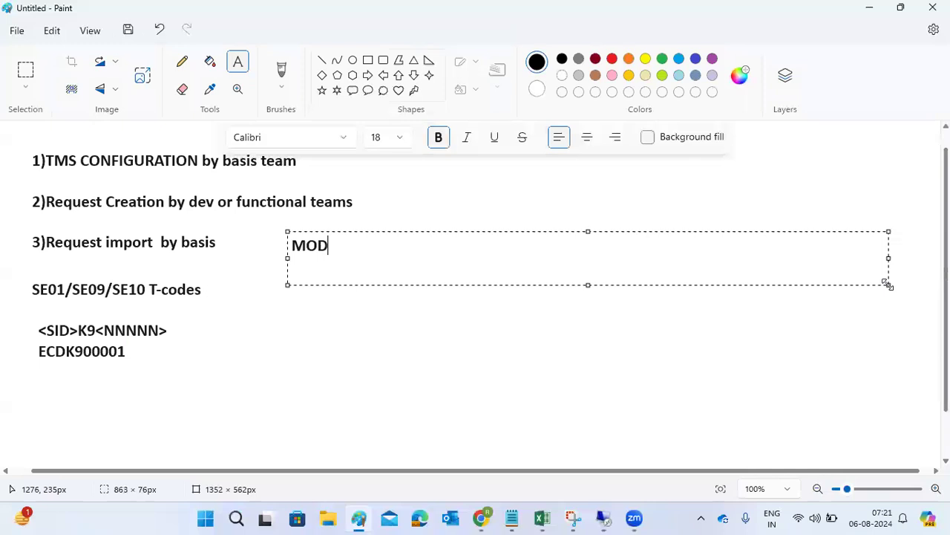
text(Y)
key(BackSpace)
text(I--RELE)
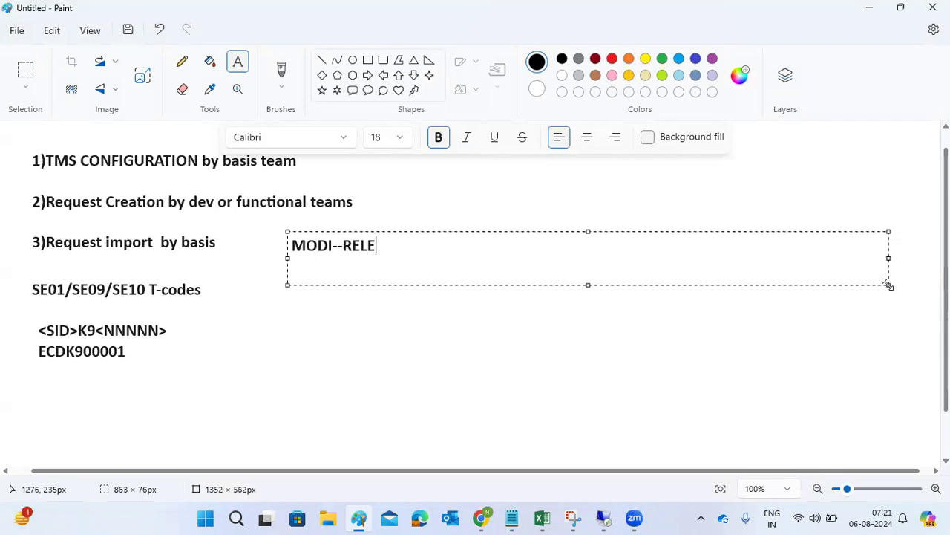
text(ASE --IMPORT)
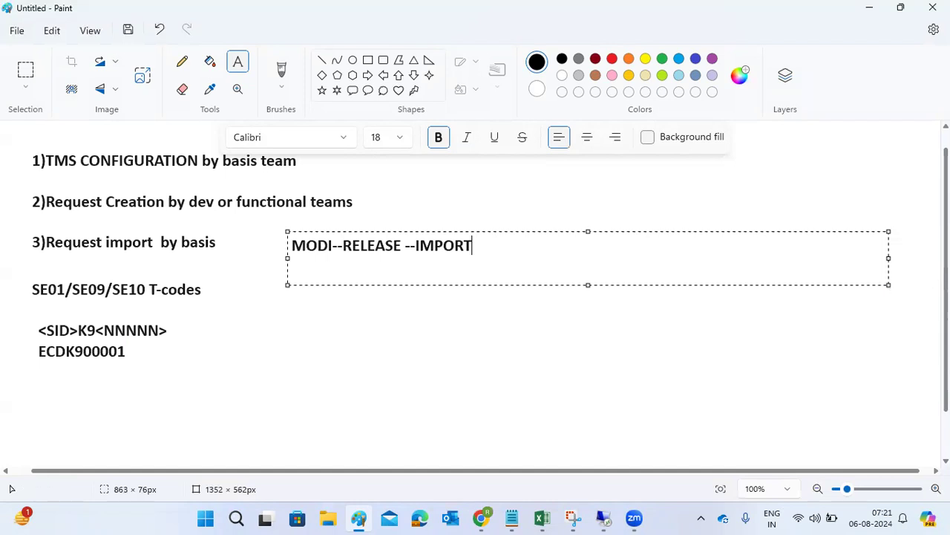
- Switch back to the ECD session, release the USER movement request, refresh its transport log overview, and return to the request display
mouse_move(604, 517)
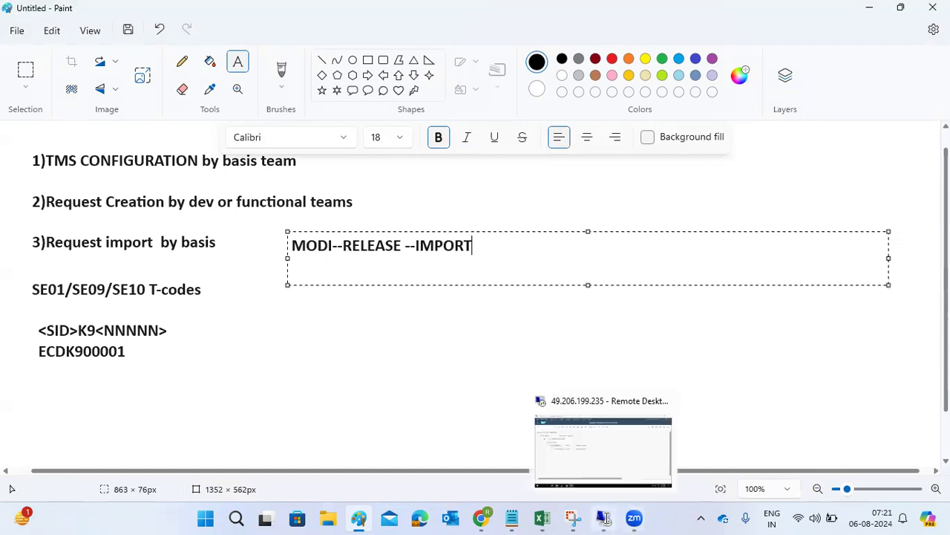
click(619, 454)
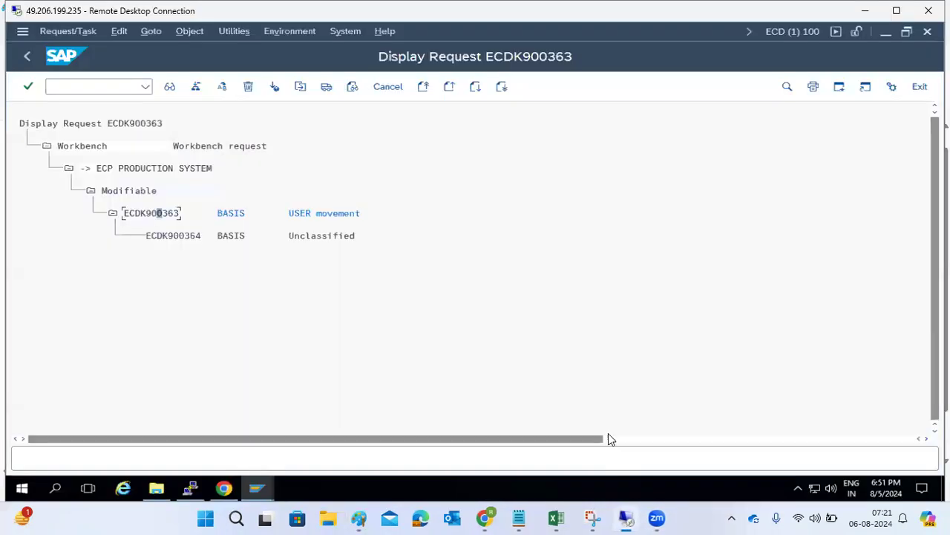
click(327, 87)
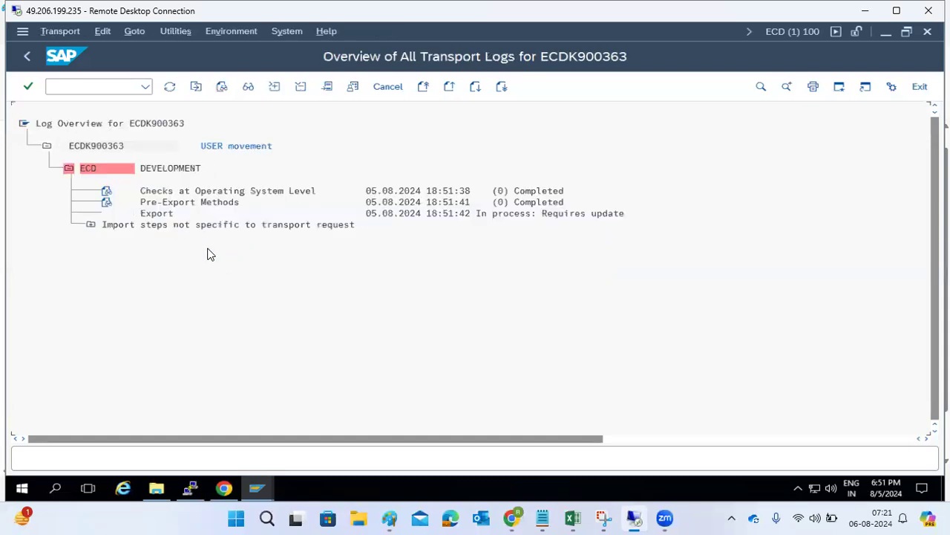
click(170, 87)
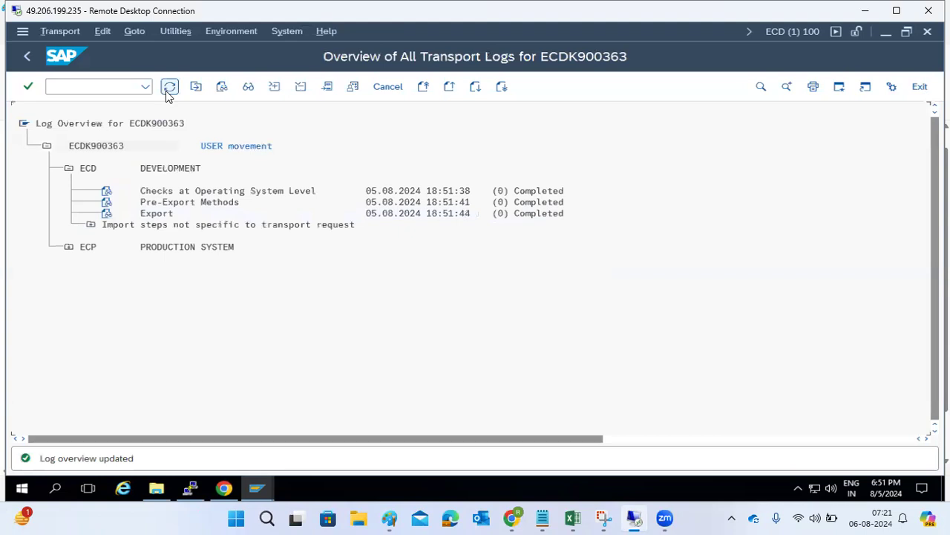
click(35, 58)
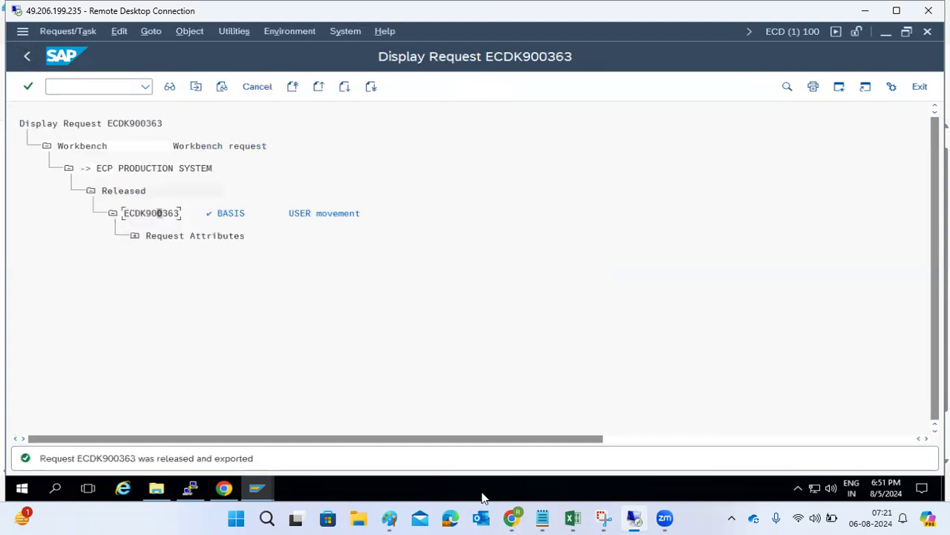
- In the Paint note, change RELEASE to RELEASED and highlight the word IMPORT
click(389, 517)
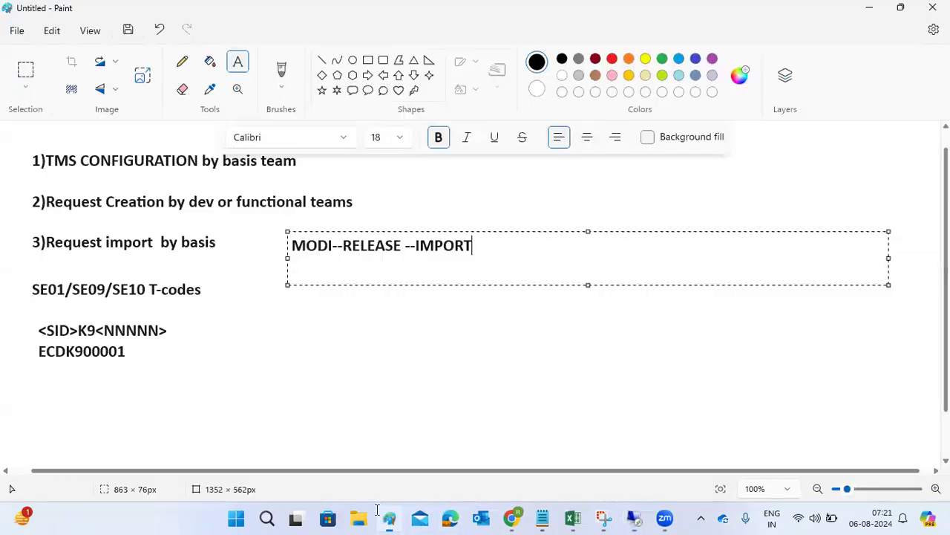
click(402, 248)
key(BackSpace)
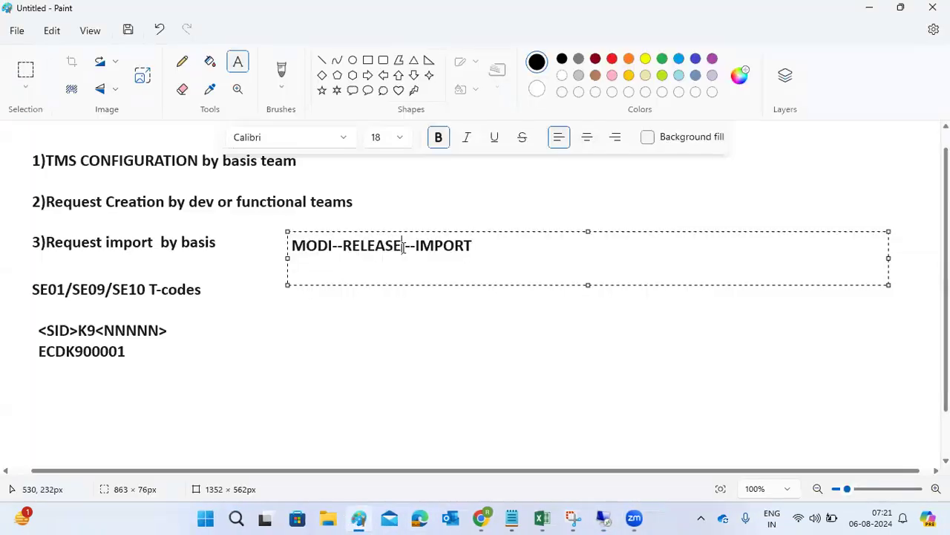
text(D)
drag(426, 247, 486, 248)
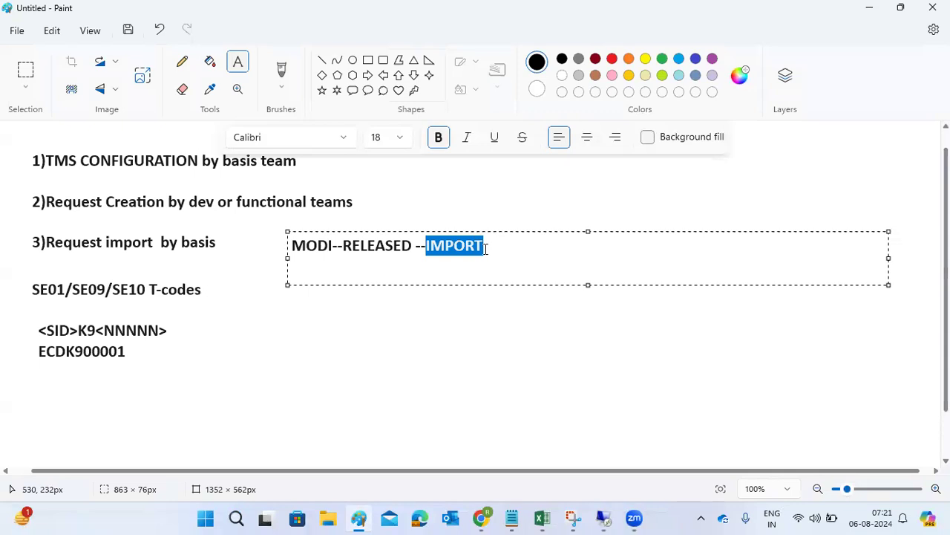
- Switch to the remote desktop and bring up the ECP client 800 session at SAP Easy Access
mouse_move(606, 519)
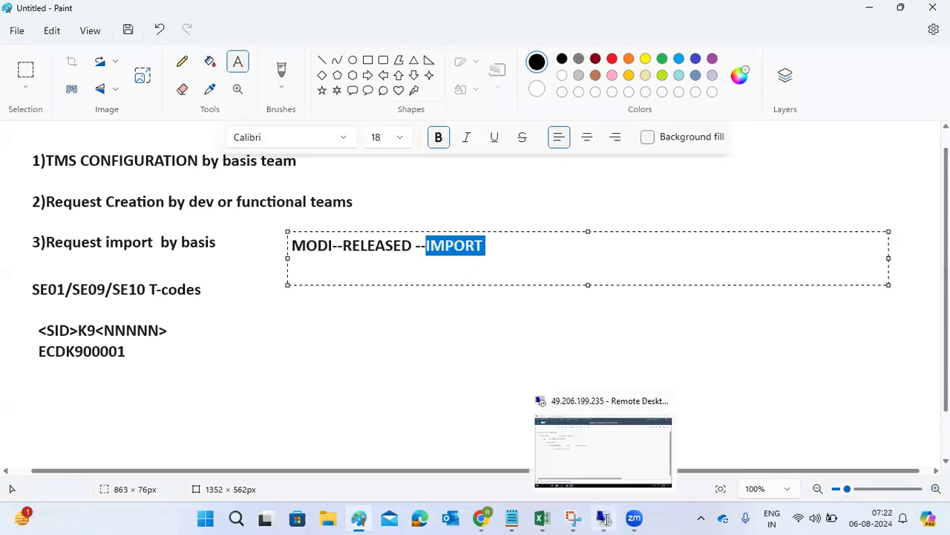
click(600, 439)
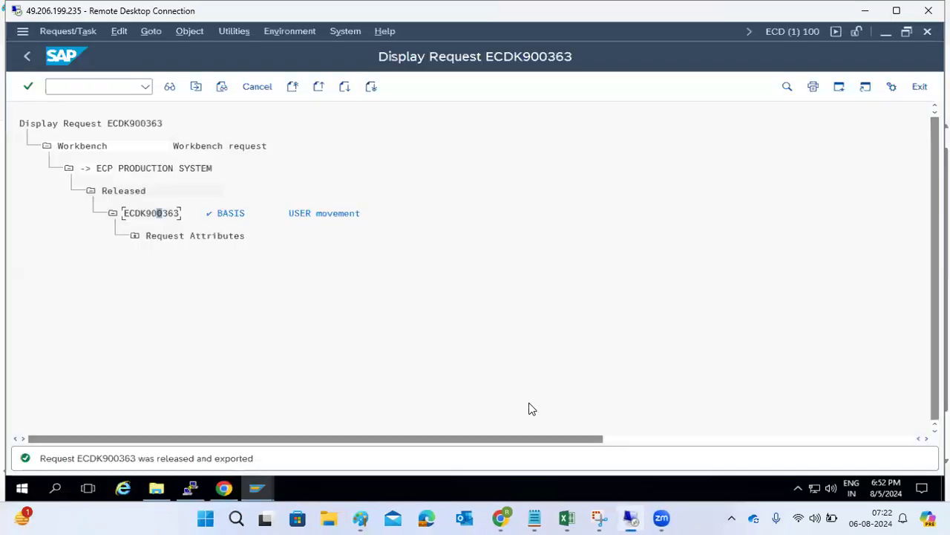
click(252, 488)
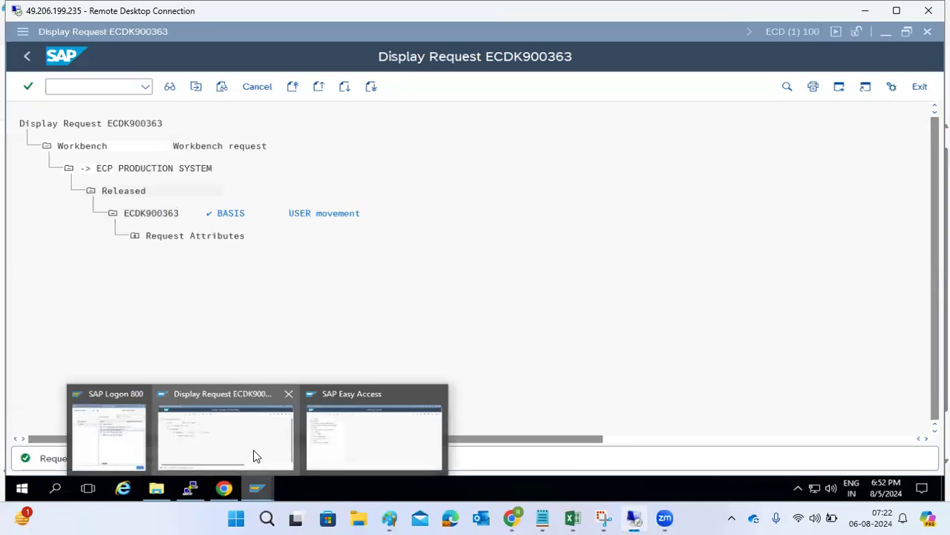
click(329, 443)
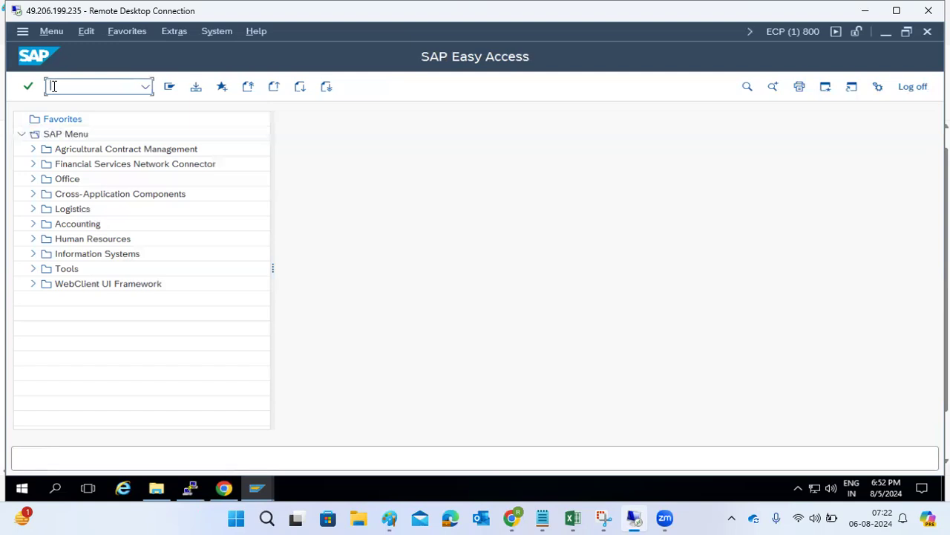
- In Paint, add a large text box below the status note with the lines "Login to target system" and "STMS"
click(389, 519)
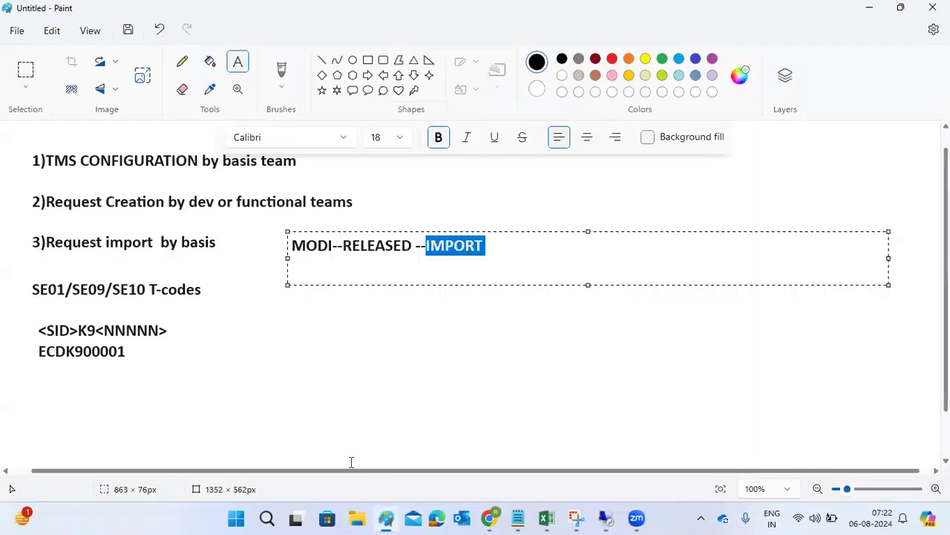
click(310, 361)
drag(243, 270, 887, 463)
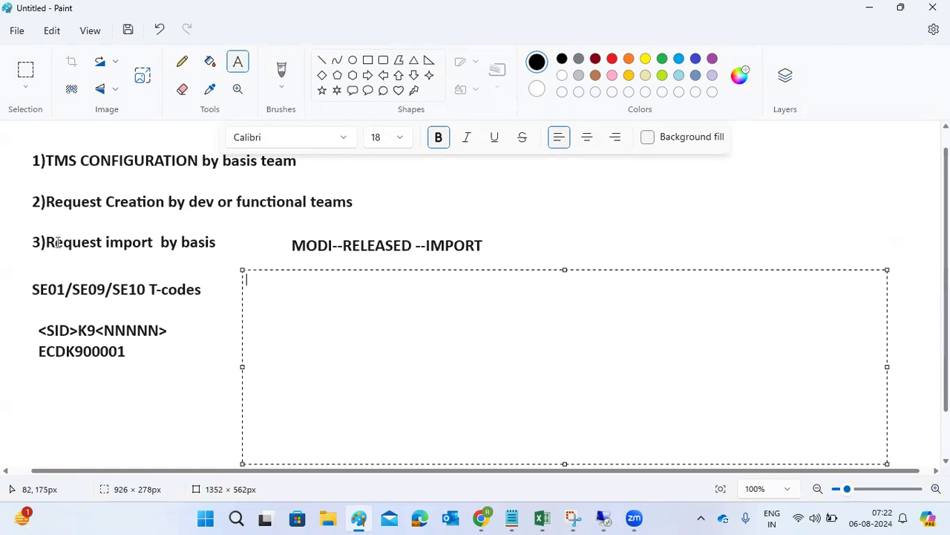
text(Login to tar)
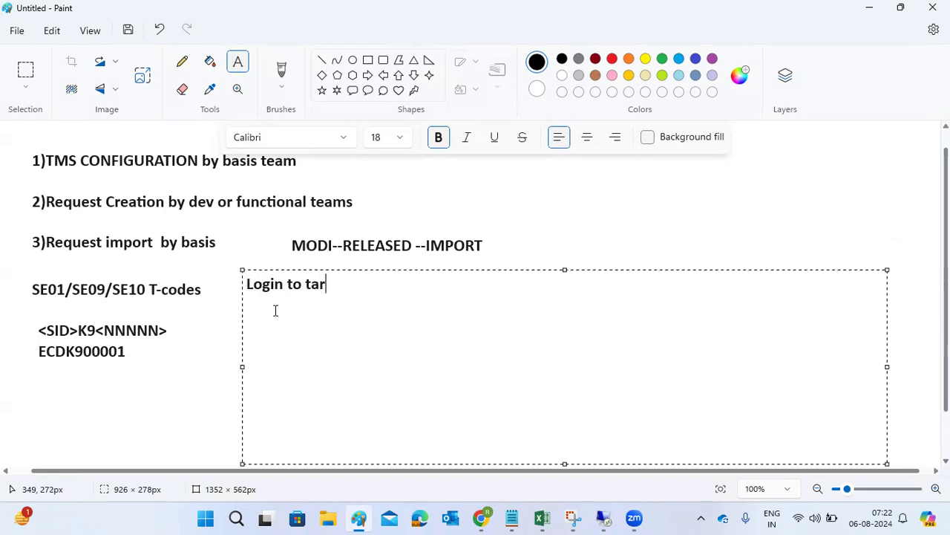
text(get system)
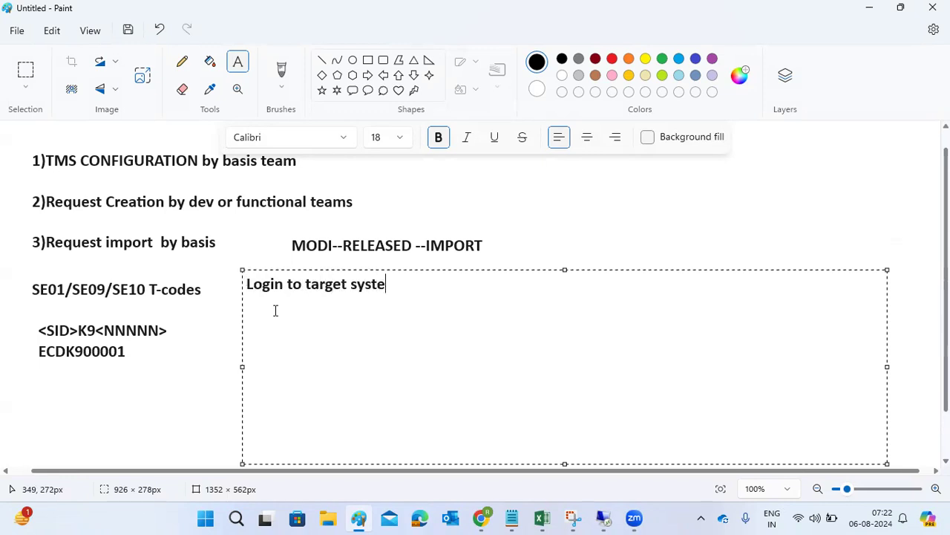
key(Return)
key(Return)
text(STMS)
key(Return)
key(Return)
- Add the line "select buffer -" below STMS in the import notes, correcting the mistyped wording
text(seect t)
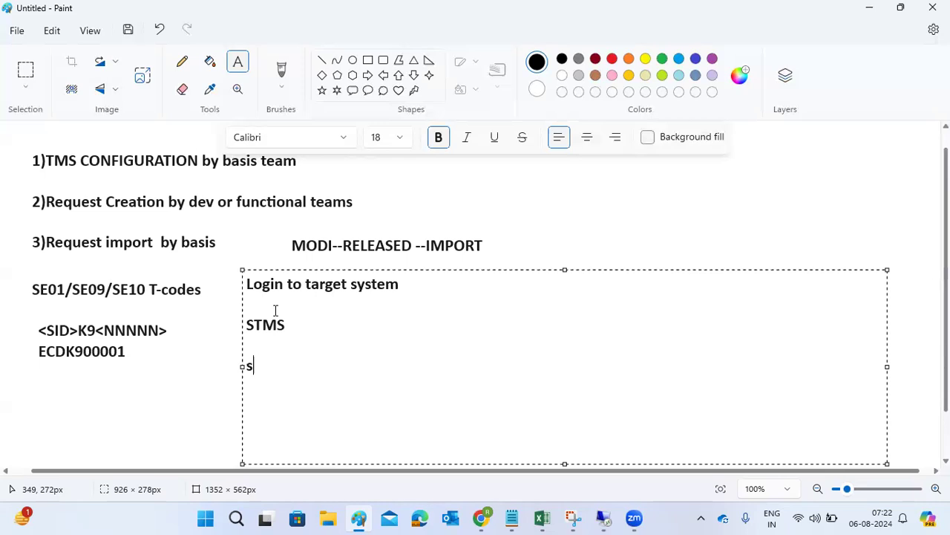
text(queue)
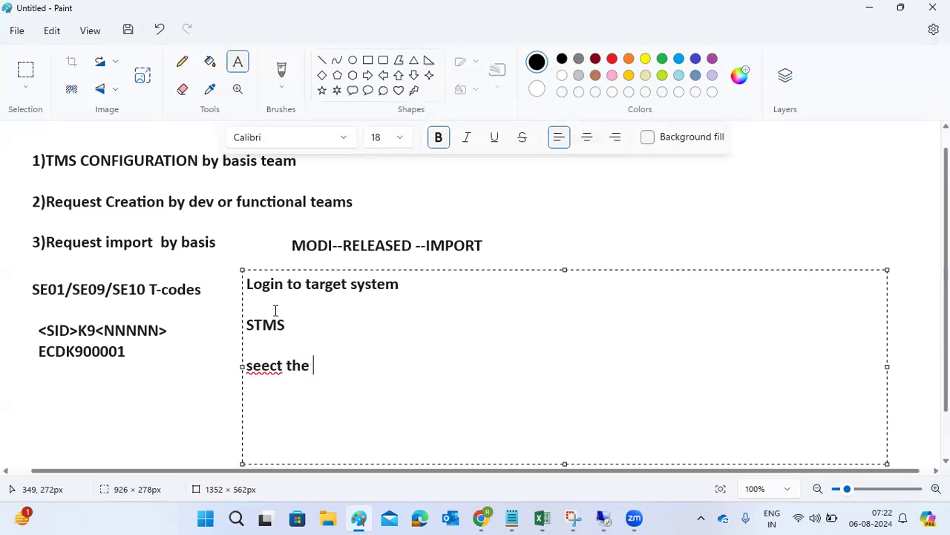
key(BackSpace)
key(BackSpace)
key(BackSpace)
key(BackSpace)
key(BackSpace)
key(BackSpace)
key(BackSpace)
key(BackSpace)
key(BackSpace)
key(BackSpace)
key(BackSpace)
key(BackSpace)
key(BackSpace)
text(lect buffer -)
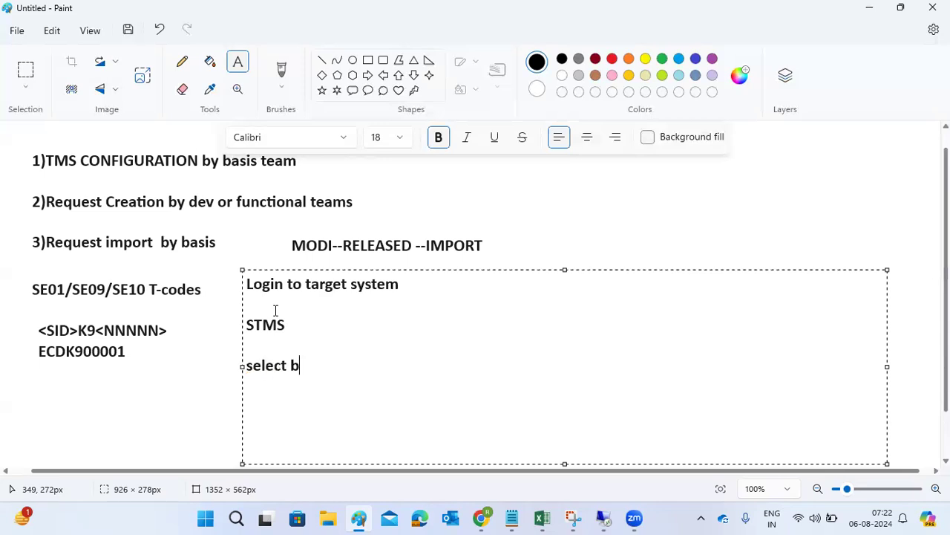
key(Return)
key(Return)
- Add the line "select the TR ---click on import truck" at the end of the import notes
text(select the TR --)
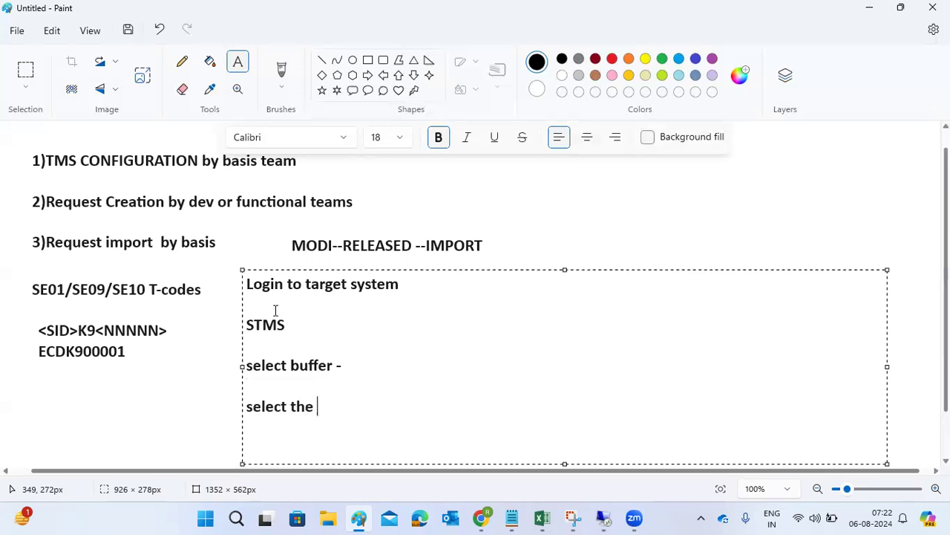
text(-click on i)
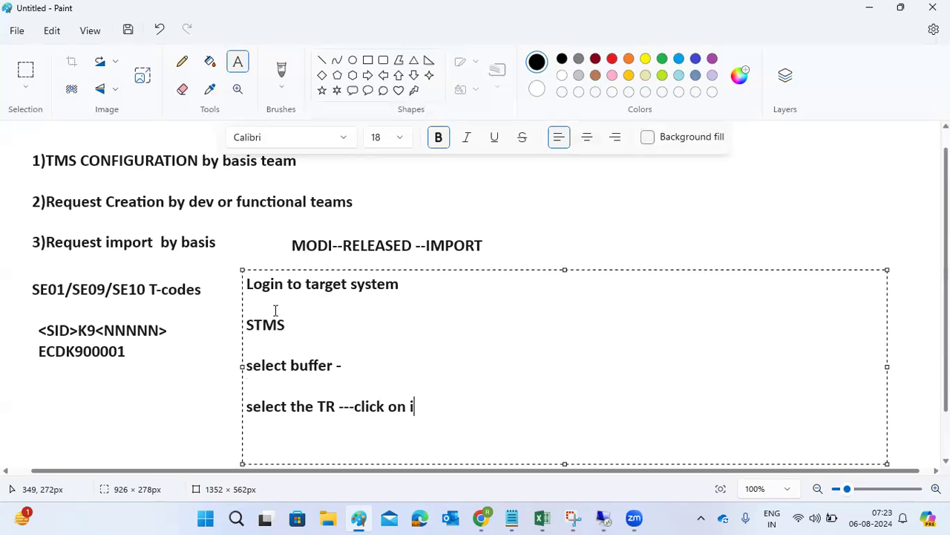
text(mport truct)
key(BackSpace)
text(k)
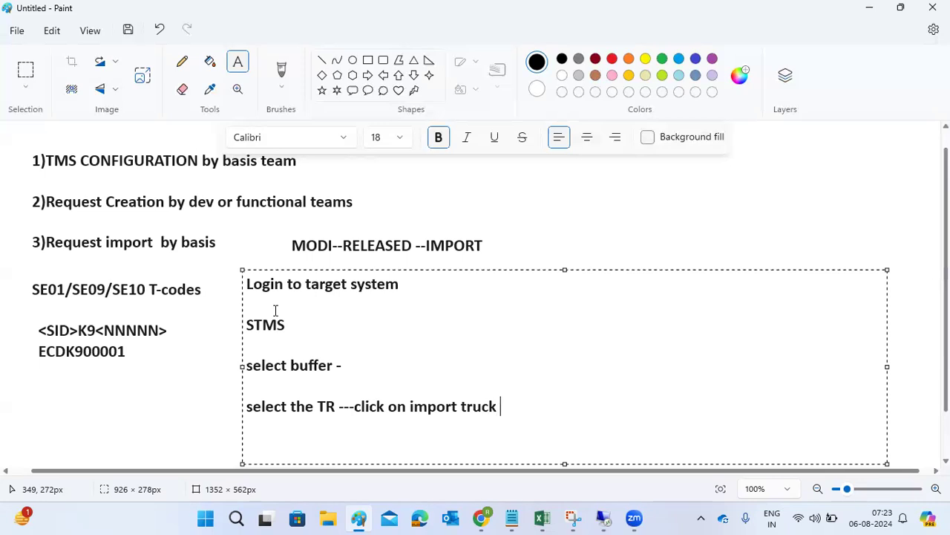
- Switch to the ECP session, start transaction stms, and open and refresh the import overview
mouse_move(604, 517)
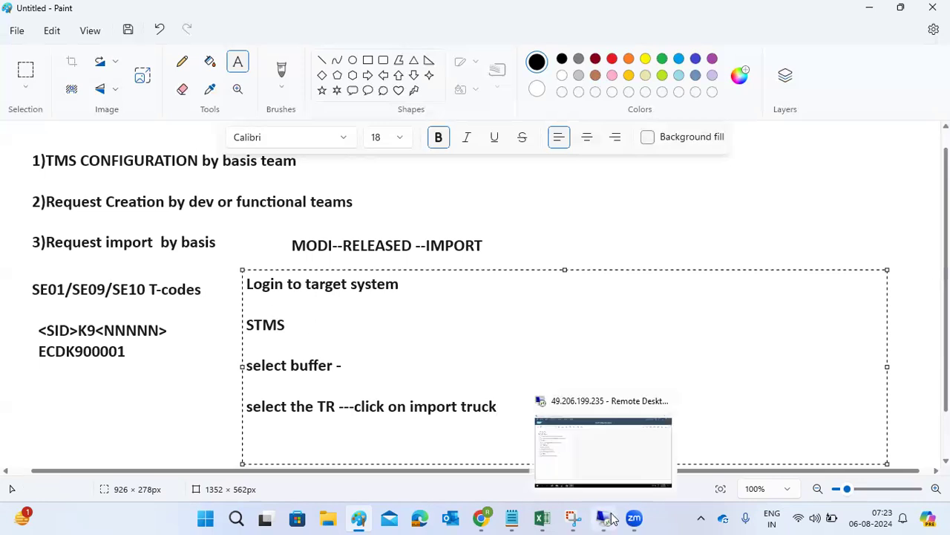
click(607, 449)
text(stms)
key(Return)
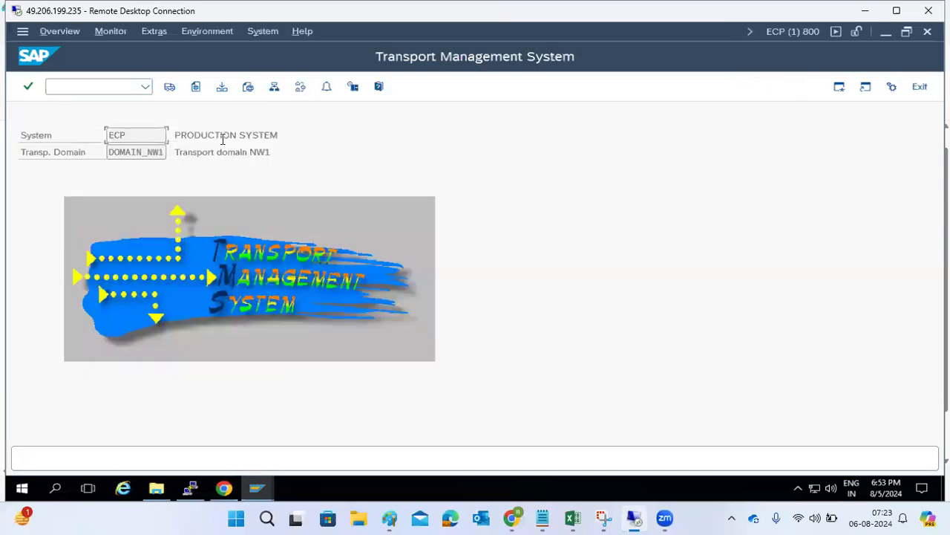
click(171, 90)
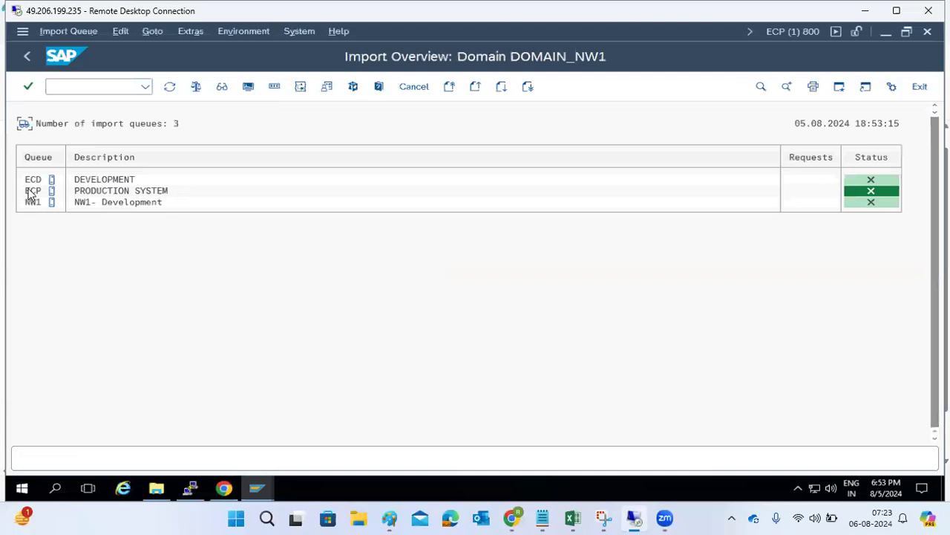
click(170, 87)
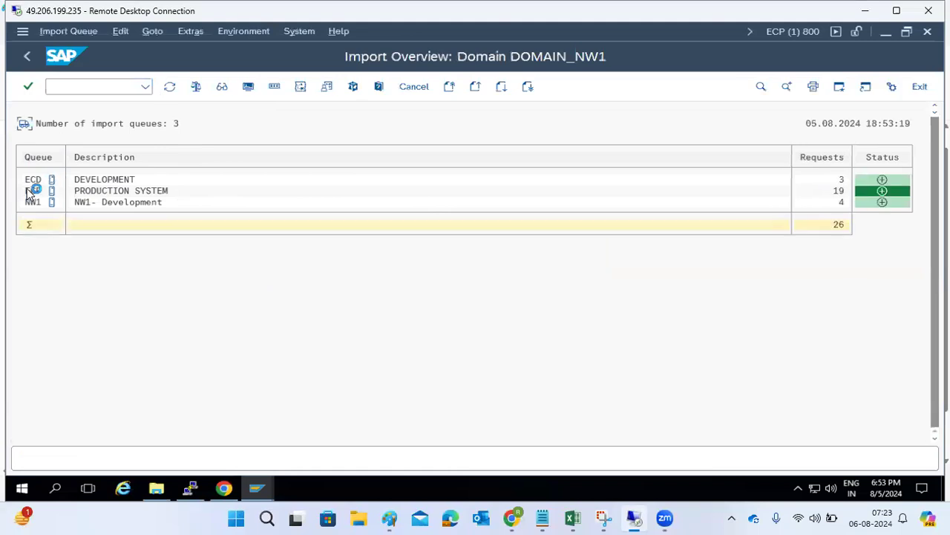
- Open the ECP import queue and select the USER movement request ECDK900363
double_click(29, 191)
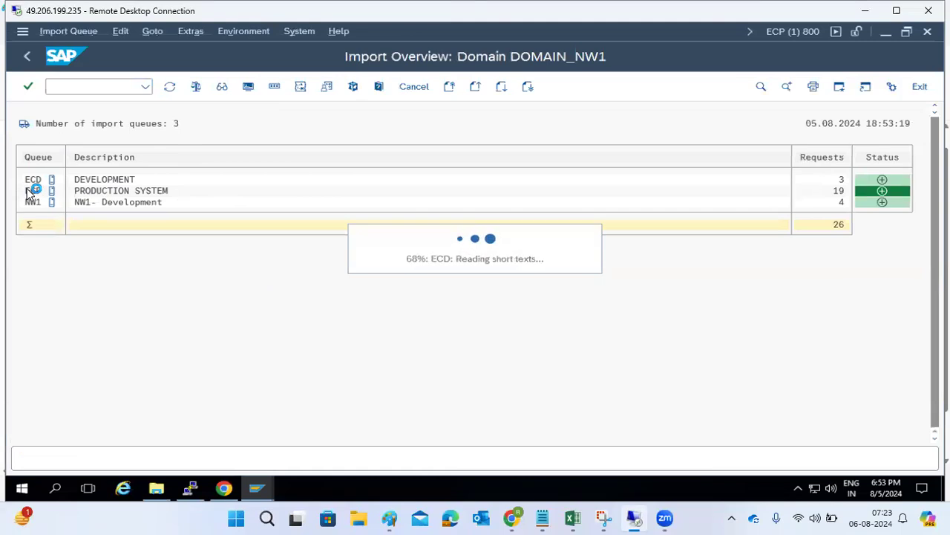
scroll(188, 318, down, 1)
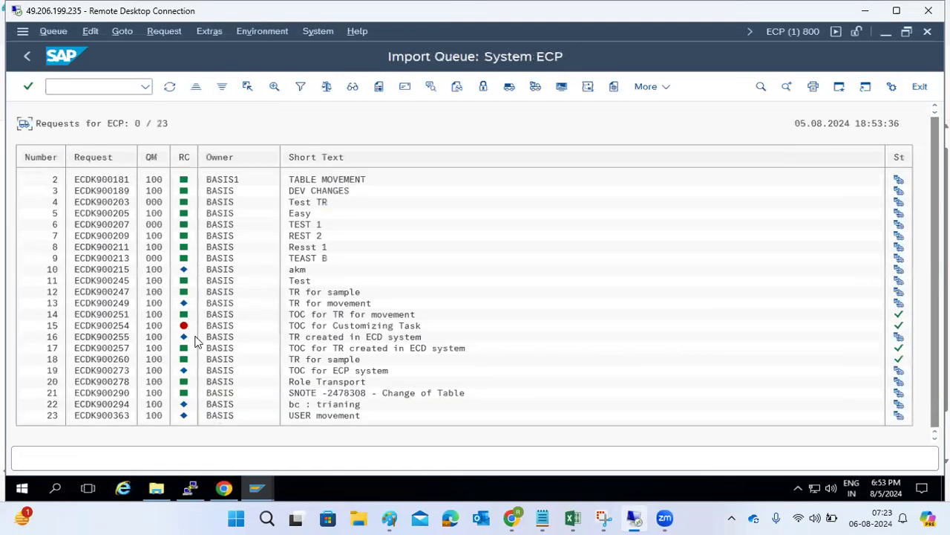
click(100, 417)
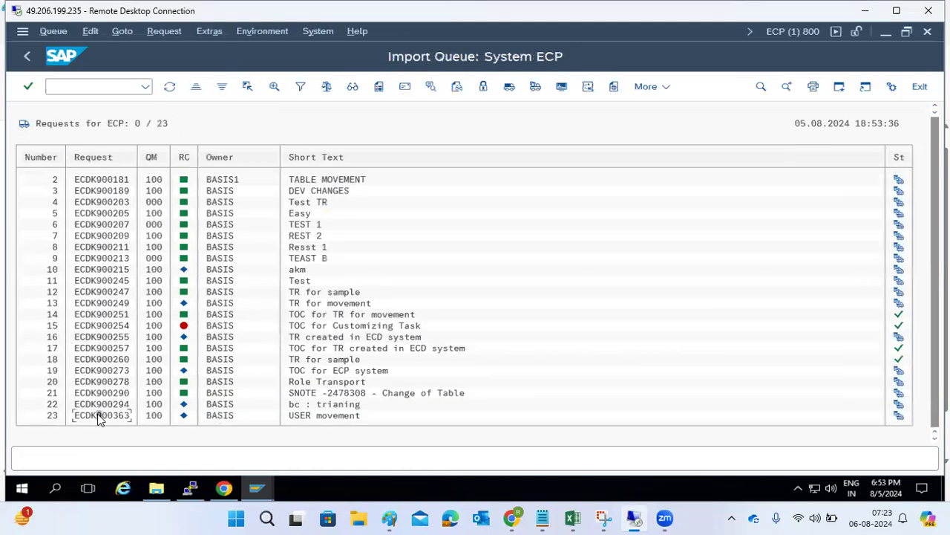
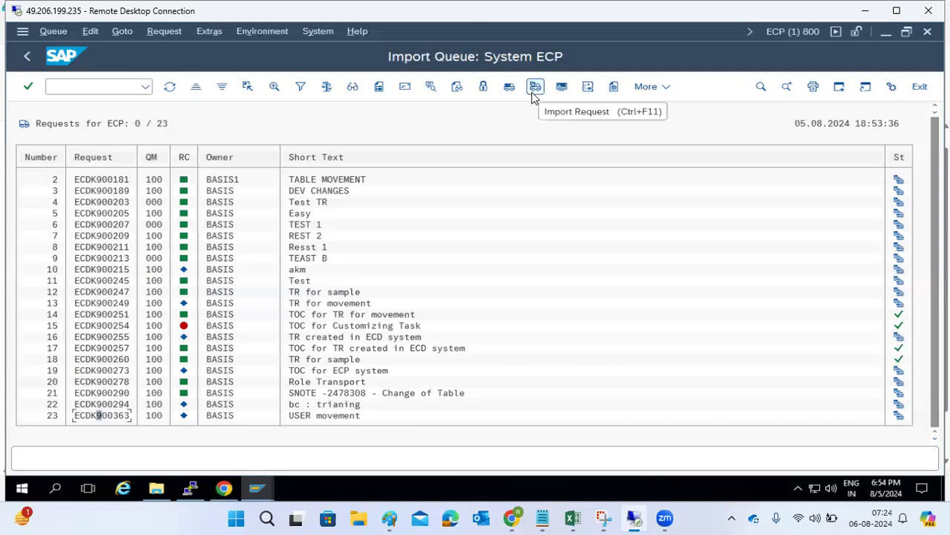
- Start the import of request ECDK900363 and choose 800 as the target client
click(534, 90)
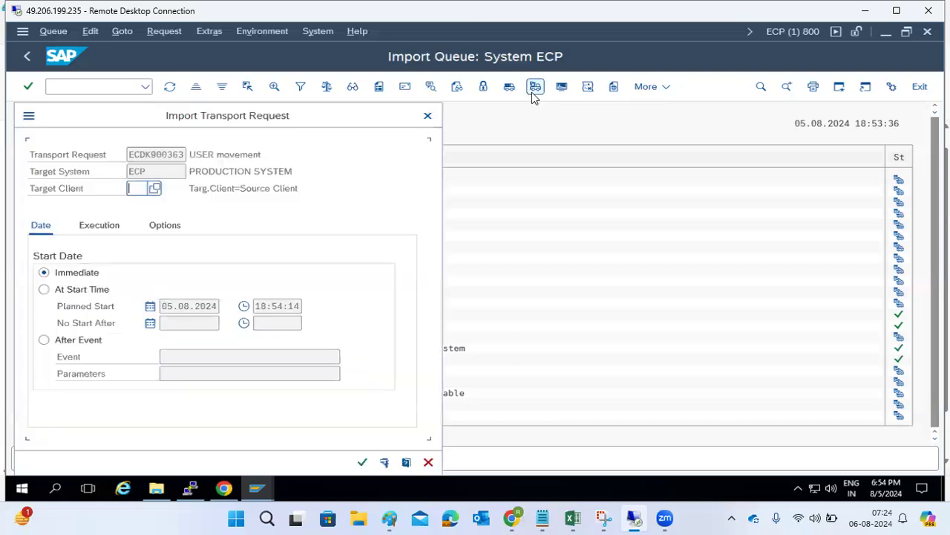
click(155, 188)
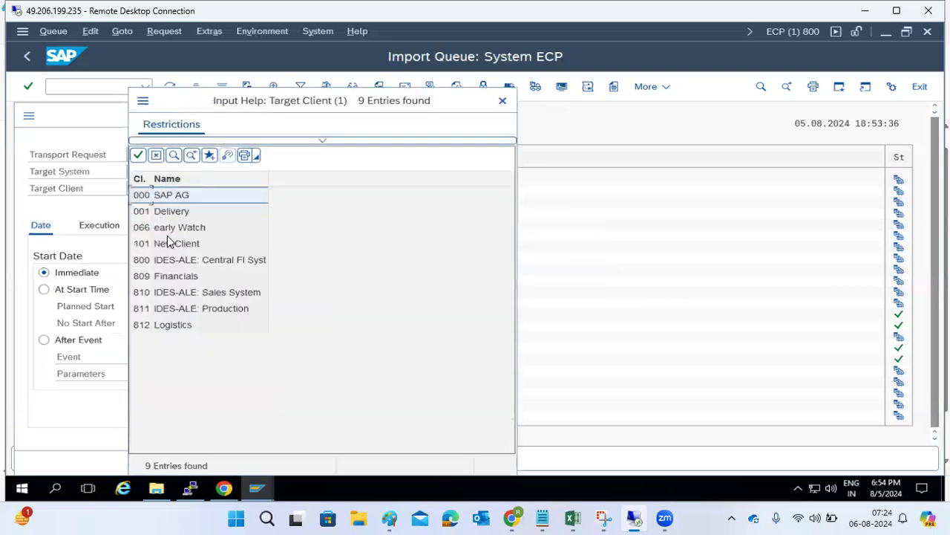
double_click(170, 265)
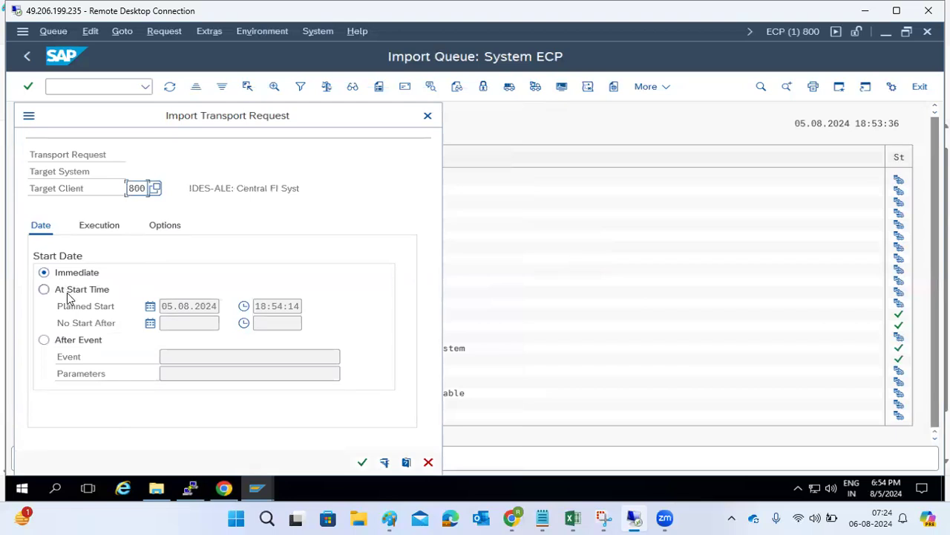
- Set the import execution to synchronous, highlight its explanatory note, and set it back to asynchronous
click(81, 228)
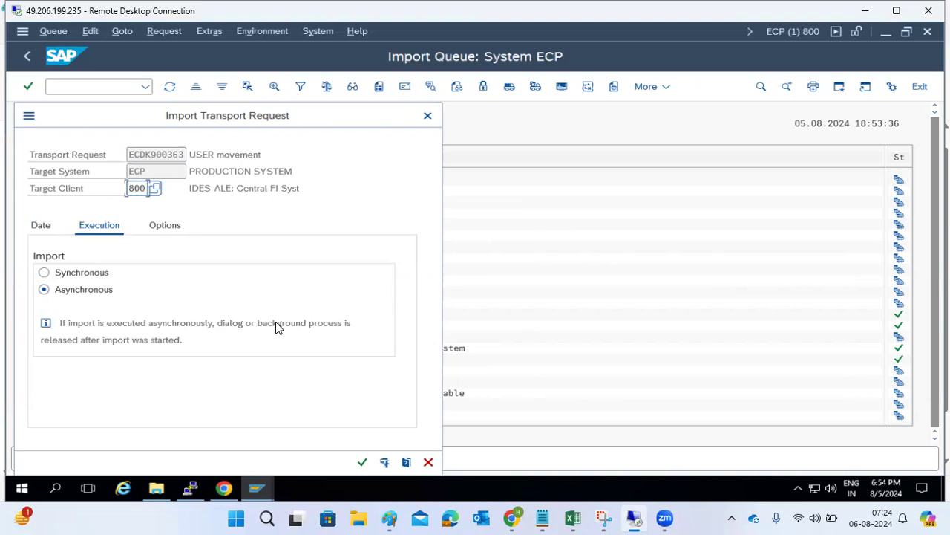
click(89, 274)
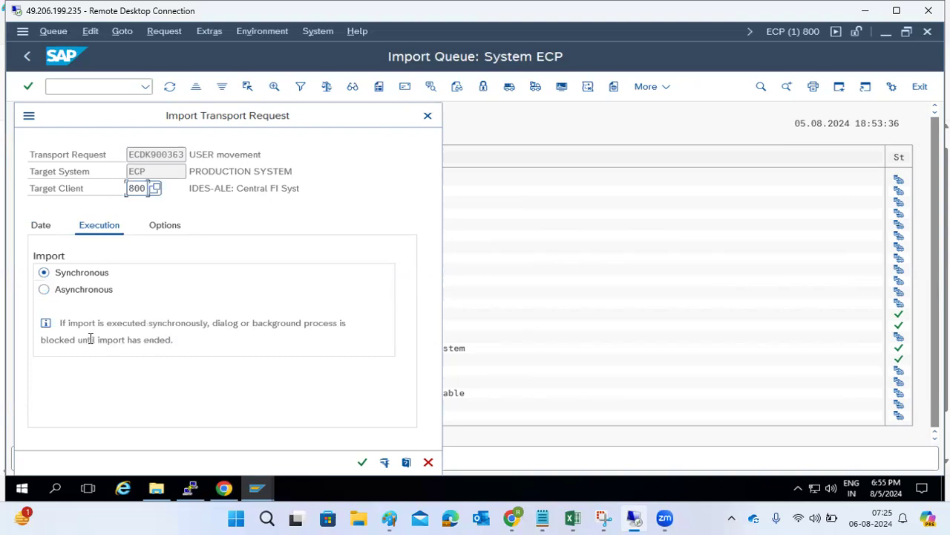
drag(58, 339, 156, 345)
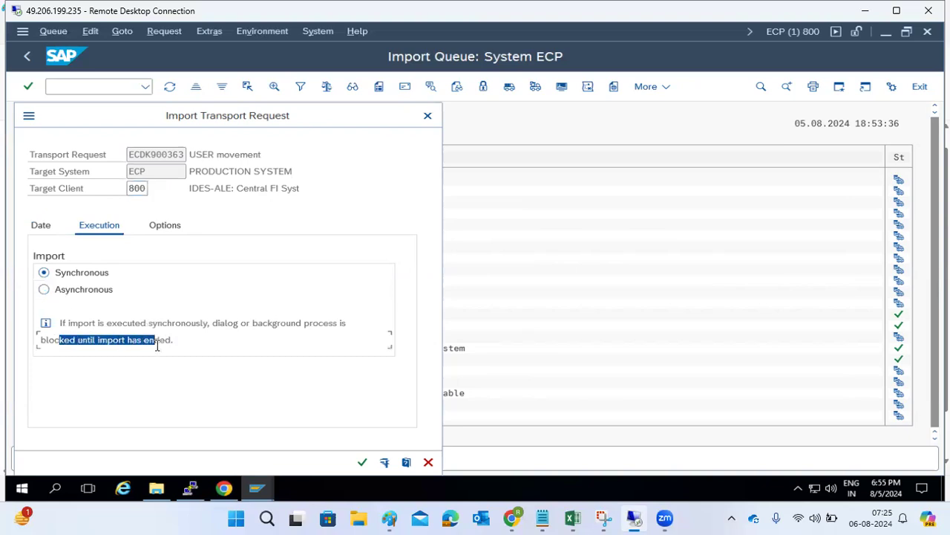
click(78, 295)
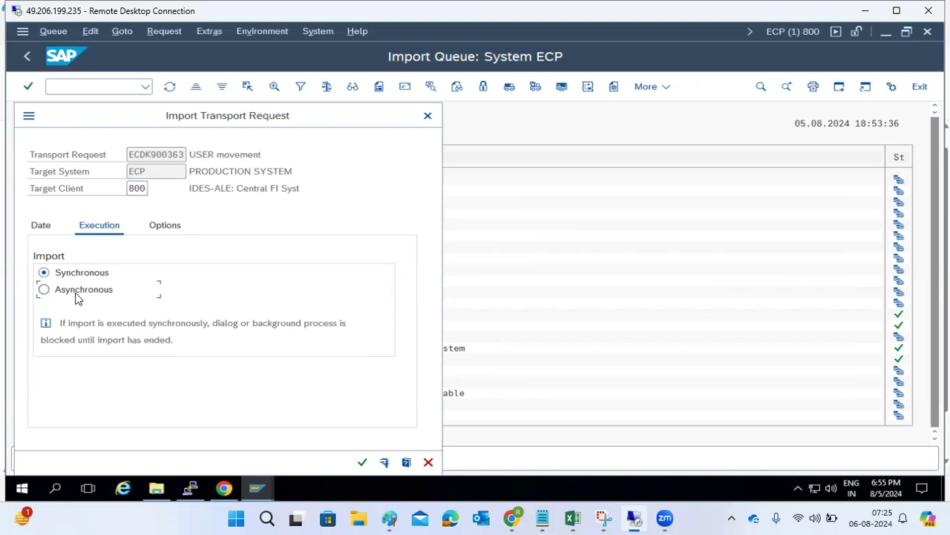
- Enable Import Transport Request Again and Ignore Invalid Component Version, and start the import of ECDK900363 into ECP client 800
click(163, 228)
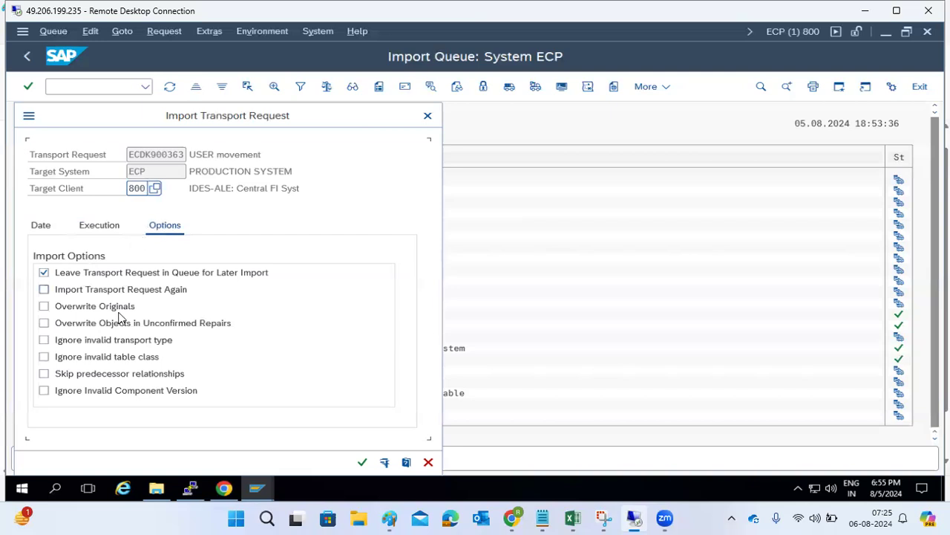
click(93, 295)
click(93, 294)
click(101, 313)
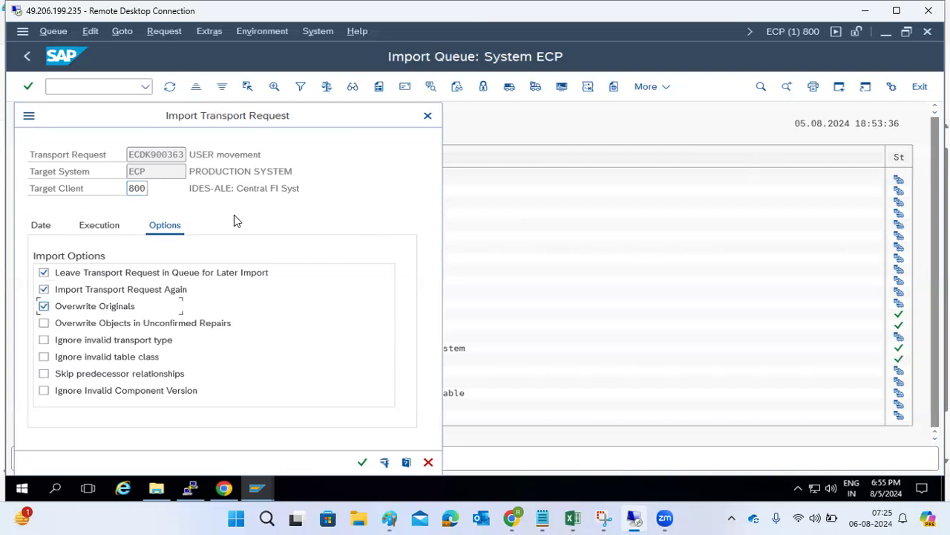
click(44, 307)
click(44, 391)
click(44, 357)
mouse_move(188, 497)
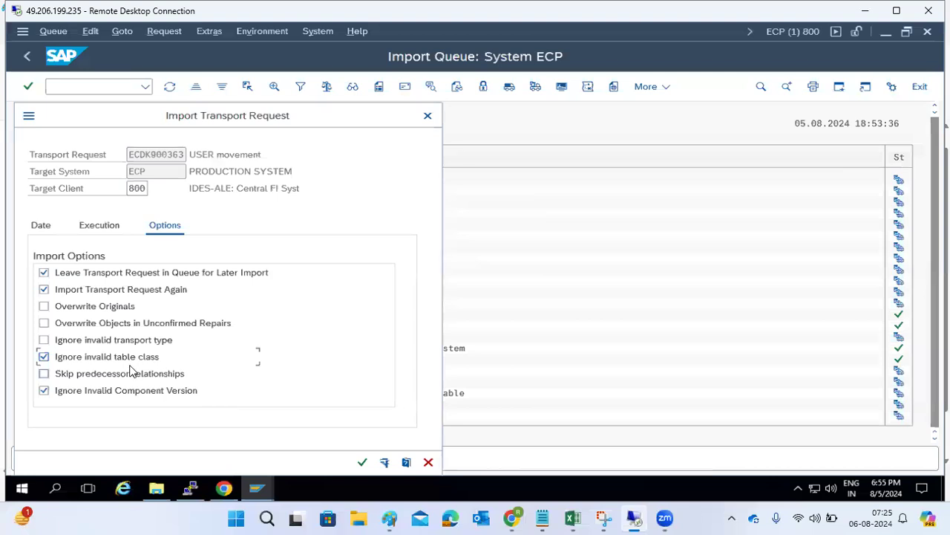
click(43, 357)
click(361, 463)
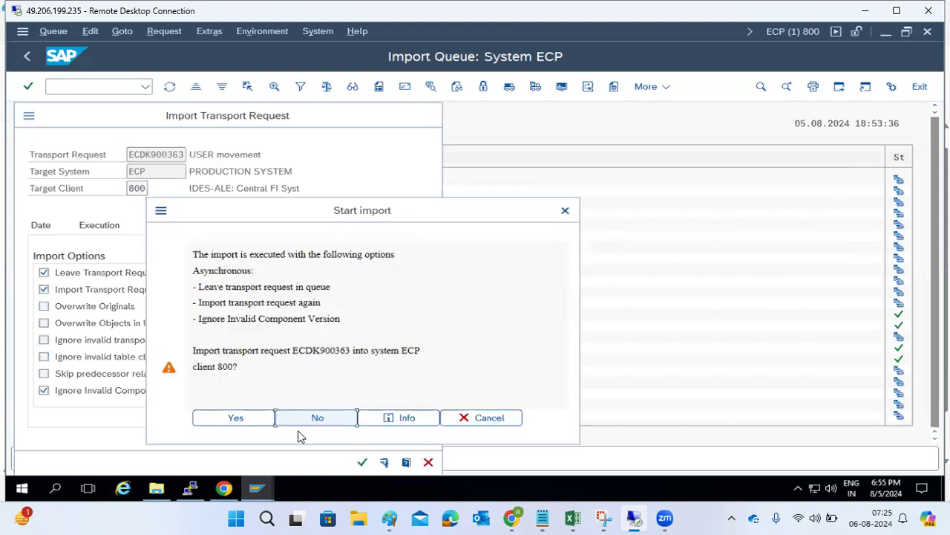
click(247, 418)
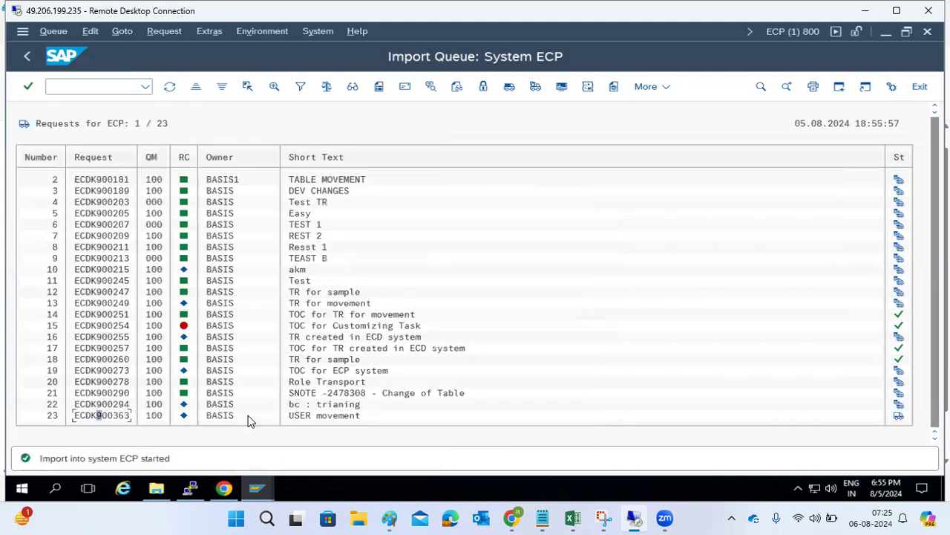
- Refresh the ECP import queue, check the import status and return codes of the requests, and return to the import overview
mouse_move(898, 417)
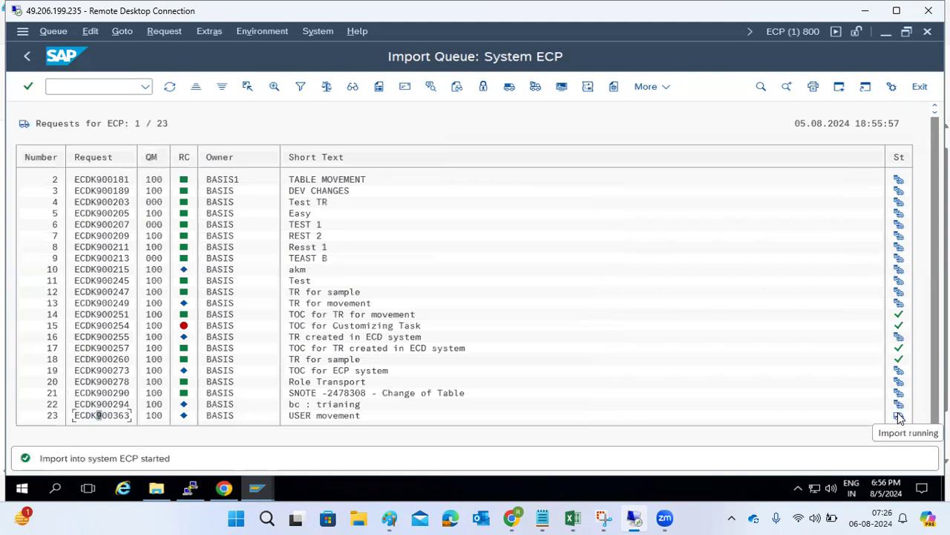
click(172, 88)
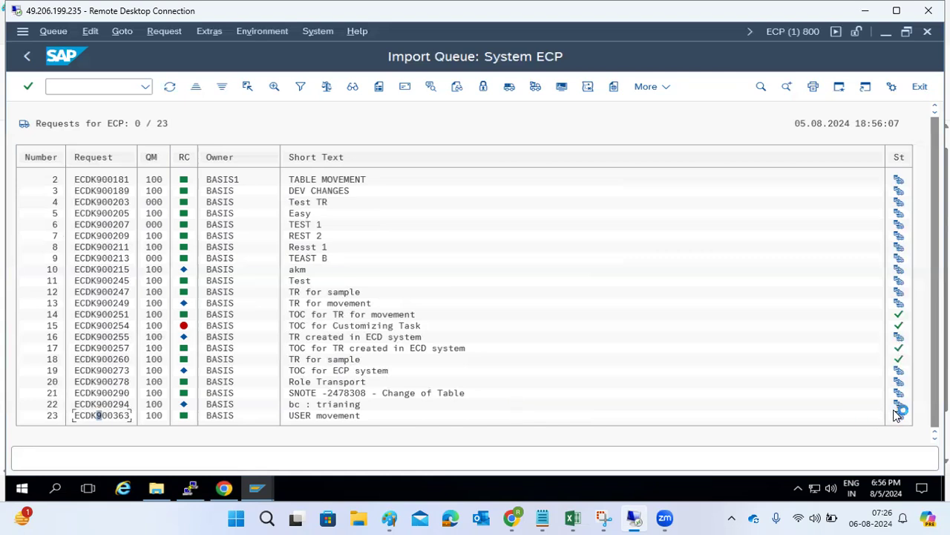
click(186, 157)
mouse_move(184, 420)
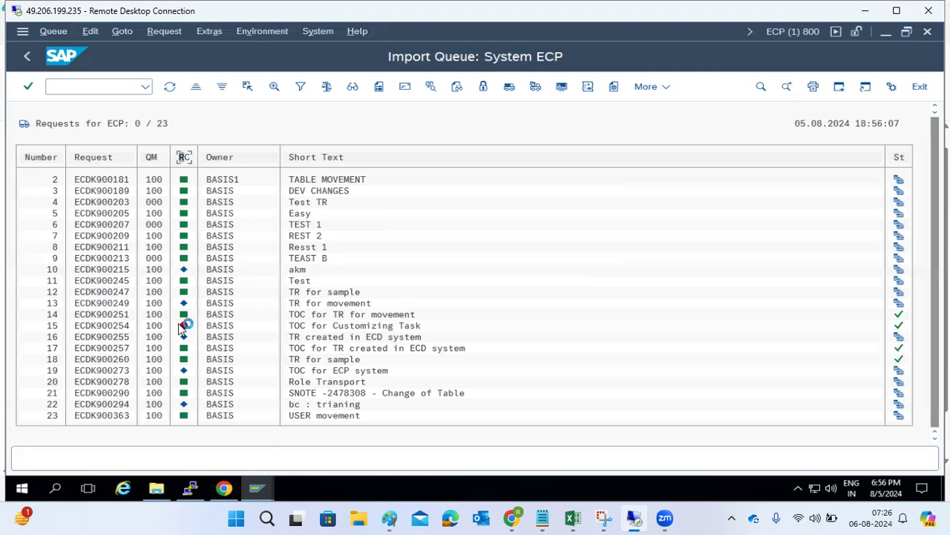
mouse_move(184, 329)
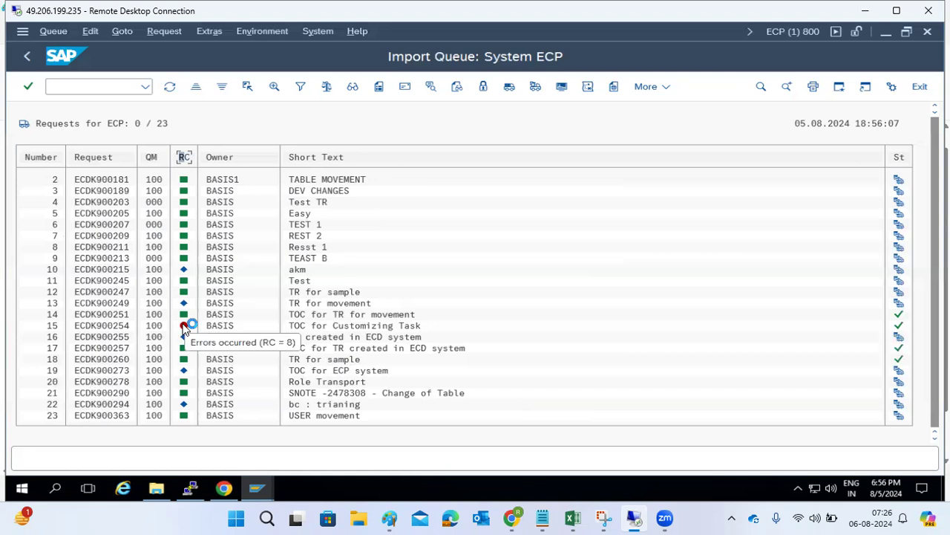
mouse_move(182, 232)
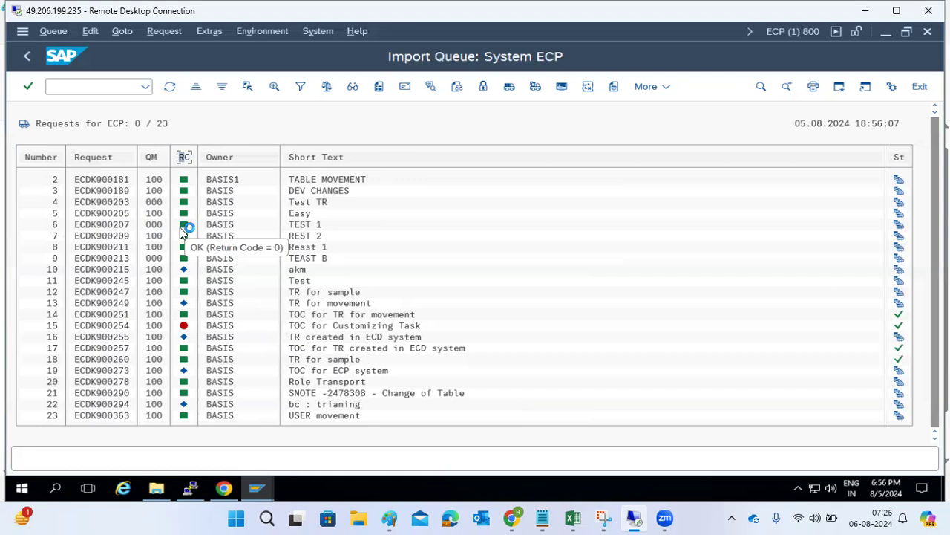
click(27, 56)
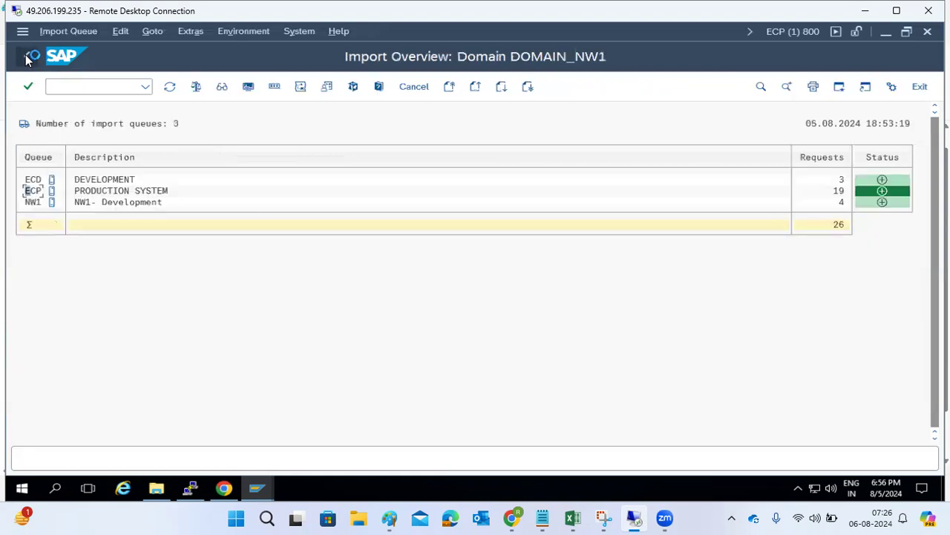
- Switch to Paint and add a text block beside the import notes listing 0, 4, 8 and 12 on separate lines
click(389, 518)
click(517, 197)
drag(528, 184, 782, 375)
text(0)
key(Return)
text(4)
key(Return)
text(8)
key(Return)
text(12)
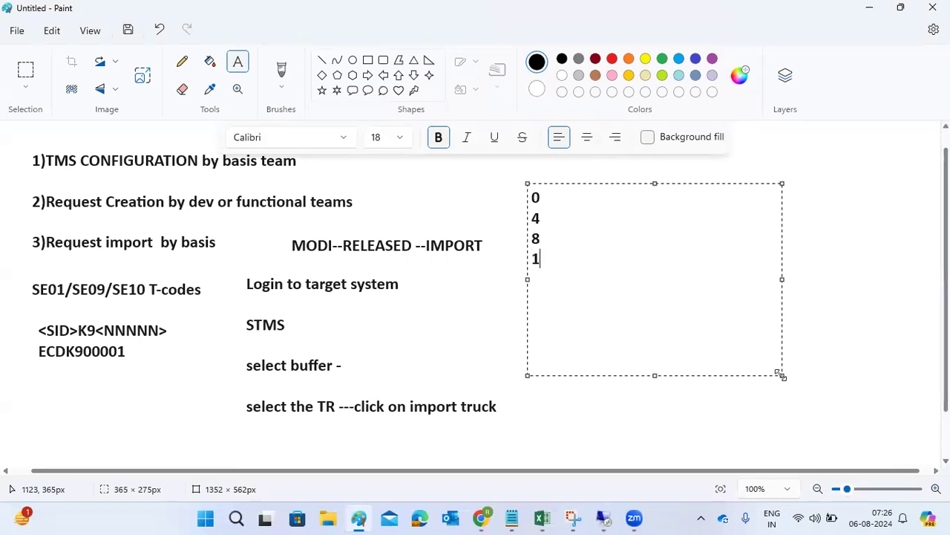
- Describe return code 0 as "TR imported" and 4 as "TR imported with warnings" in the new text block
key(Up)
key(Up)
key(Up)
text(- )
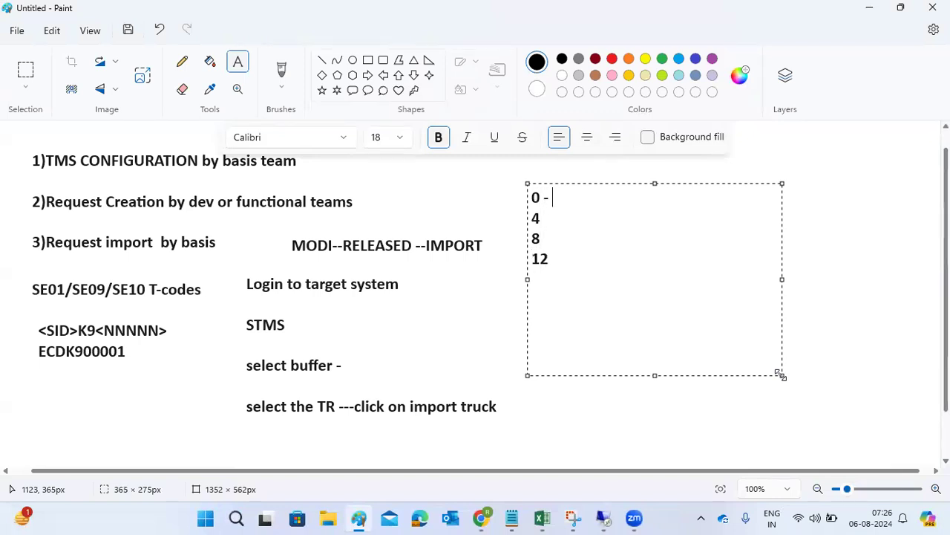
text(TR imported)
key(Down)
text(- TR imp)
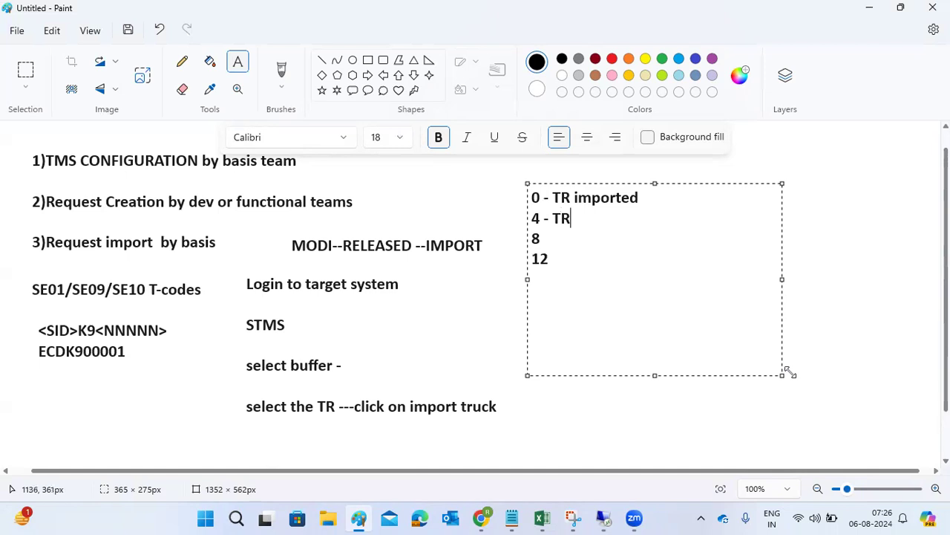
text(orted with warnings)
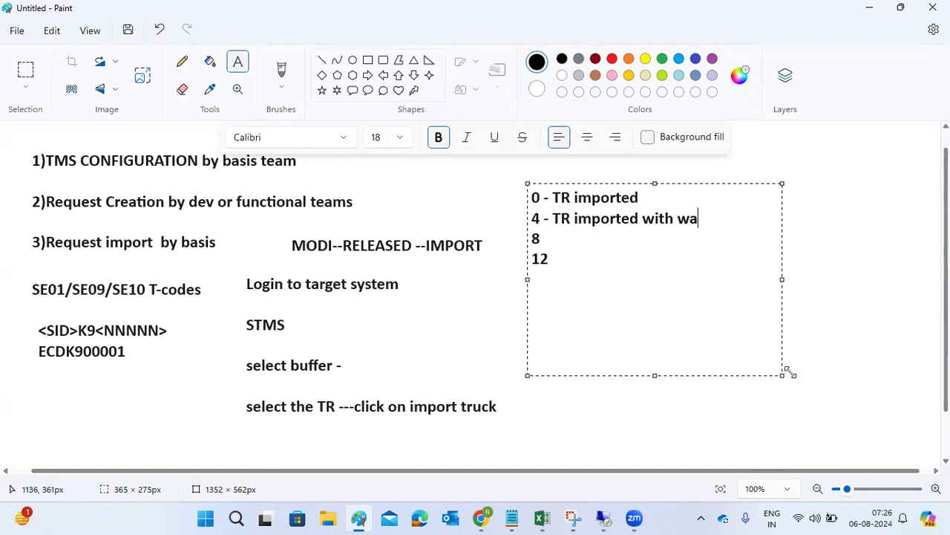
- Describe return code 8 as "one or more object got failed" and 12 as "system error"
key(Down)
text(- one or more object got failed)
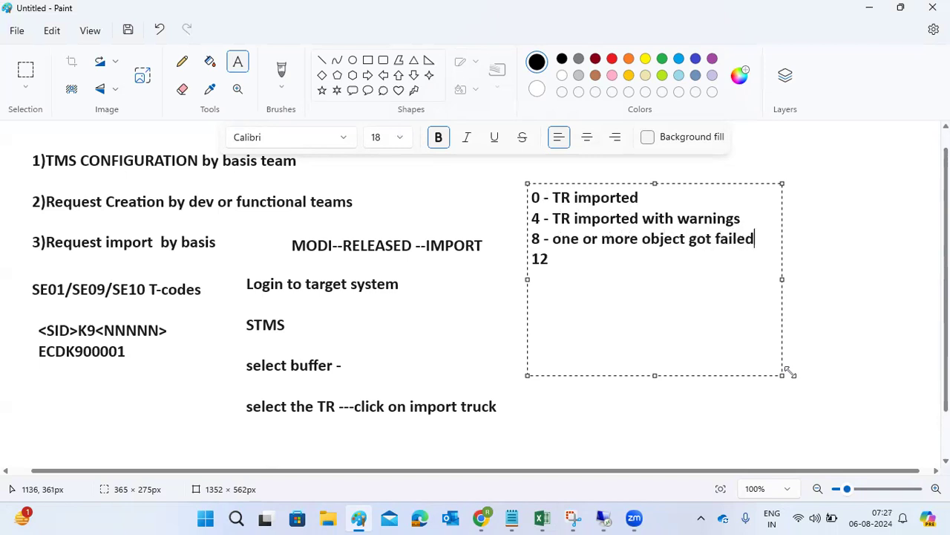
click(568, 259)
text(- system error)
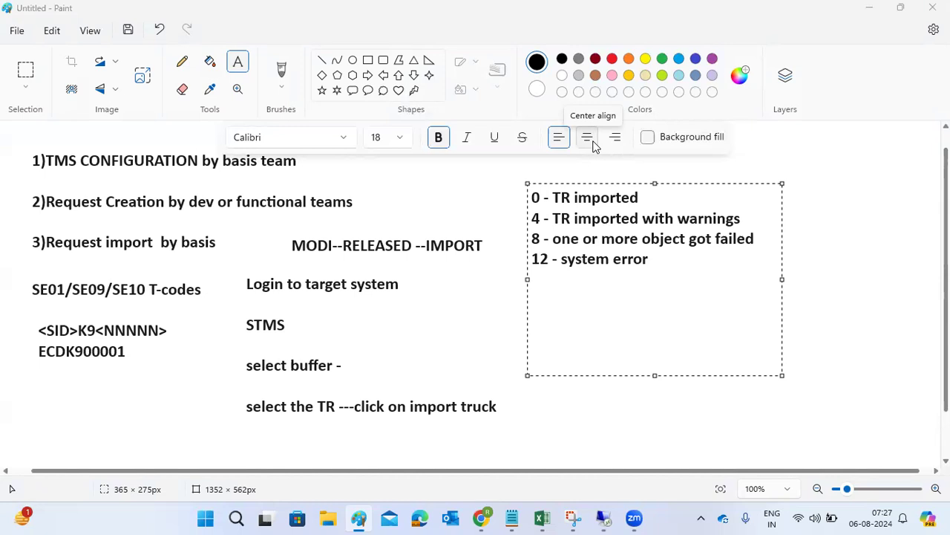
- Review the return code list, highlighting the lines for 8 and 12, and place the finished text block on the canvas
click(541, 198)
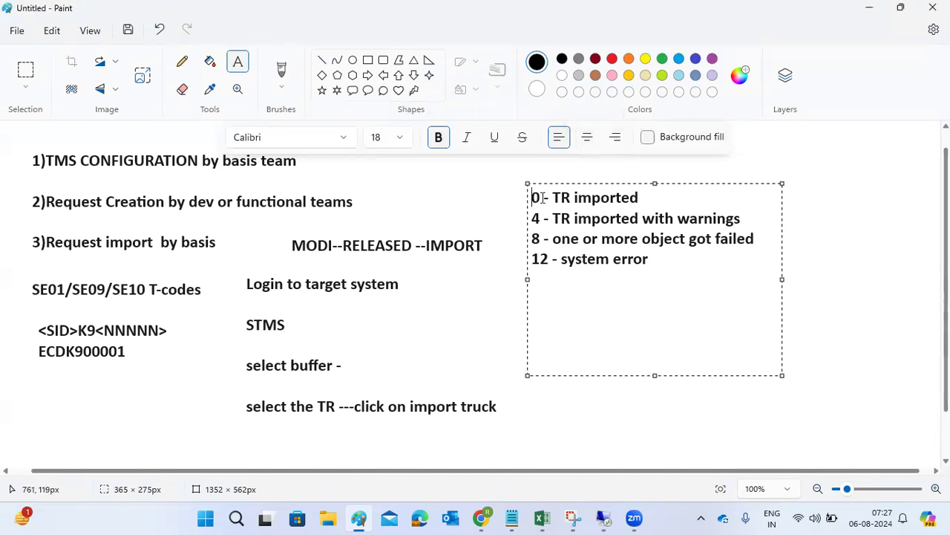
click(536, 238)
drag(536, 238, 779, 243)
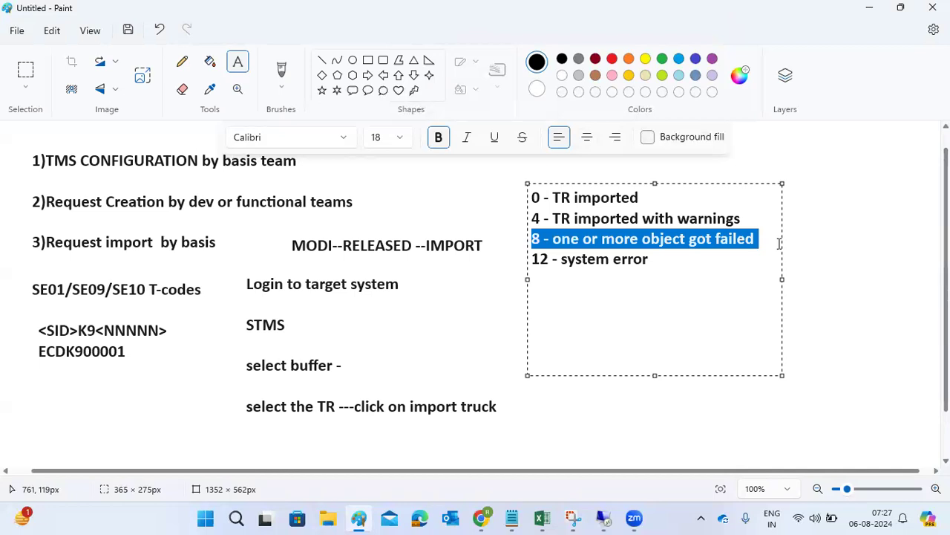
drag(670, 256, 532, 267)
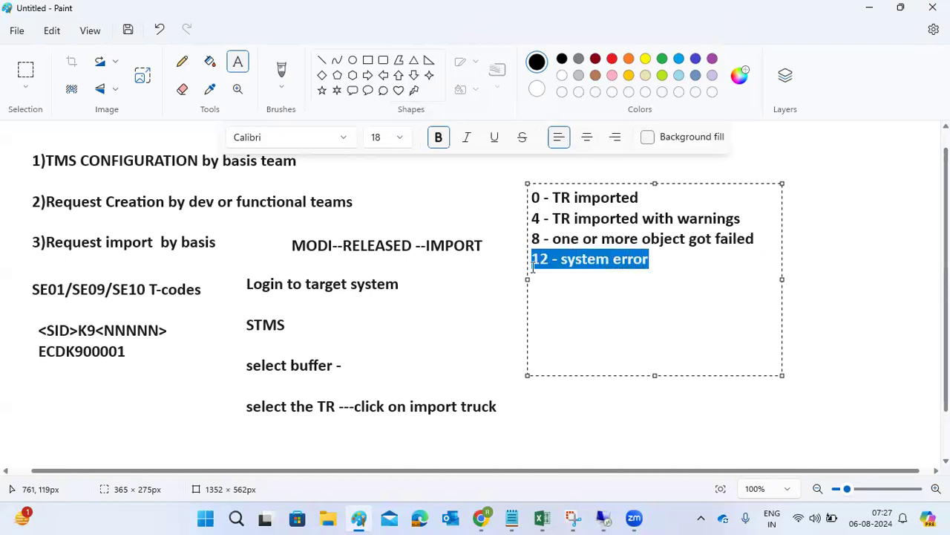
click(675, 268)
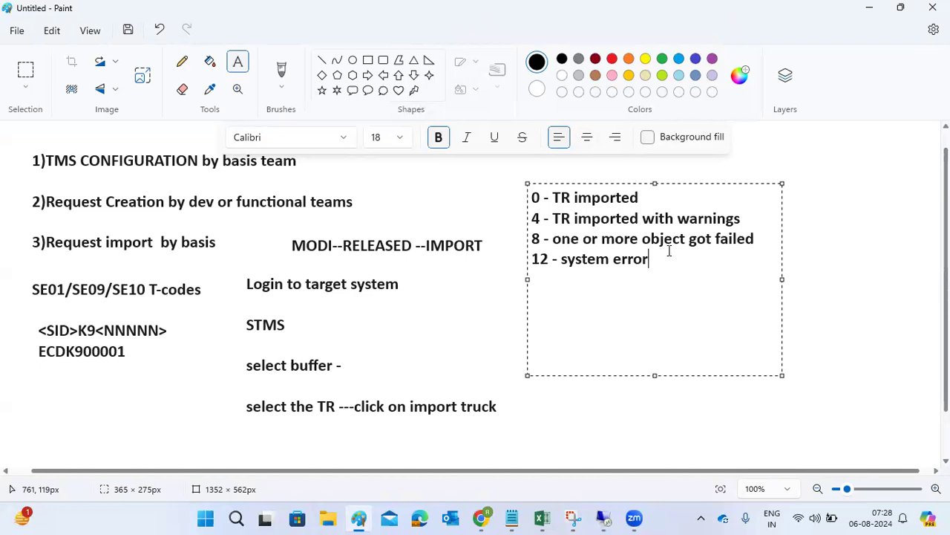
click(467, 306)
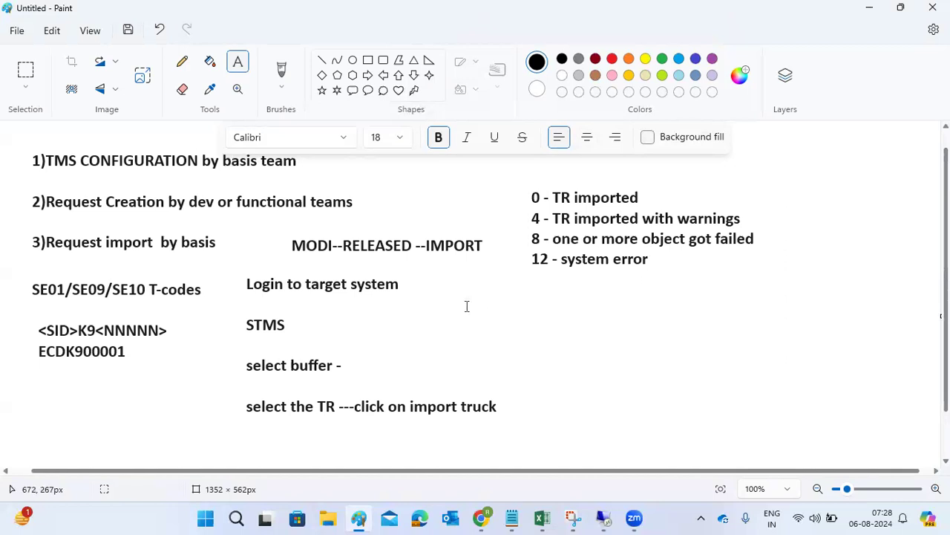
- Switch to the remote SAP session, reopen the ECP import queue and select the "bc : trianing" request ECDK900294
click(603, 517)
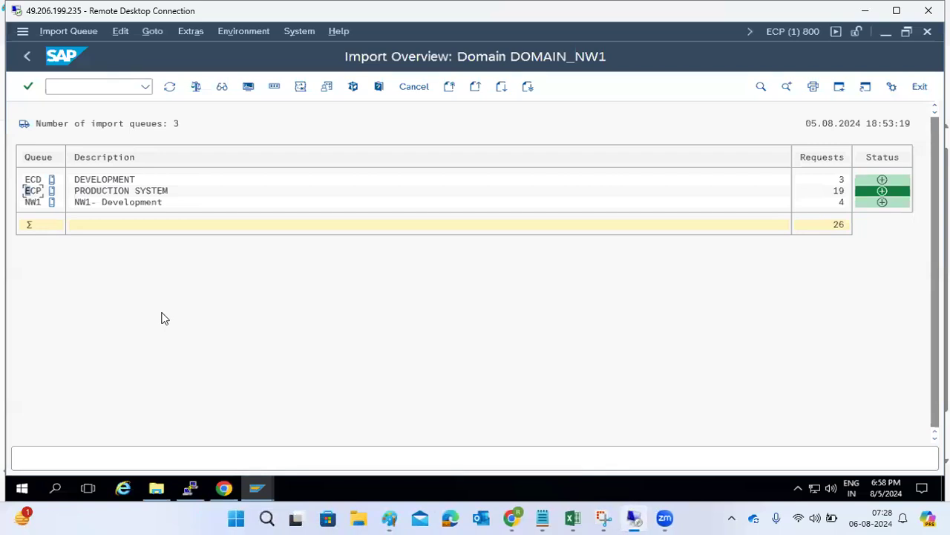
double_click(32, 192)
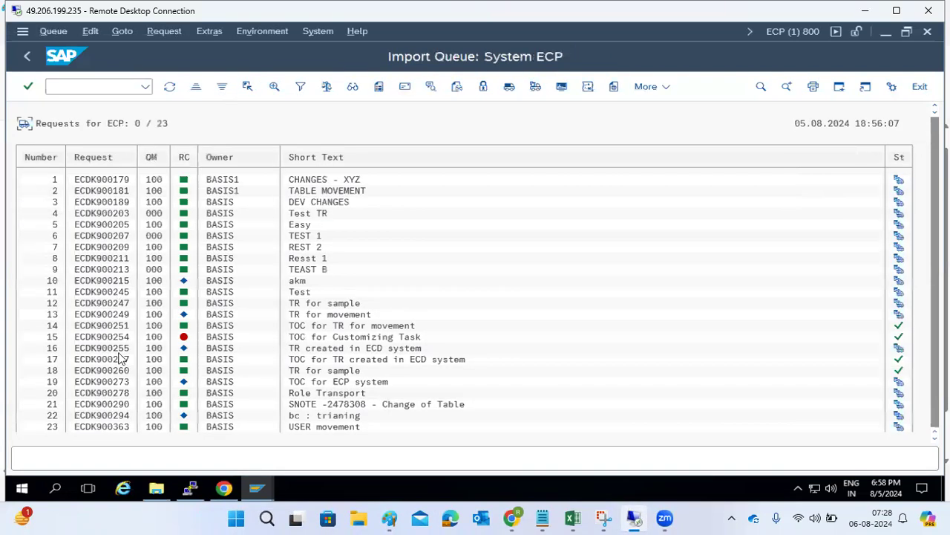
scroll(123, 371, down, 1)
click(109, 404)
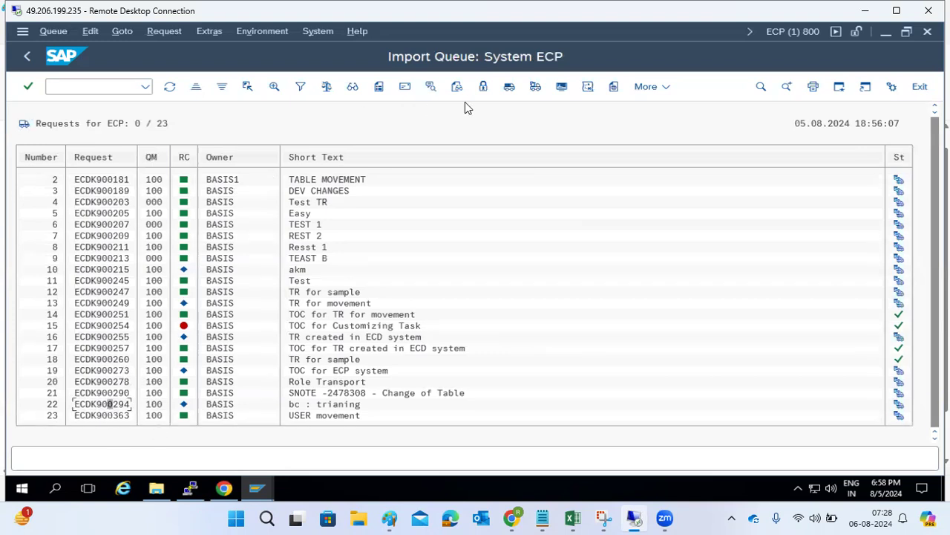
- Try to import request ECDK900294 immediately into ECP client 800 with only the leave-in-queue option enabled, and dismiss the alert
click(535, 87)
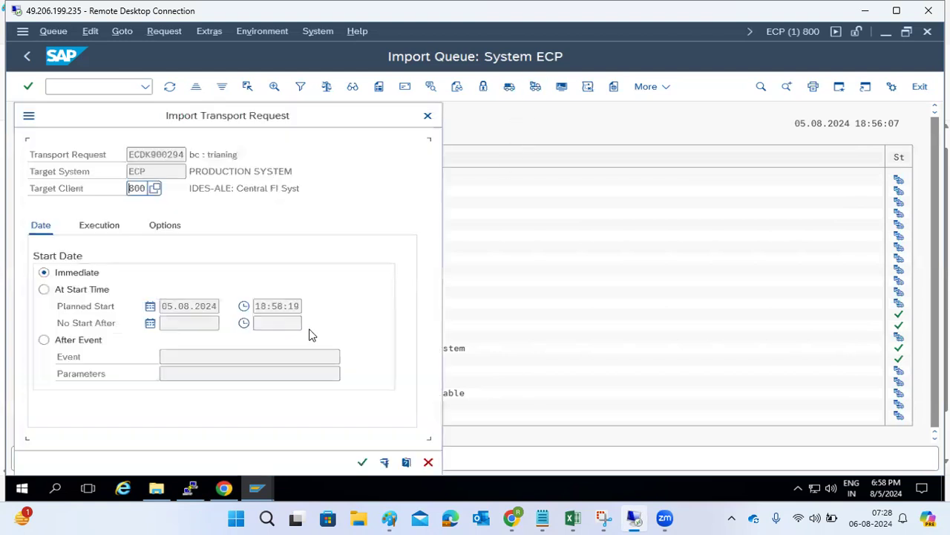
click(165, 225)
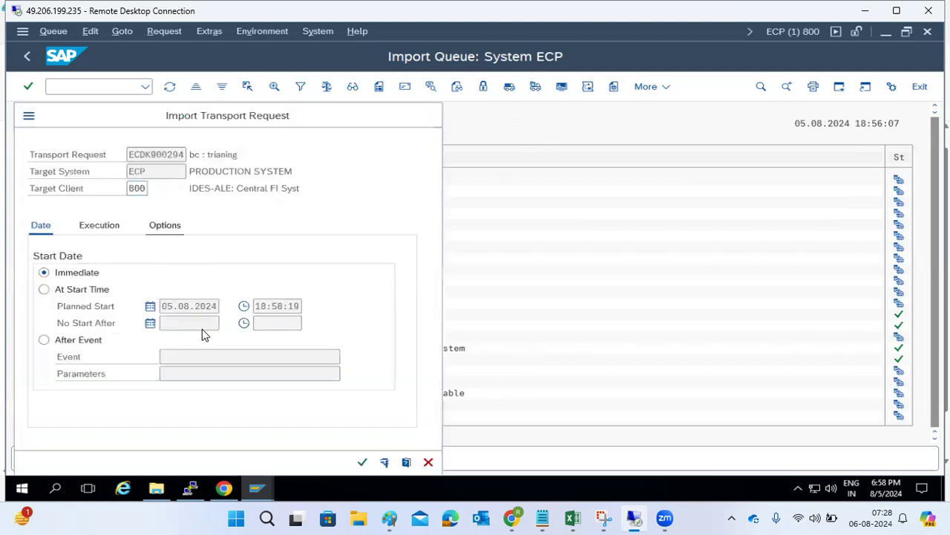
click(363, 461)
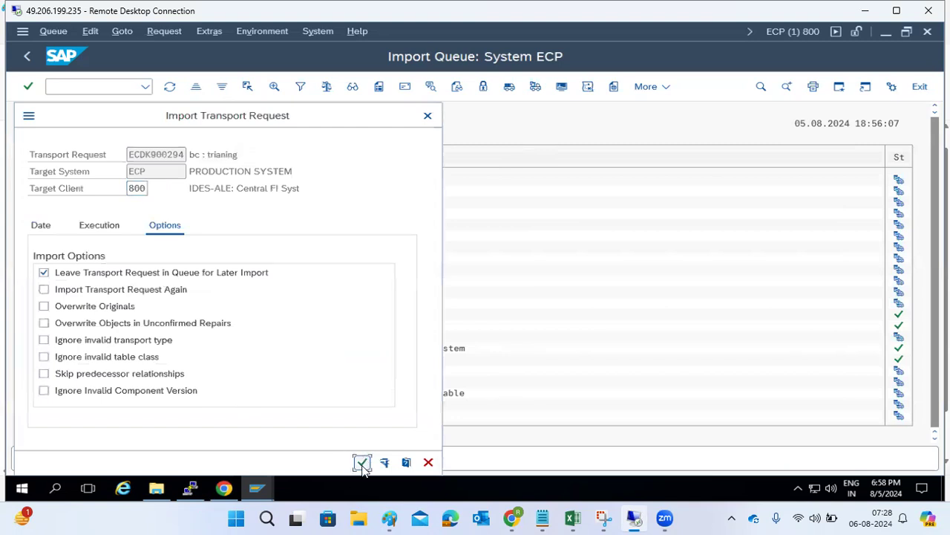
click(362, 462)
click(236, 392)
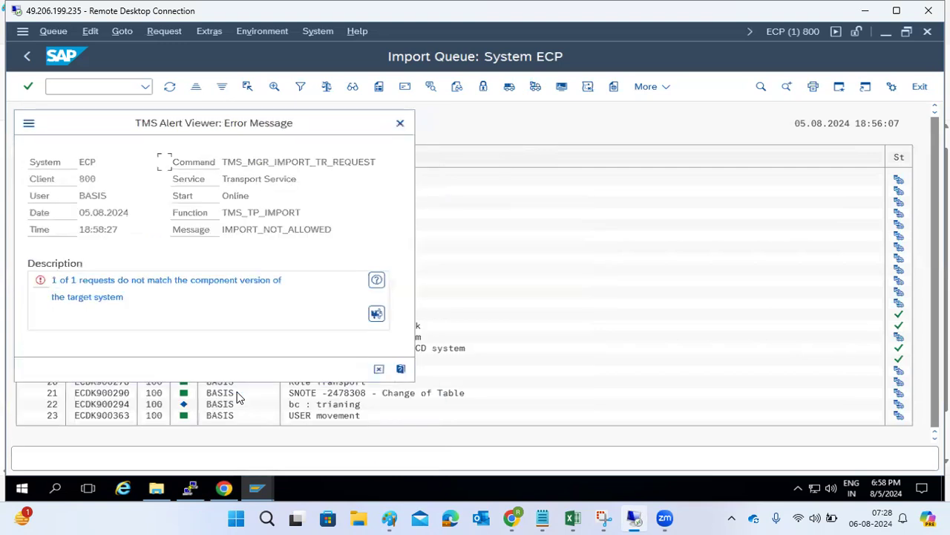
drag(82, 280, 98, 281)
click(379, 368)
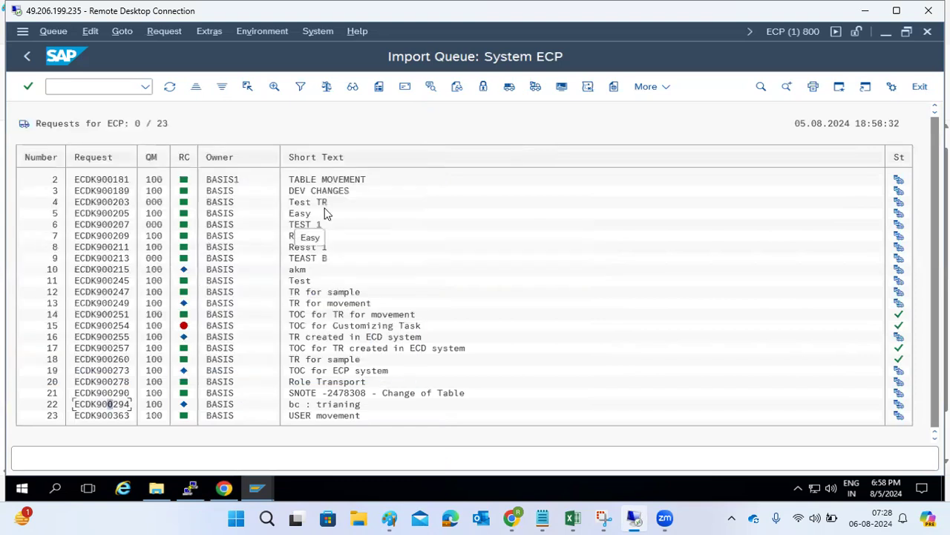
- Import request ECDK900294 into ECP client 800 with Ignore Invalid Component Version enabled, confirm the import, and refresh the queue
click(535, 86)
click(163, 227)
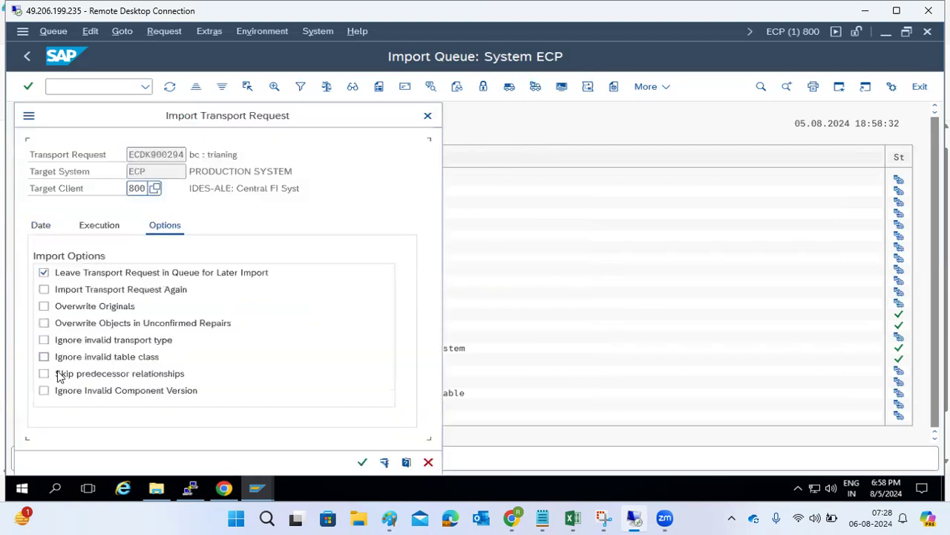
click(44, 390)
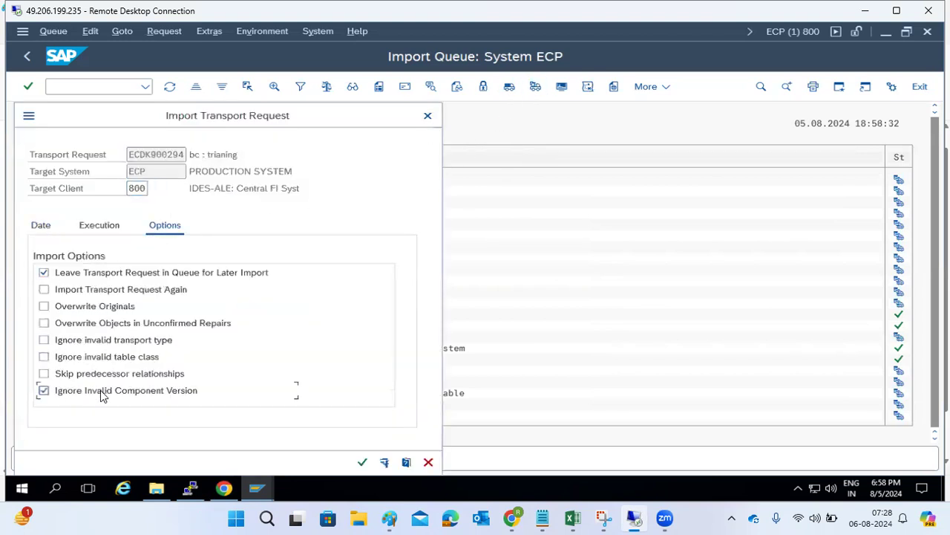
click(364, 458)
click(252, 403)
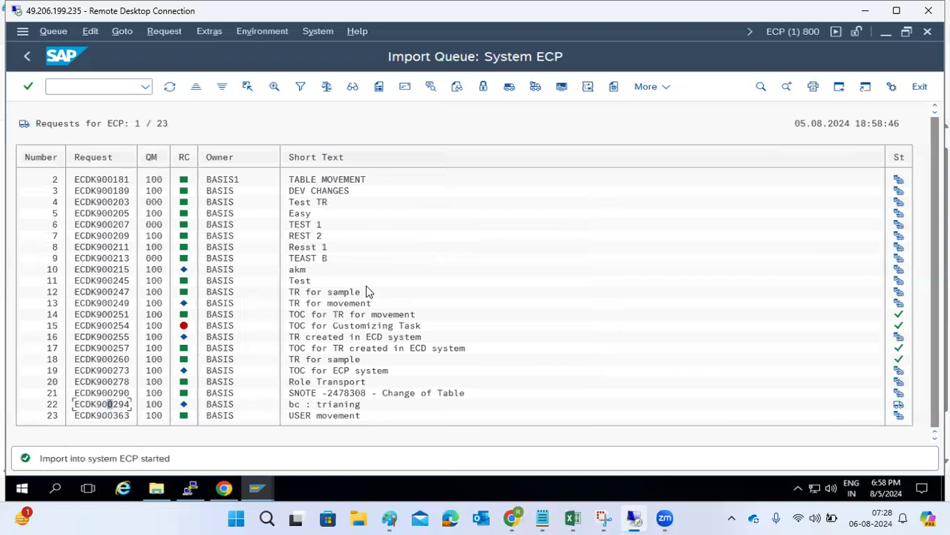
click(170, 87)
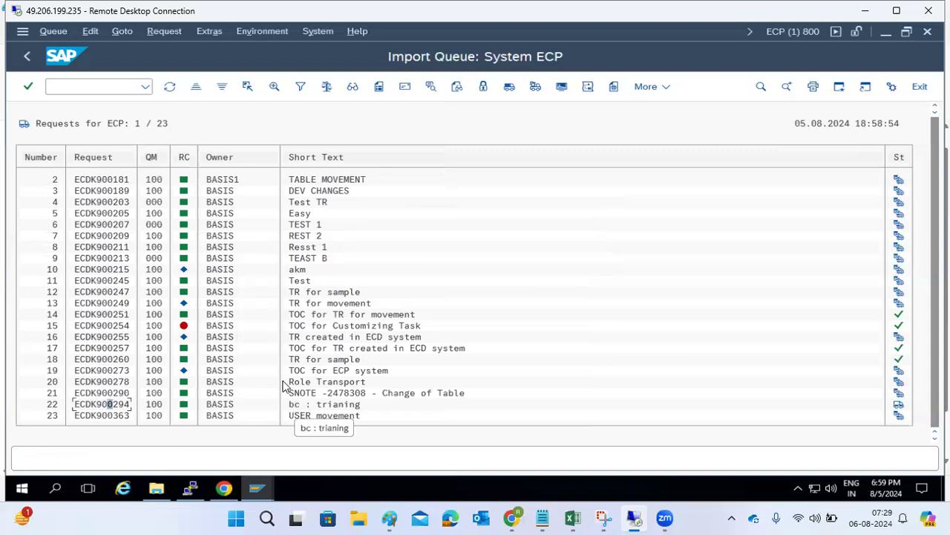
- Examine the table contents in the object list of request ECDK900294, and return to the import queue
click(131, 35)
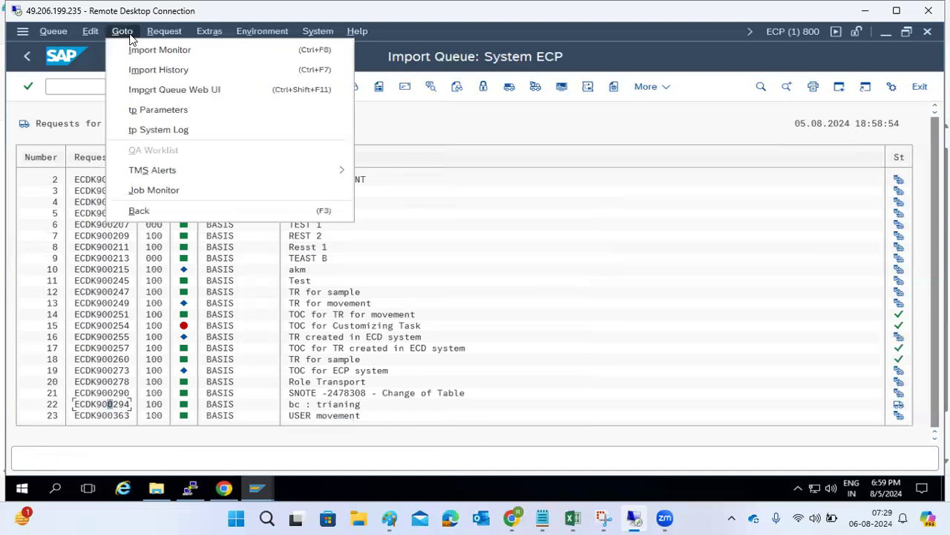
double_click(105, 406)
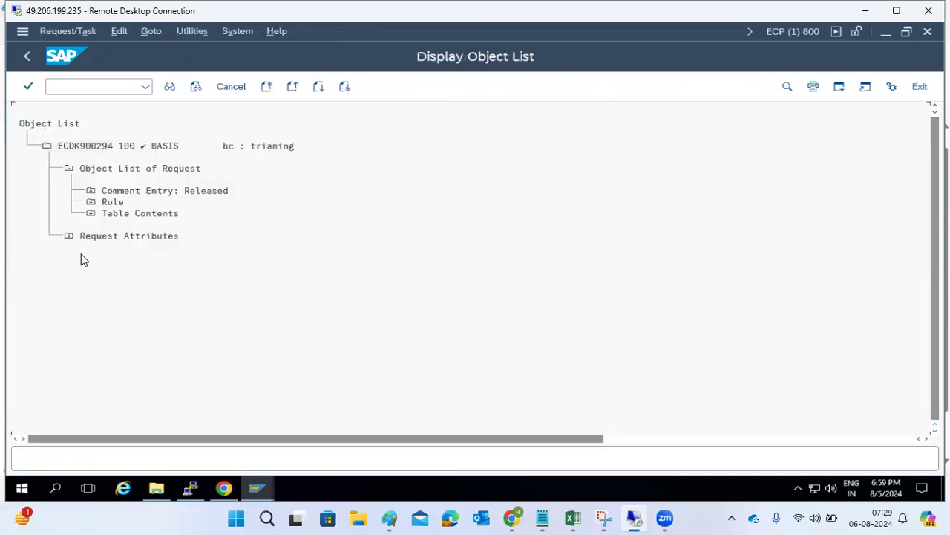
click(91, 214)
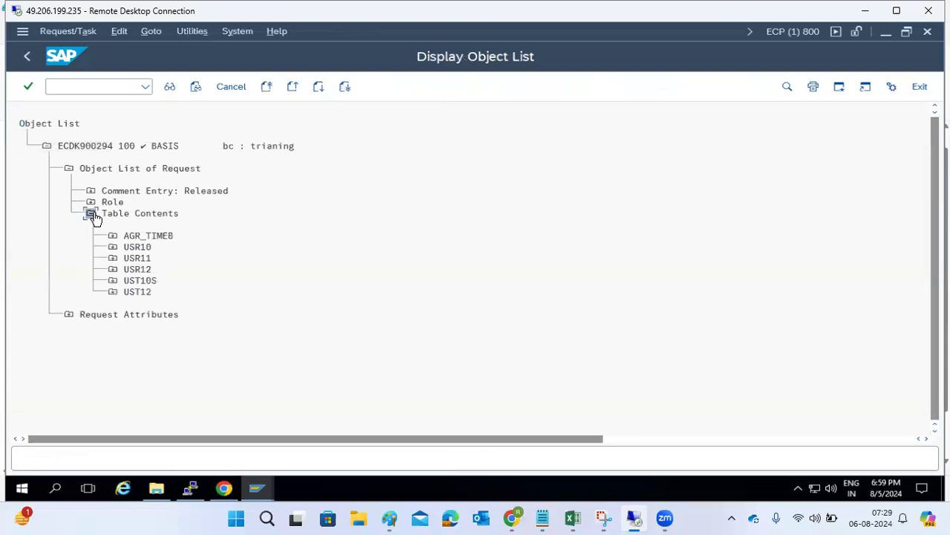
click(26, 56)
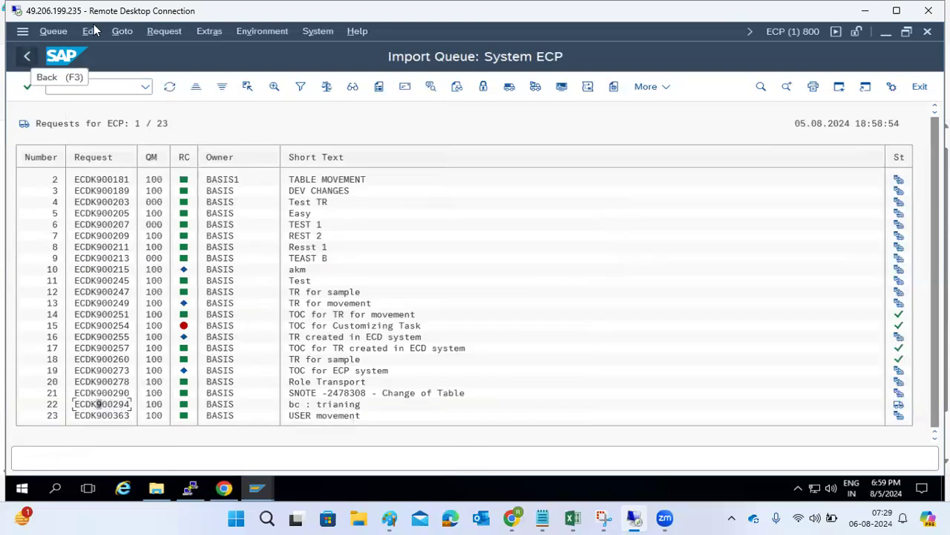
- Open the import monitor of ECP to check the import executions
click(119, 33)
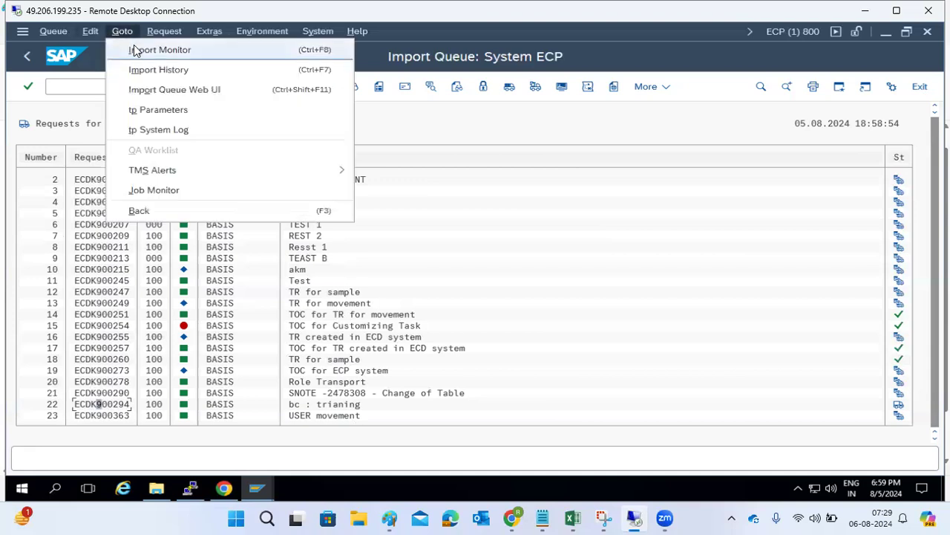
click(135, 49)
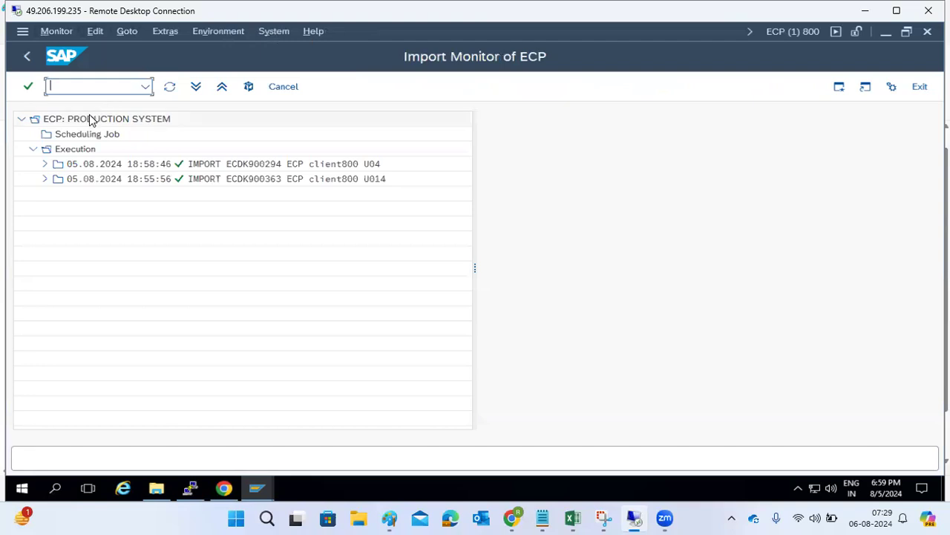
- Return from the import monitor to the ECP import queue and refresh the request list
click(28, 54)
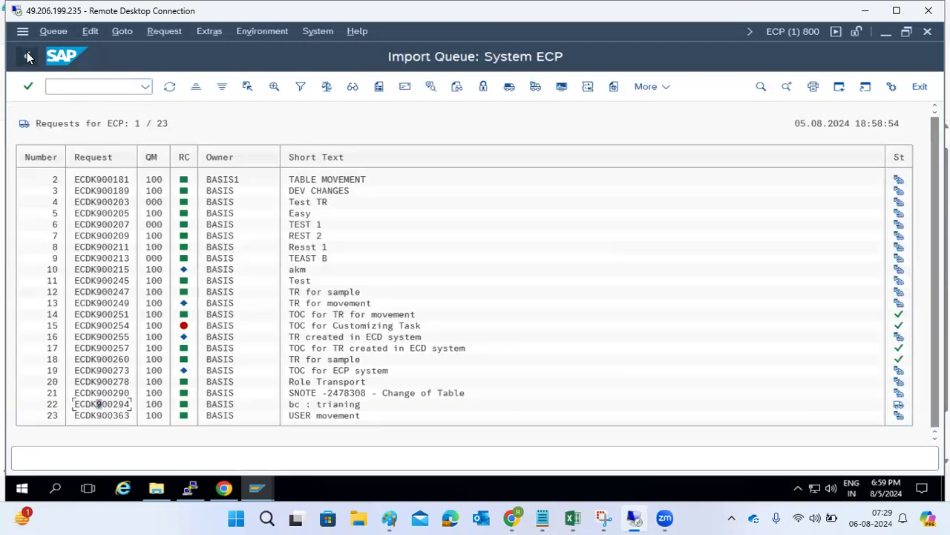
click(169, 88)
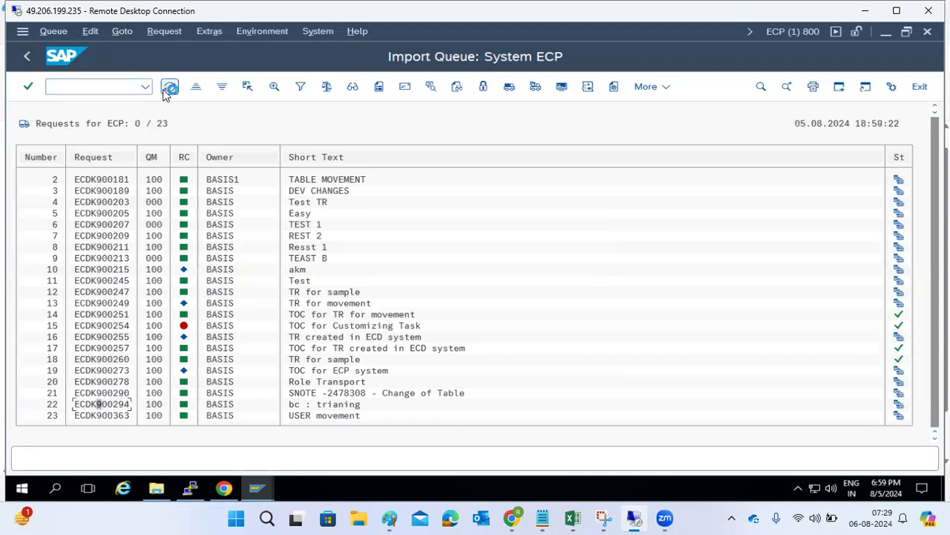
- Try to open user maintenance with transaction SU01 and user display with SU01D
click(101, 86)
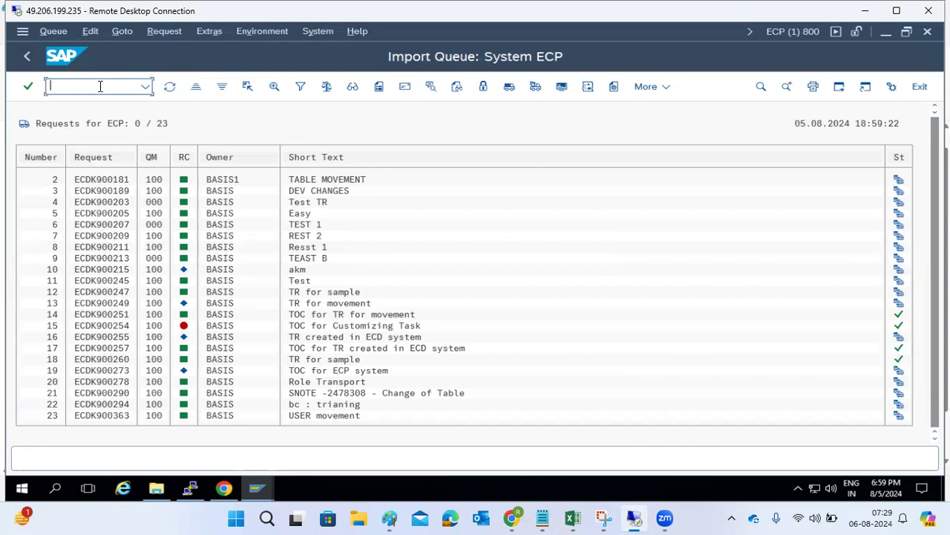
text(/nSU01)
key(Return)
text(su01d)
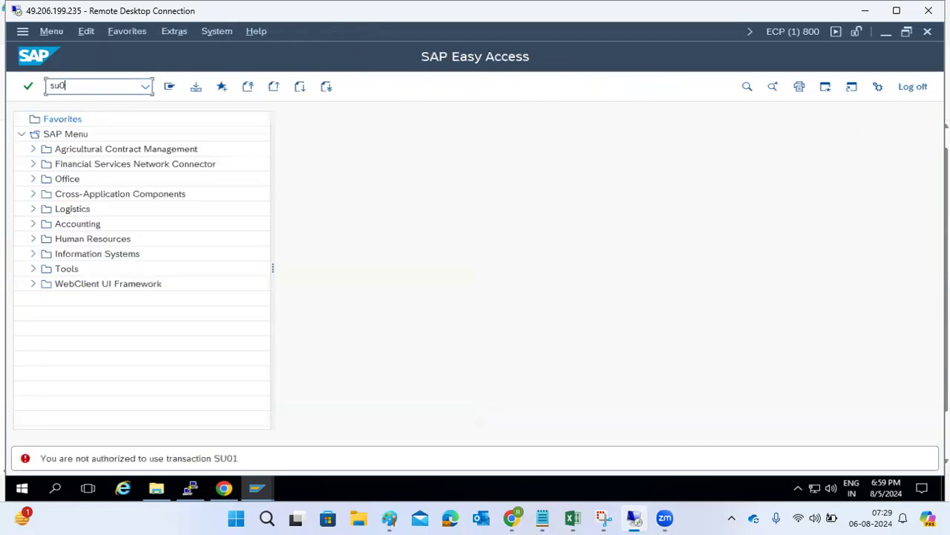
key(Return)
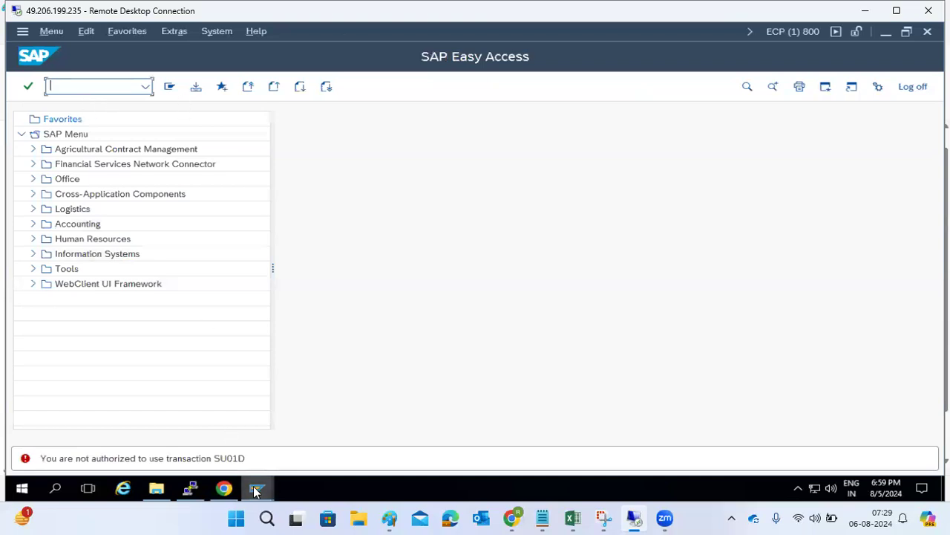
- Open a new logon screen for the SAP ECC IDES production system
mouse_move(256, 491)
click(122, 445)
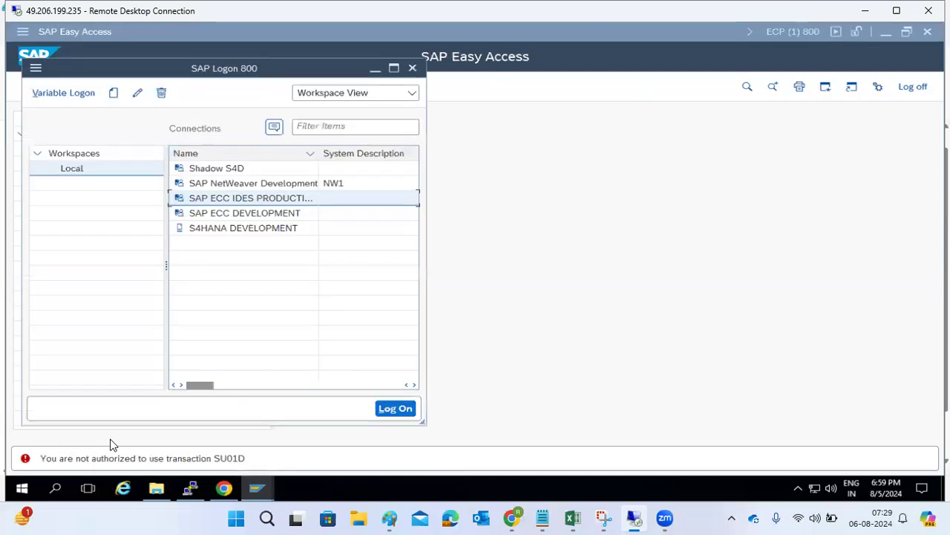
double_click(221, 199)
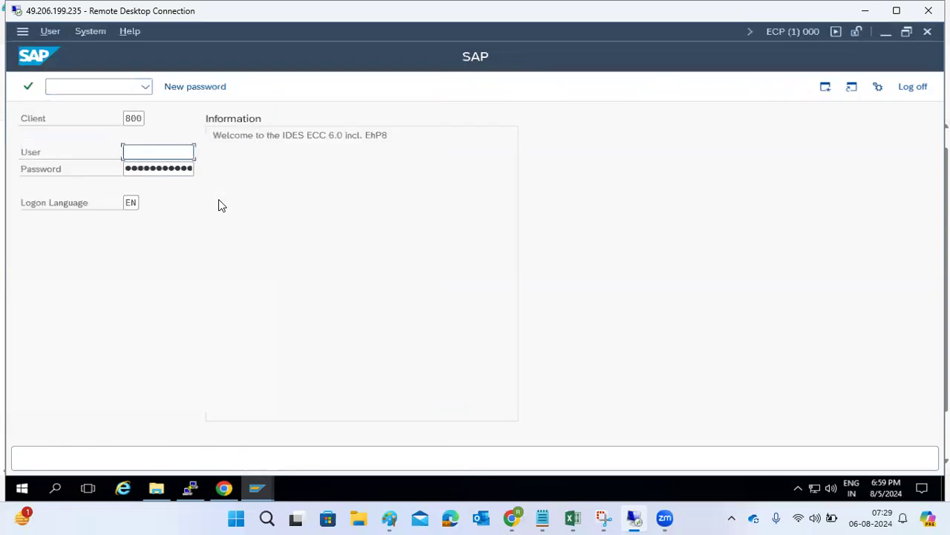
- Try to log on to client 800 as user IDADMIN, entering the account password and retrying it once
text(b)
key(BackSpace)
text(i)
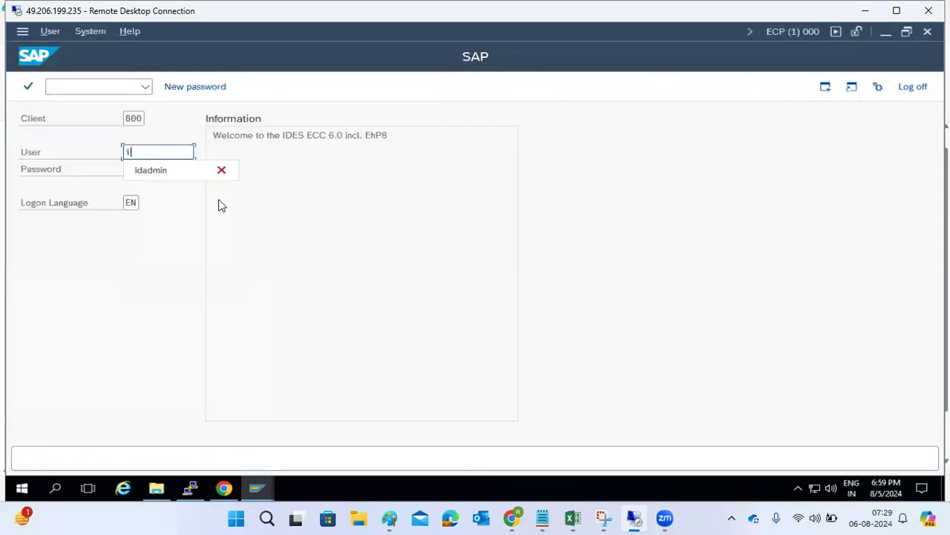
click(170, 172)
key(Tab)
text(●●●●●●●●●)
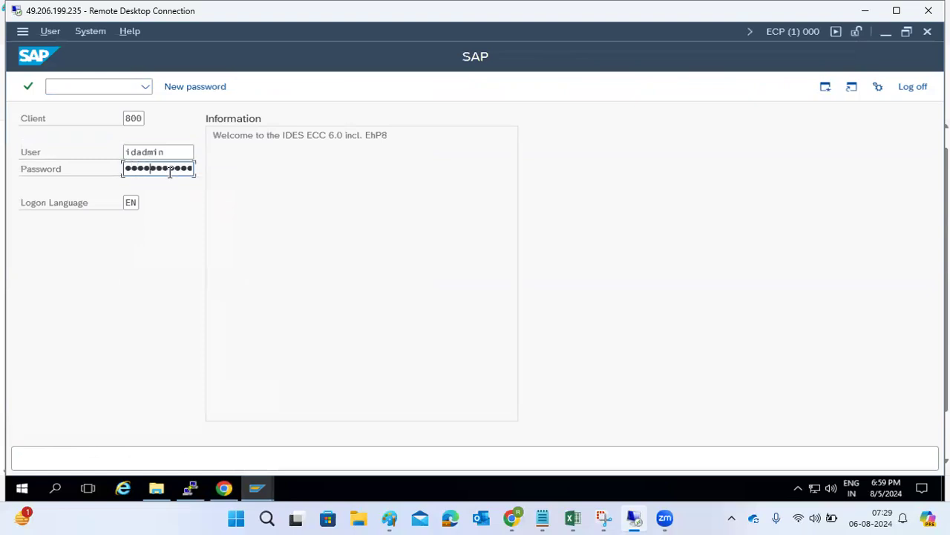
key(Return)
click(169, 173)
text(●●●●●●●●●)
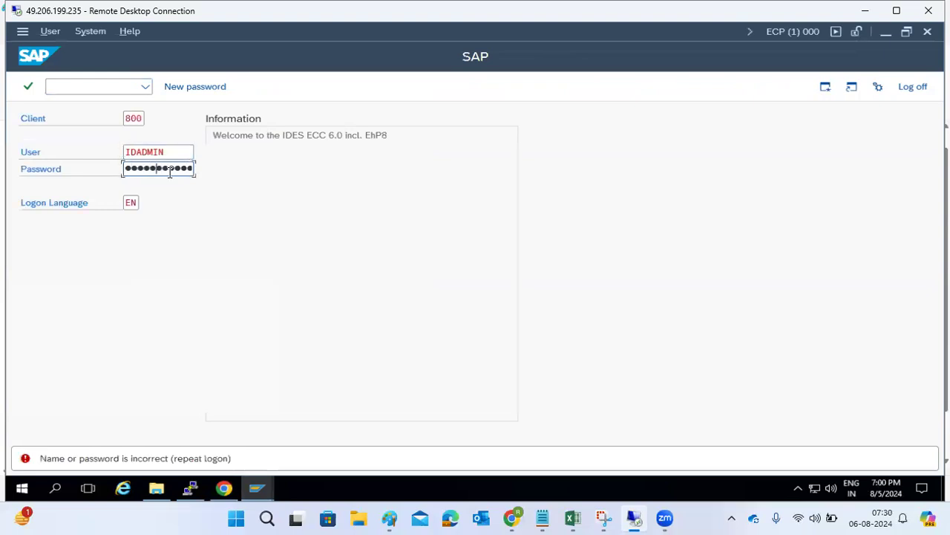
text(●●)
key(Return)
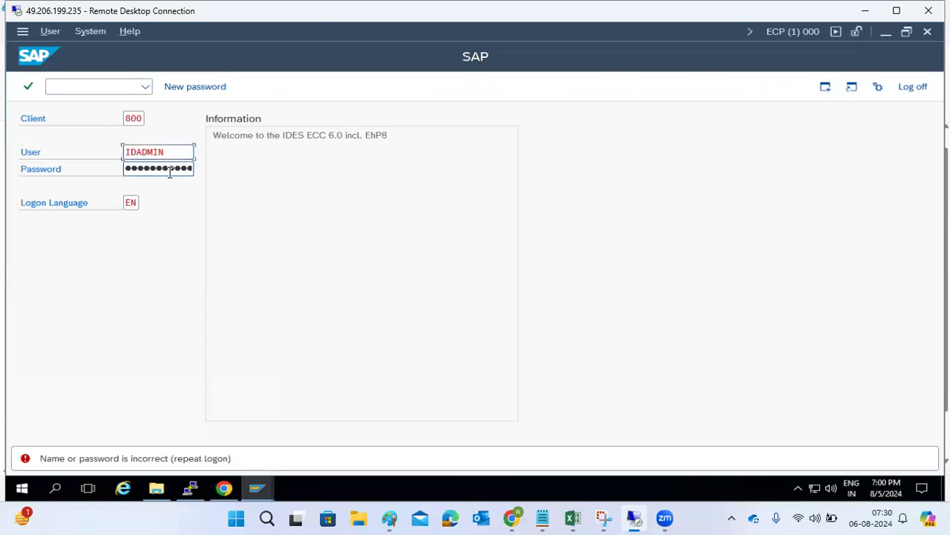
- Try to log on to client 800 as user DDIC instead
key(ctrl+a)
text(ddic)
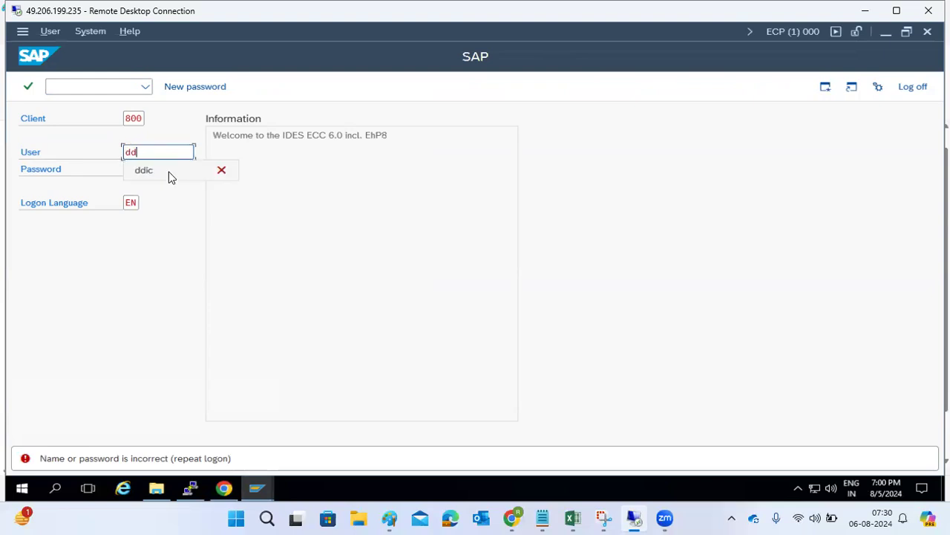
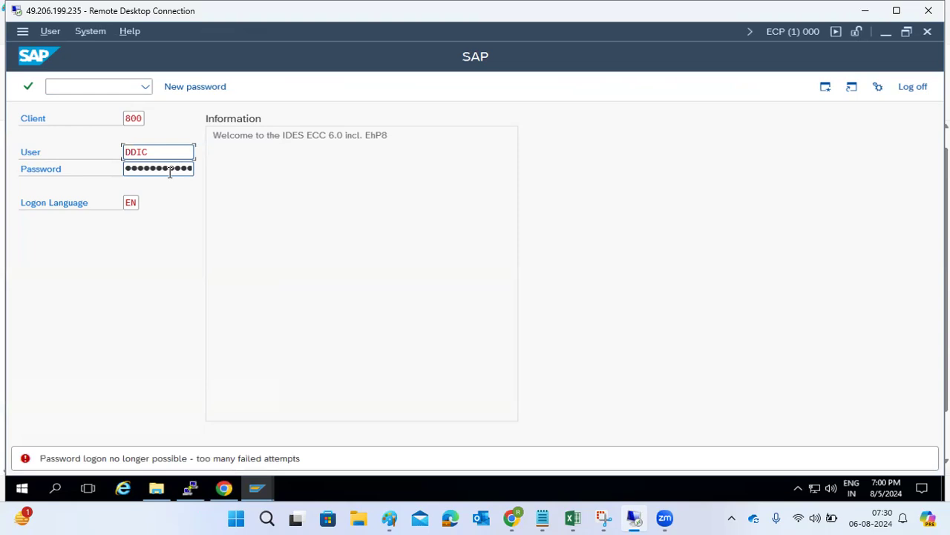
- Log on to client 800 as user BASIS with the account password
text(bsis)
key(BackSpace)
key(BackSpace)
key(BackSpace)
text(asis)
key(Tab)
text(•••••••••••)
key(Right)
key(Right)
key(Right)
key(Right)
key(Right)
key(Right)
key(Right)
key(Right)
key(Right)
key(Return)
- Try to open transaction SU01 in the new session and look at the other open Easy Access session
text(su01)
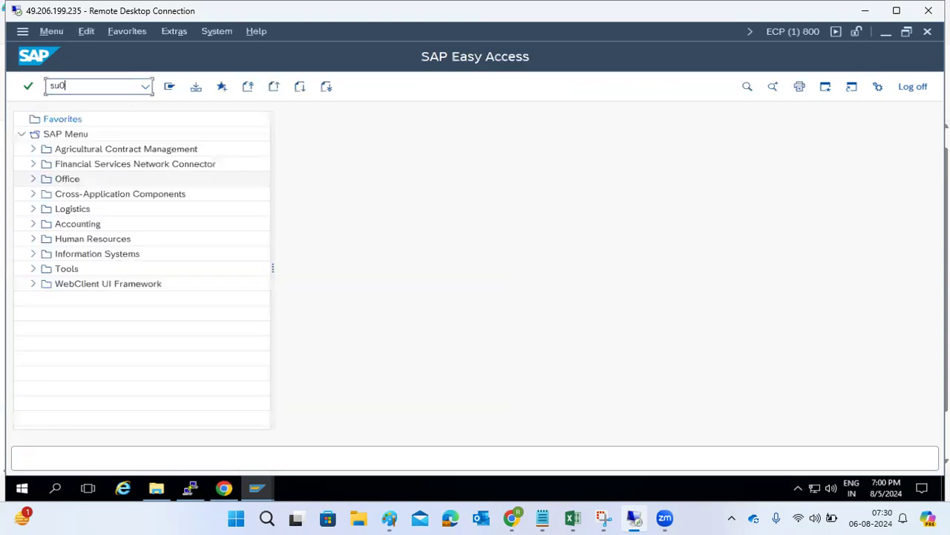
key(Return)
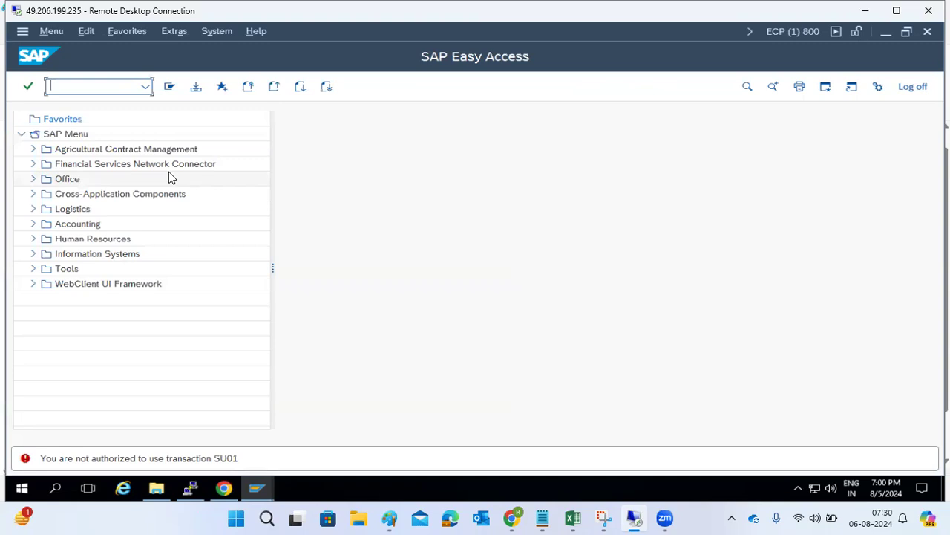
mouse_move(259, 490)
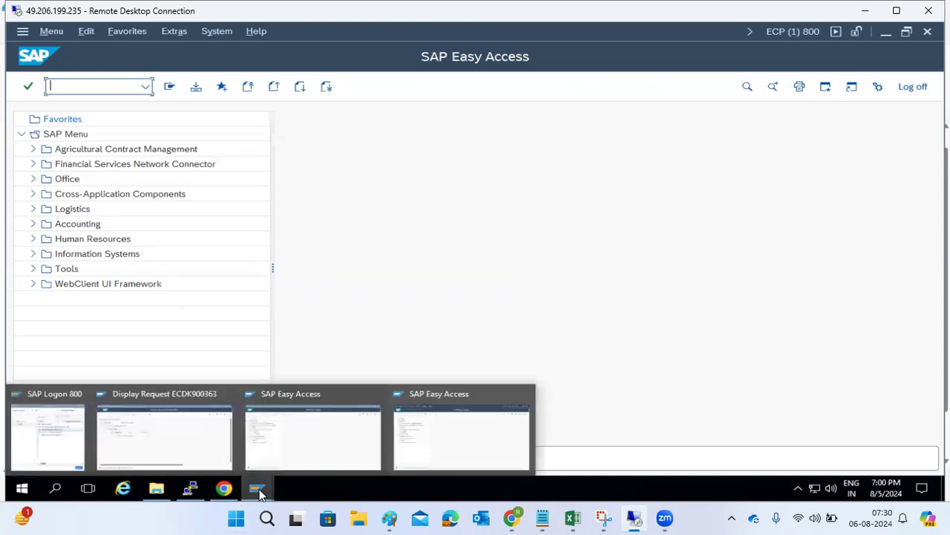
click(277, 438)
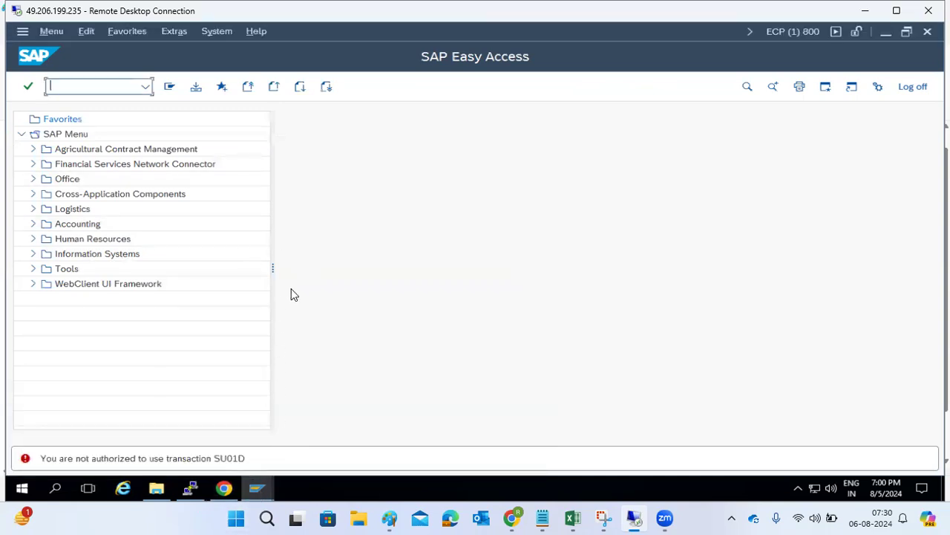
mouse_move(257, 488)
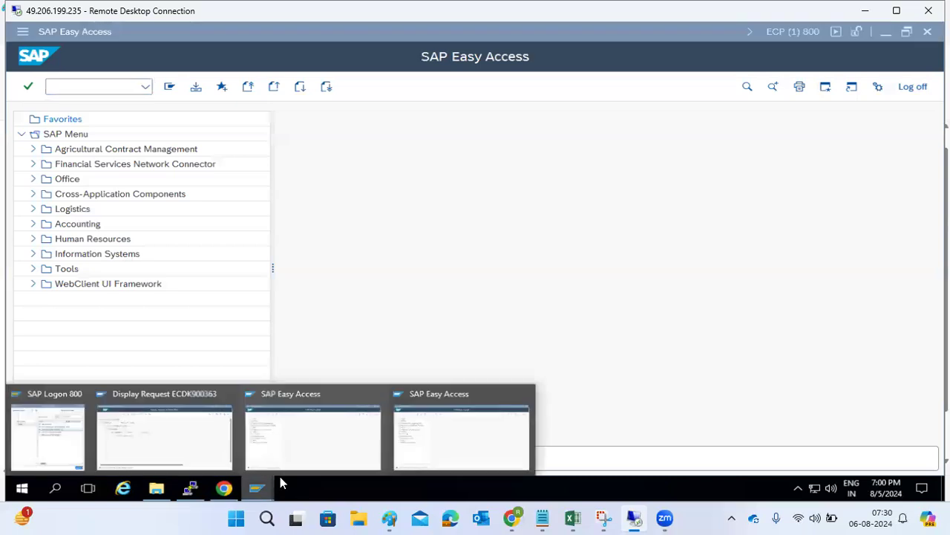
click(460, 431)
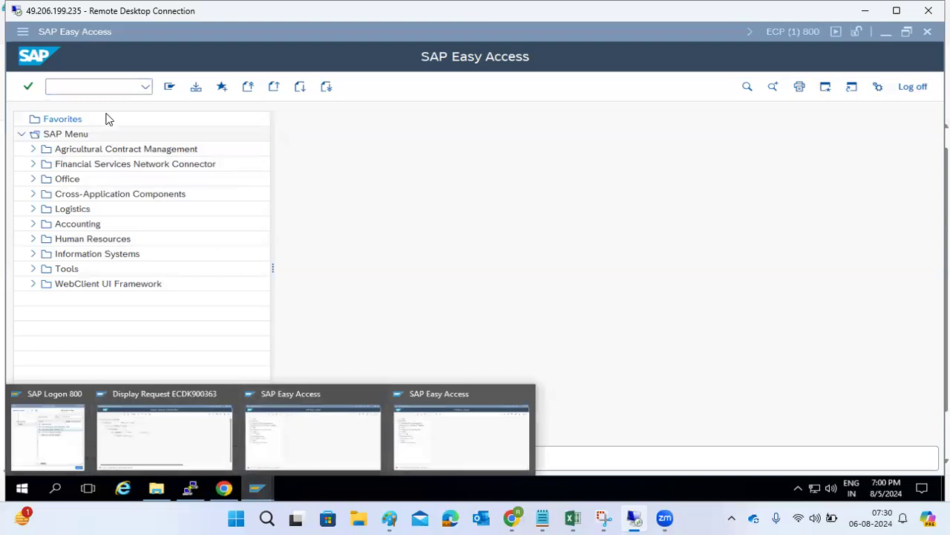
- Open the Data Browser with transaction SE16 in the new session
click(96, 87)
text(se16)
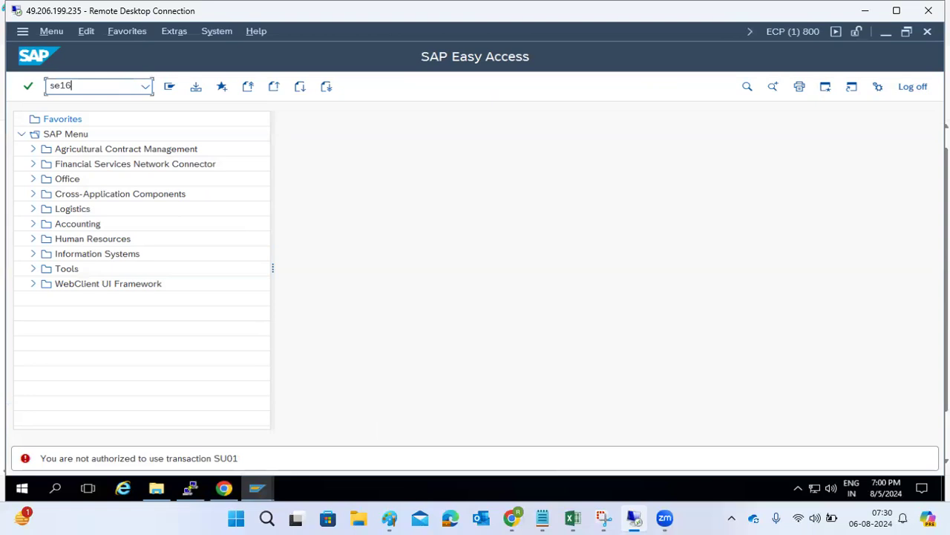
key(Return)
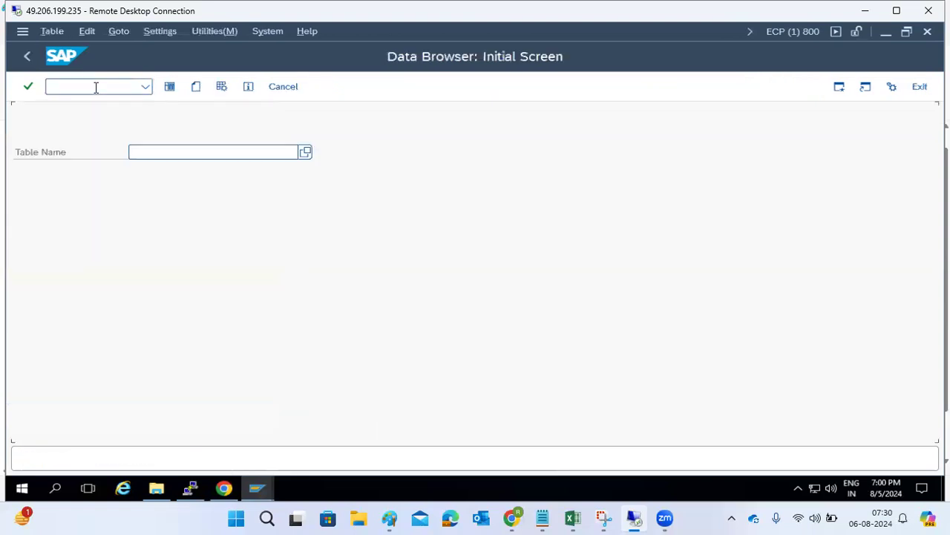
- Open the selection screen of table USR02 with BNAME as the selection field and check its number of entries
text(USR)2)
key(BackSpace)
key(BackSpace)
text(02)
click(170, 87)
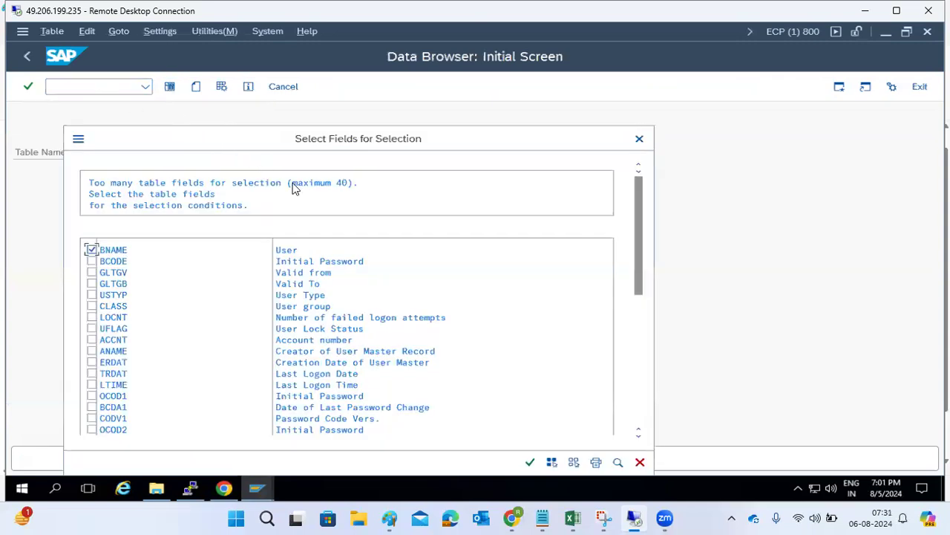
click(530, 463)
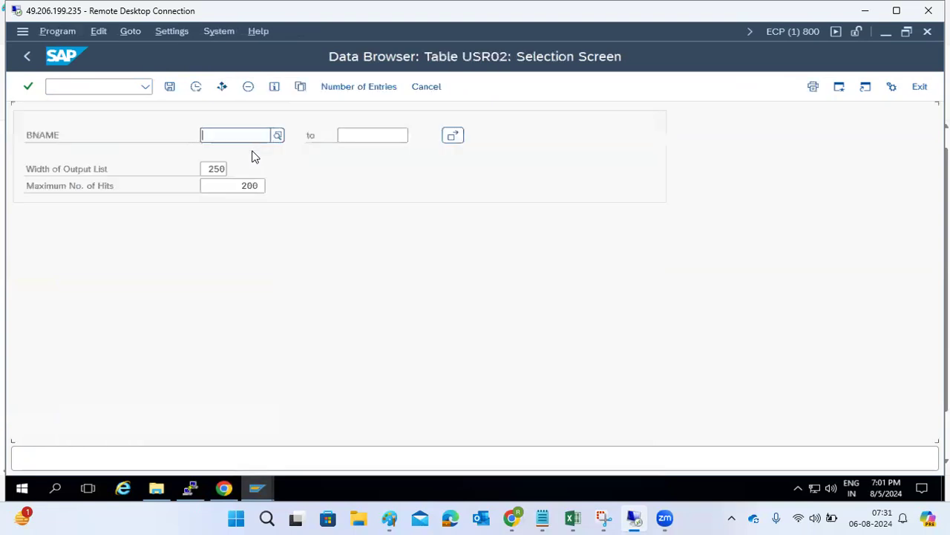
click(349, 88)
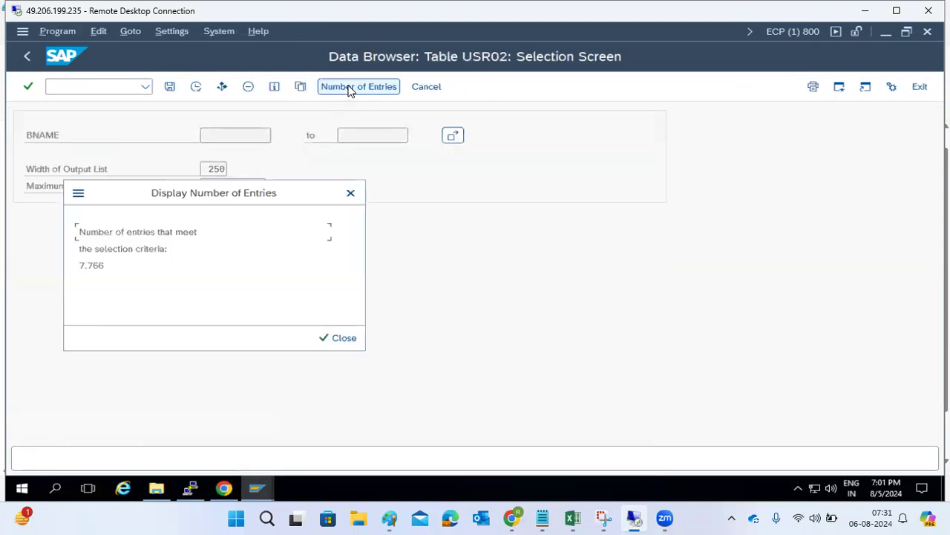
click(344, 339)
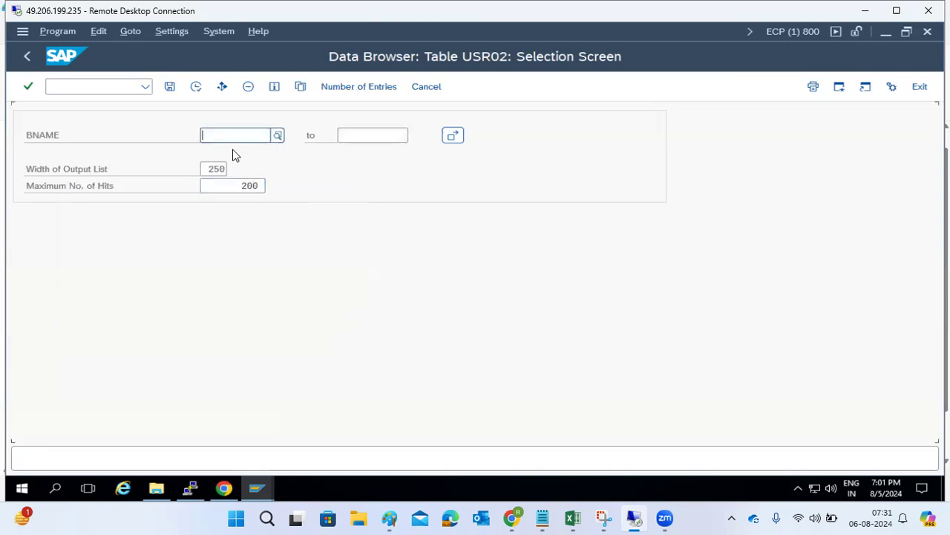
- List the USR02 entries with a maximum of 200 hits, browse them and display the TEMPLATE record valid from 30.03.2006 to 31.03.2006
click(195, 87)
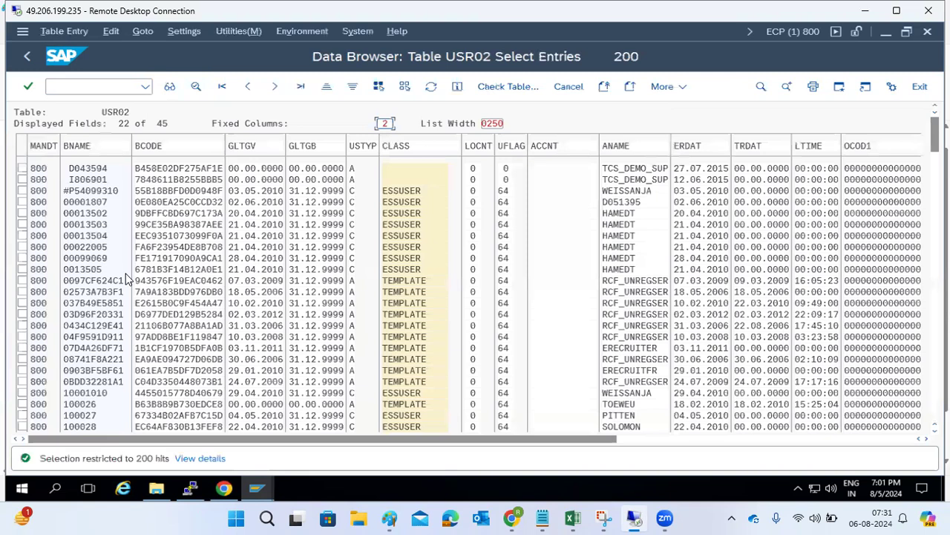
scroll(126, 273, down, 3)
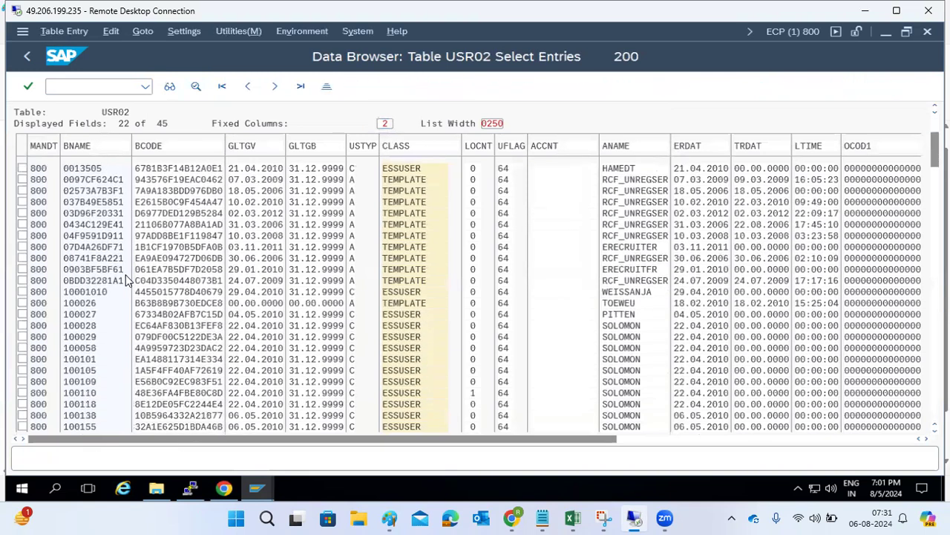
scroll(126, 280, down, 4)
scroll(126, 280, down, 4)
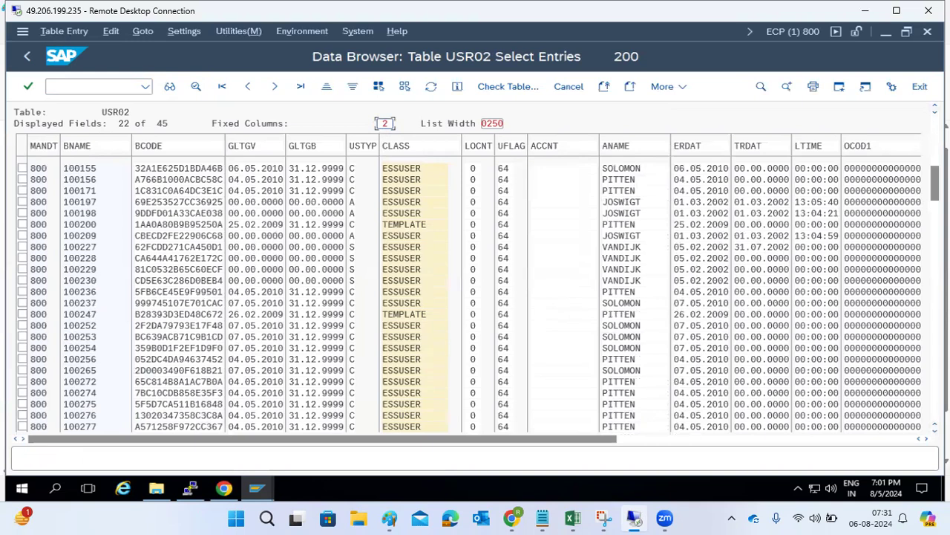
drag(935, 183, 935, 286)
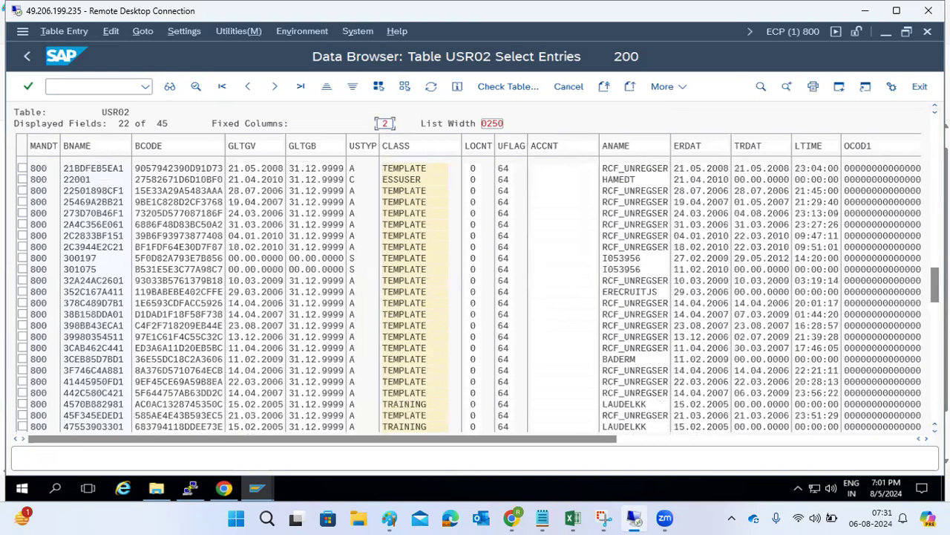
drag(934, 284, 909, 416)
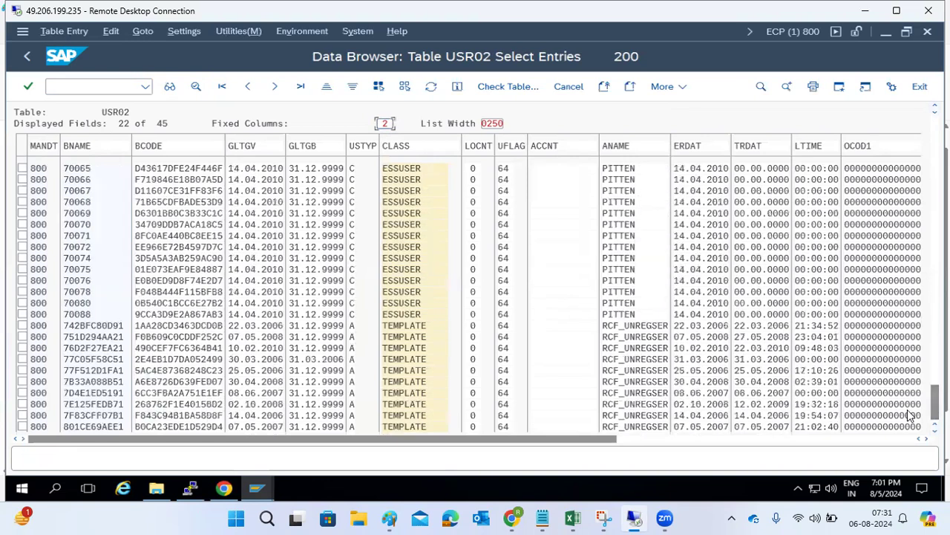
double_click(94, 359)
click(137, 235)
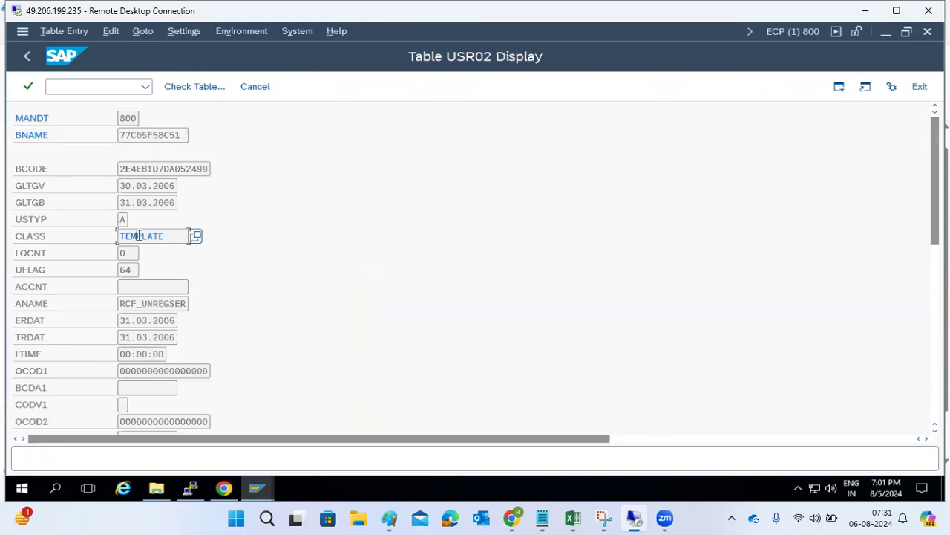
- Leave the Data Browser and log off from this ECP session
click(27, 57)
click(27, 58)
click(27, 58)
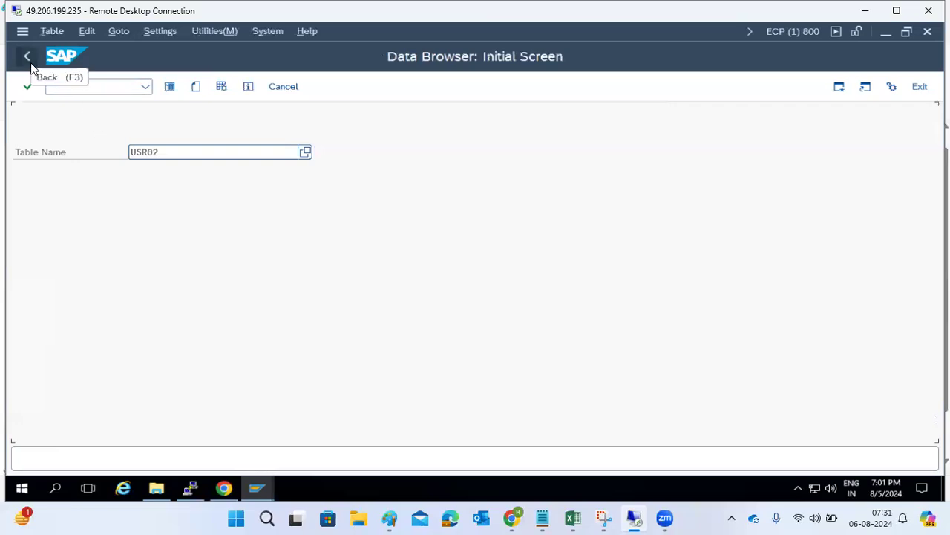
click(27, 57)
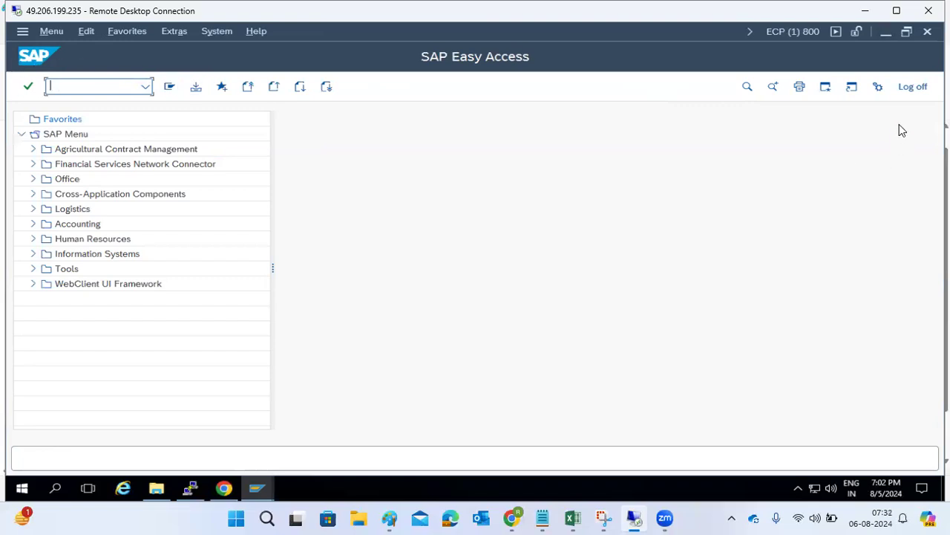
click(912, 86)
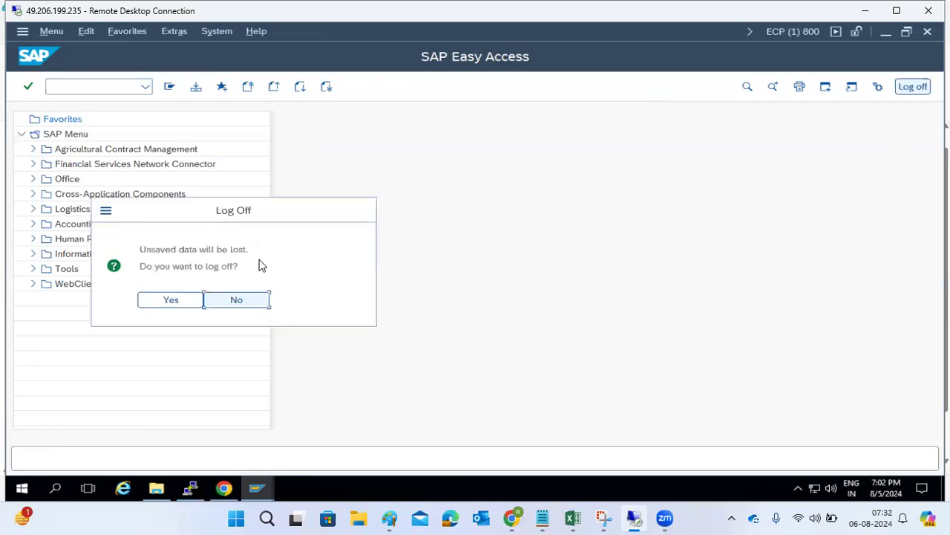
click(165, 301)
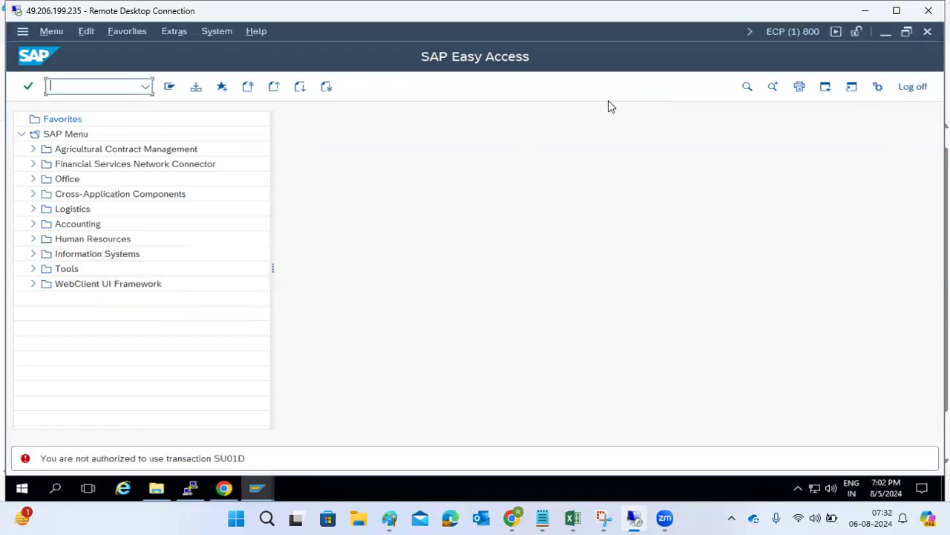
- Log off from the remaining ECP session and return to the SAP Easy Access menu in ECD client 100
click(927, 33)
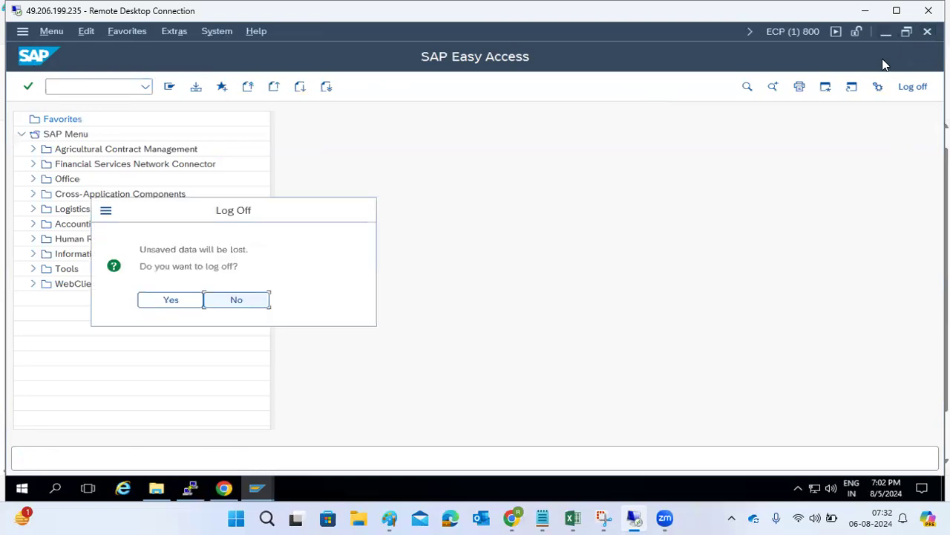
click(186, 300)
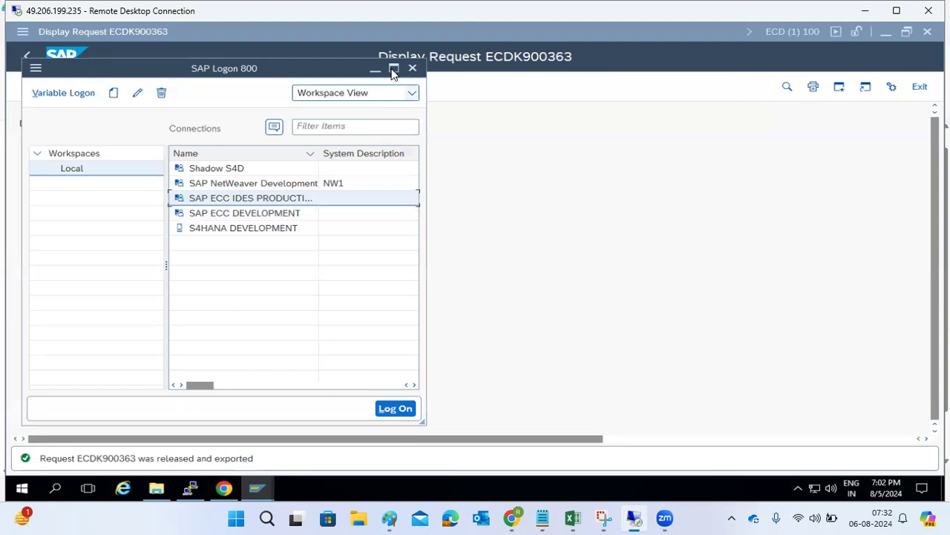
click(564, 183)
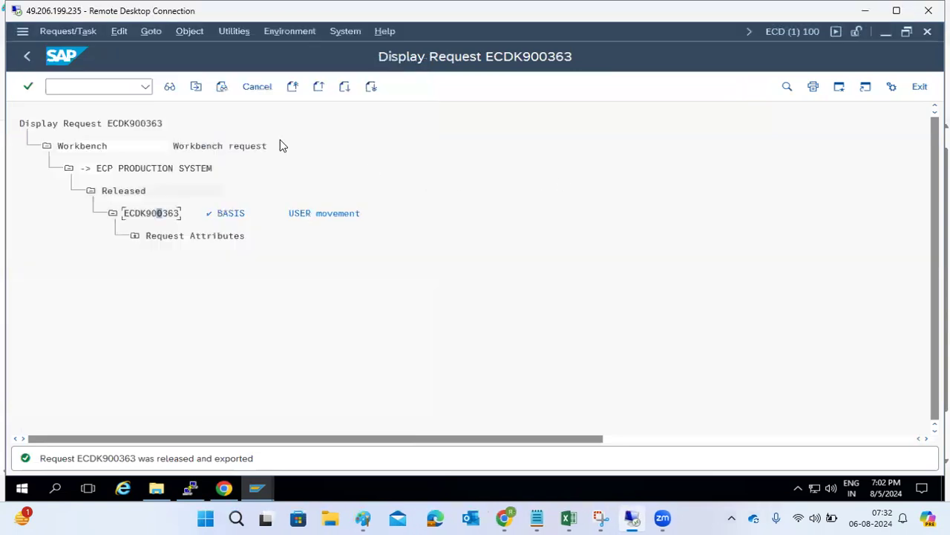
click(28, 57)
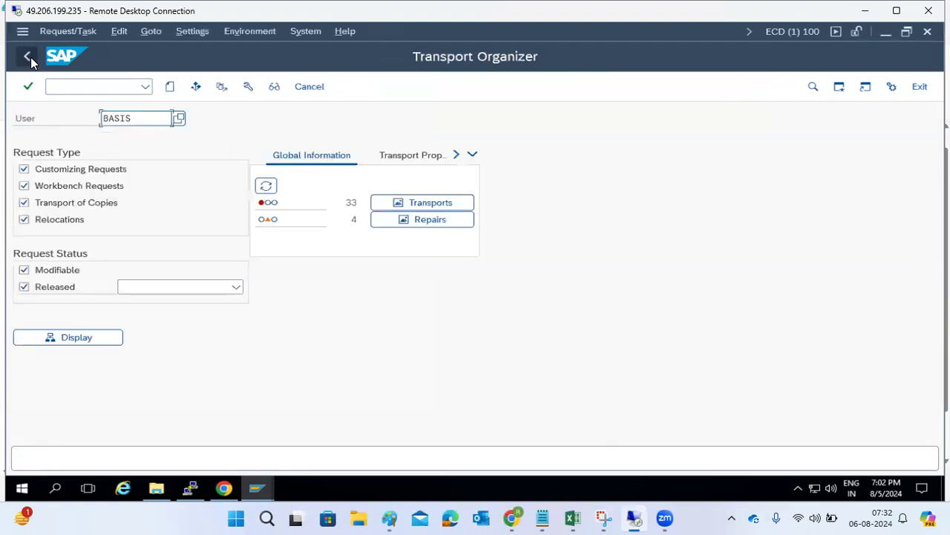
click(28, 58)
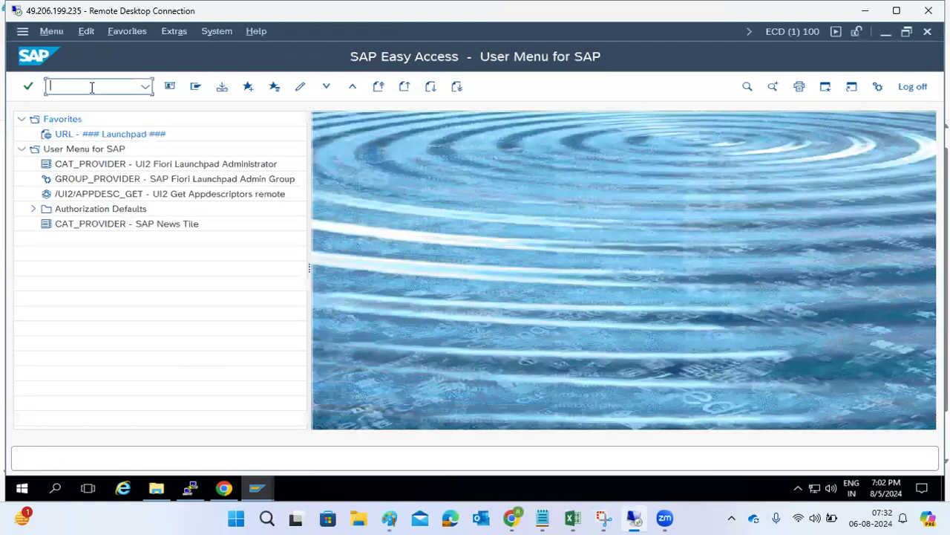
- Open table USR02 in the Data Browser with transaction SE16 and check its number of entries in ECD
text(se16)
key(Return)
key(ctrl+a)
text(USR02)
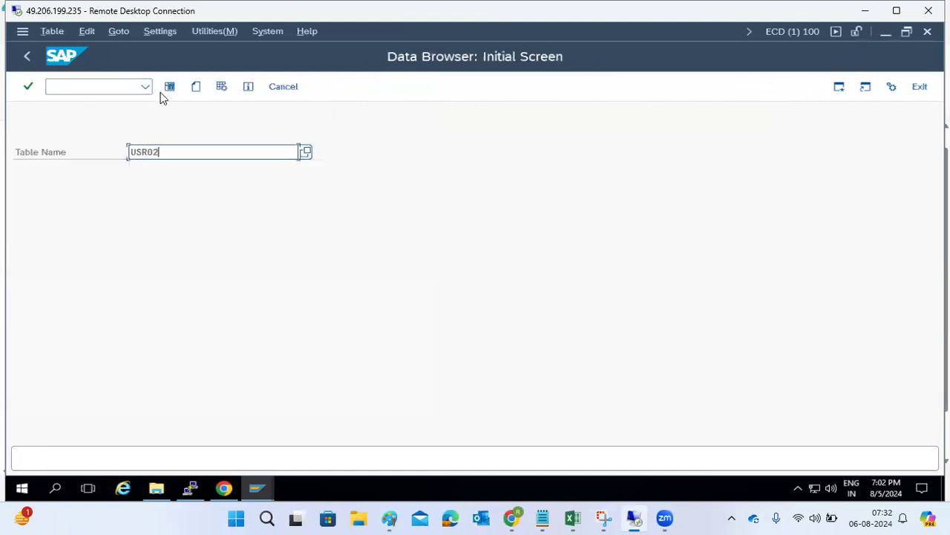
click(167, 89)
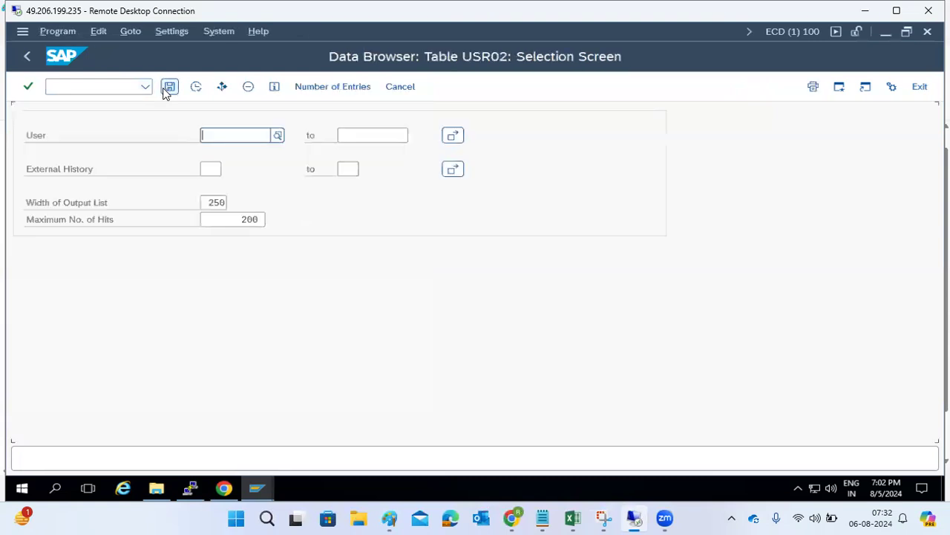
click(322, 89)
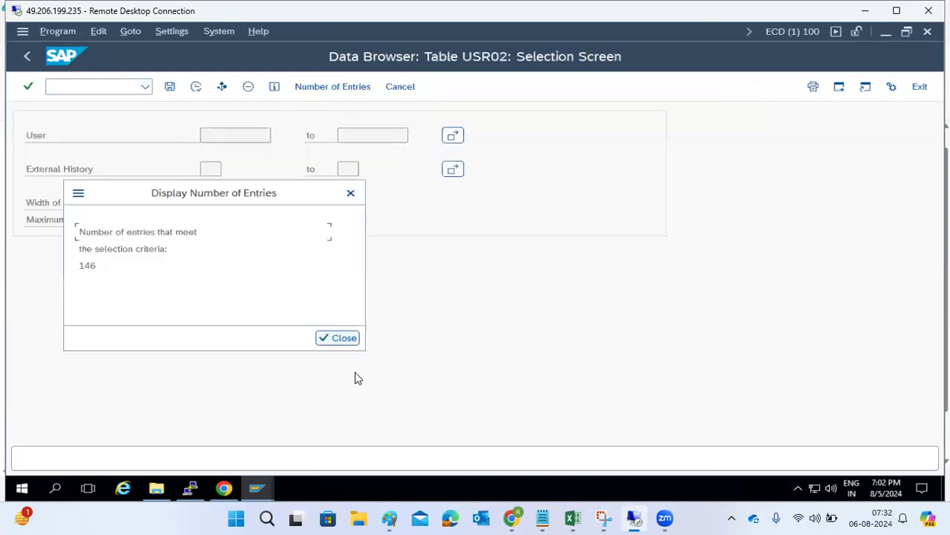
click(340, 340)
- List the USR02 entries with a maximum of 200 hits, then leave the Data Browser
click(195, 87)
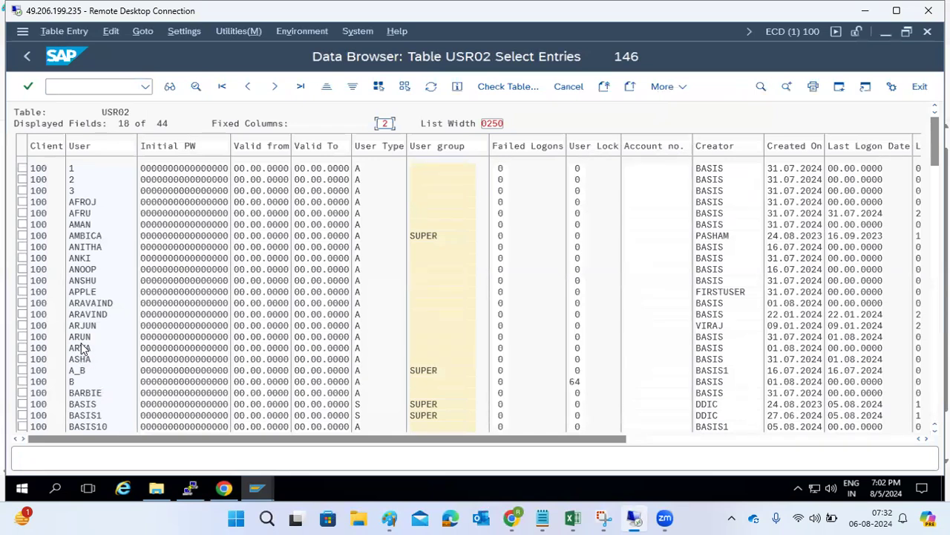
click(28, 58)
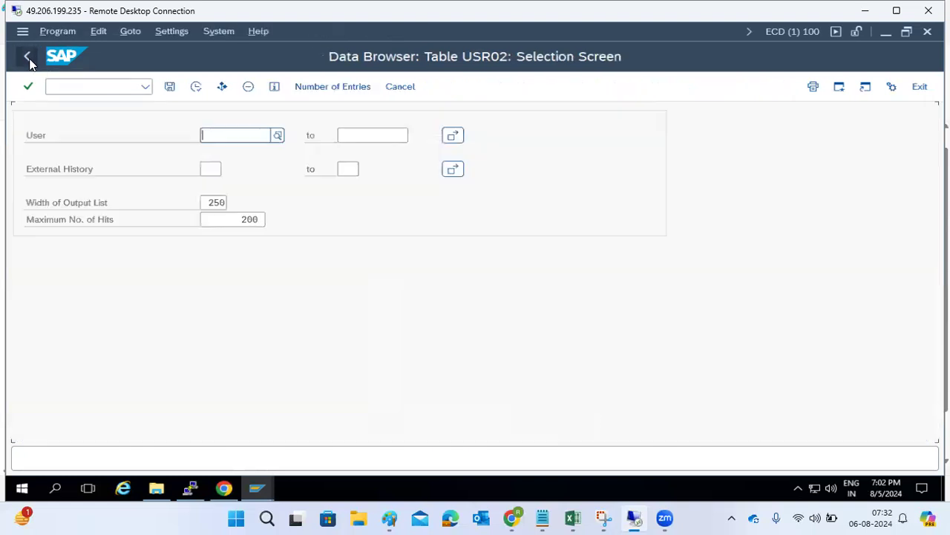
click(27, 58)
click(29, 63)
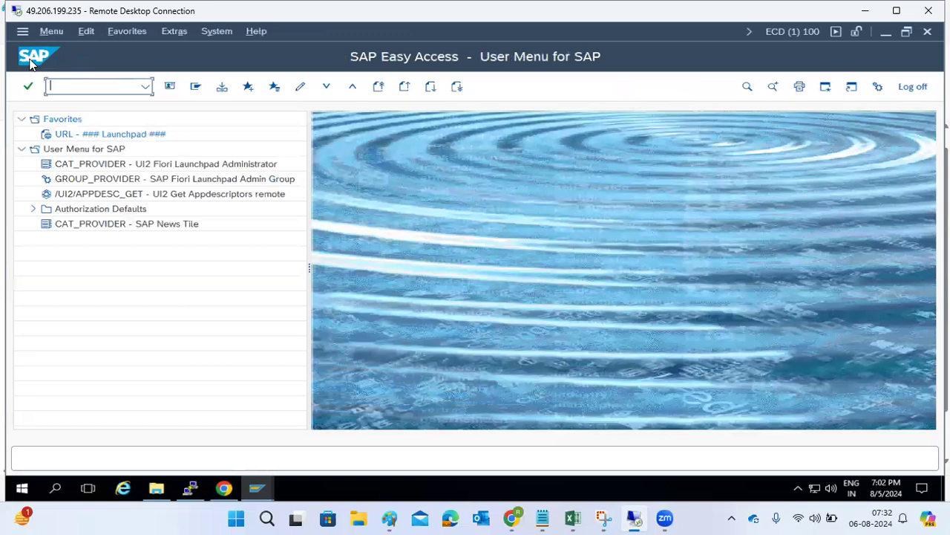
text(se01)
key(Return)
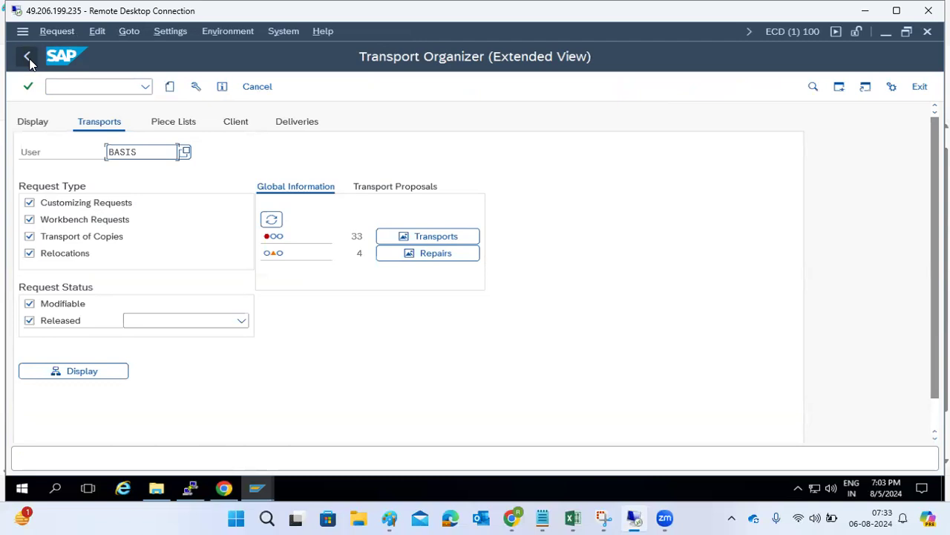
click(177, 89)
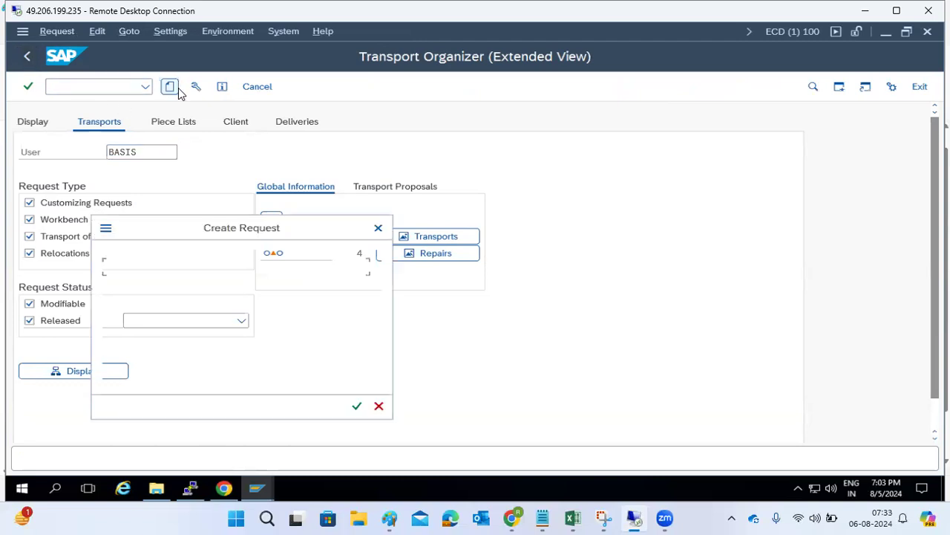
click(379, 405)
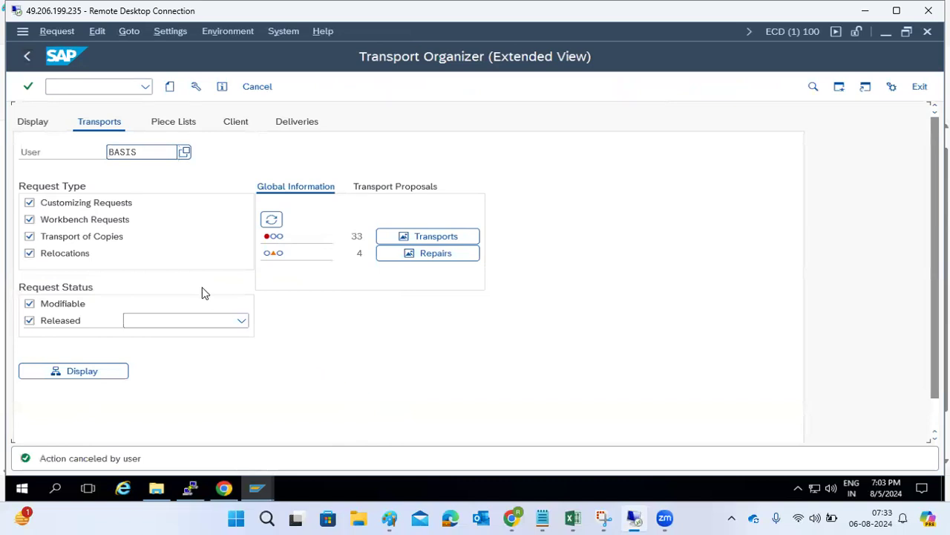
click(776, 34)
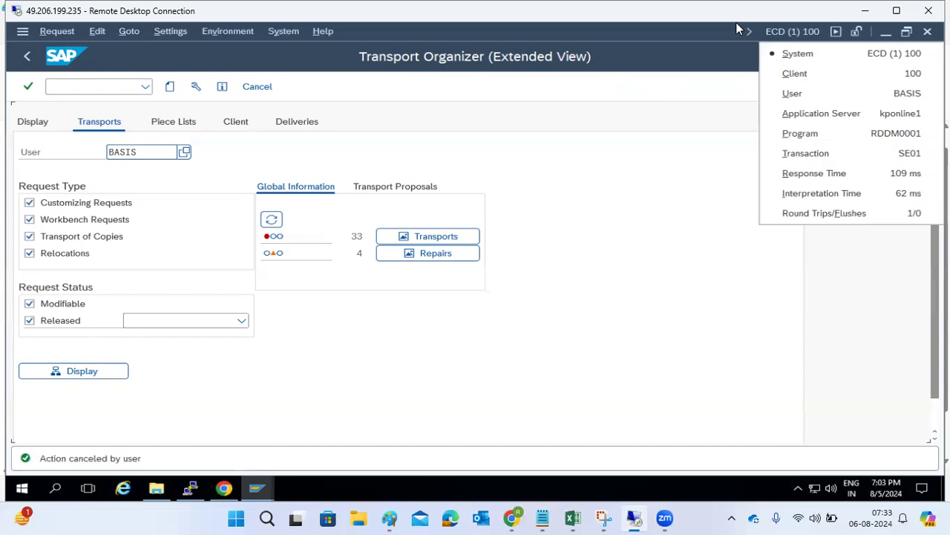
click(26, 57)
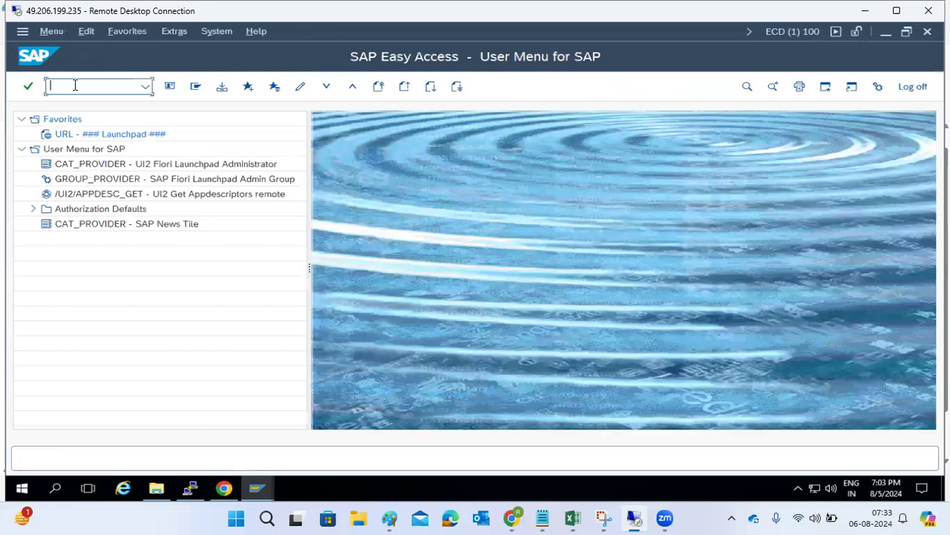
- Create a Workbench request in transaction SE01 with the short description "Company code changes" and target ECP
text(se01)
key(Return)
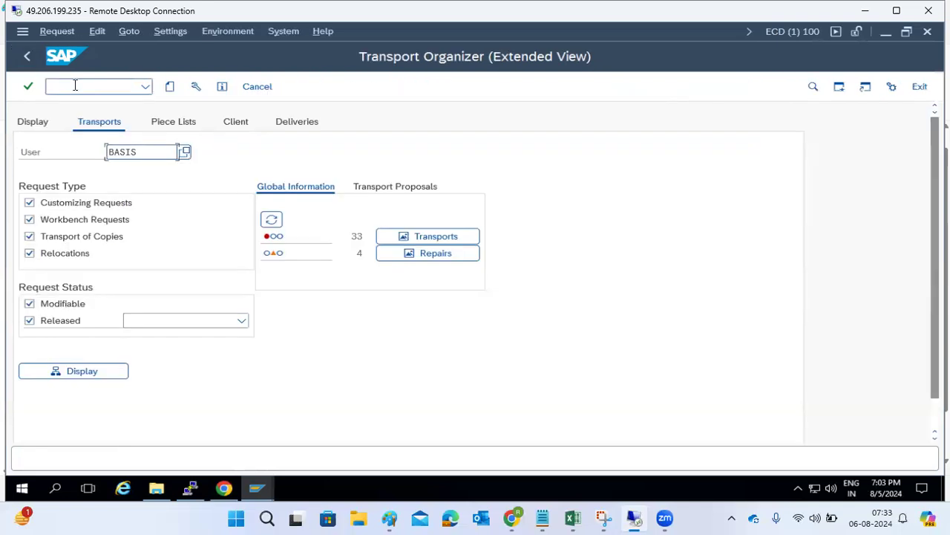
click(169, 87)
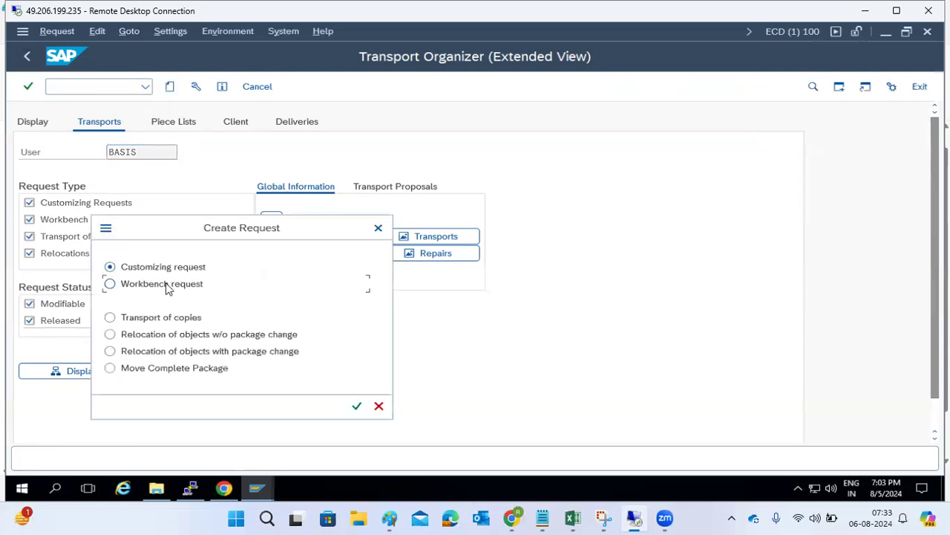
click(167, 287)
click(357, 407)
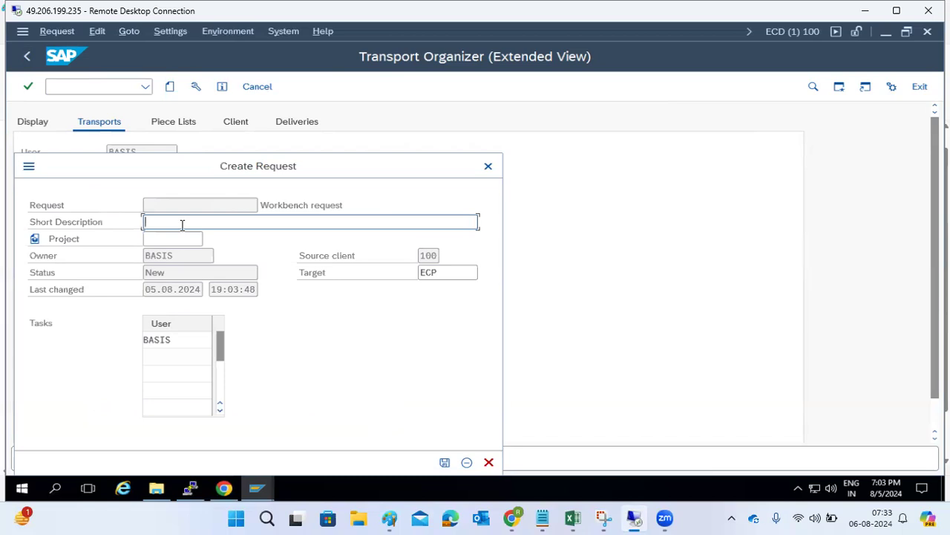
text(Company code changes)
key(Return)
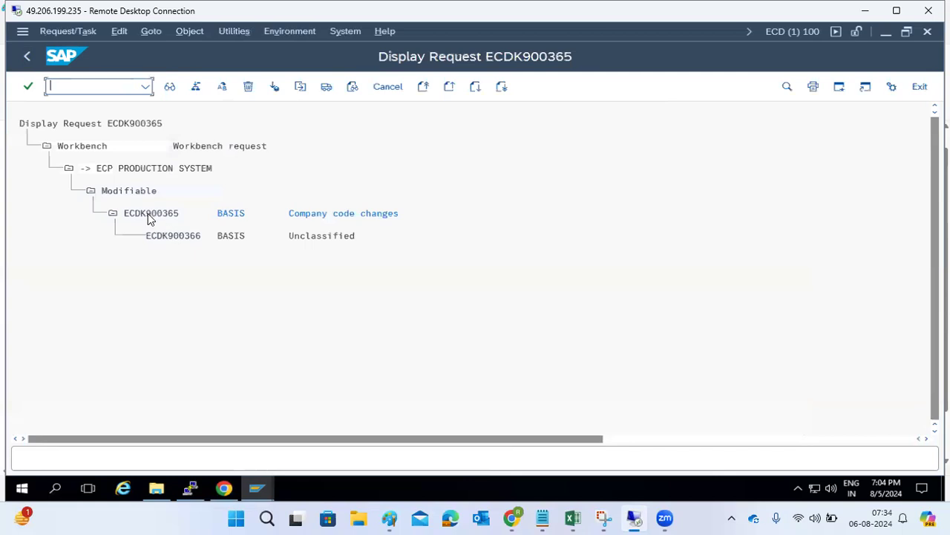
- Try to edit the object list of the unclassified task under the Company code changes request, then return to the request
double_click(172, 237)
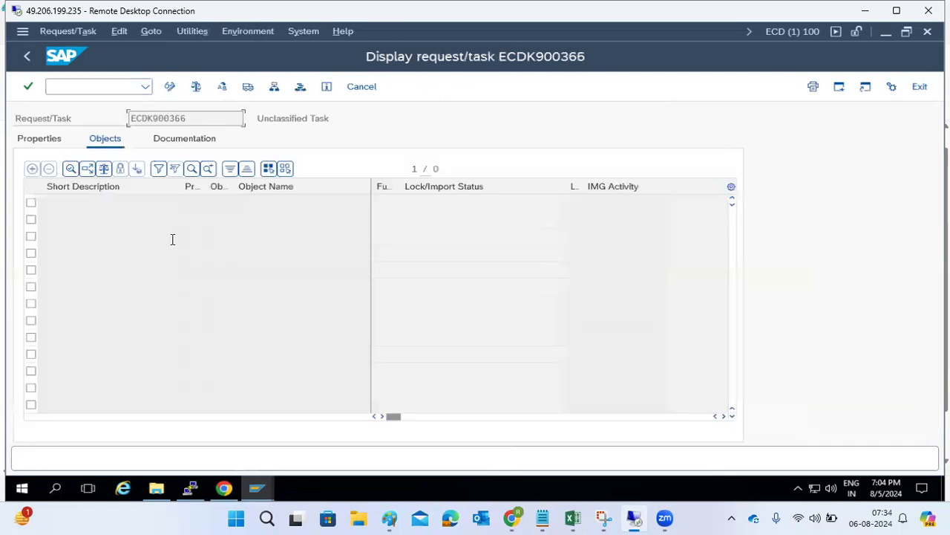
click(169, 87)
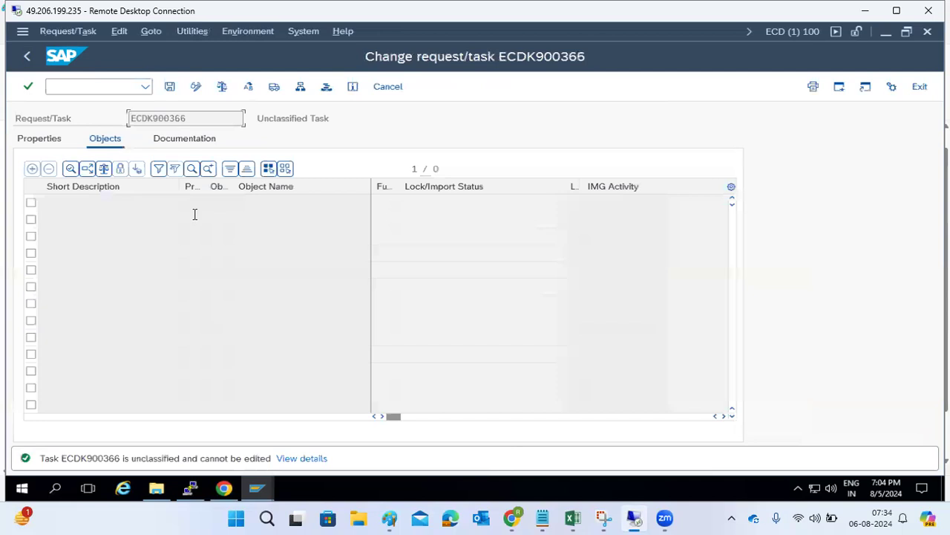
click(27, 56)
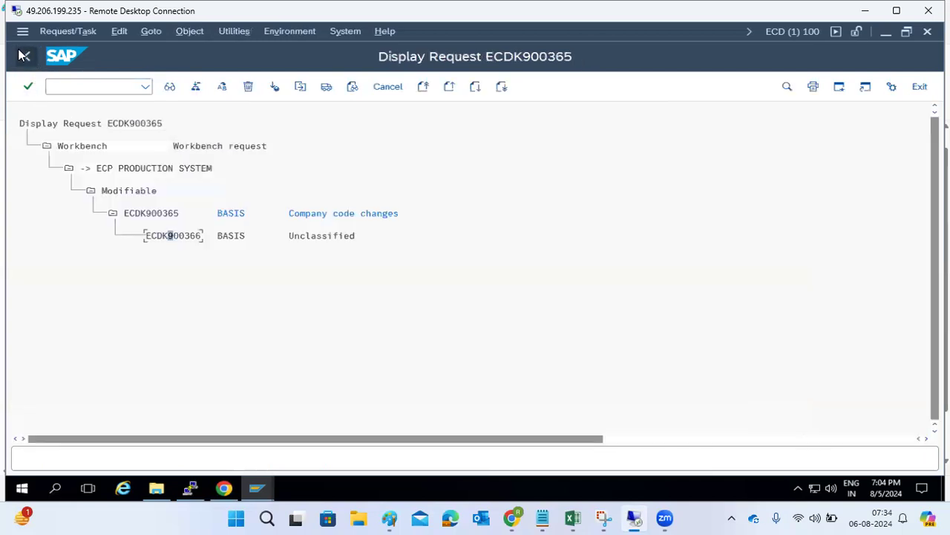
- Release the Company code changes request directly and return from its transport log overview
click(153, 214)
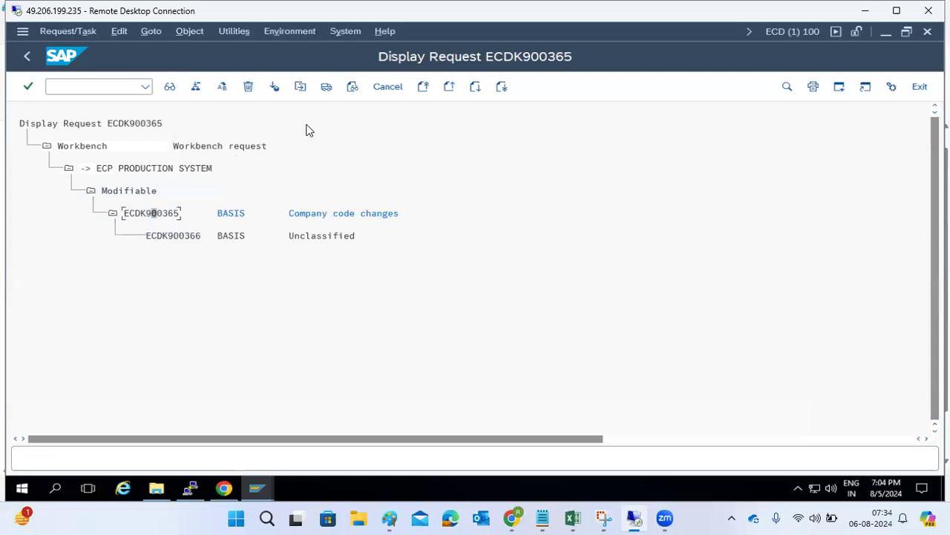
click(327, 89)
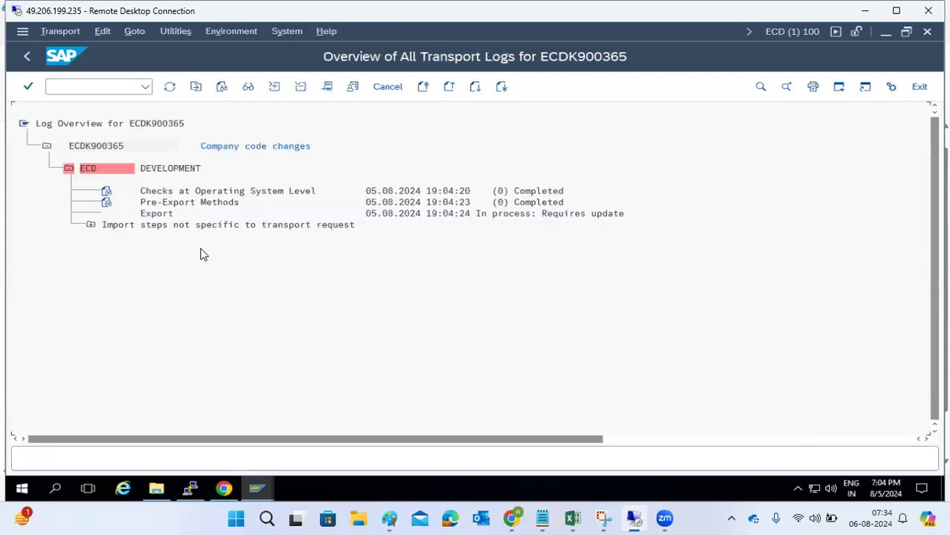
click(25, 57)
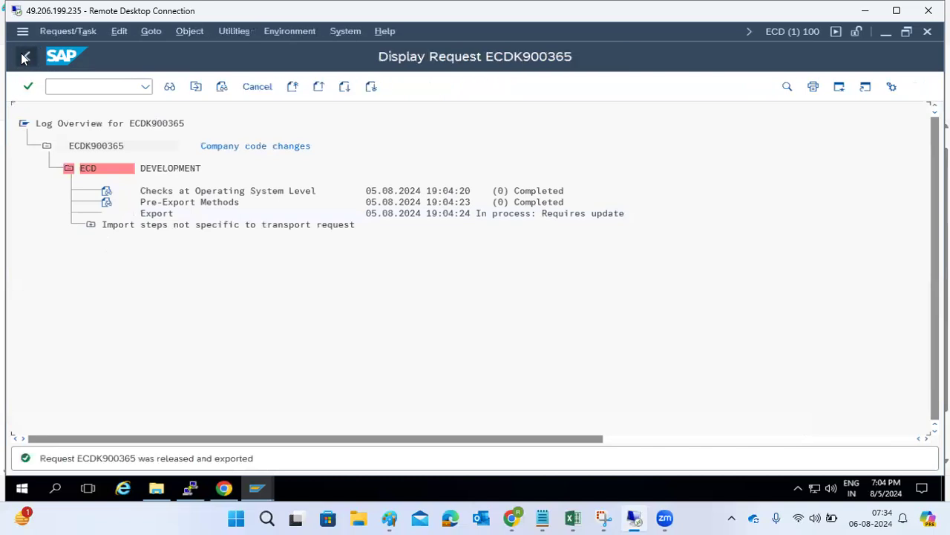
- Open the Transport Management System with /nstms and display the import queue of the ECP production system
click(71, 87)
text(/nstms)
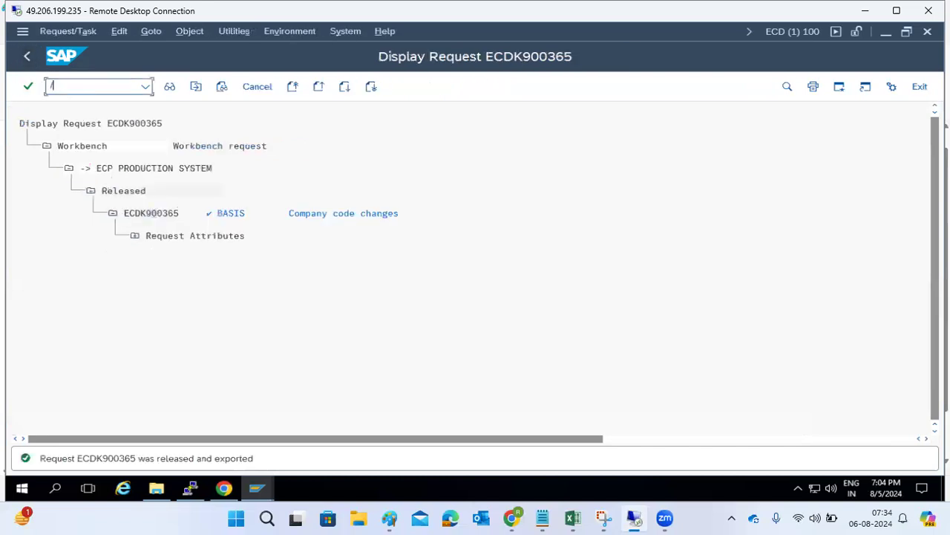
key(Return)
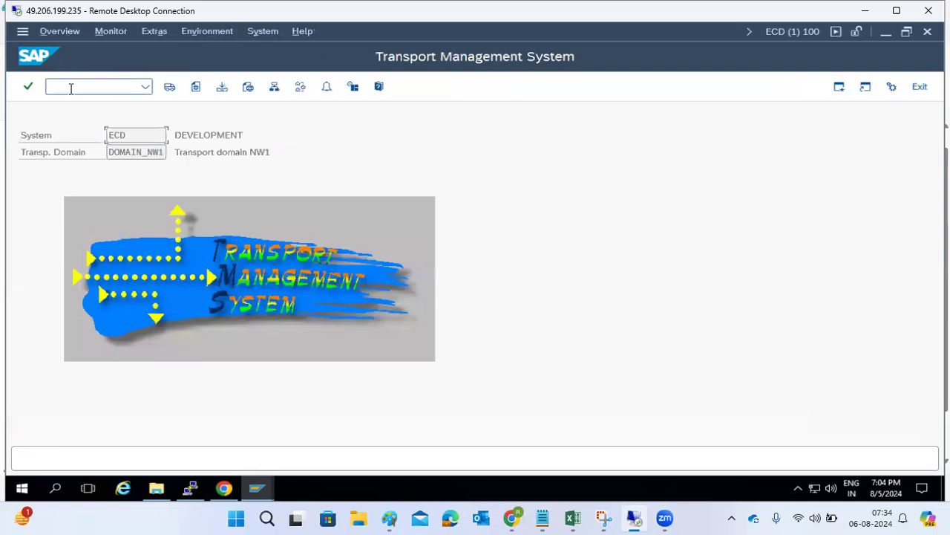
click(169, 88)
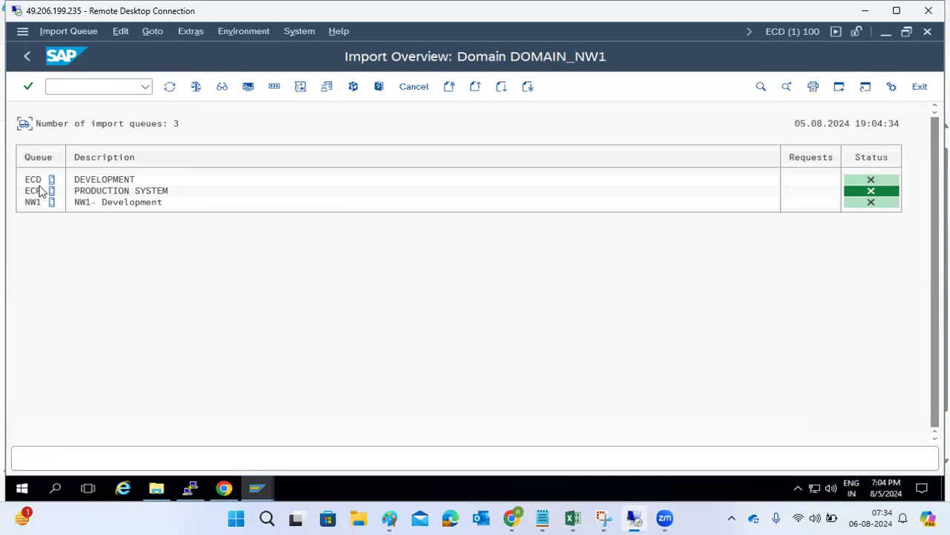
double_click(35, 190)
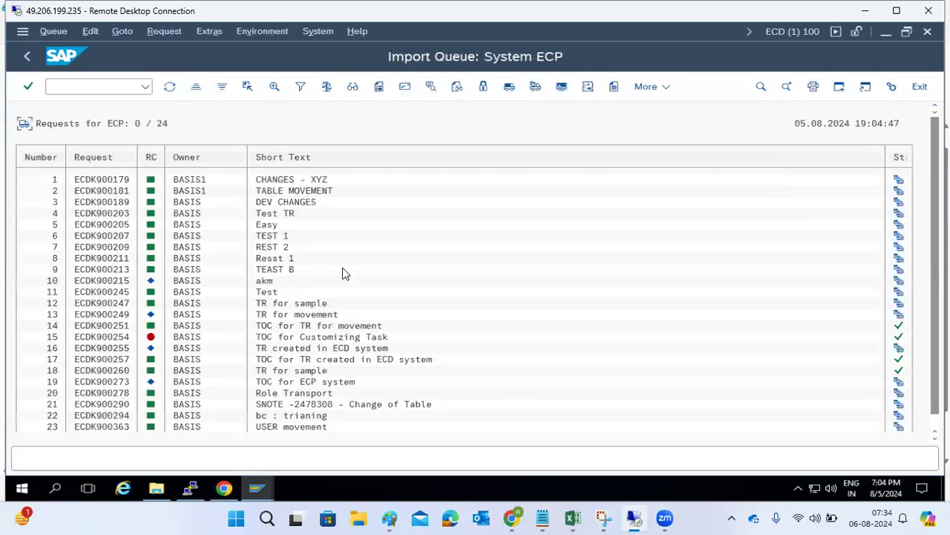
- Import the Company code changes request into ECP client 101 immediately, enabling Import Transport Request Again, Overwrite Originals and Ignore Invalid Component Version
drag(934, 397, 935, 421)
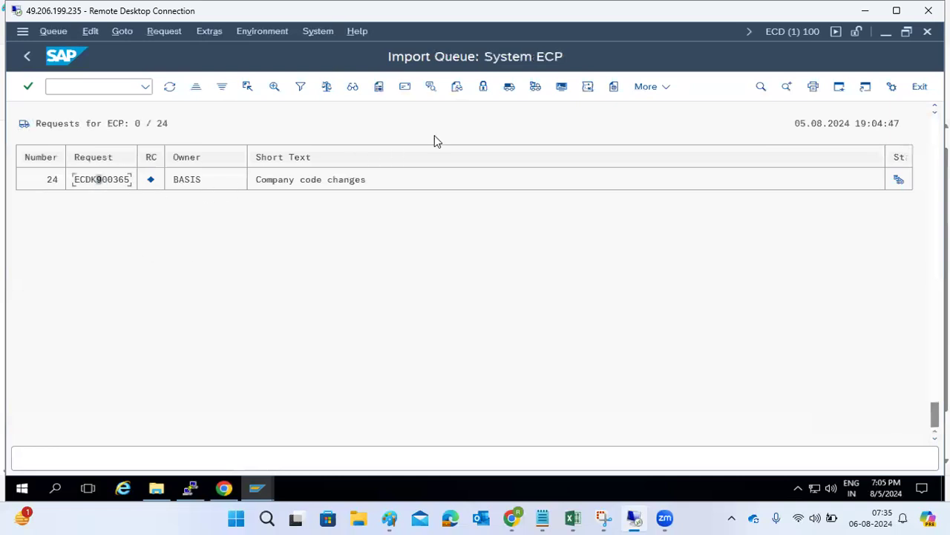
click(536, 86)
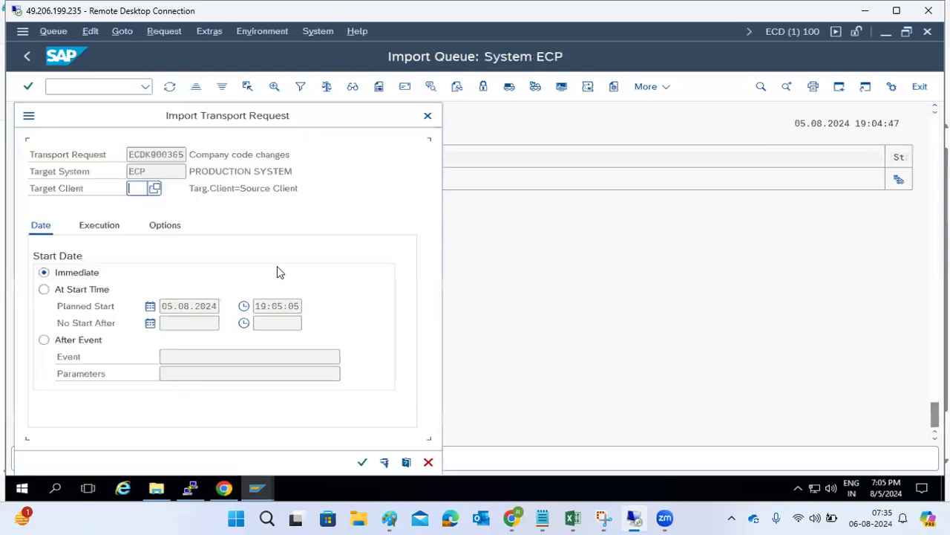
click(156, 187)
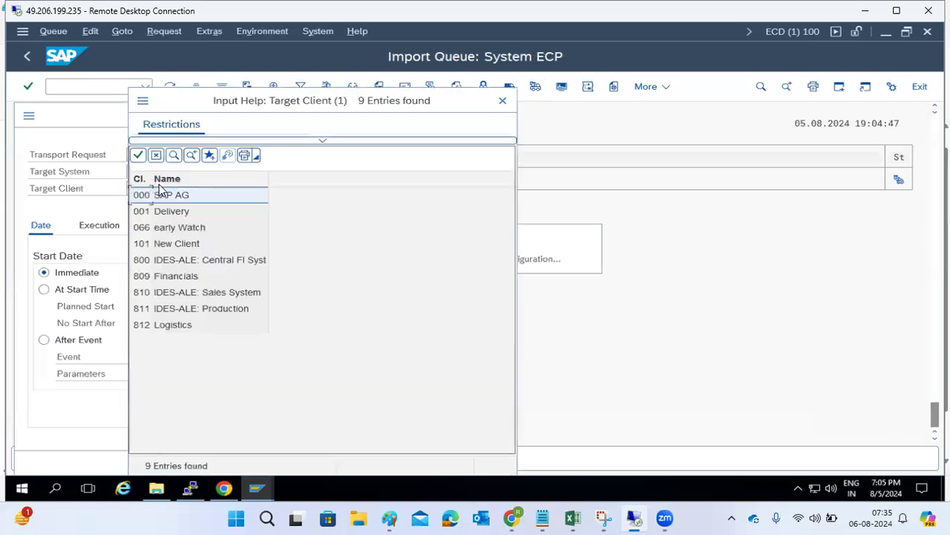
double_click(170, 244)
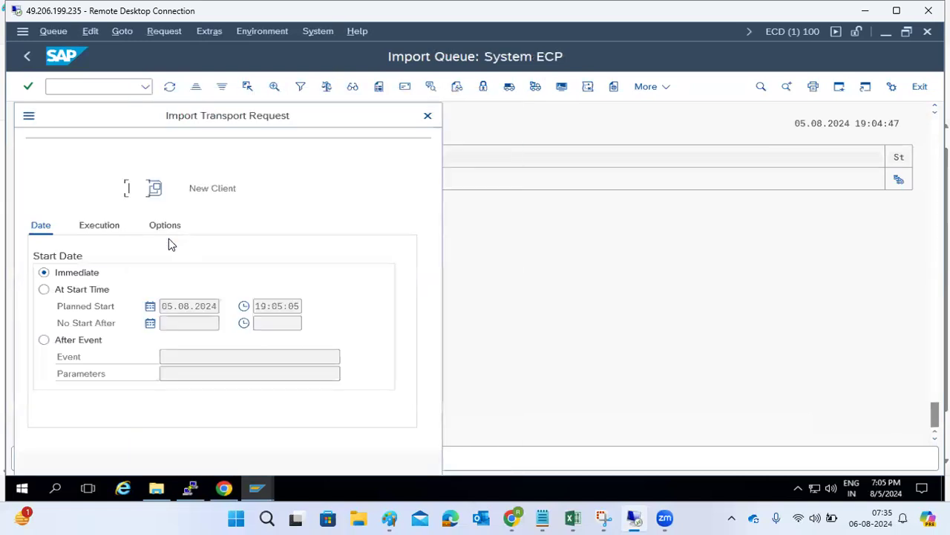
click(164, 230)
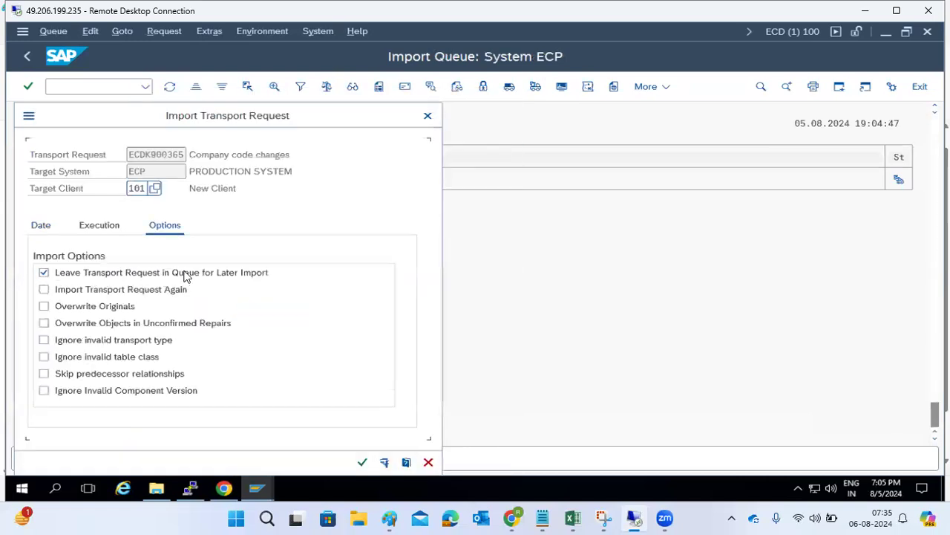
click(82, 390)
click(72, 290)
click(79, 306)
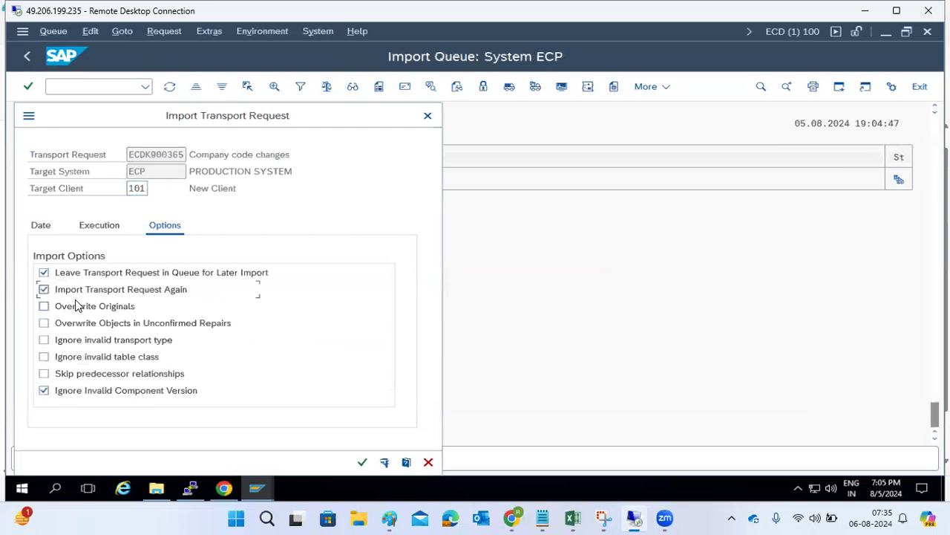
click(362, 462)
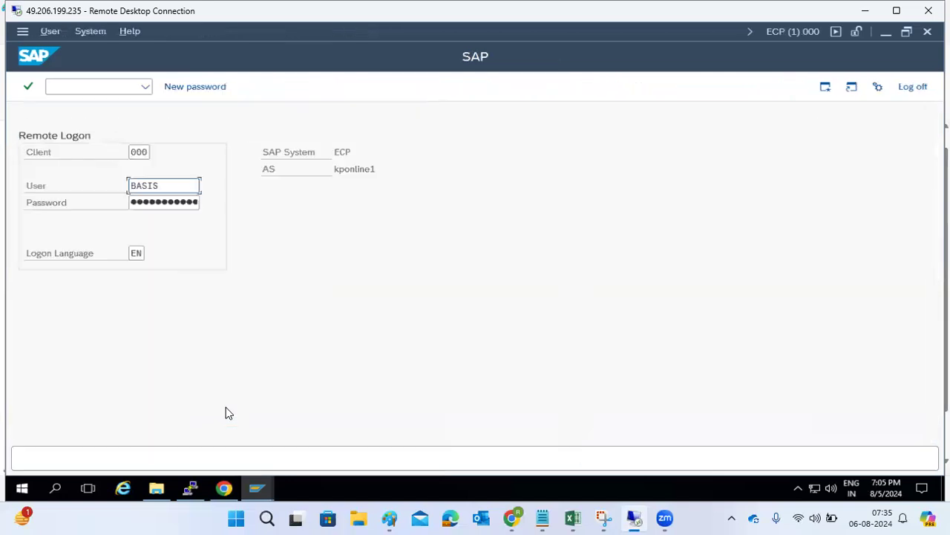
- Log on remotely to ECP client 800 with the account password to start the import
key(shift+Tab)
key(ctrl+a)
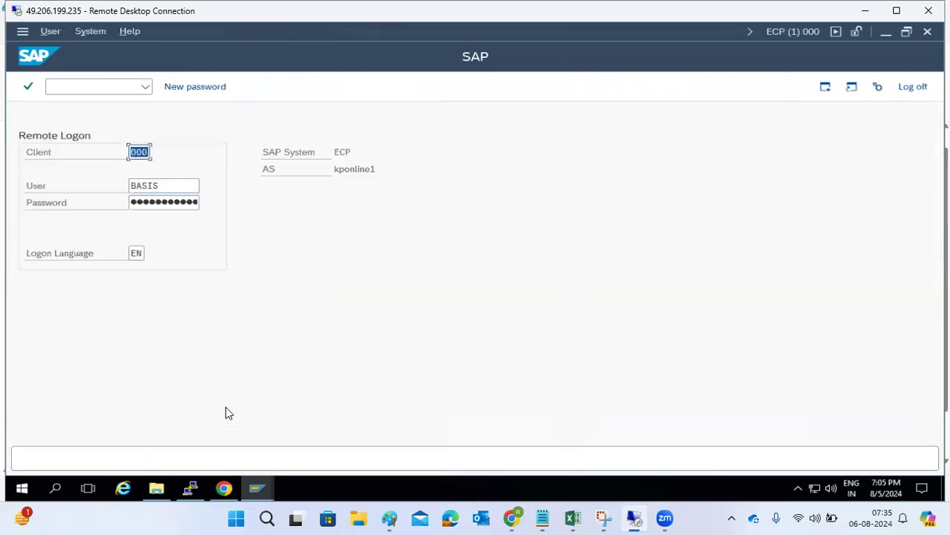
text(800)
key(Tab)
key(Tab)
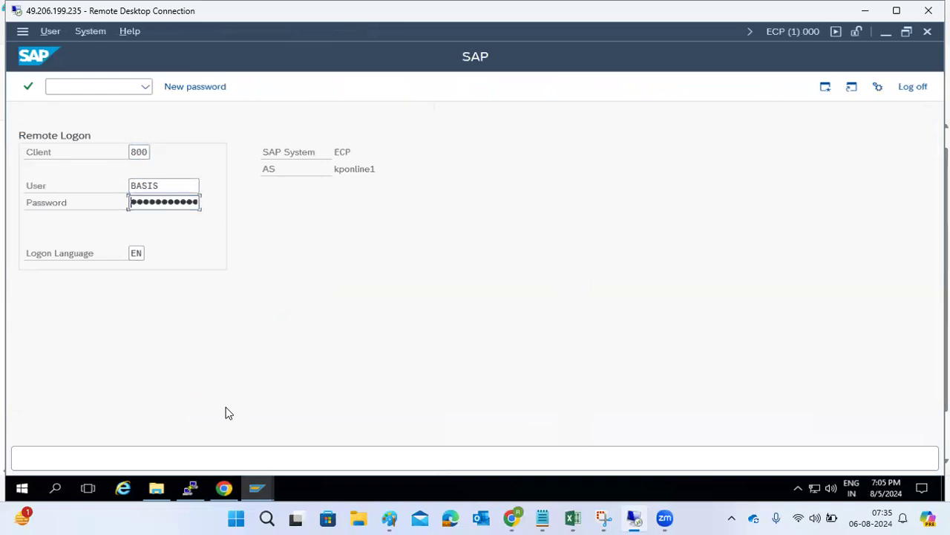
text(**********)
key(Return)
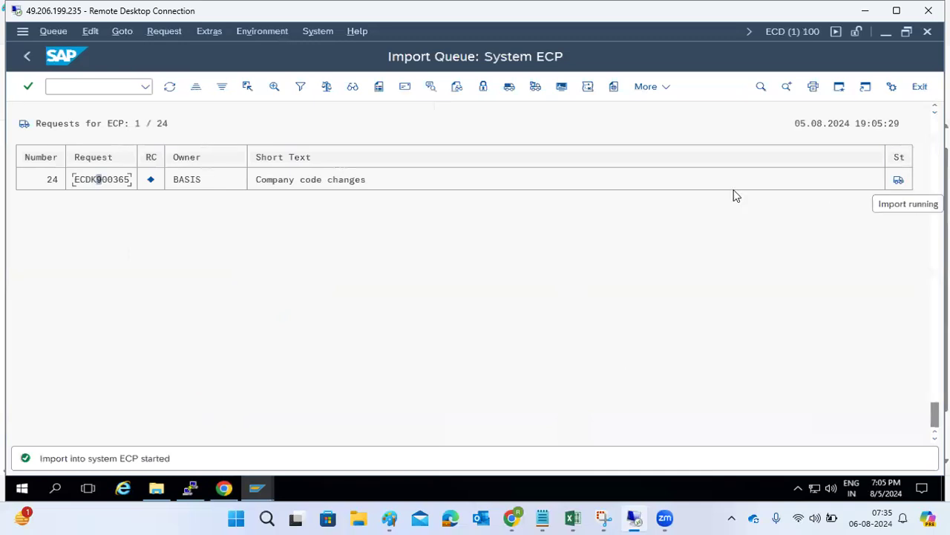
- Check the latest entries in ECP's tp system log, then return to the import queue and refresh it
click(122, 31)
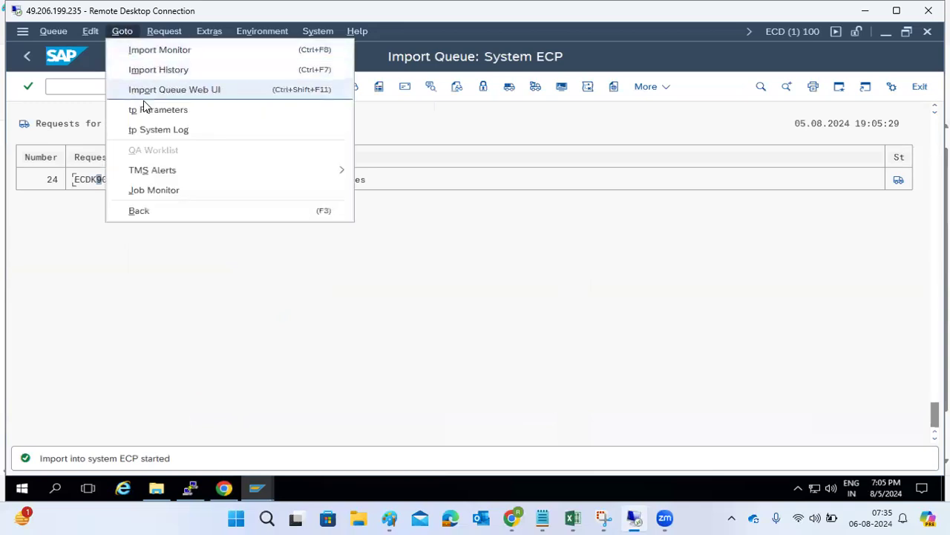
click(148, 130)
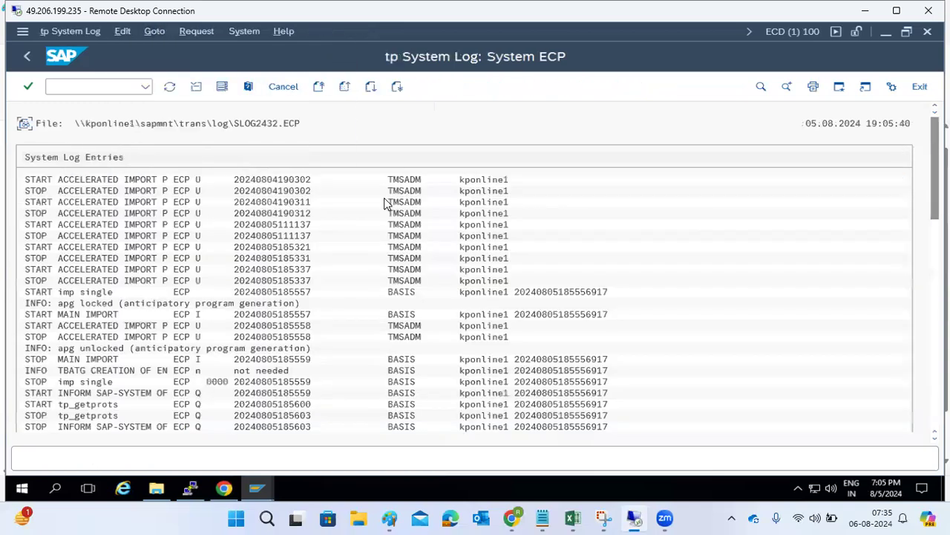
drag(935, 167, 935, 415)
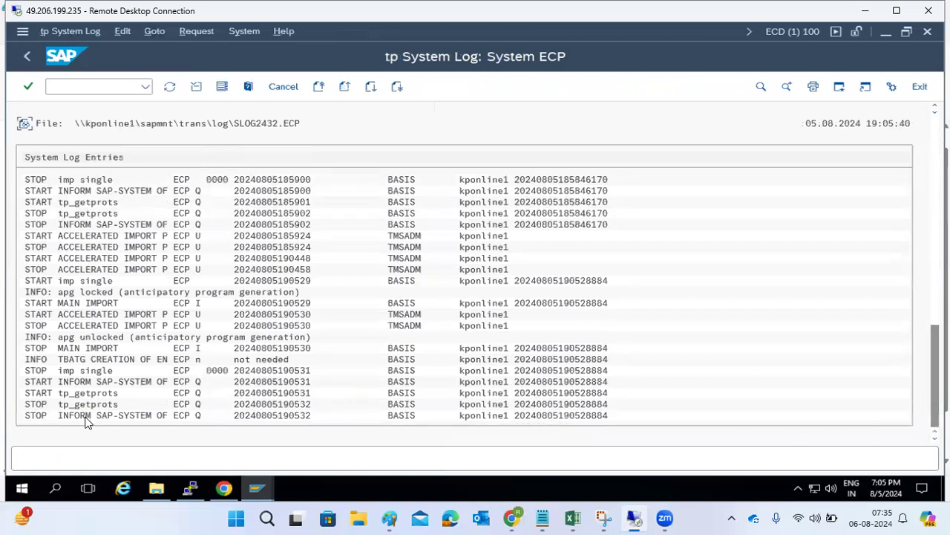
click(27, 56)
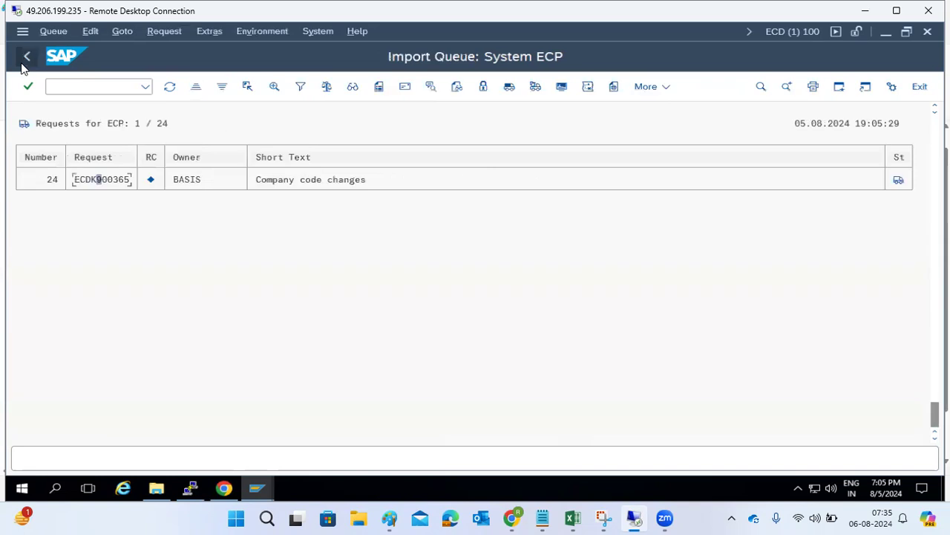
click(168, 90)
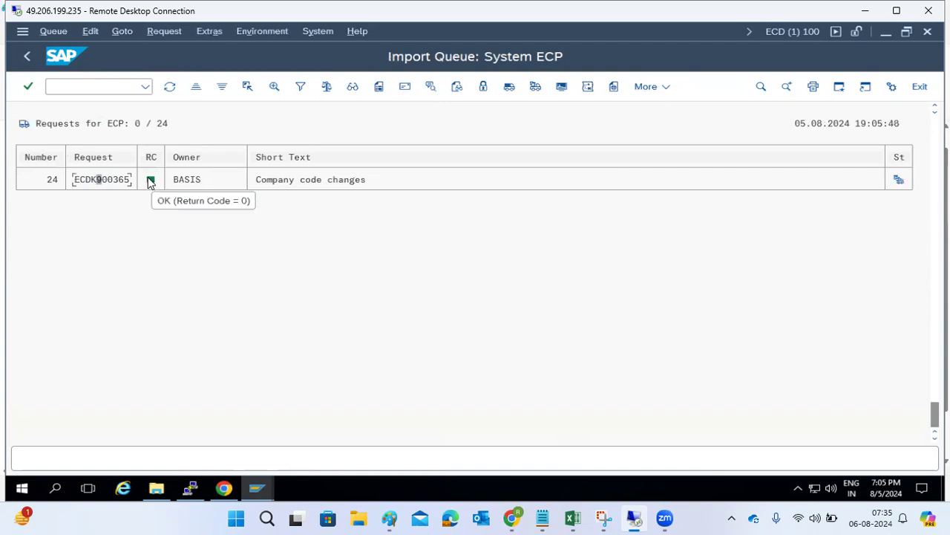
- Display ECP's import history with the start of its time interval set to 29.07.2023, then return to the queue
click(125, 35)
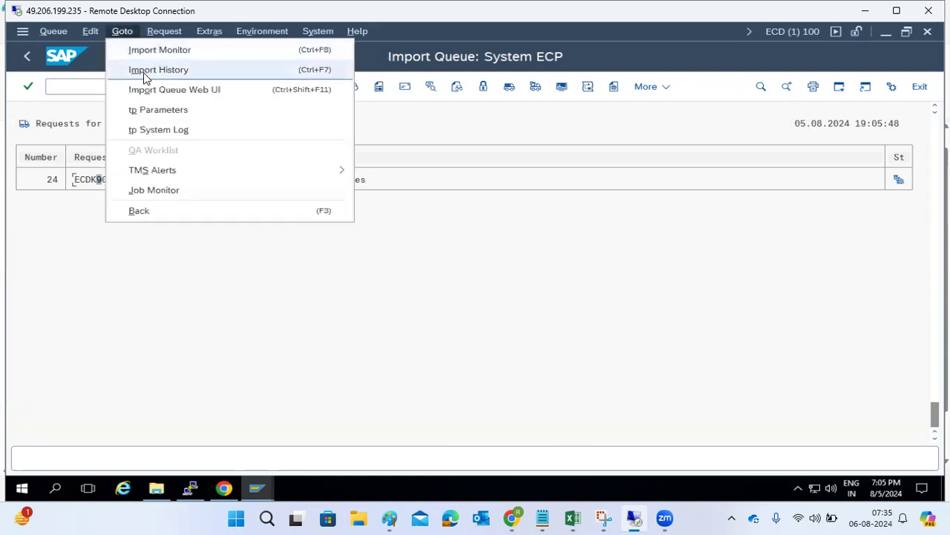
click(149, 70)
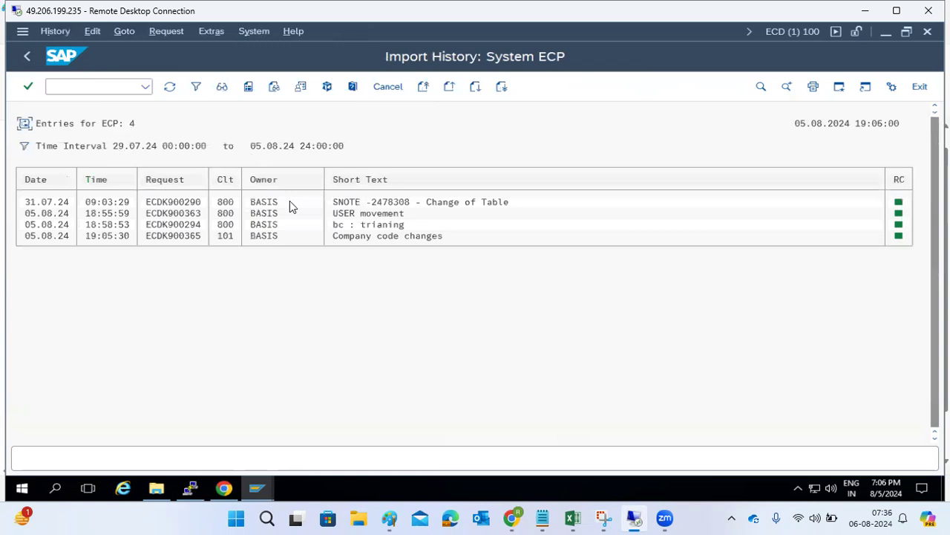
click(27, 149)
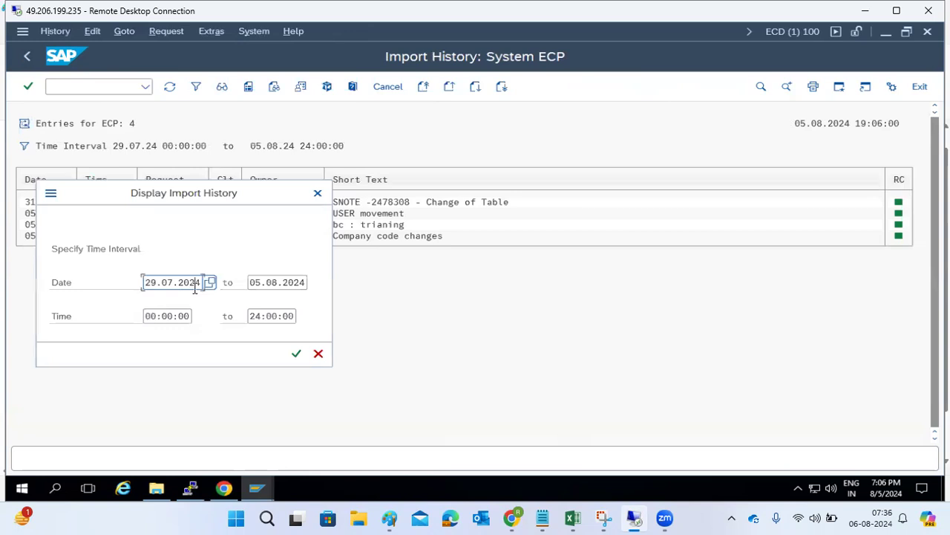
text(3)
click(294, 356)
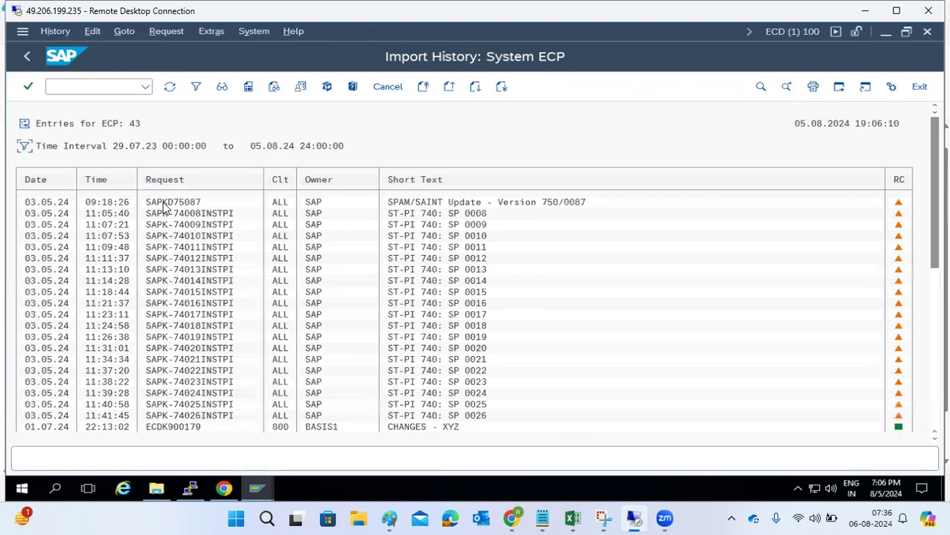
click(27, 55)
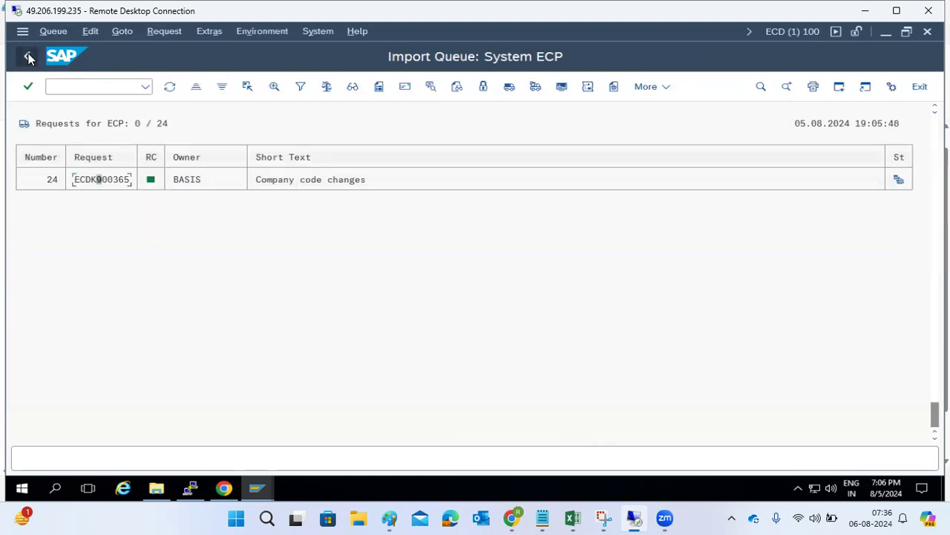
- Review the executed imports in ECP's import monitor and return to the import queue
click(122, 32)
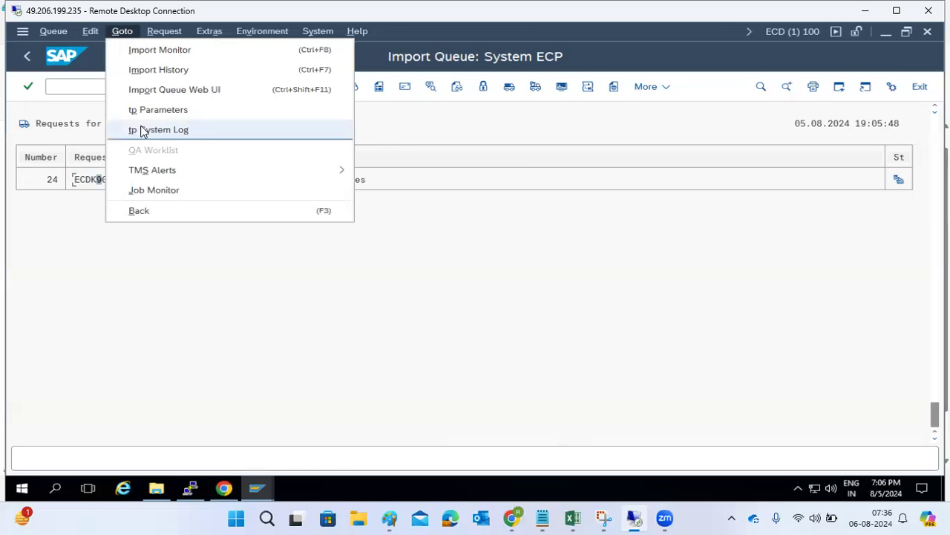
click(179, 50)
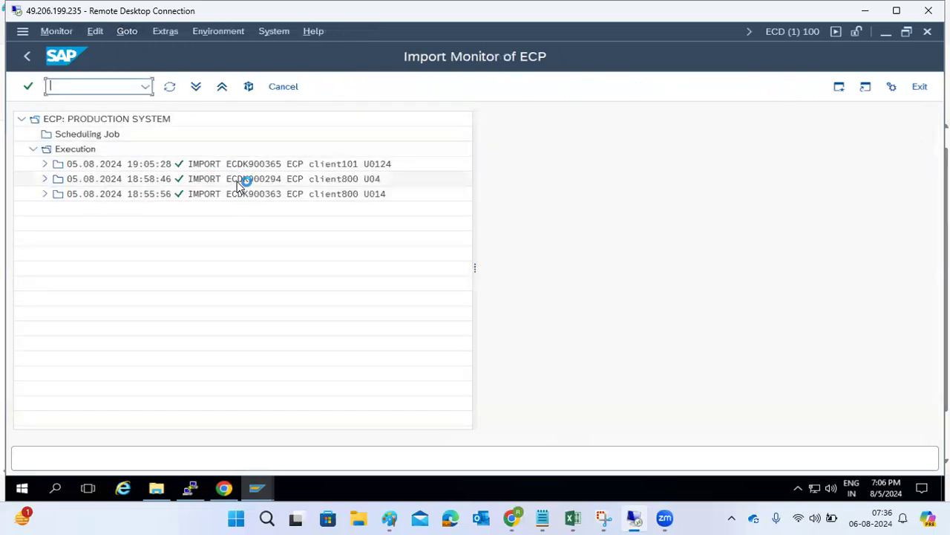
click(31, 55)
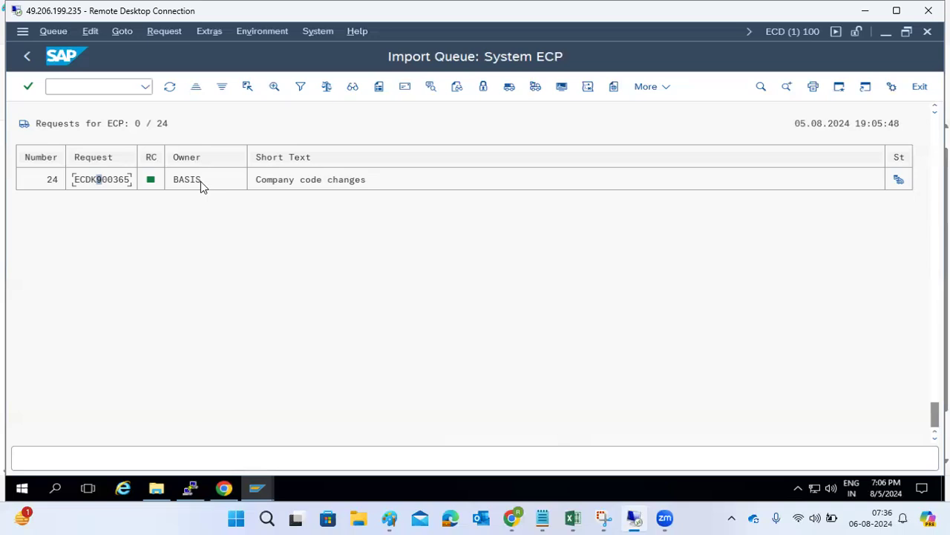
click(535, 86)
click(170, 230)
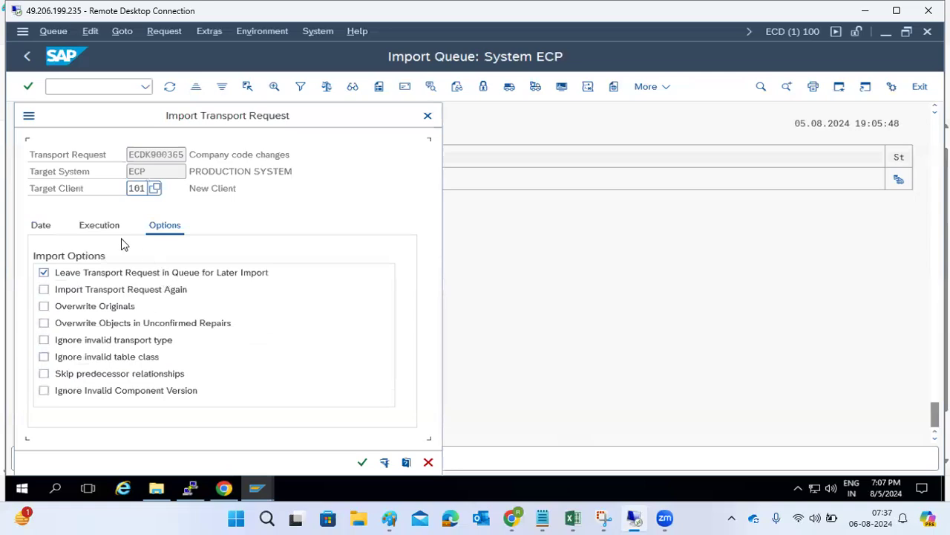
click(43, 289)
click(43, 305)
click(427, 116)
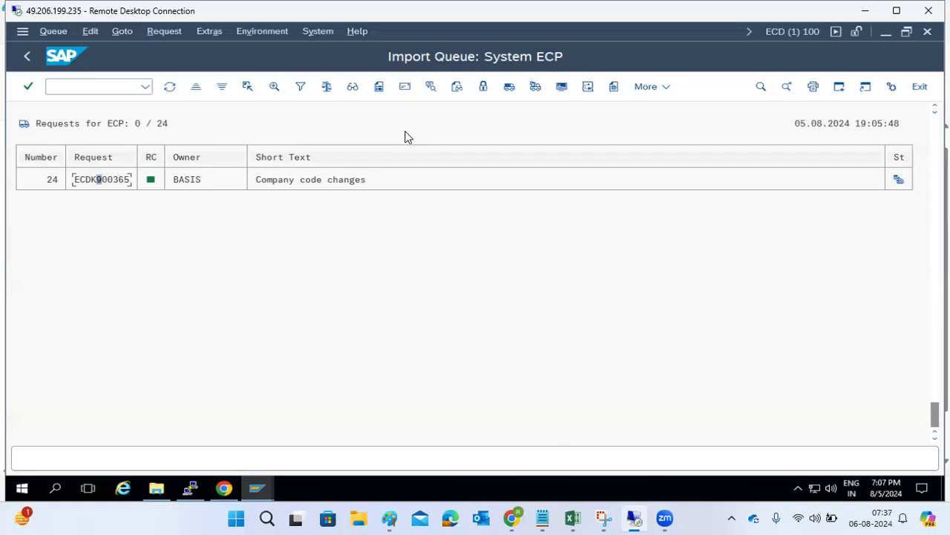
- Leave the import queue for the Transport Management System start screen and try to open role maintenance with /npfcg
click(28, 57)
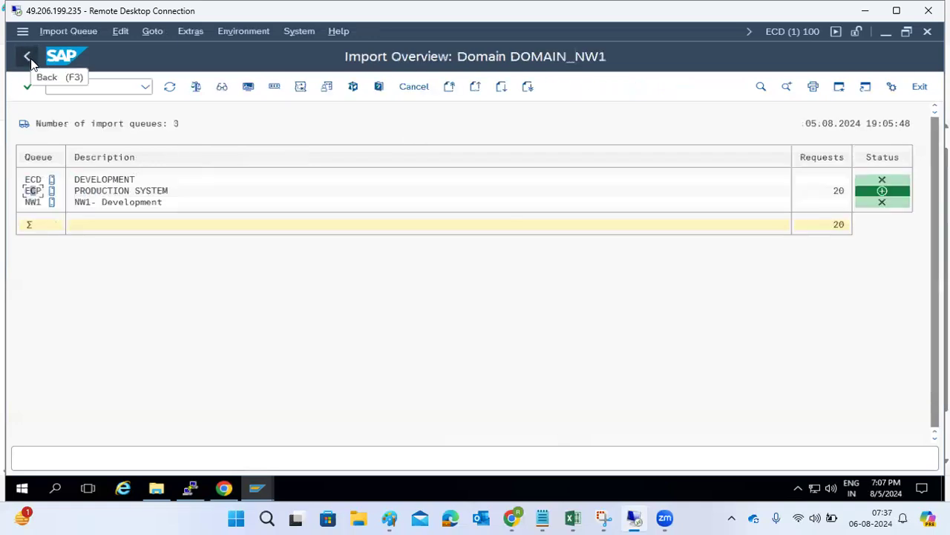
click(29, 59)
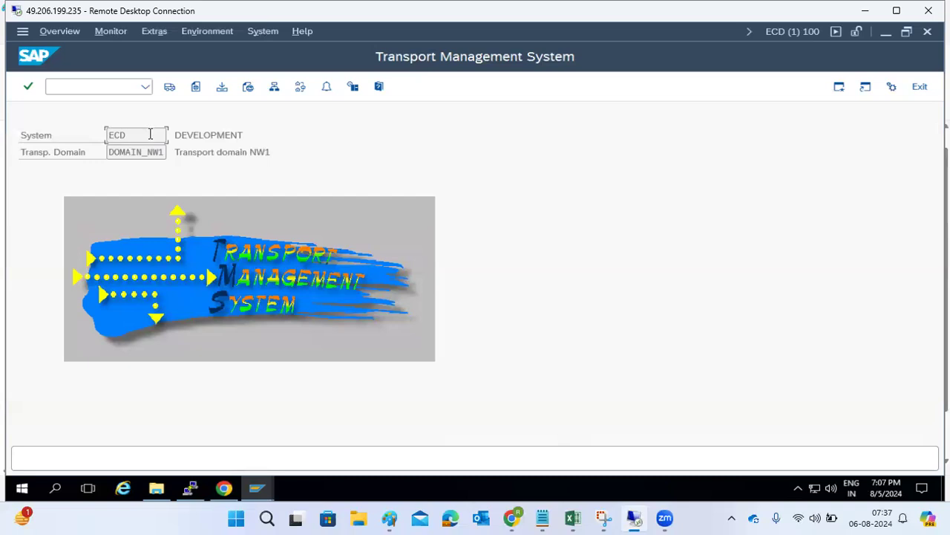
click(72, 89)
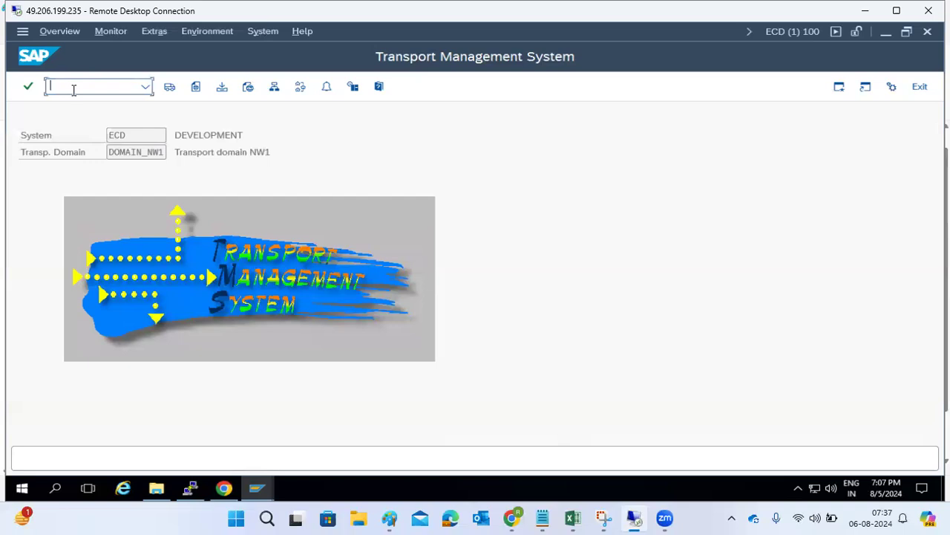
text(/npfcg)
key(Return)
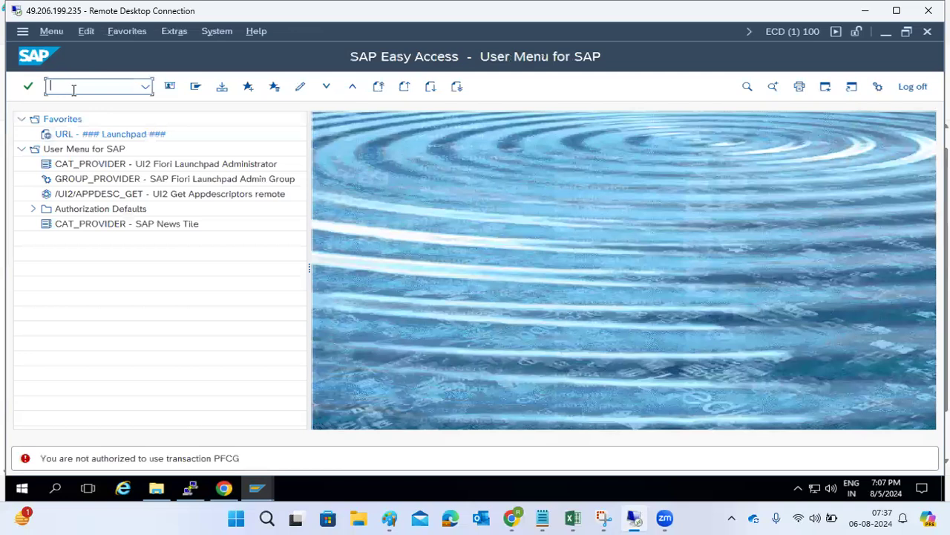
click(885, 31)
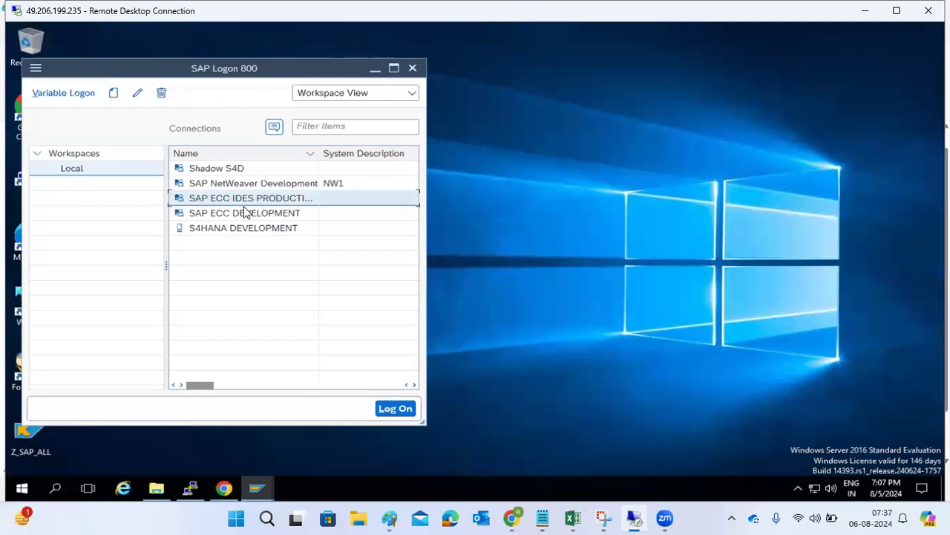
mouse_move(256, 488)
click(240, 388)
- Run stms and examine the enlarged transport routes, including the ZNW1 route from NW1 to ECP, then return to the start screen
text(stms)
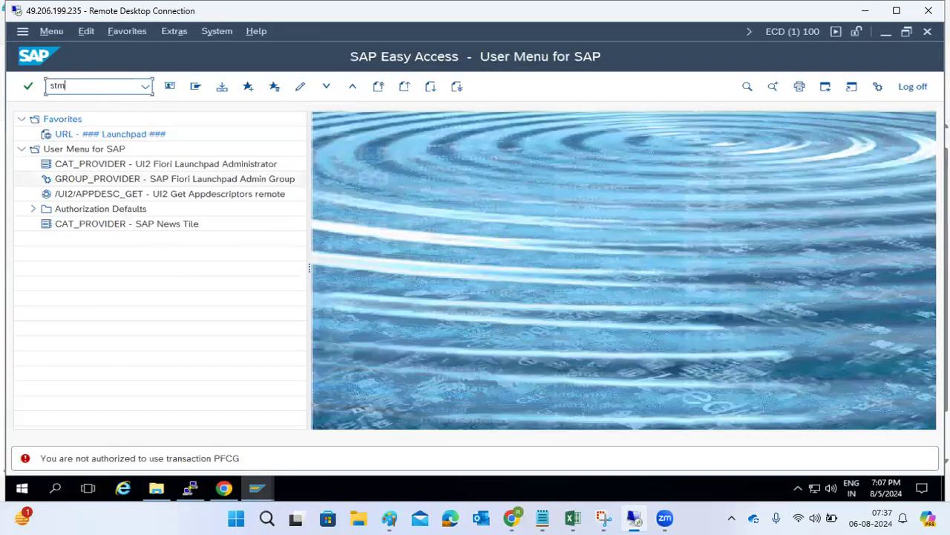
key(Return)
click(300, 86)
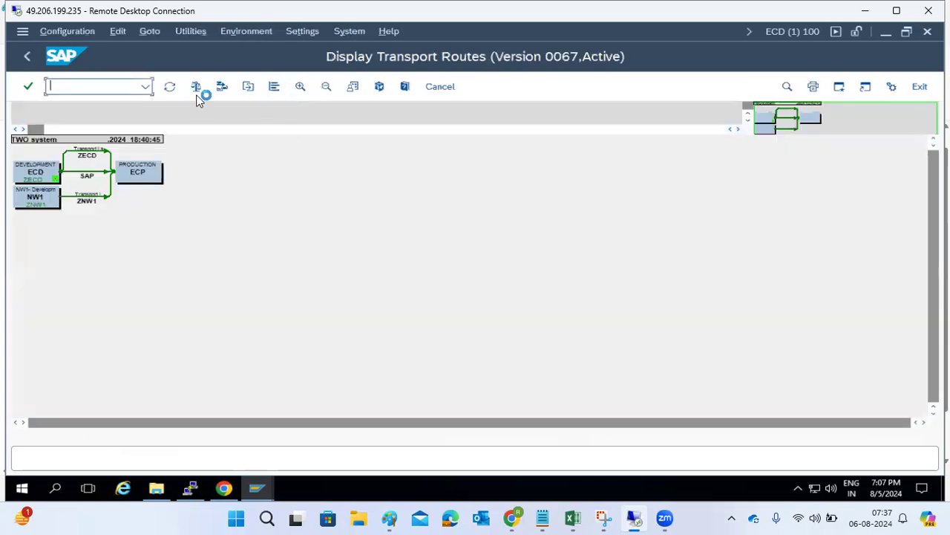
click(301, 86)
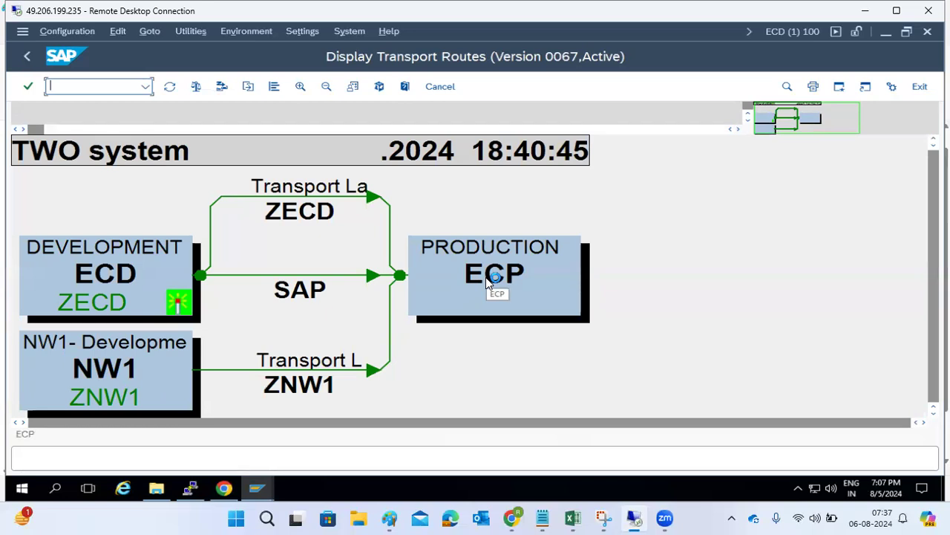
click(265, 361)
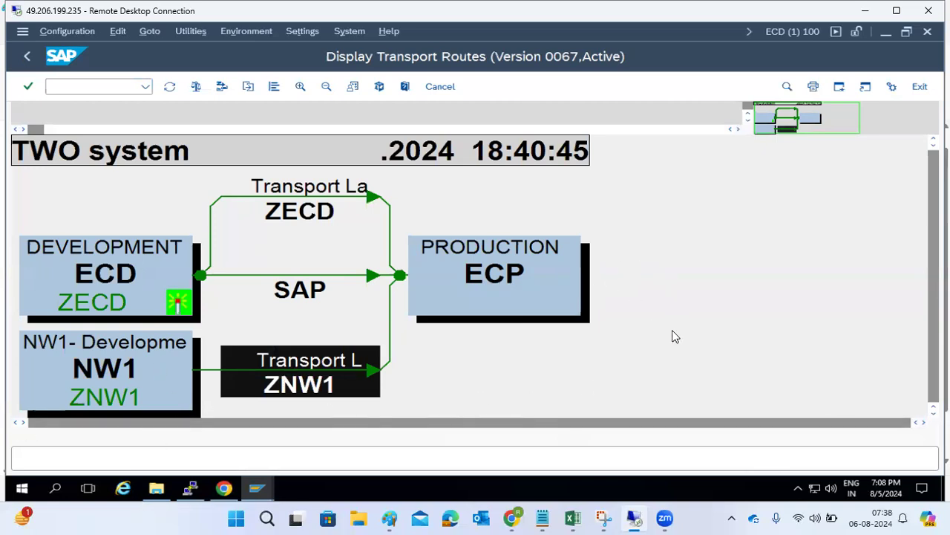
click(26, 57)
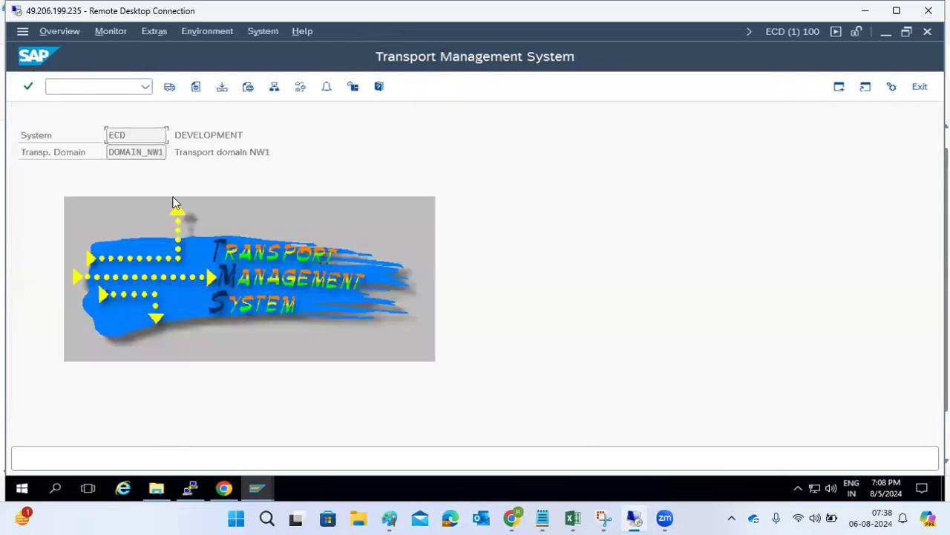
- Bring up SAP Logon, check the transport notes in Paint, then return to the remote desktop and log off the ECD session
mouse_move(256, 489)
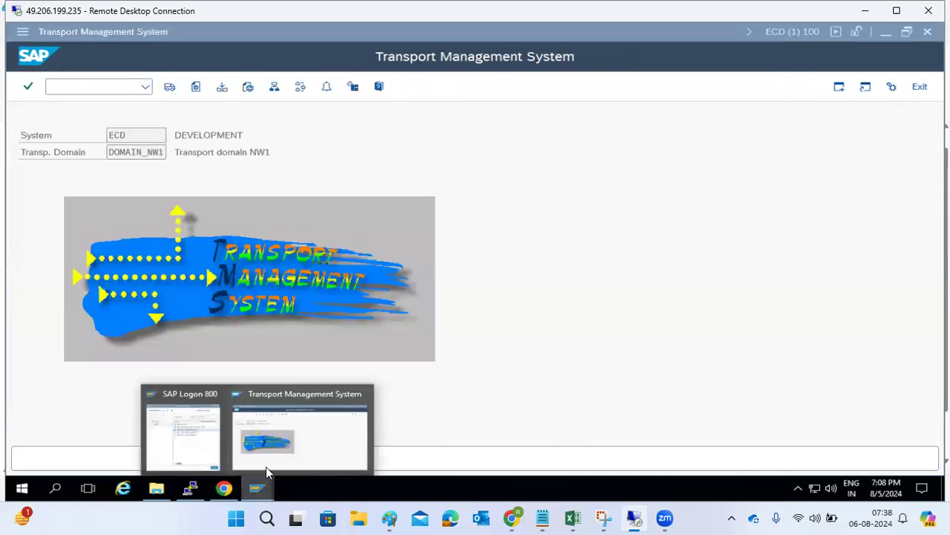
click(187, 410)
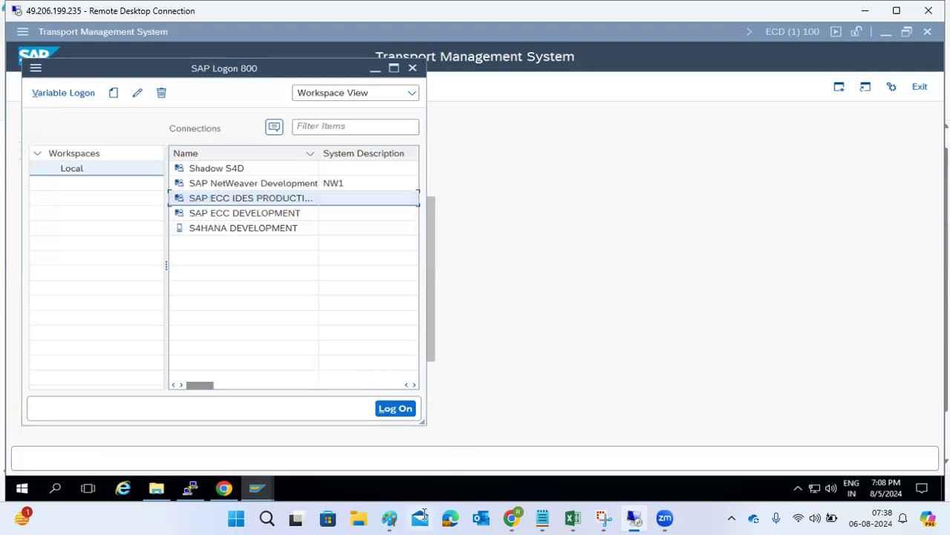
click(387, 519)
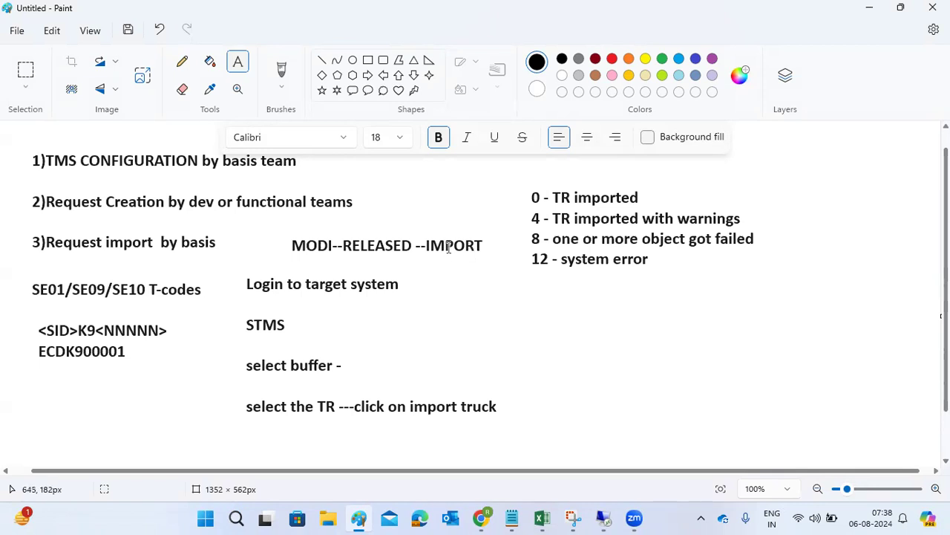
click(603, 518)
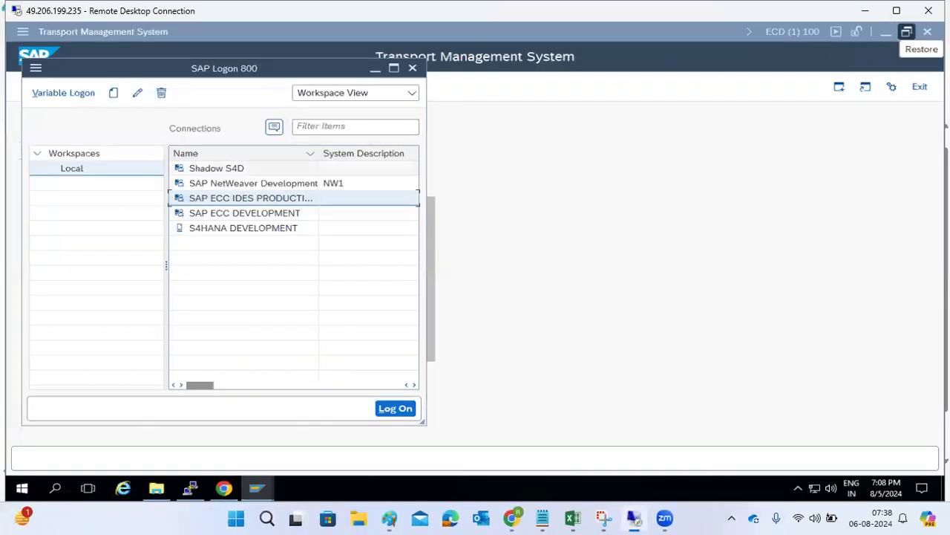
click(927, 31)
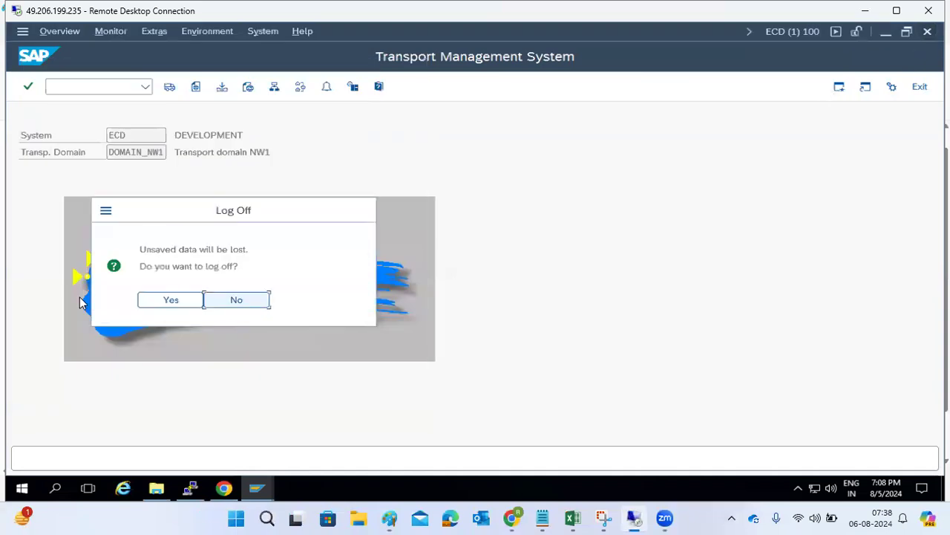
click(175, 299)
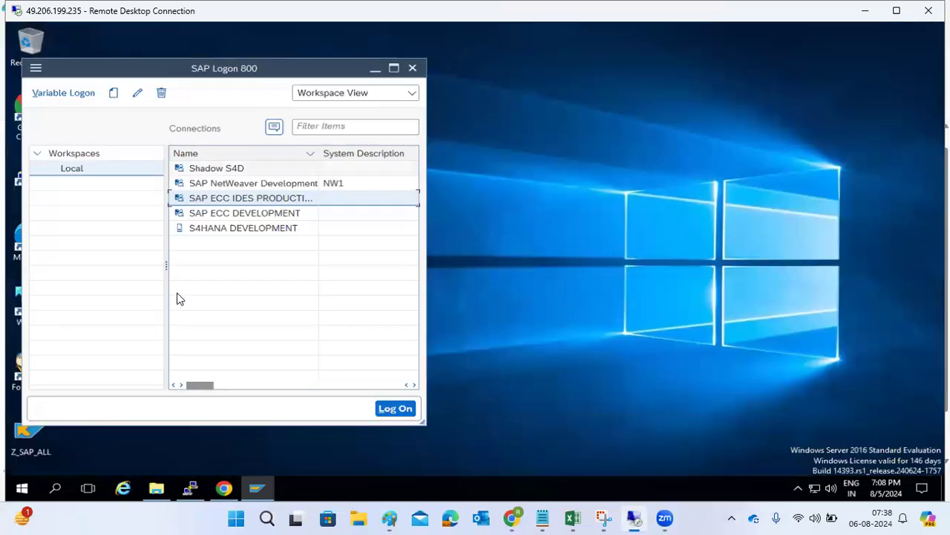
- Log on to SAP ECC IDES PRODUCTION (ECP) client 800 as user basis, entering the account password
double_click(221, 202)
text(basis)
key(Tab)
text(●●●●●●●●●●)
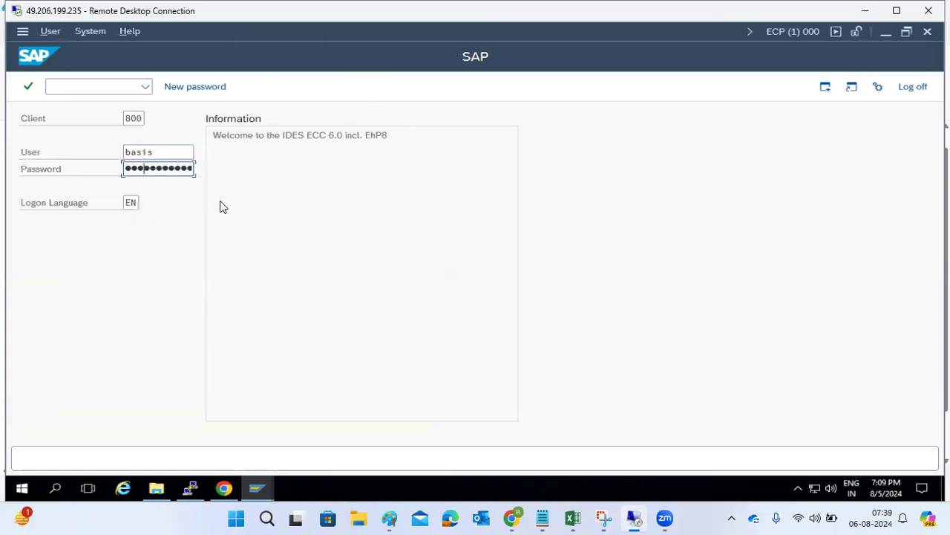
key(Return)
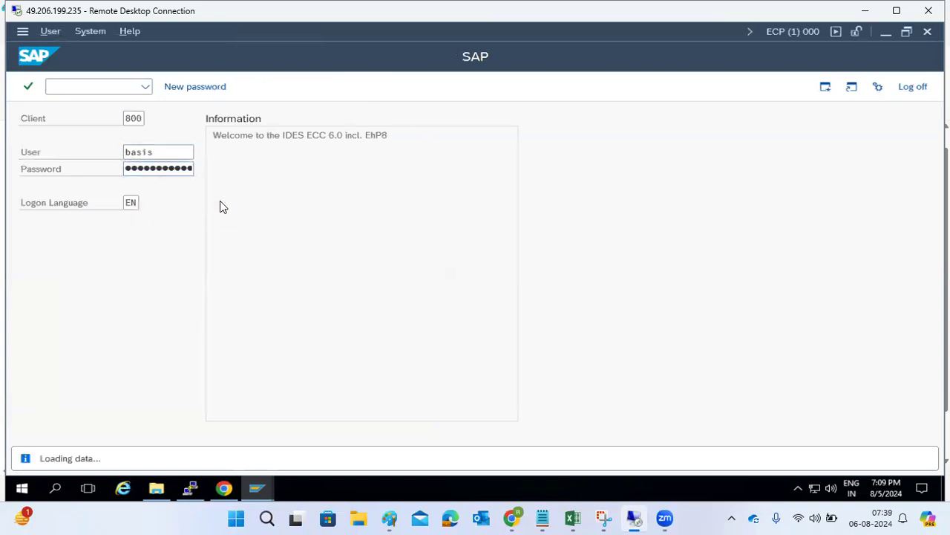
- Run stms in ECP, open the import queue of system ECP and refresh its request list
text(pf)
key(BackSpace)
key(BackSpace)
text(stms)
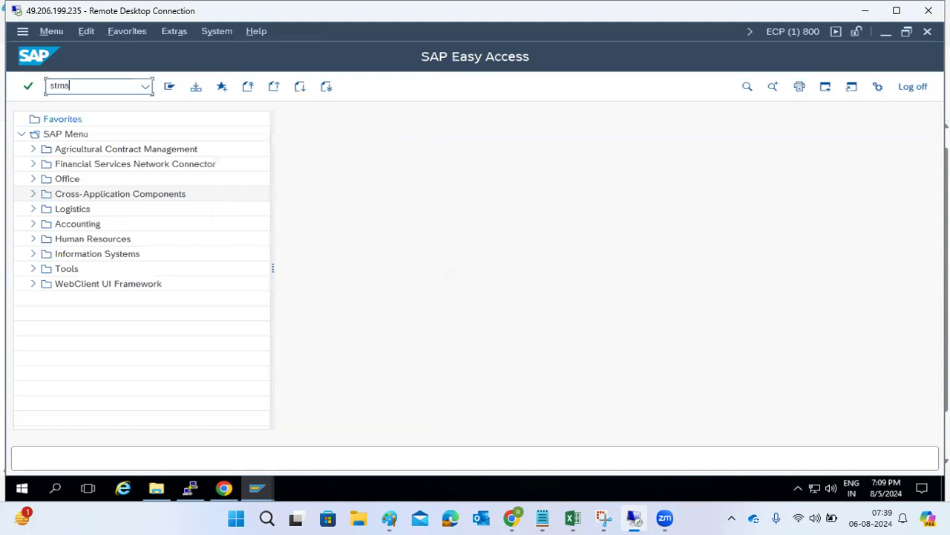
key(Return)
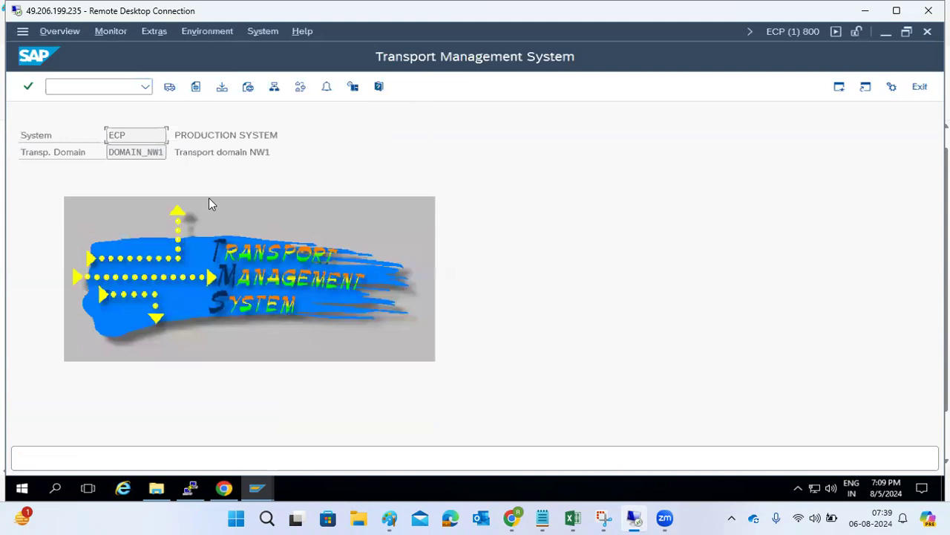
click(169, 87)
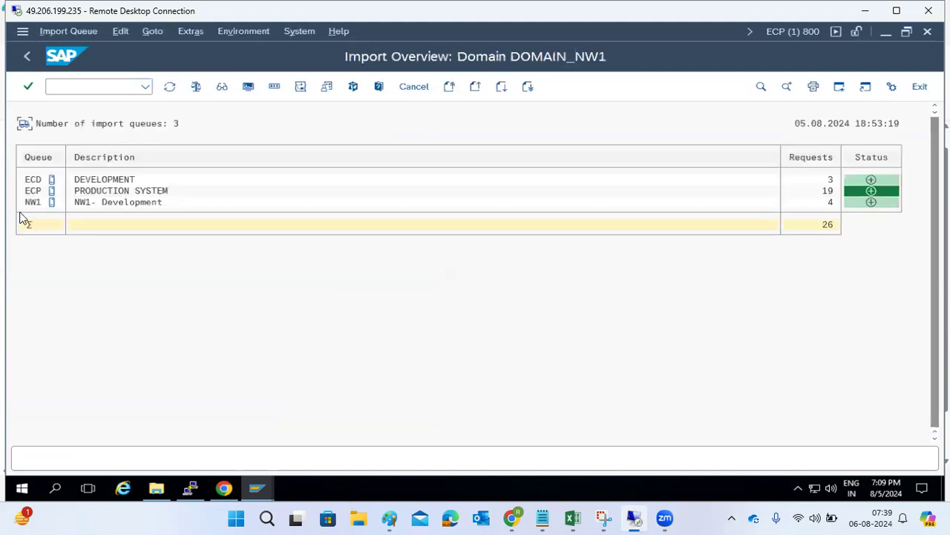
double_click(33, 190)
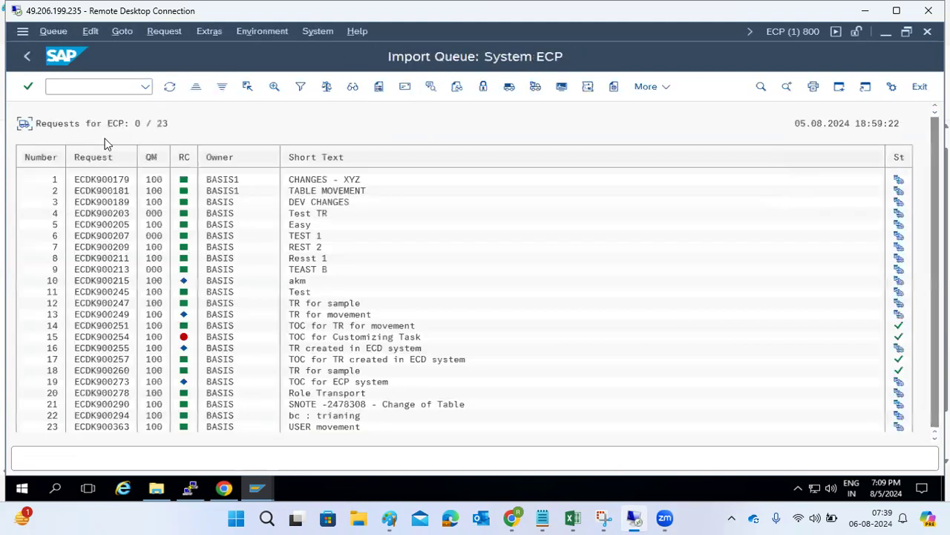
click(169, 87)
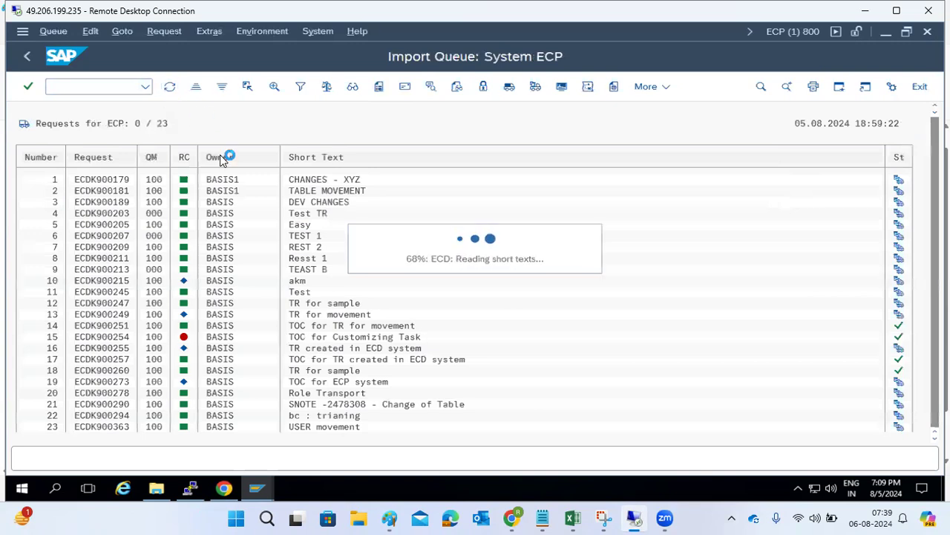
- Begin a single import of the Company code changes request ECDK900365 and choose 800 as its target client
scroll(226, 376, down, 1)
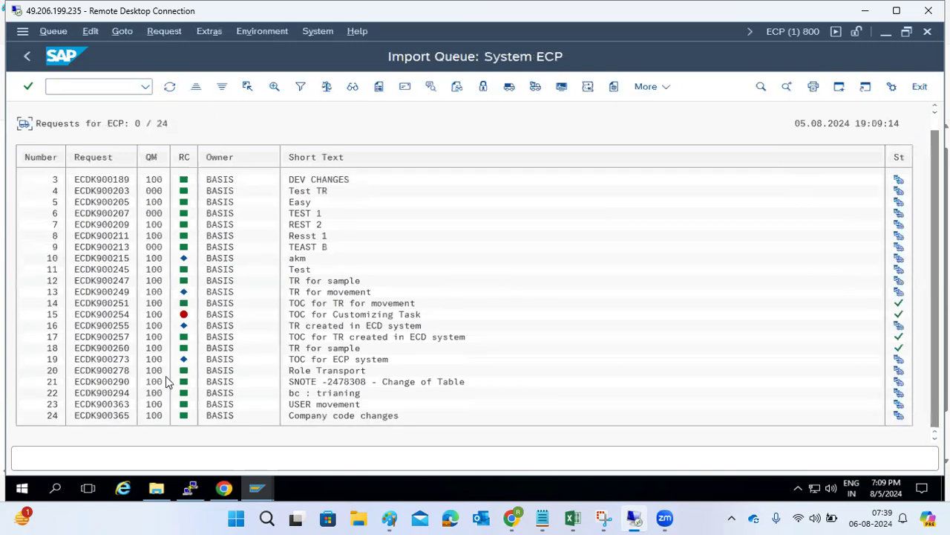
click(123, 418)
click(531, 88)
click(155, 188)
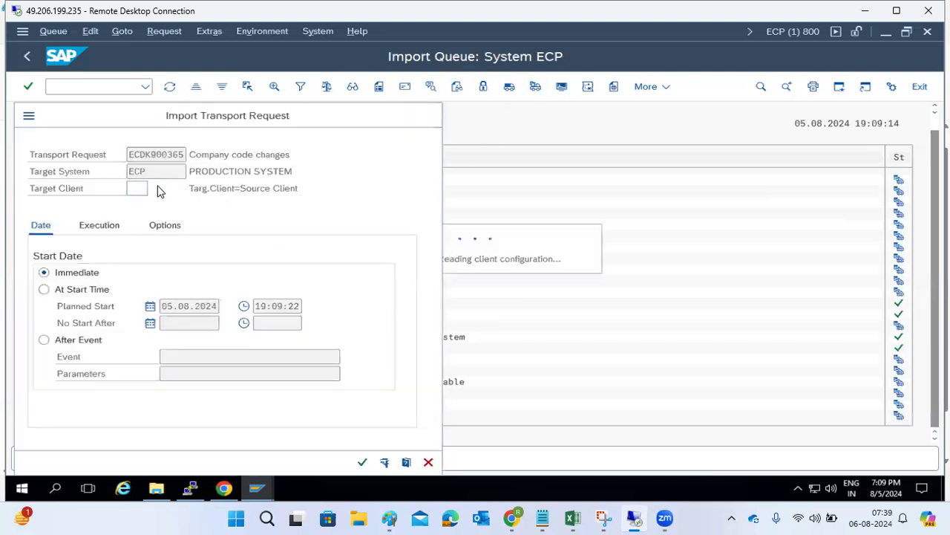
double_click(187, 259)
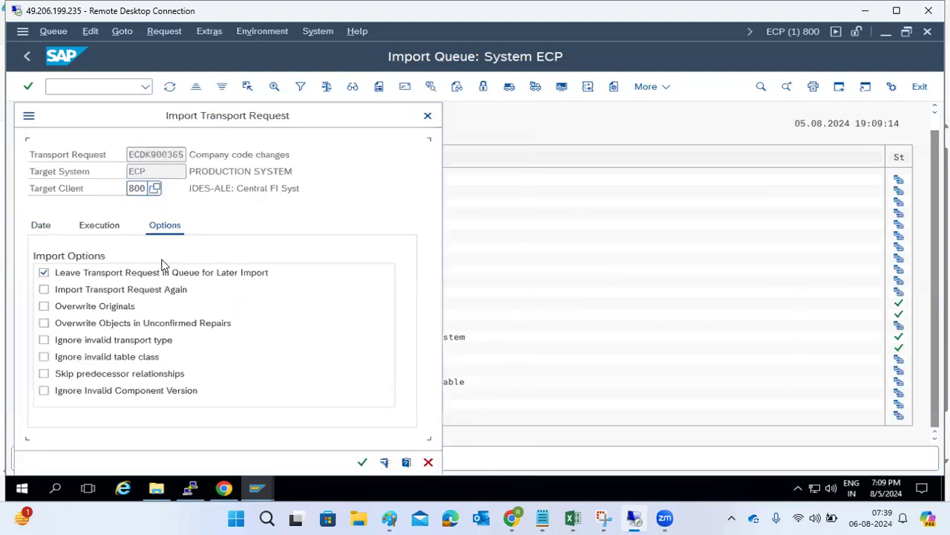
- Enable Ignore Invalid Component Version, Import Transport Request Again and Overwrite Originals, then start the import into ECP and confirm it
click(104, 390)
click(82, 289)
click(93, 307)
click(361, 461)
click(231, 436)
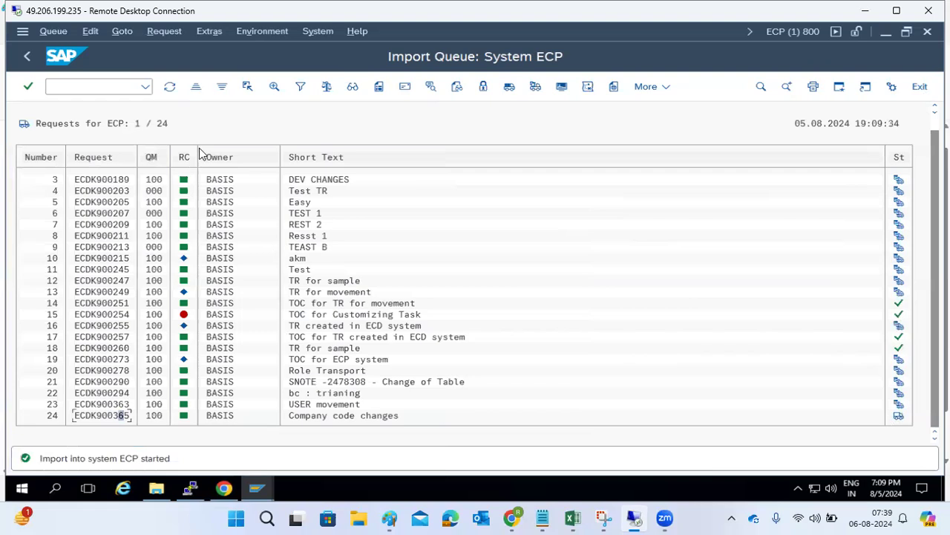
- Refresh the import queue, examine the latest entries of ECP's tp System Log, and return to the queue
click(171, 86)
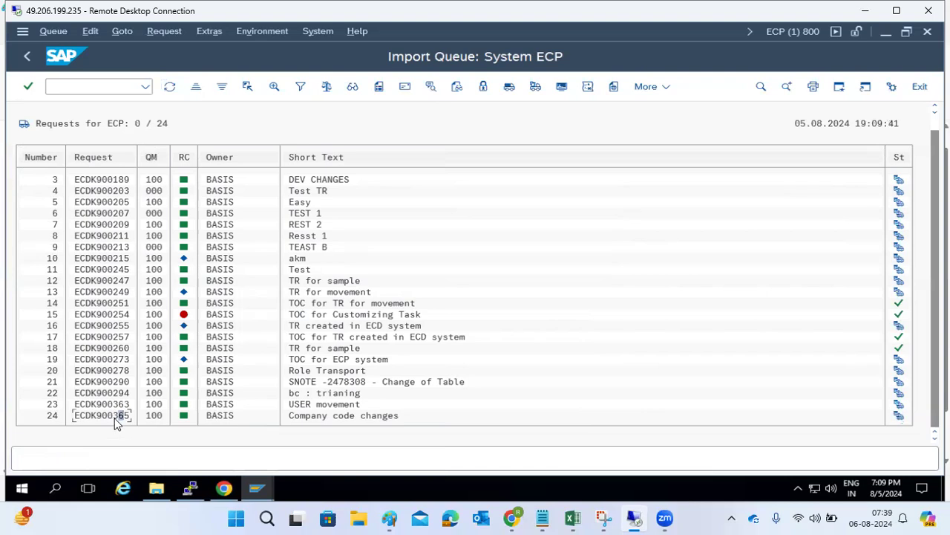
click(163, 33)
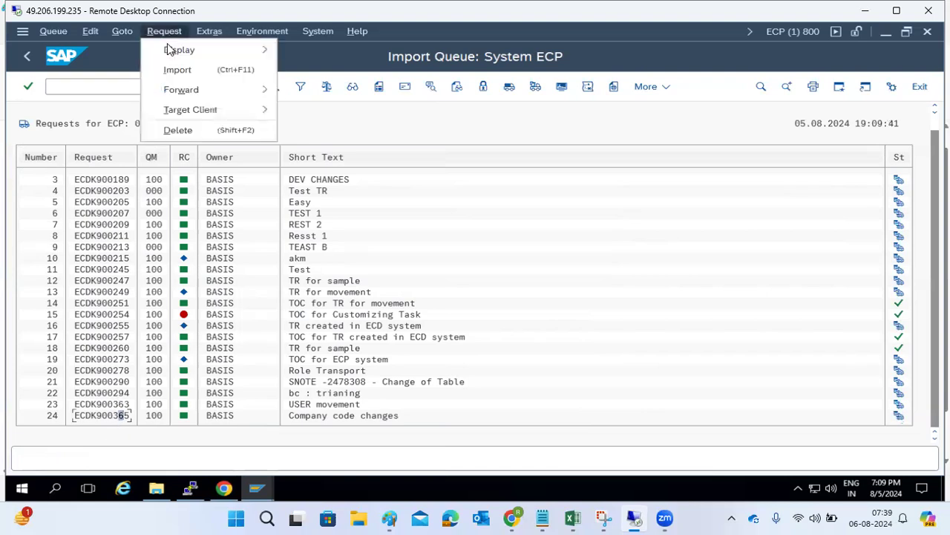
click(115, 33)
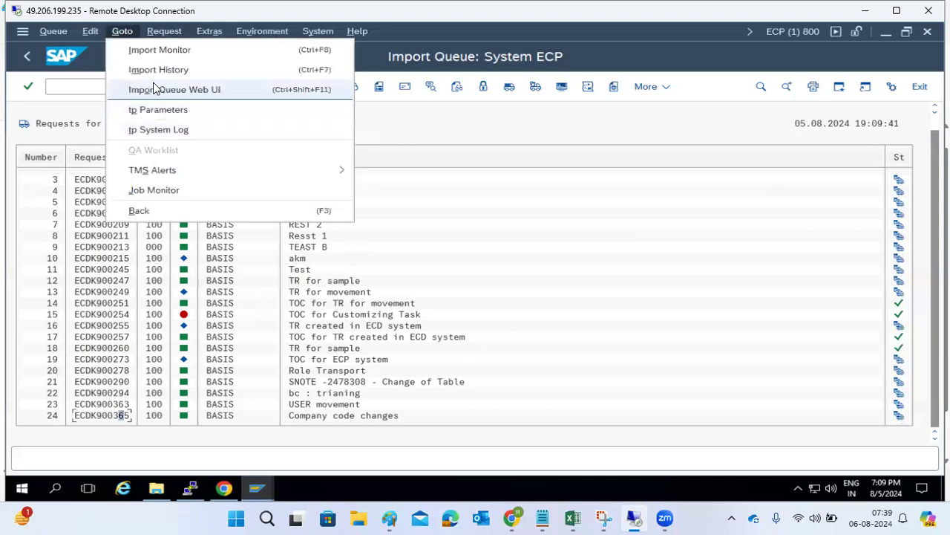
click(159, 129)
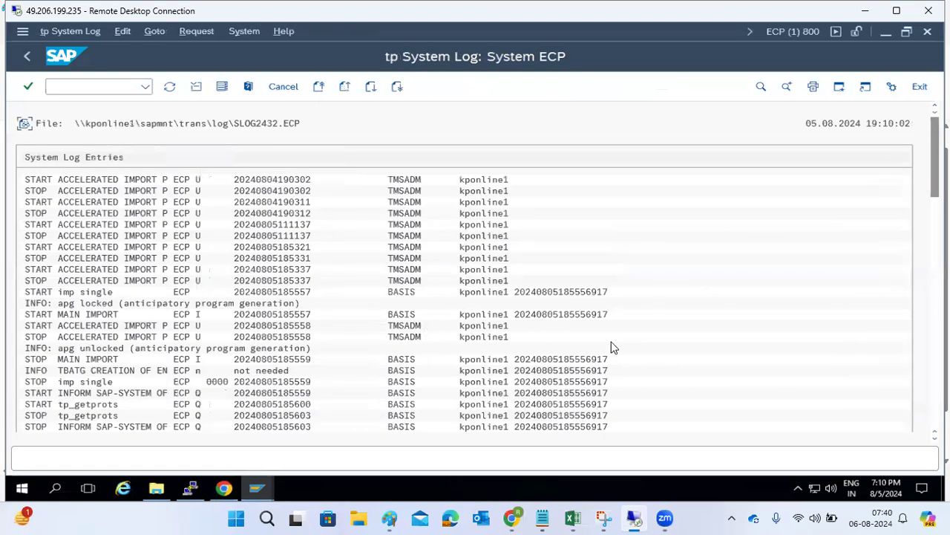
drag(935, 156, 935, 387)
click(52, 413)
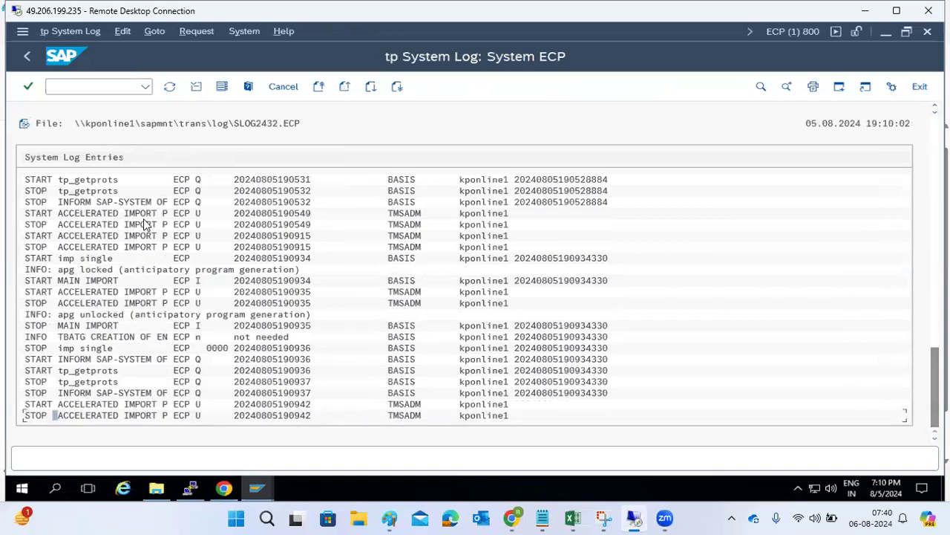
click(30, 61)
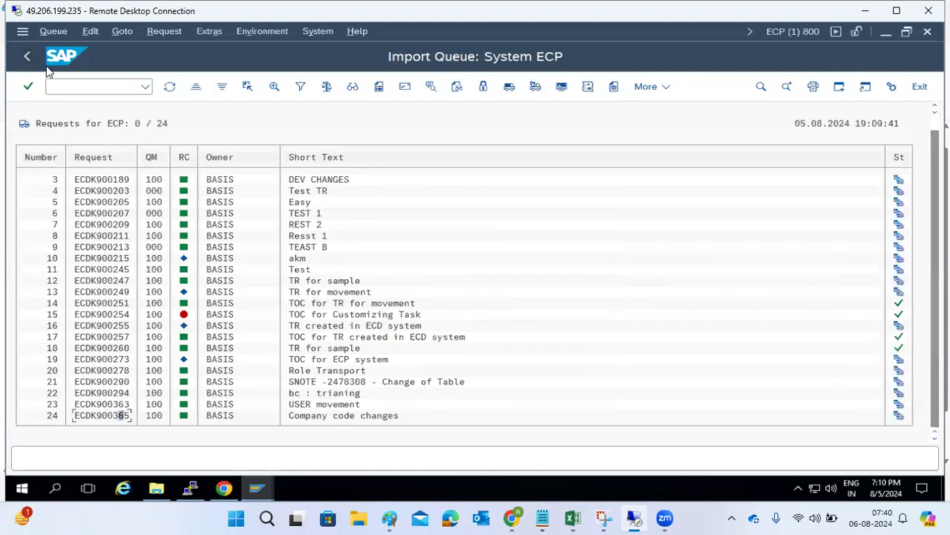
- Leave the import queue for the Transport Management System start screen and open job selection with /nsm37
click(27, 59)
click(27, 60)
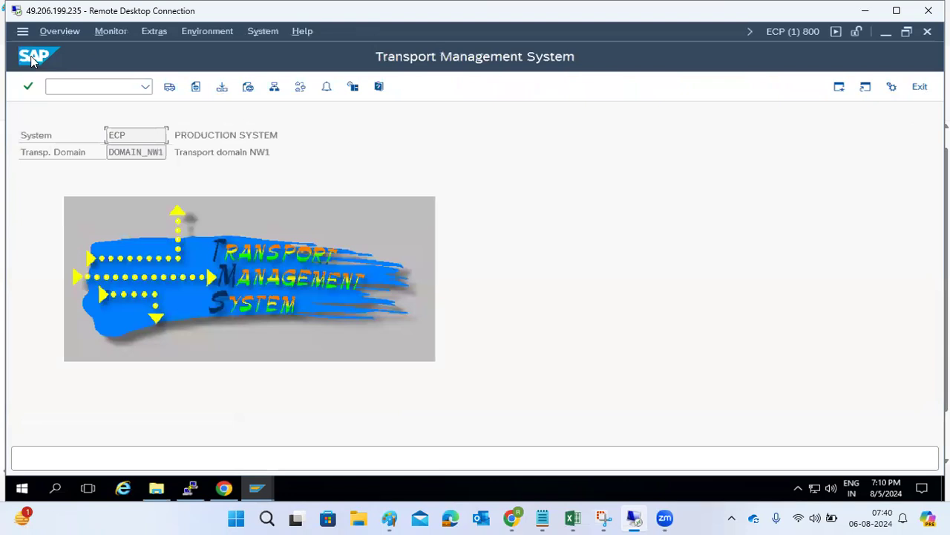
click(61, 87)
text(/n)
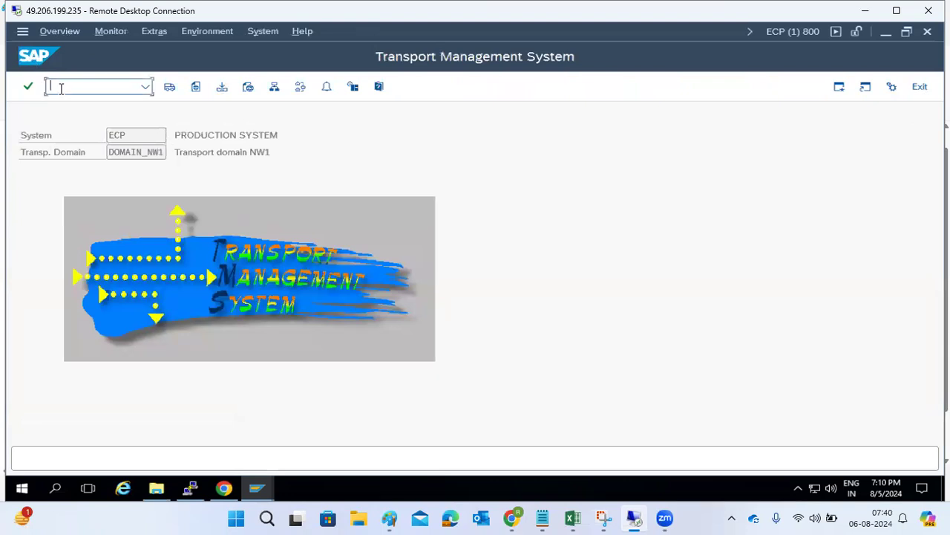
text(sm37)
key(Return)
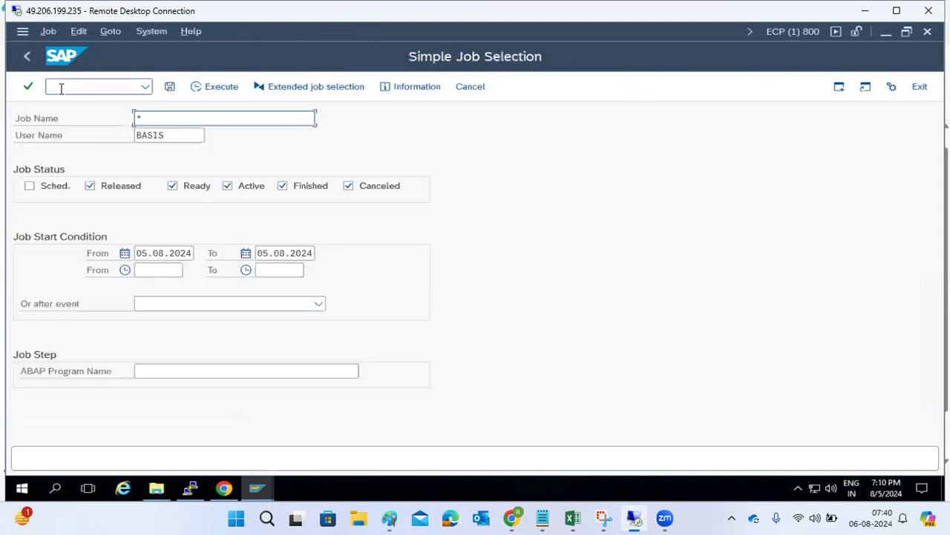
- List the RDDIMPDP jobs for all users (*), review the most recent run, and return to SAP Easy Access
text(RDDIMPDP)
key(Tab)
key(ctrl+a)
text(*)
key(Return)
click(209, 87)
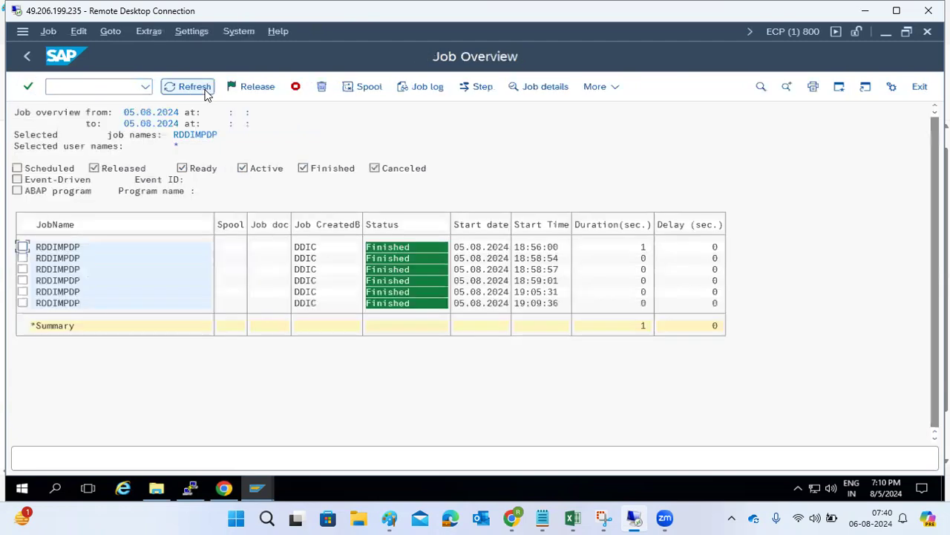
click(54, 305)
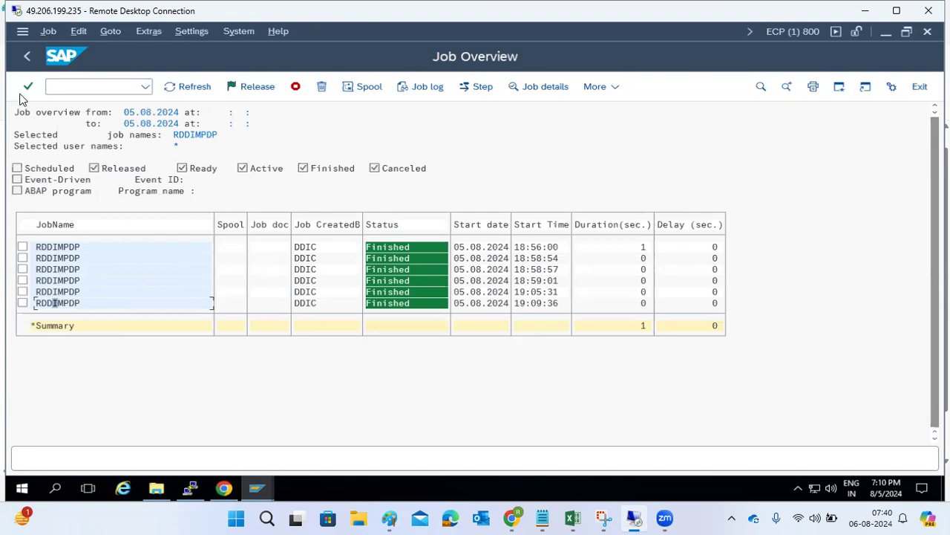
click(28, 57)
click(28, 56)
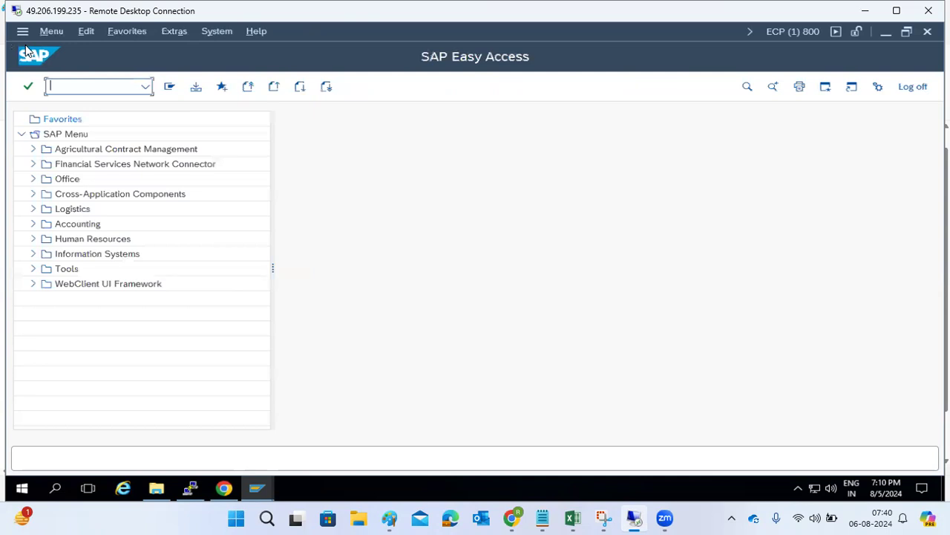
- Switch to Paint and undo the stray text box and all earlier notes until the canvas is blank
click(390, 518)
click(160, 333)
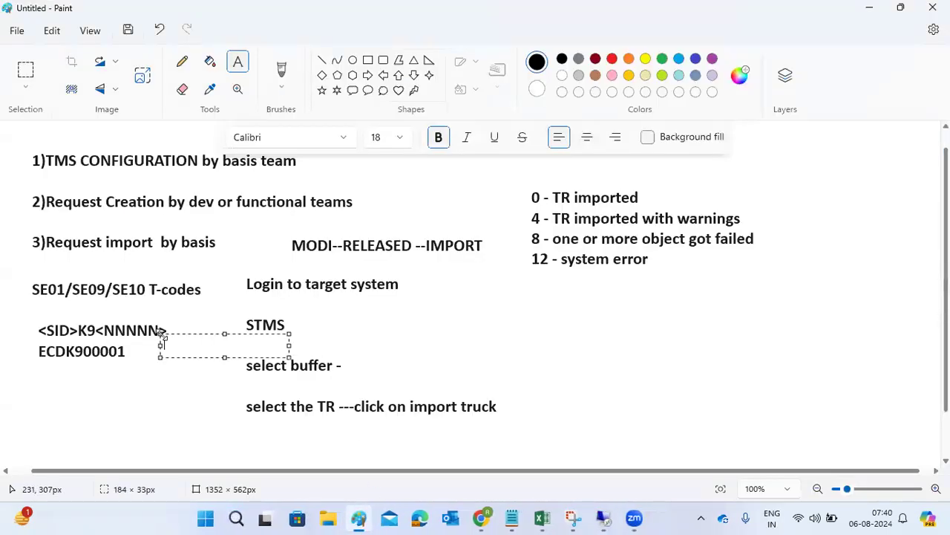
key(ctrl+z)
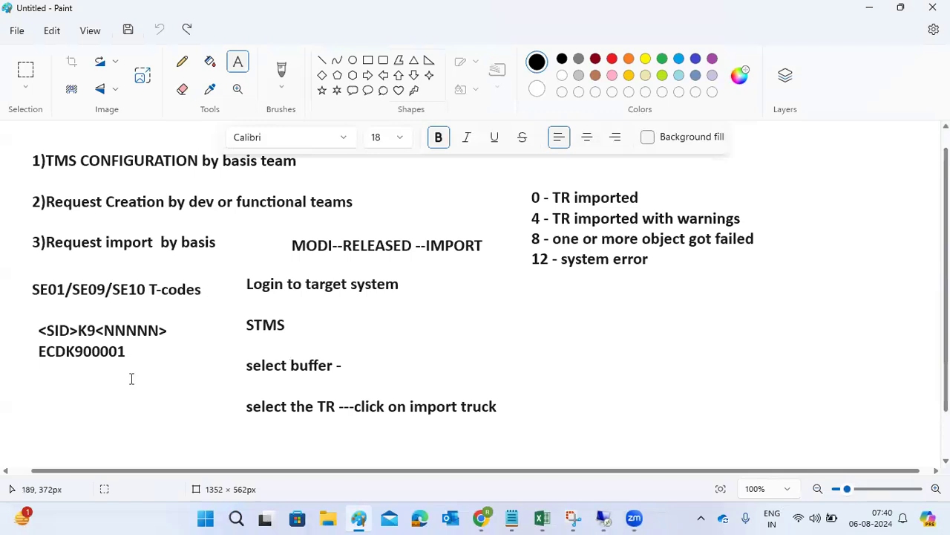
key(ctrl+z)
key(ctrl+z)
key(ctrl+z)
key(ctrl+z)
key(ctrl+z)
key(ctrl+z)
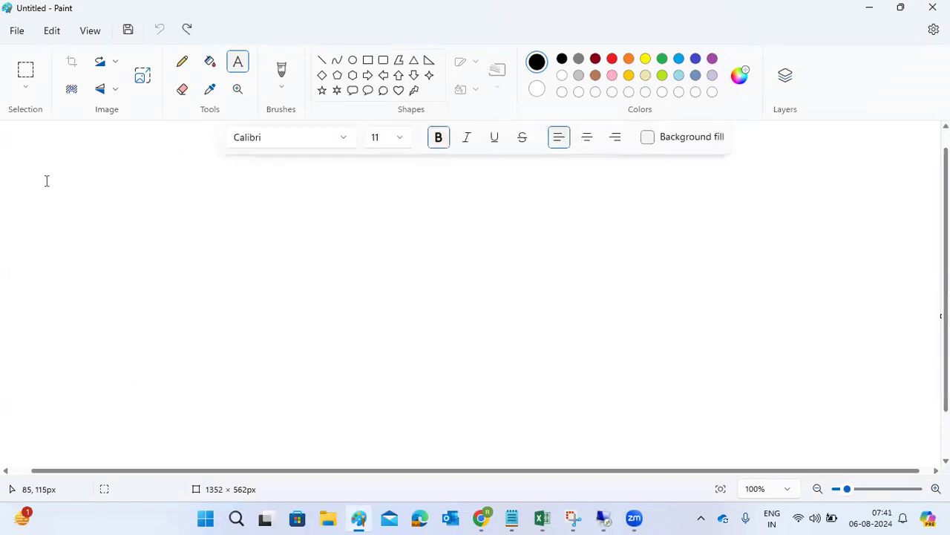
- Create a text box about 1262 × 452 px across the canvas at font size 18, headed "RC=12 -" with "--" below
drag(26, 135, 904, 450)
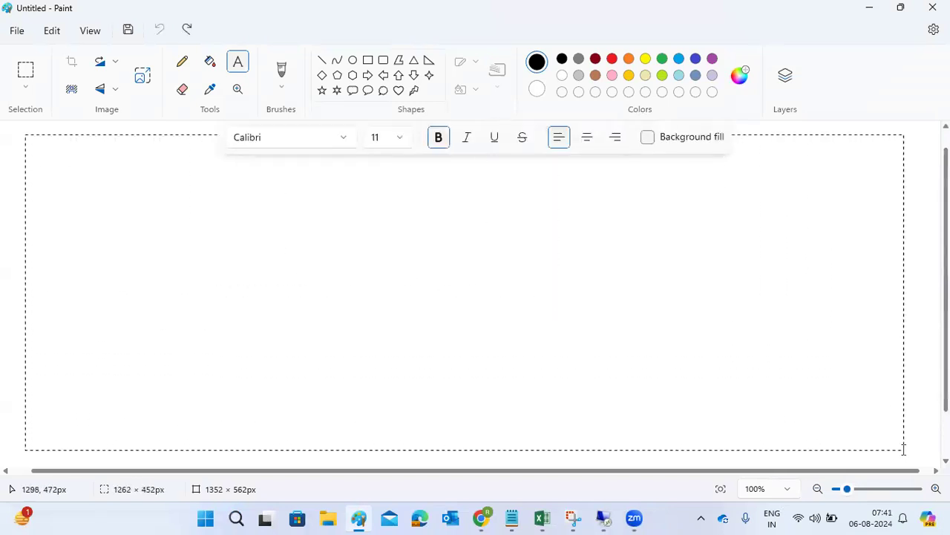
click(401, 145)
click(388, 346)
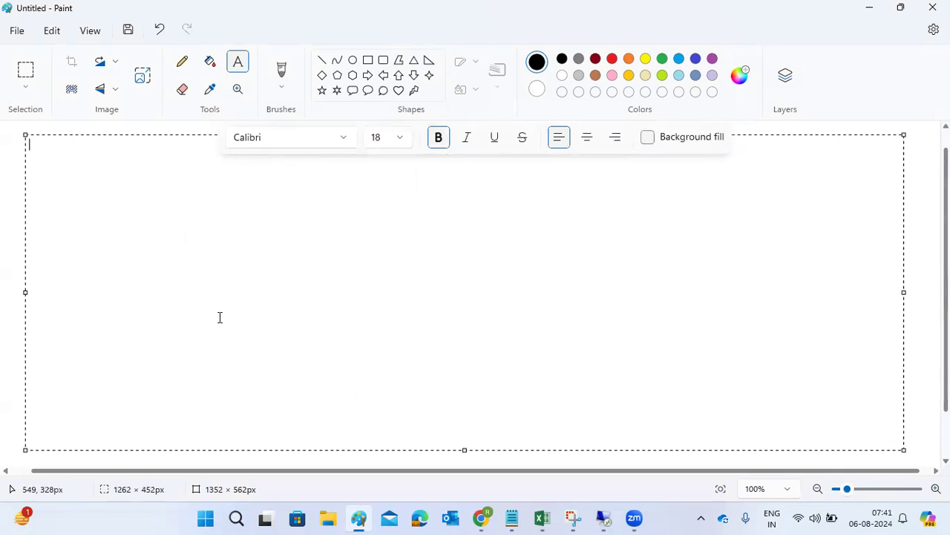
text(RC=12 )
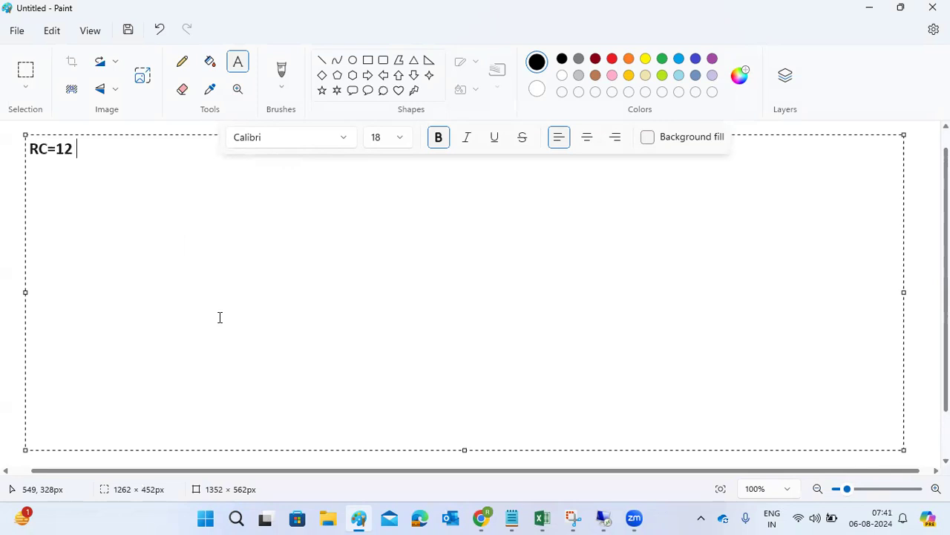
text(-)
key(Return)
text(--)
- List the items "USer - TMSADM", "RFC destination : TMS*", "JOB:RDDIMPDP" and "BTC- free worprocess" below the heading, leaving a blank line between
key(Return)
text(USer - TMD)
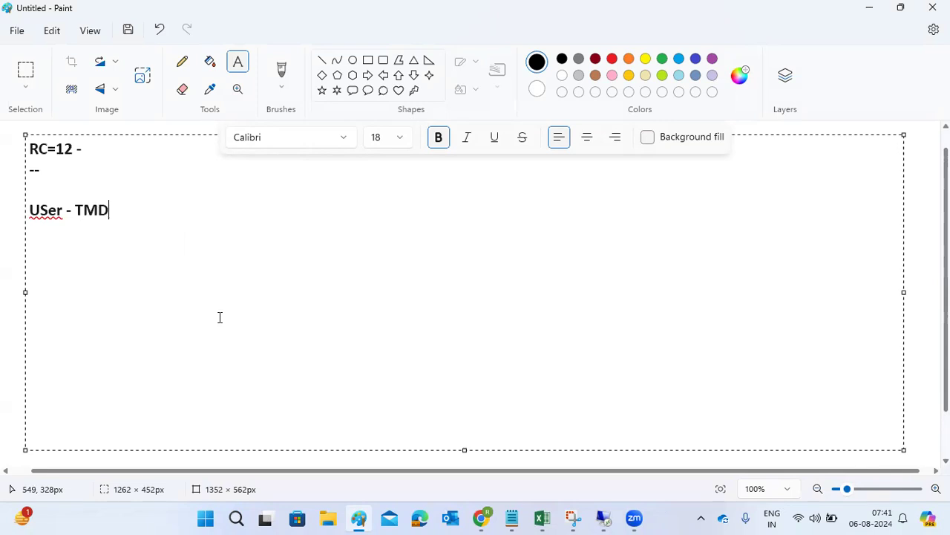
key(BackSpace)
text(SADM)
key(Return)
text(RFC destination : TMS*)
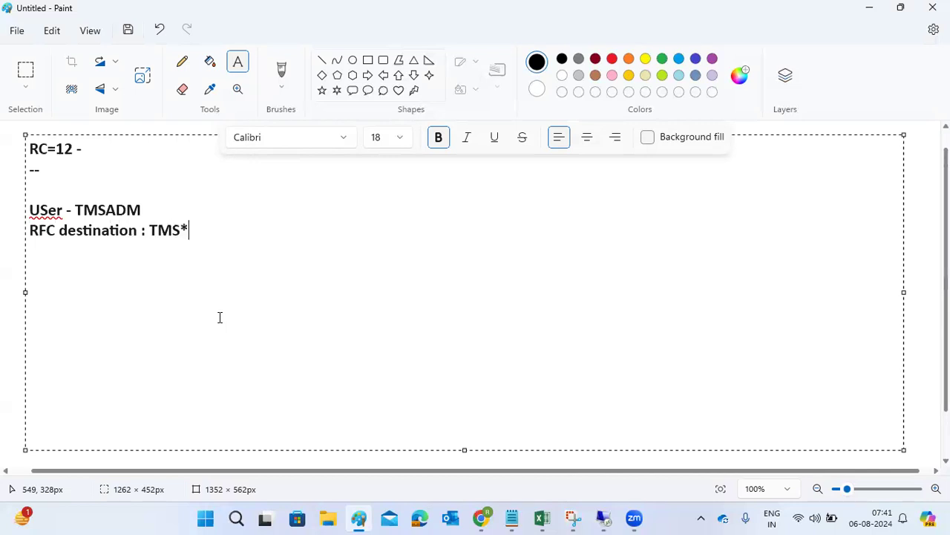
key(Return)
text(JOB:RDDIMPDP)
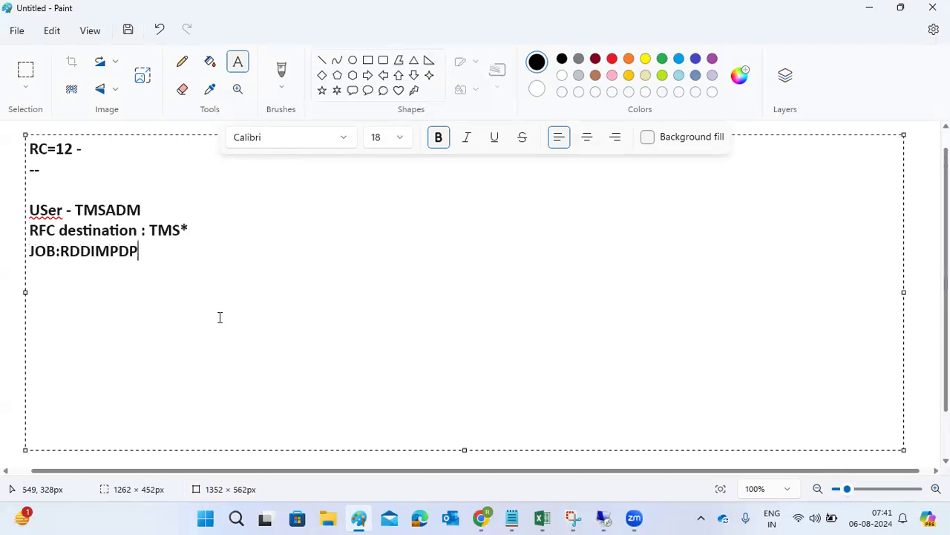
key(Return)
text(BTC- free )
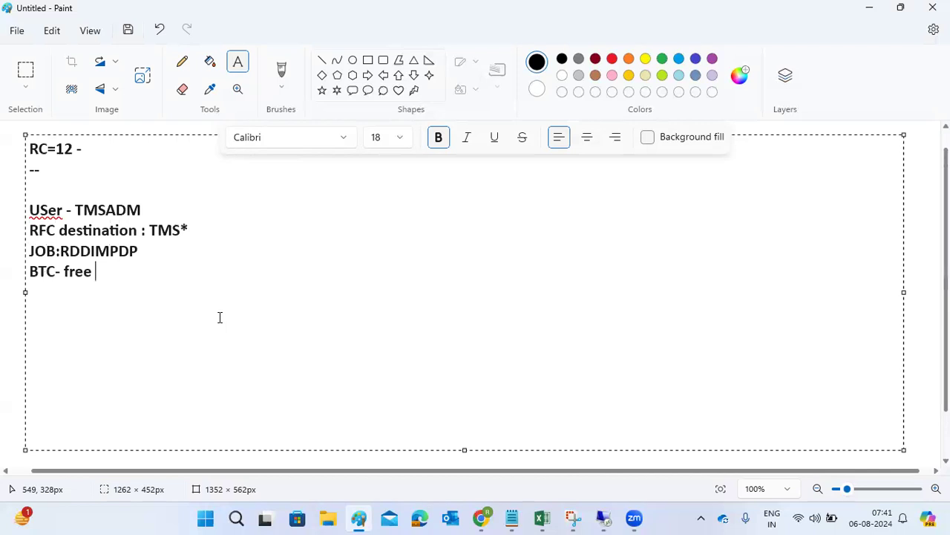
text(worprocess)
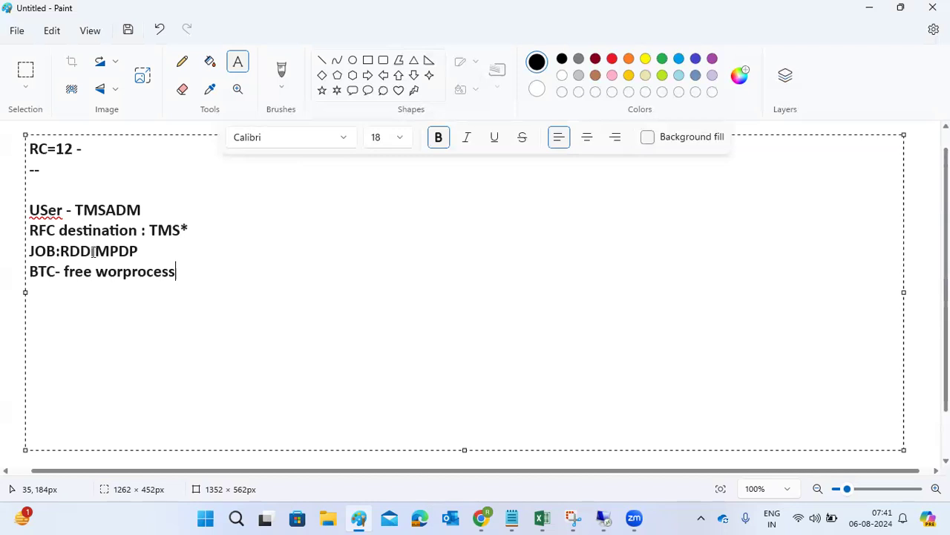
- Append dashed analogies to the four lines: DRIVER for TMSADM, ROAD for the RFC destination, TRUCK for the job and FUEL for BTC
click(158, 252)
text(---------------TRUCK)
click(167, 205)
text(---------------)
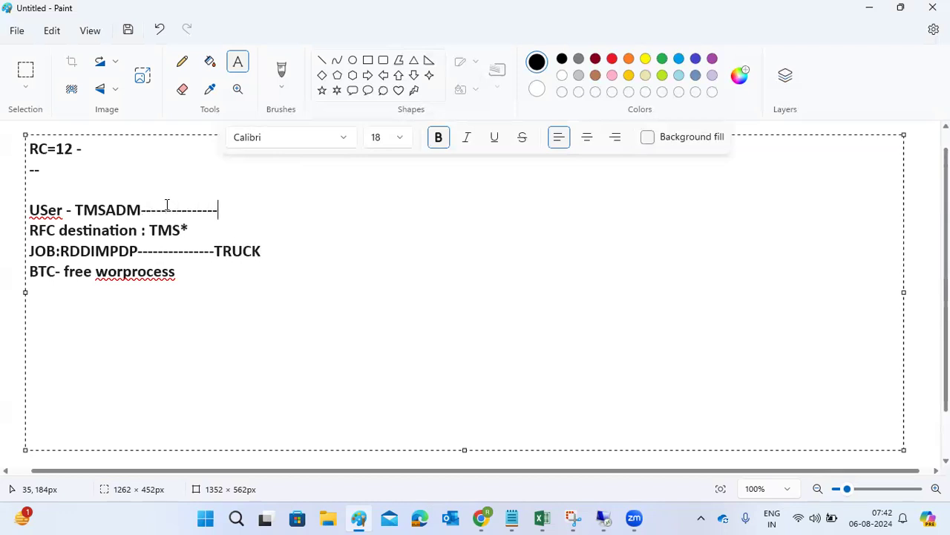
text(---DRIVER)
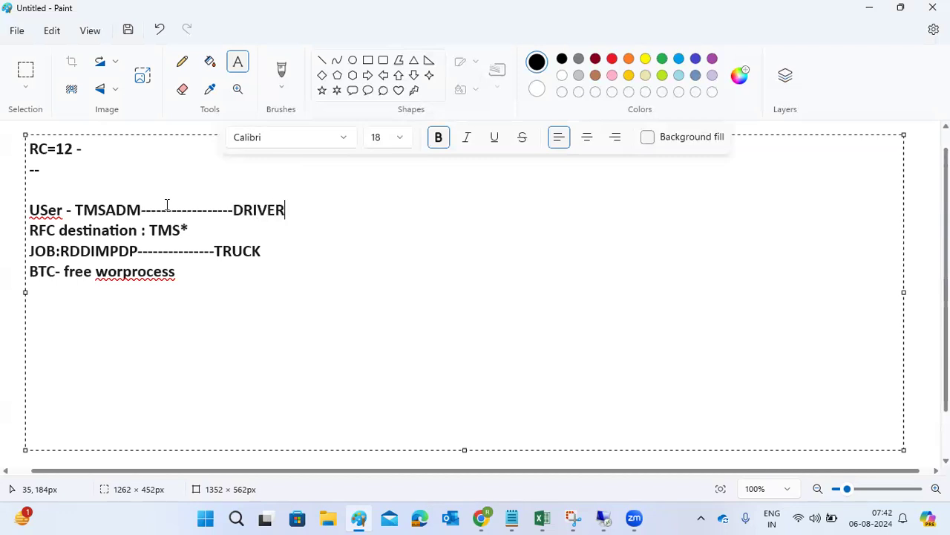
click(217, 222)
text(---------ROAD)
click(205, 276)
text(-------)
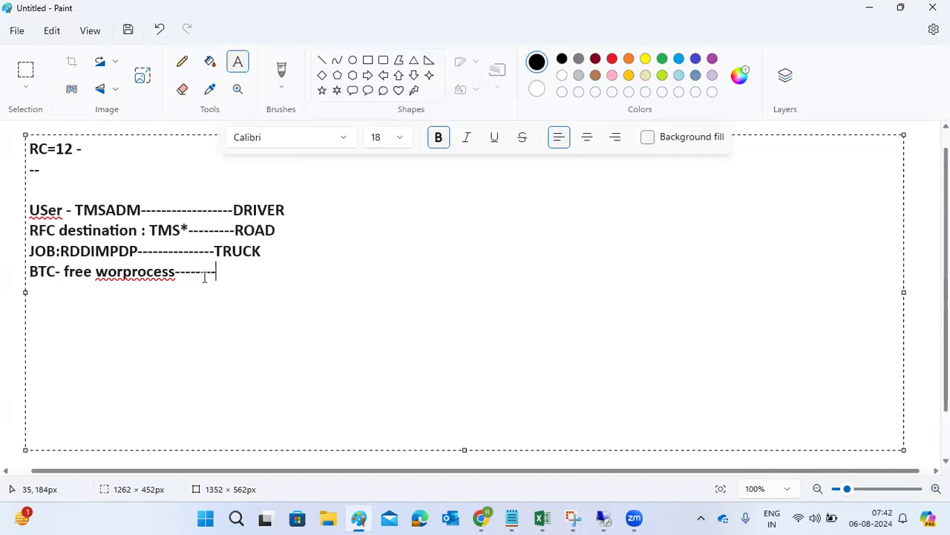
text(FUEL)
- Correct the spelling of "USer" to "User" and append "---SU01 unlock" to the TMSADM line
click(33, 210)
right_click(40, 210)
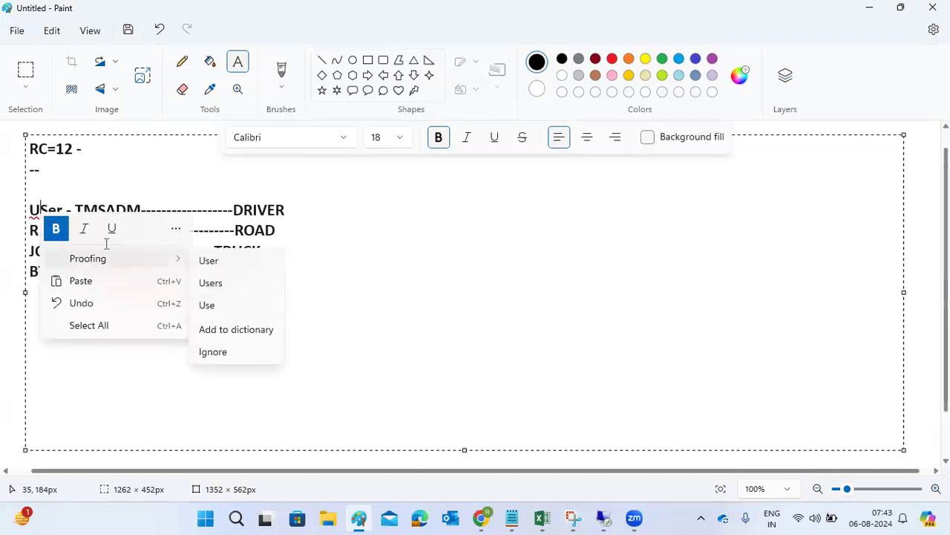
click(219, 258)
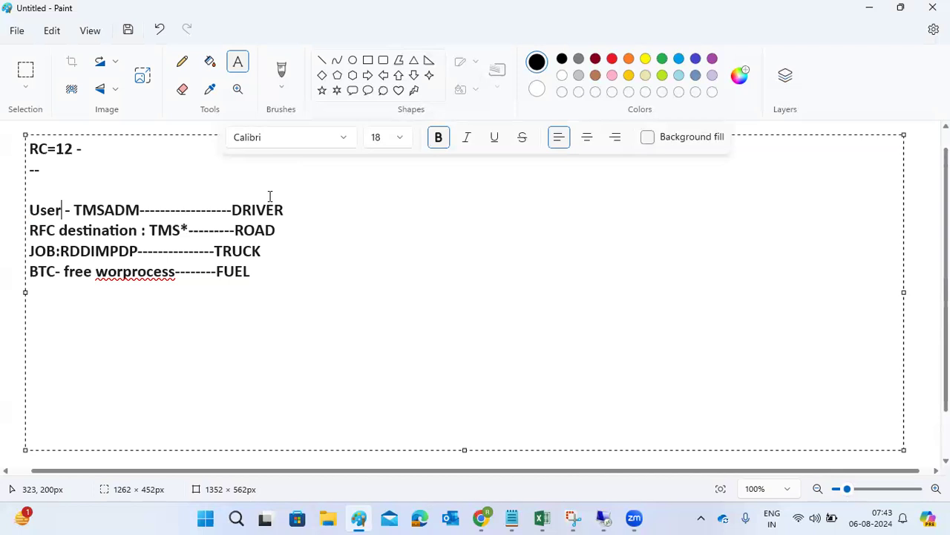
click(316, 214)
text(---SU01 unlock)
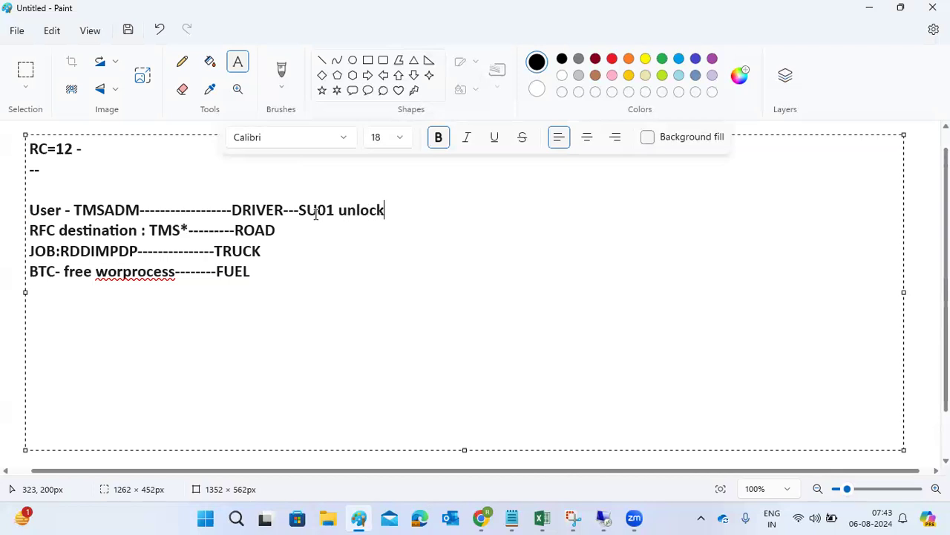
- Append "--SM59--" to the RFC line, "---Sm37 check it ---SA38 - RDDNEWPP" to the job line and "--SM50/SM66" to the BTC line
scroll(315, 214, up, 1)
click(304, 248)
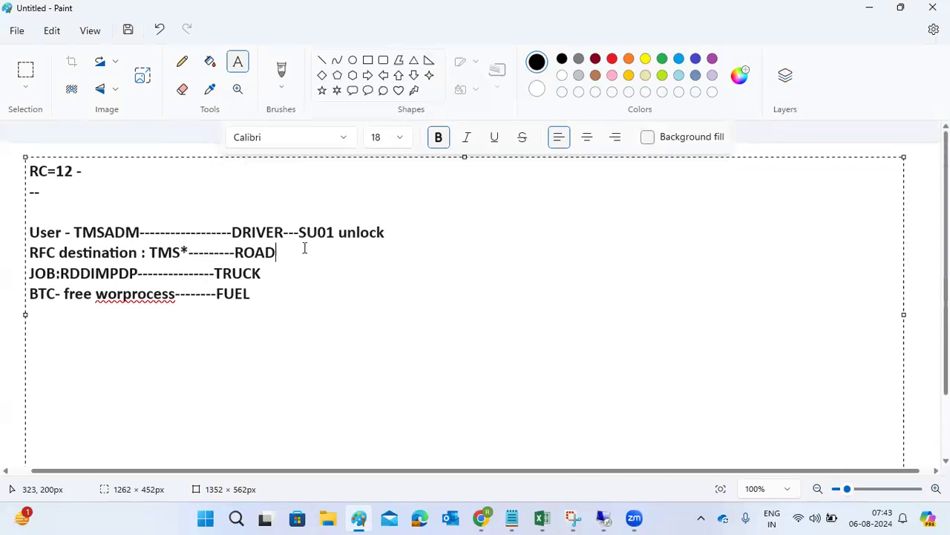
text(--SM59--)
click(282, 262)
text(----)
text(Sm37 check it ---)
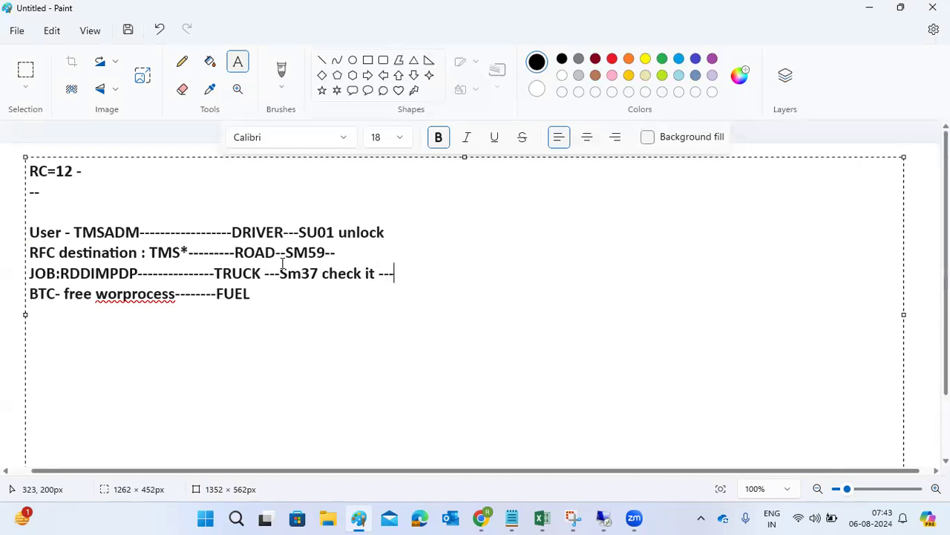
text(SA38 - RDDNEWPP)
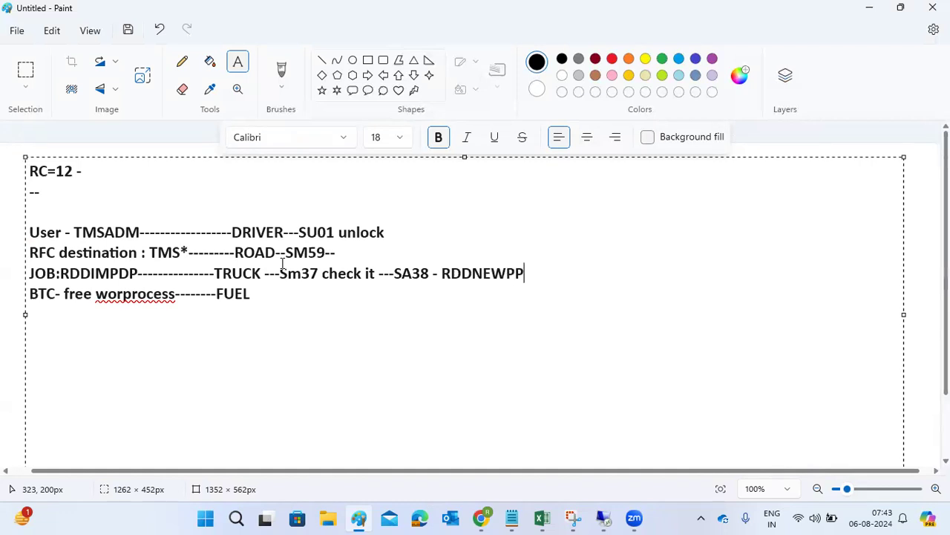
key(Down)
text(--SM50/SM66)
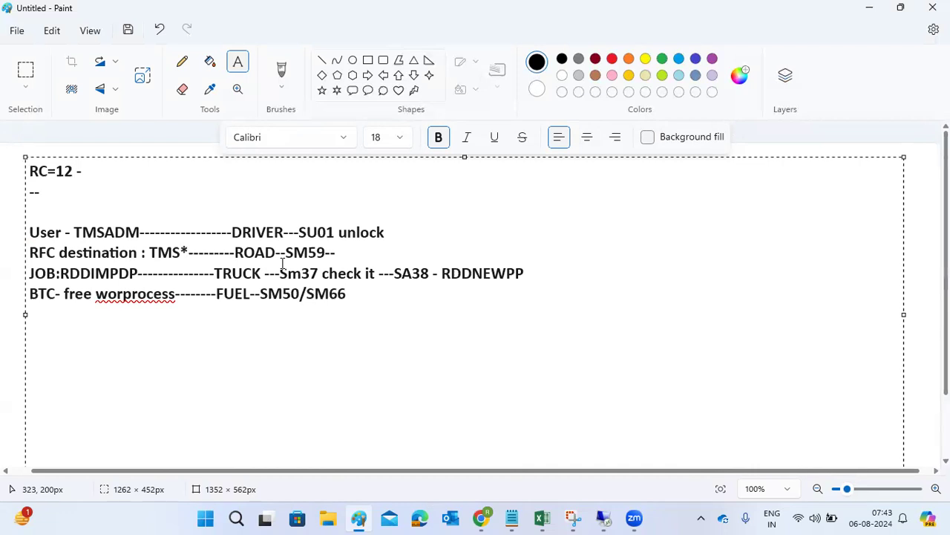
- Highlight the RDDIMPDP job note, switch to the ECP session in Remote Desktop and try entering RDDNEWPP in ABAP program execution
drag(30, 274, 540, 279)
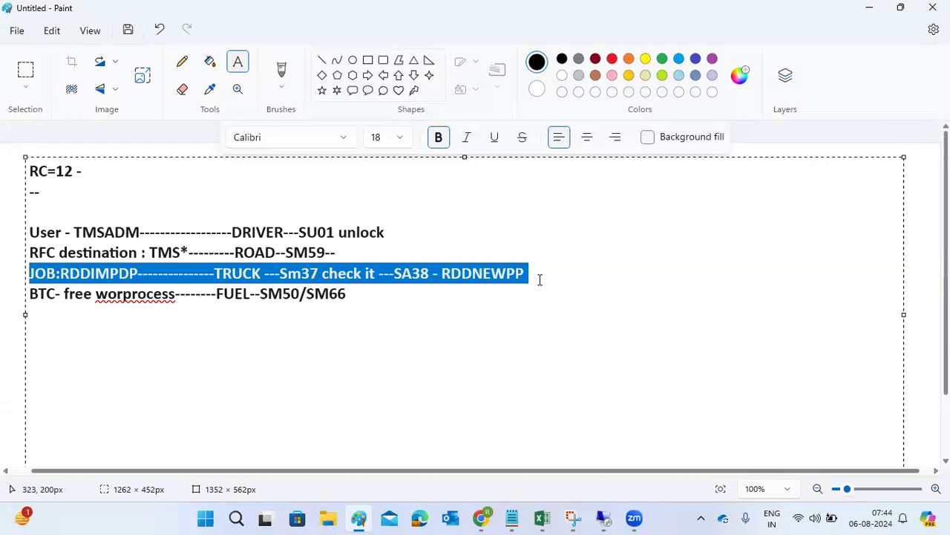
click(604, 517)
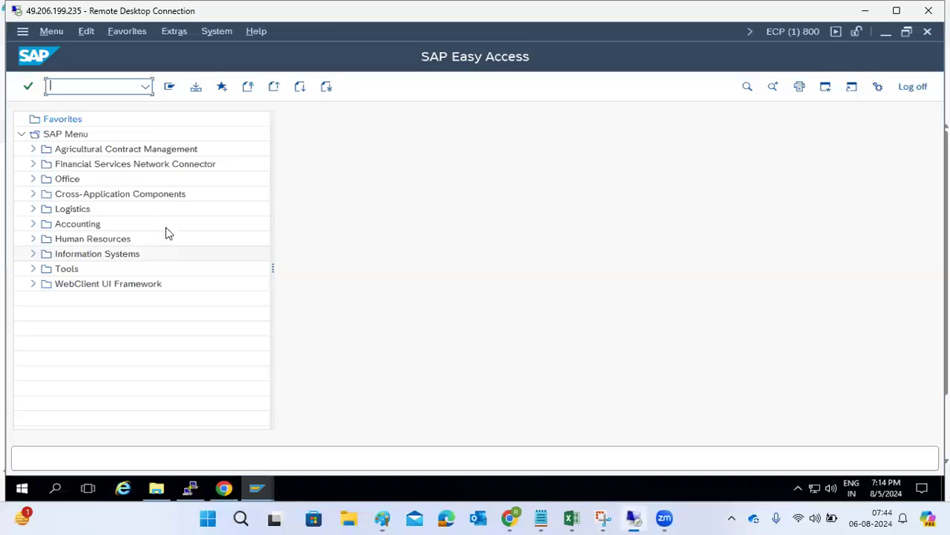
text(se38)
key(Return)
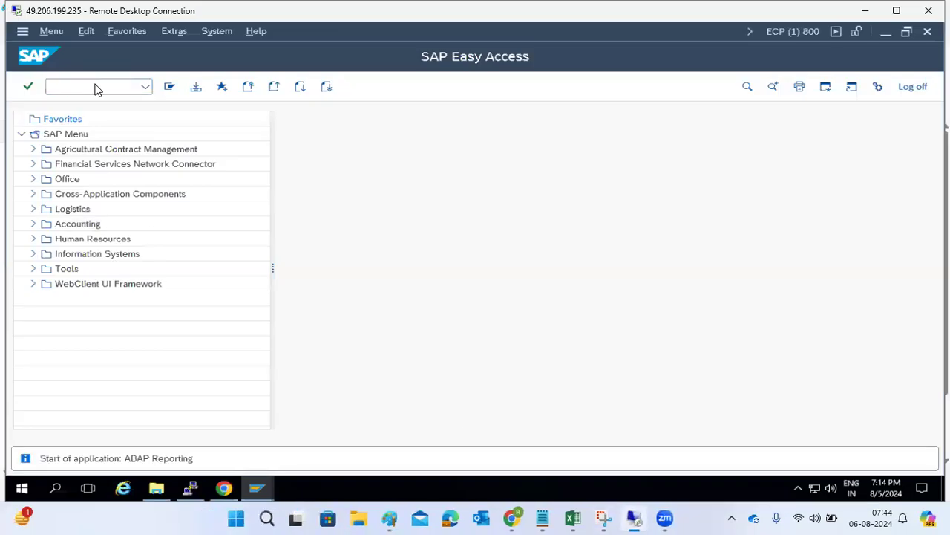
text(R)
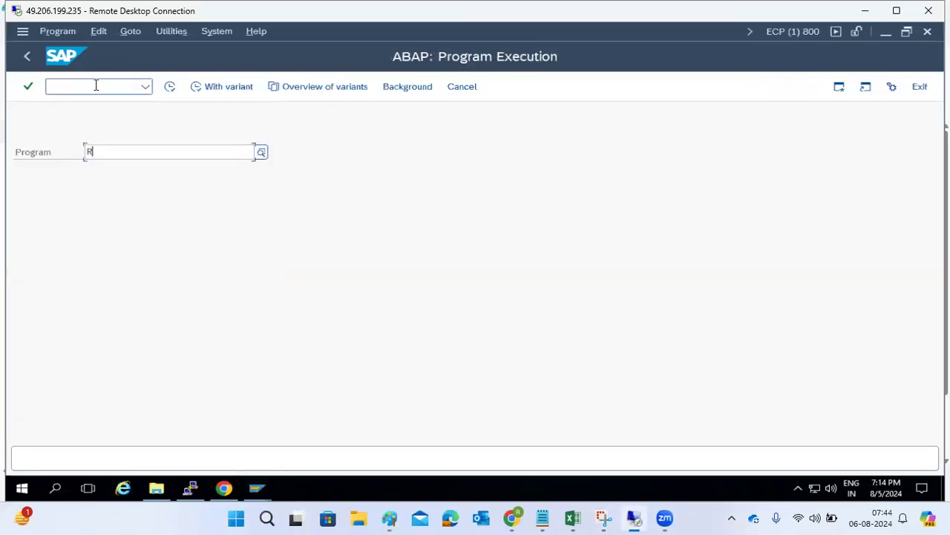
text(DDNEWPP)
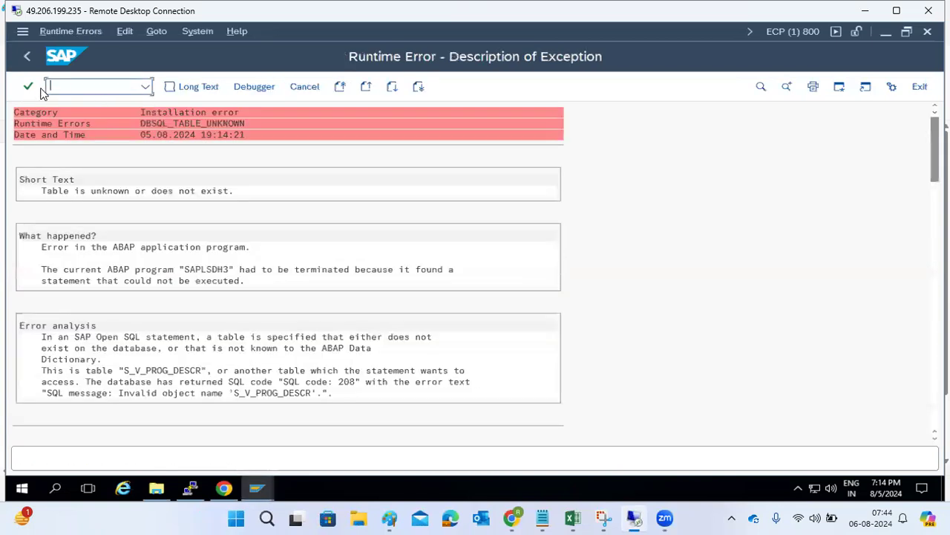
- Leave the runtime error, try again to run RDDNEWPP through SA38 in ECP, and examine the error description
click(27, 56)
text(SA38)
key(Return)
text(RDDNEWPP)
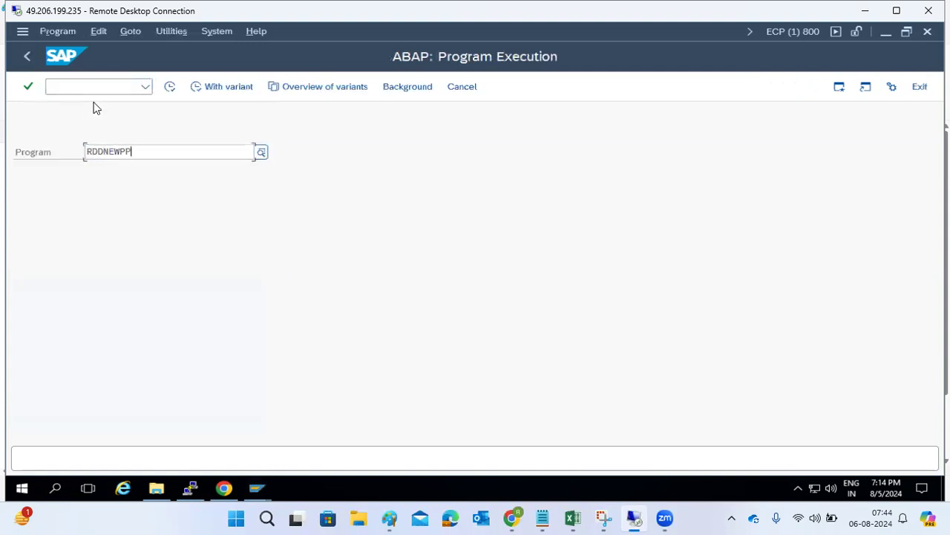
key(F8)
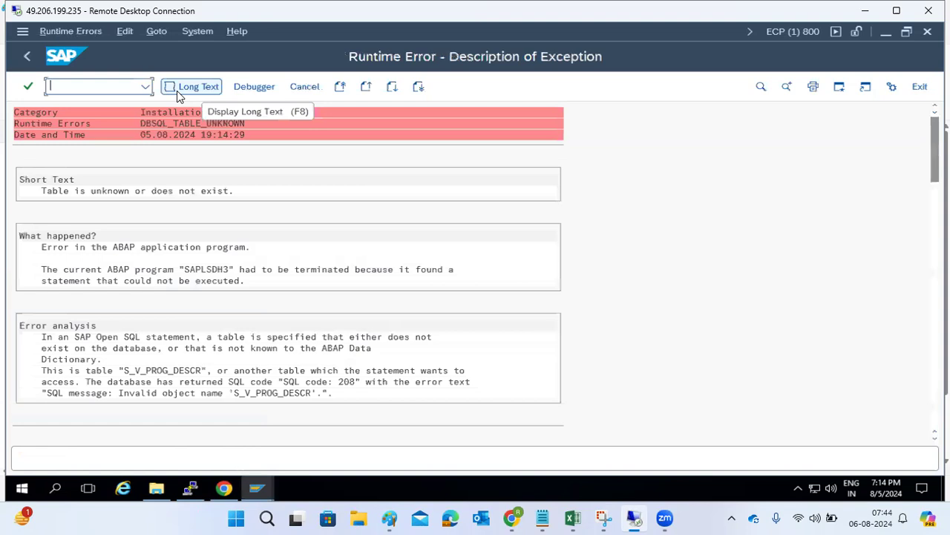
scroll(151, 312, down, 4)
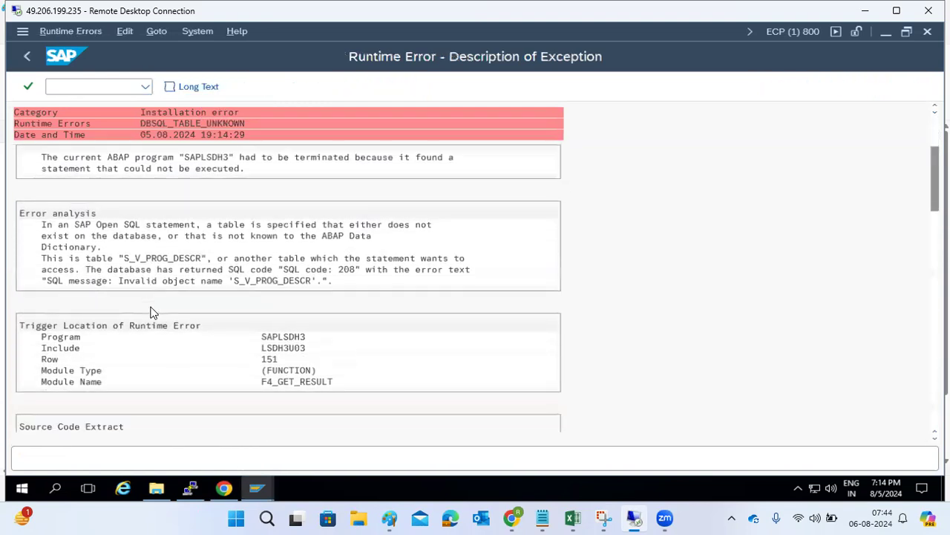
scroll(150, 312, down, 1)
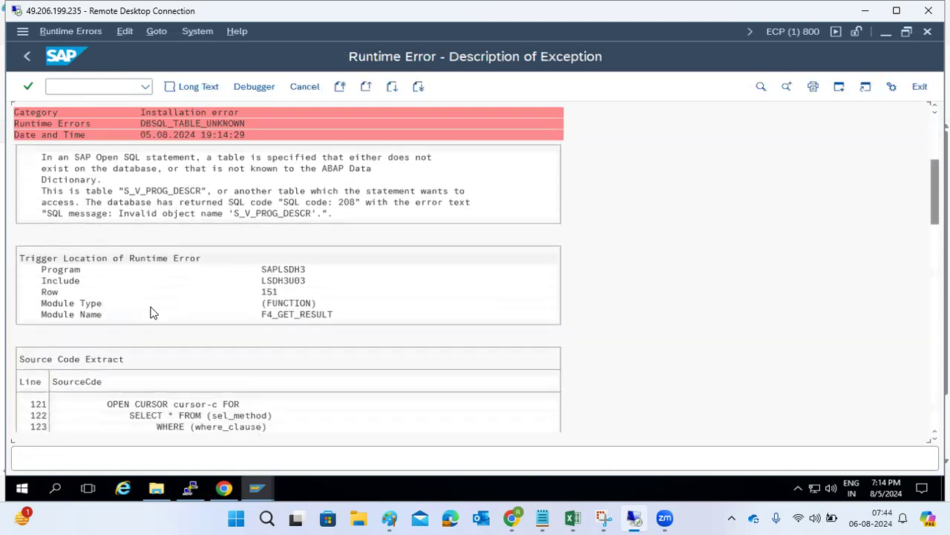
scroll(150, 312, down, 3)
scroll(154, 314, down, 4)
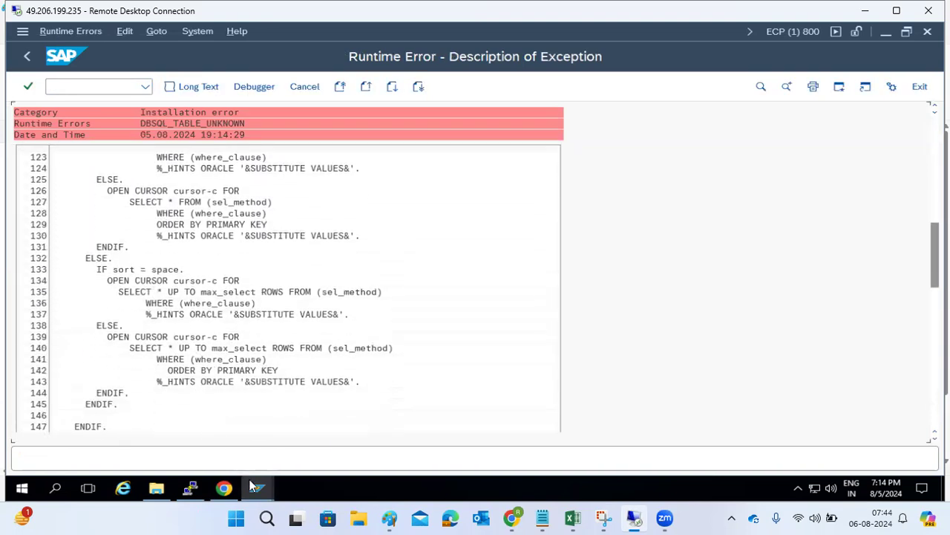
- Open the SAP ECC DEVELOPMENT connection from SAP Logon and log on to client 000
mouse_move(255, 487)
click(181, 428)
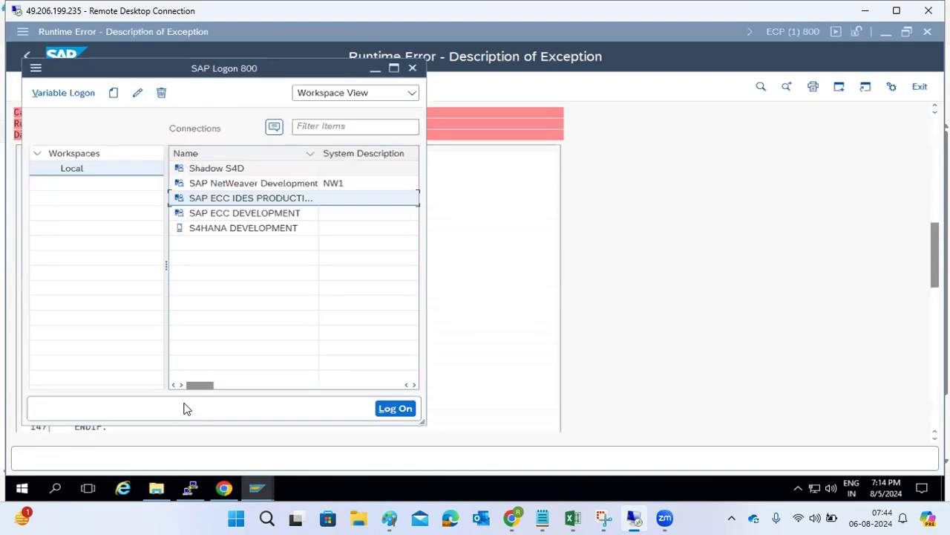
double_click(199, 213)
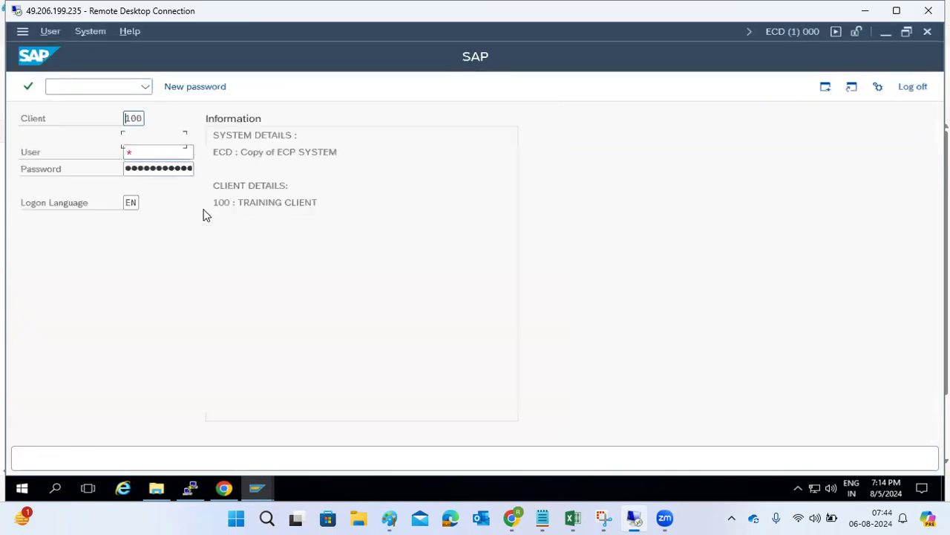
text(000)
key(Tab)
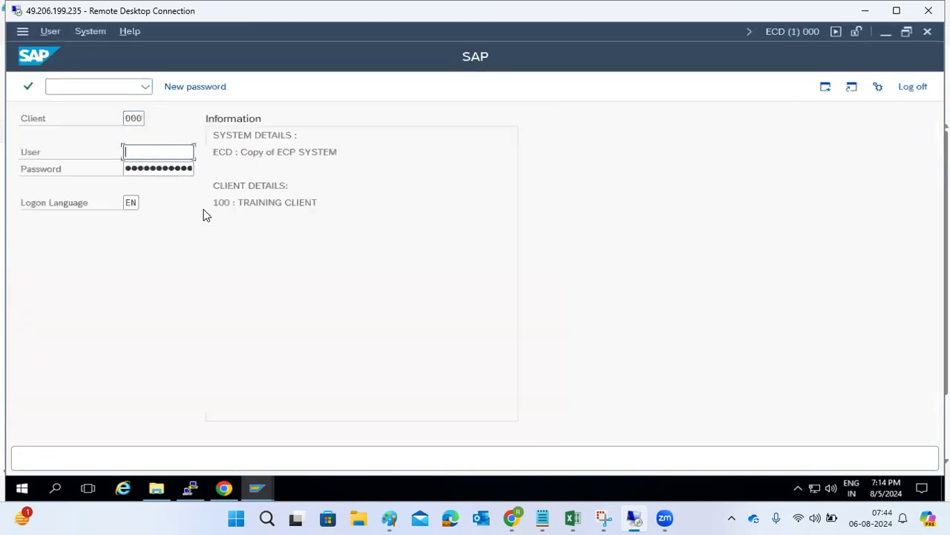
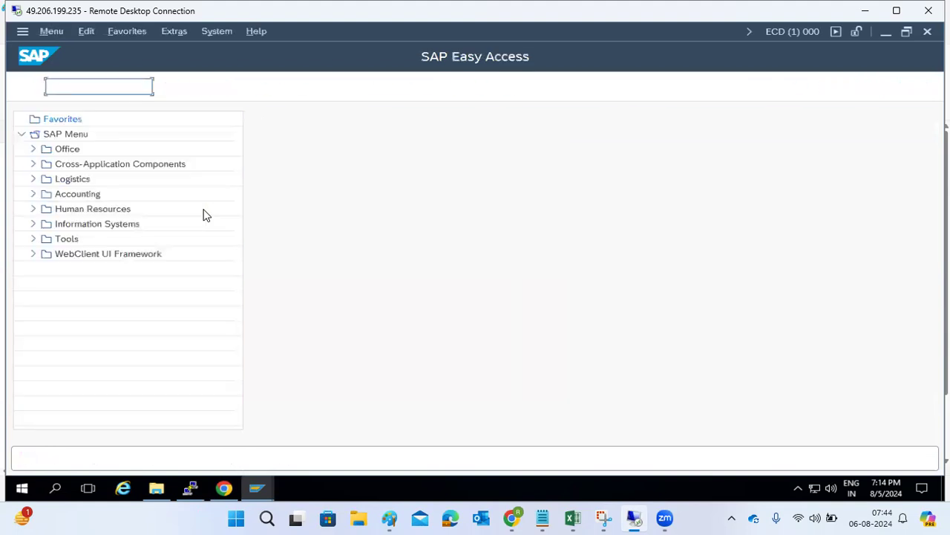
- Try to run RDDNEWPP through SA38 in ECD client 000 with high priority for RDDIMPDP, and return to the start screen
text(sa38)
key(Return)
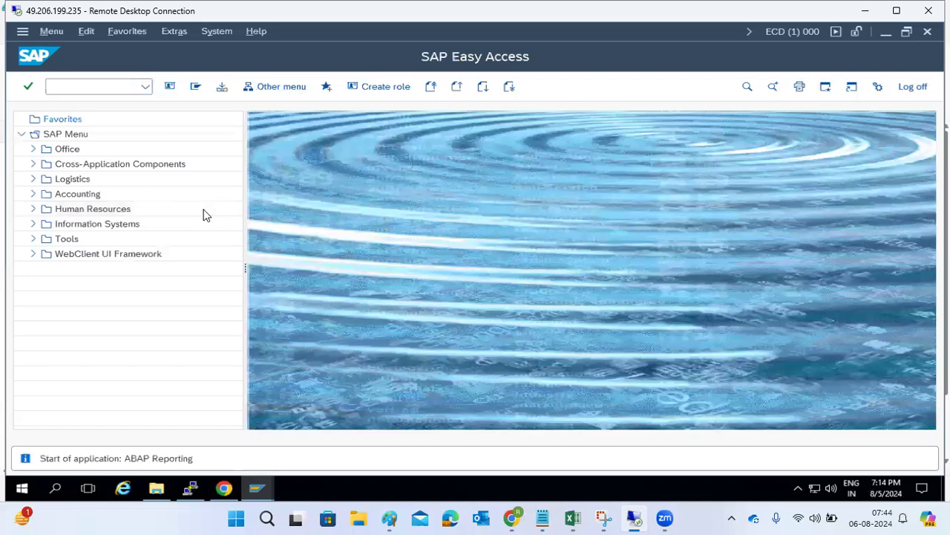
text(RDDNEWPP)
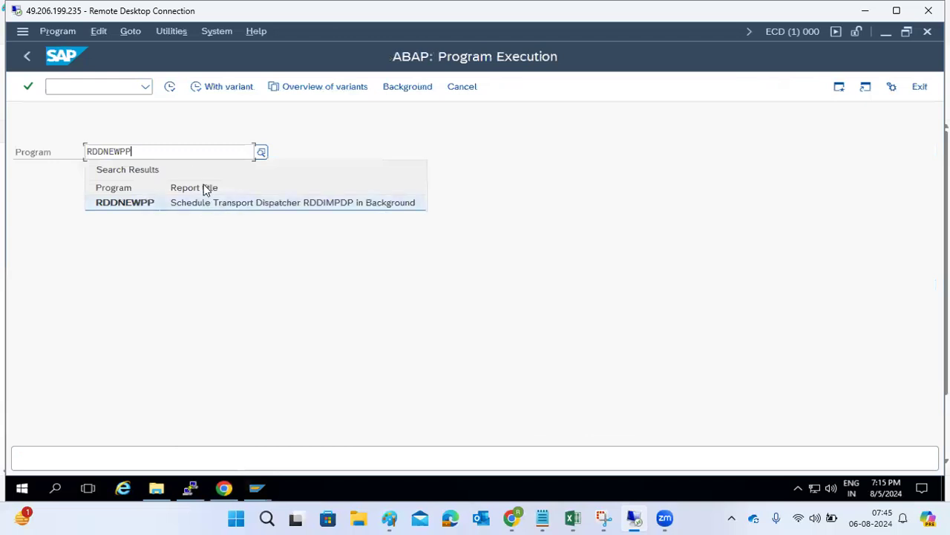
click(170, 89)
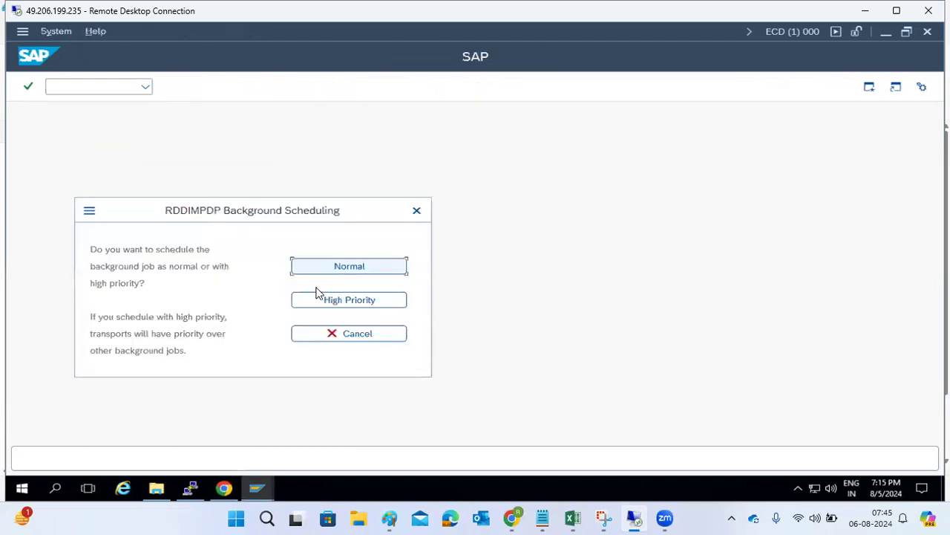
click(346, 300)
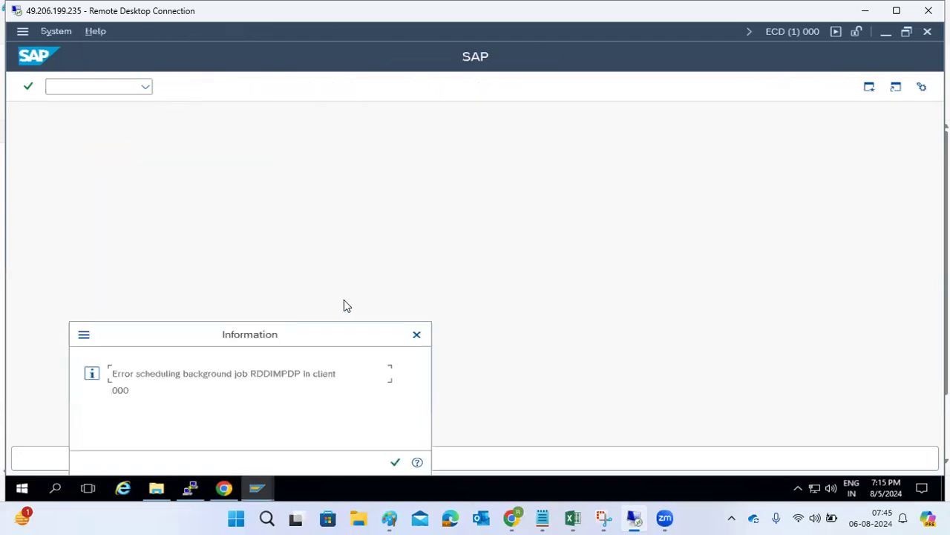
drag(202, 373, 335, 373)
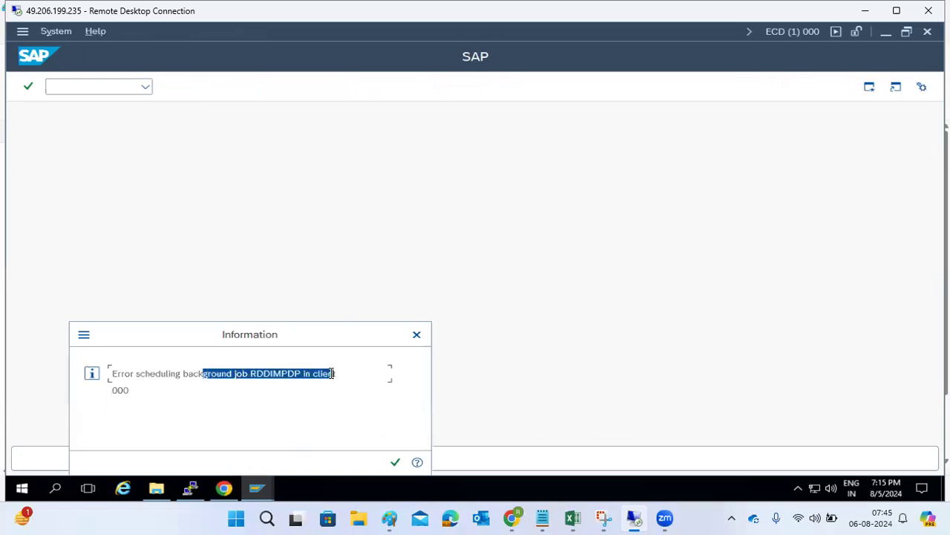
click(395, 460)
click(395, 460)
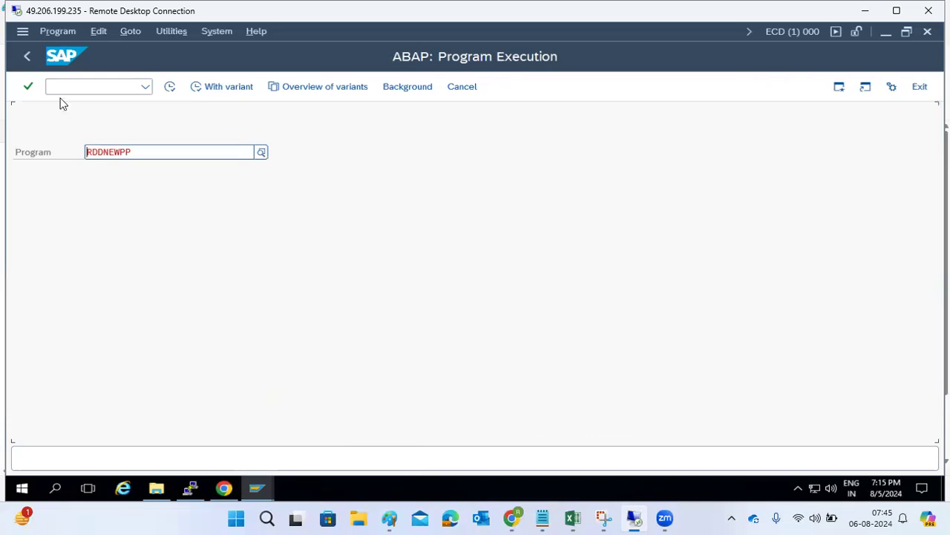
click(33, 55)
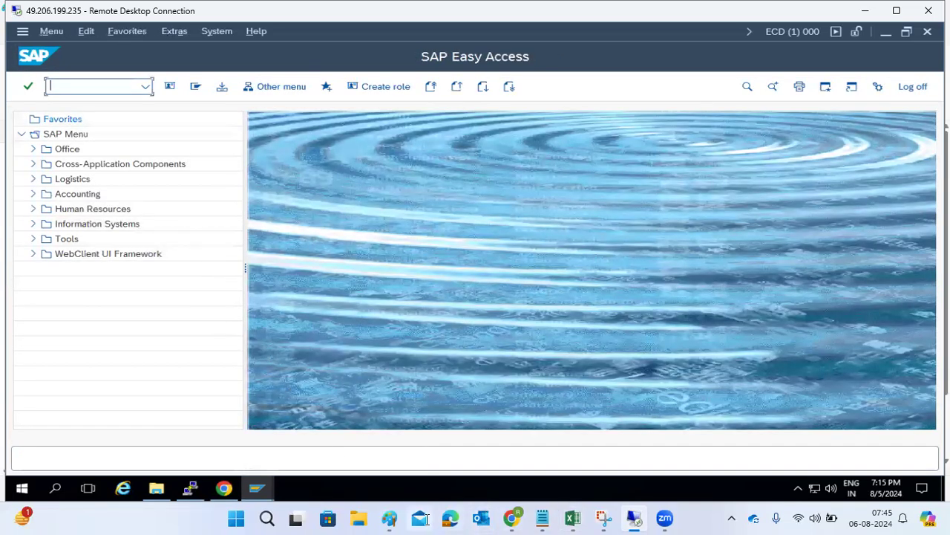
- Switch to the Paint notes and highlight the four RC=12 lines covering the user, RFC destination, RDDIMPDP job and BTC work processes
mouse_move(389, 518)
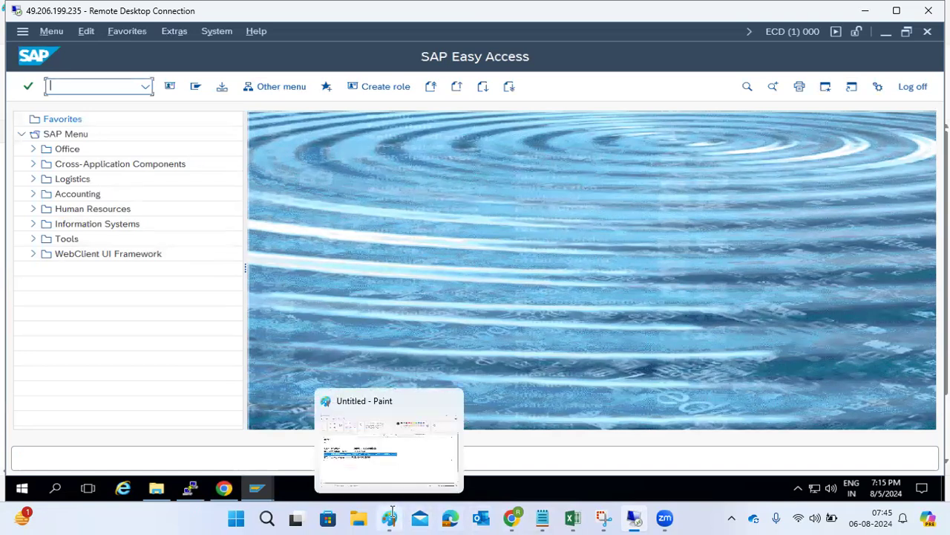
click(403, 460)
click(319, 274)
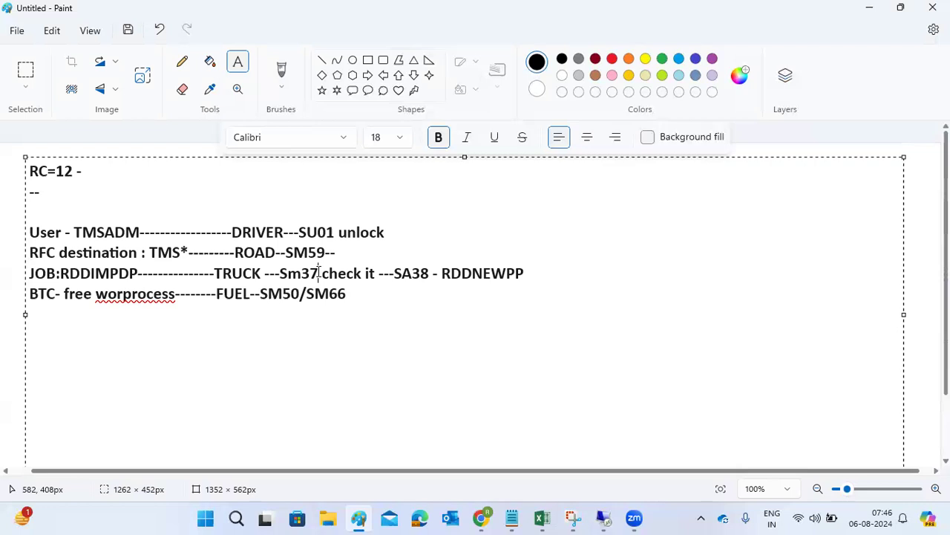
drag(354, 294, 7, 236)
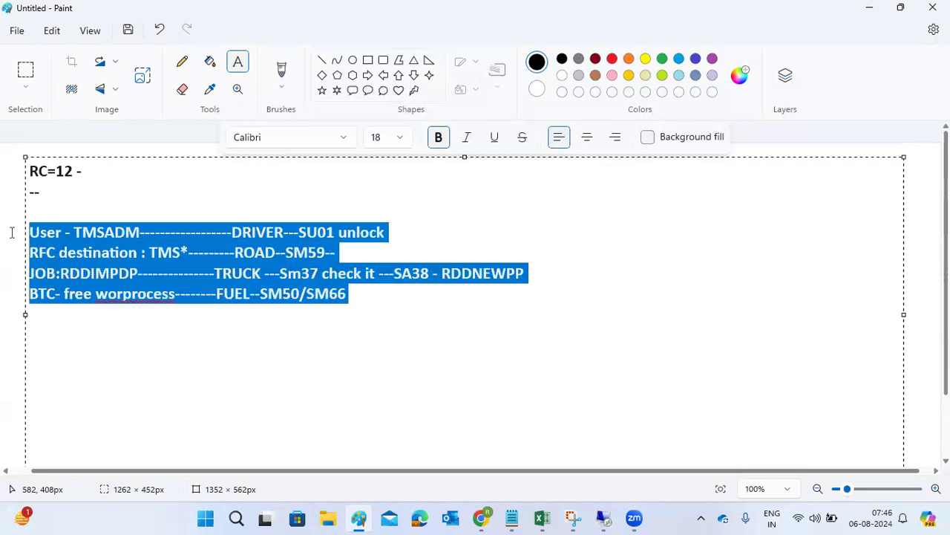
click(35, 204)
drag(29, 232, 348, 292)
click(94, 171)
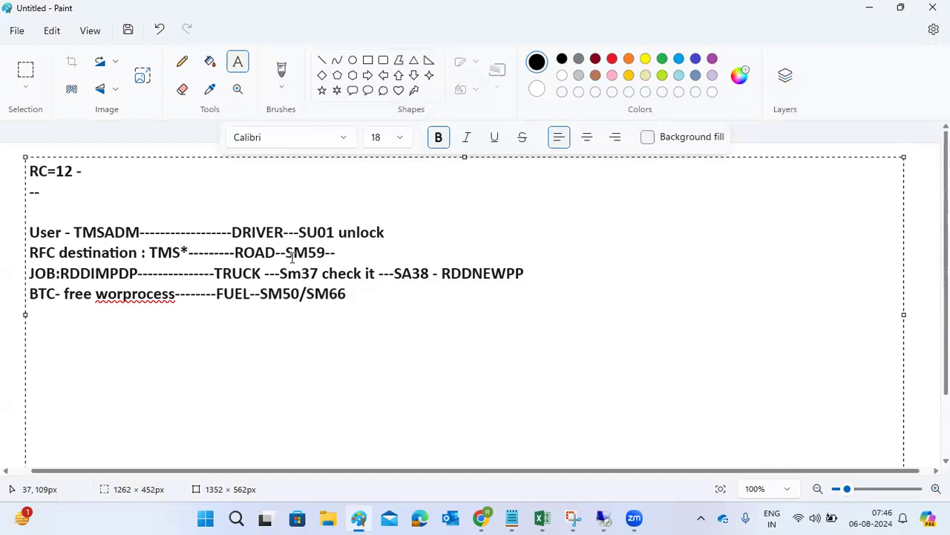
drag(349, 294, 7, 231)
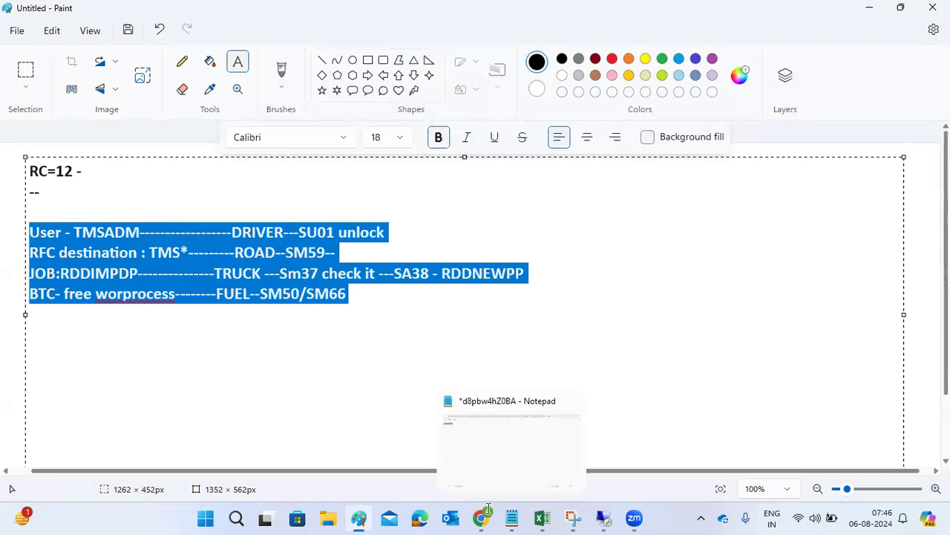
mouse_move(359, 518)
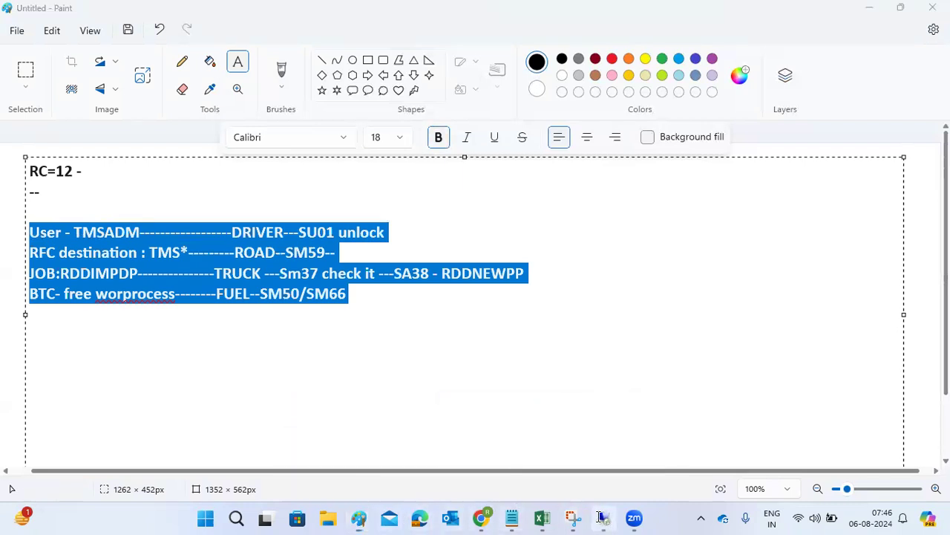
- Switch back to the ECD session in Remote Desktop, start STMS and open the import queue of system NW1
click(602, 518)
text(stmd)
key(Return)
text(stms)
key(Return)
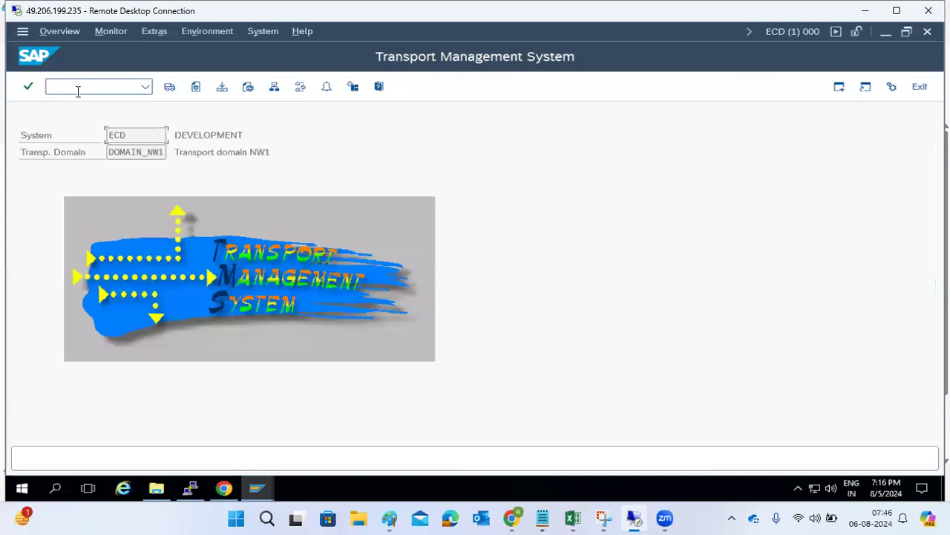
click(169, 87)
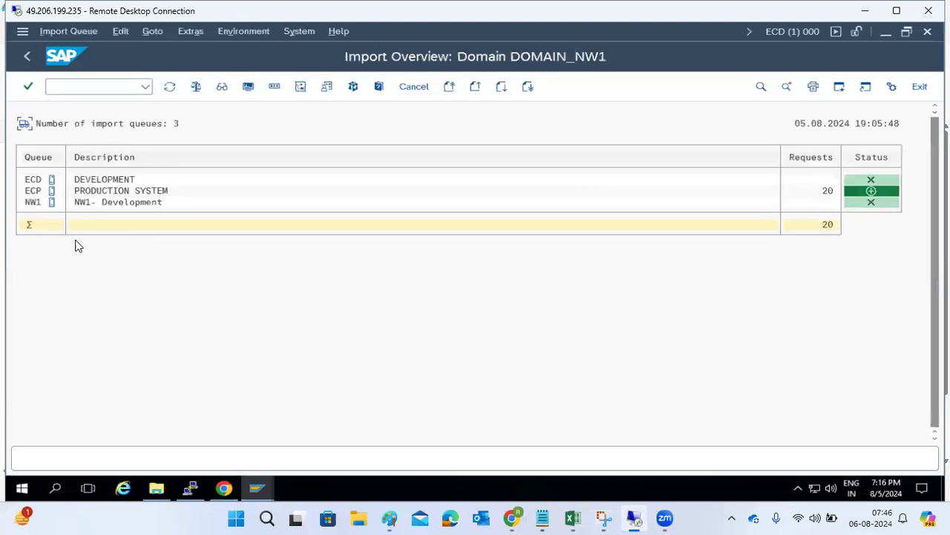
double_click(35, 205)
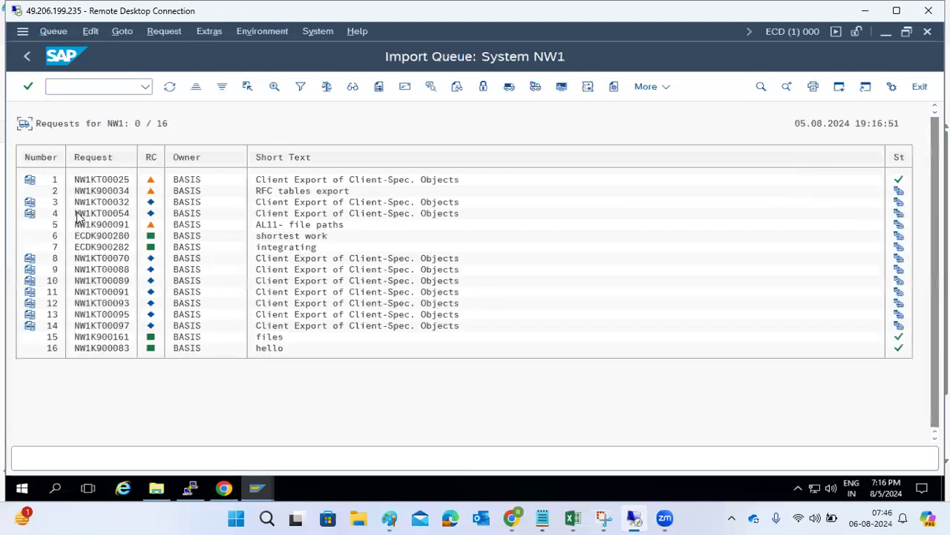
- Try to import request NW1K900083 from the NW1 import queue and dismiss the information dialog
click(110, 347)
click(536, 87)
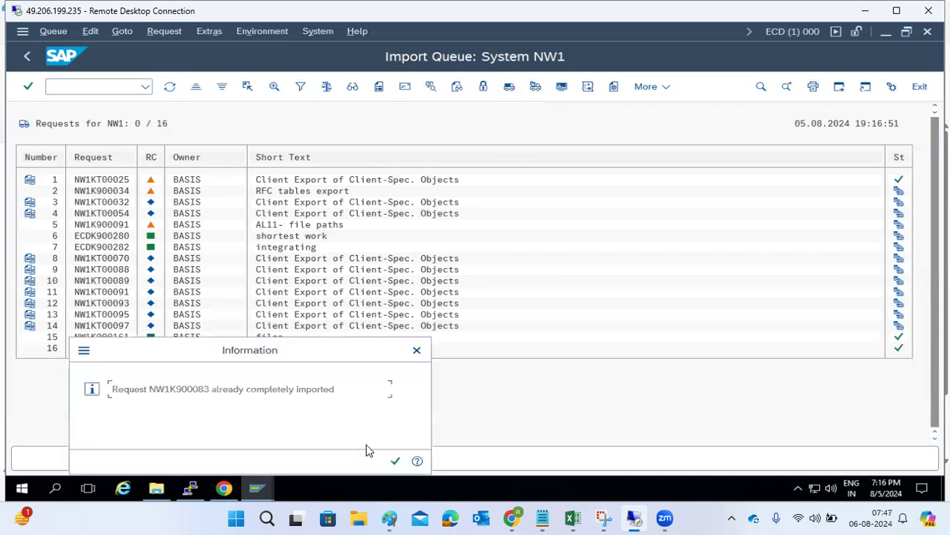
click(395, 460)
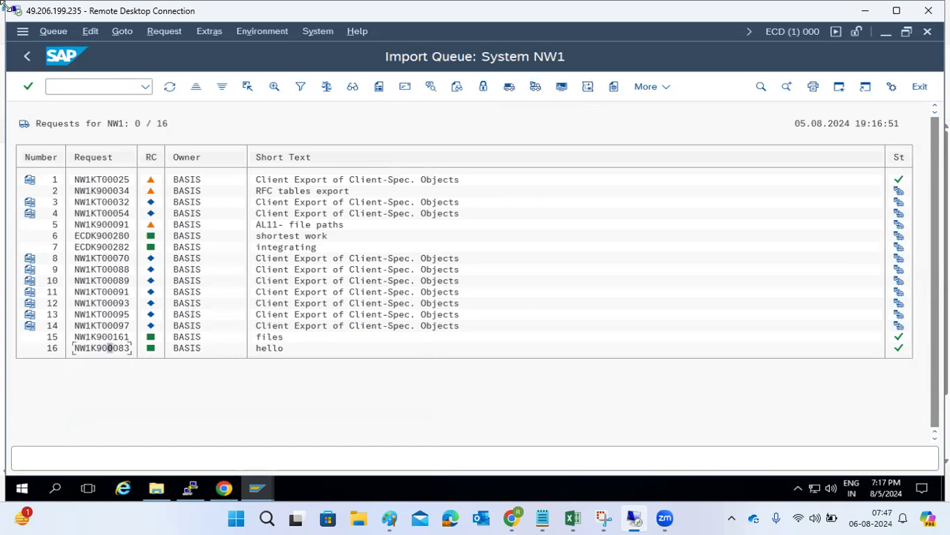
- Leave the import overview and log off from the ECD system
click(30, 56)
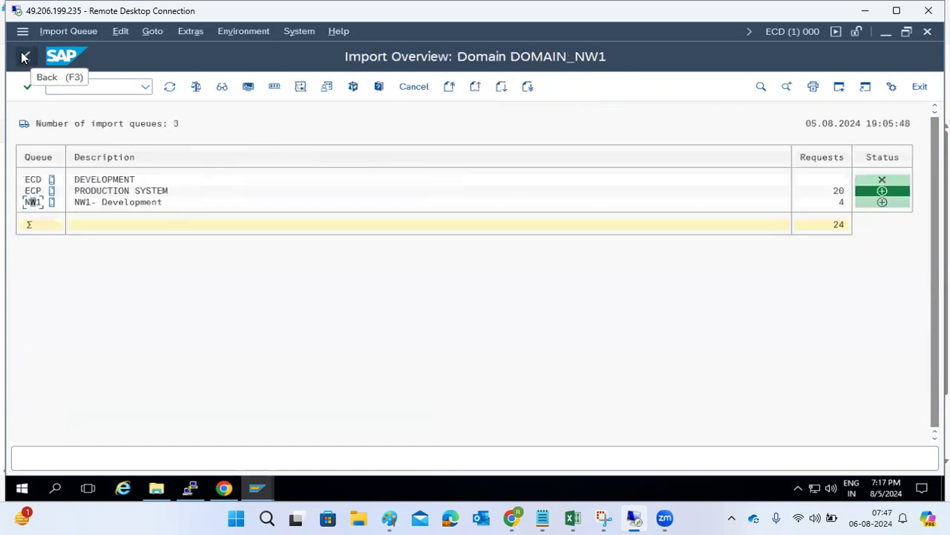
click(25, 57)
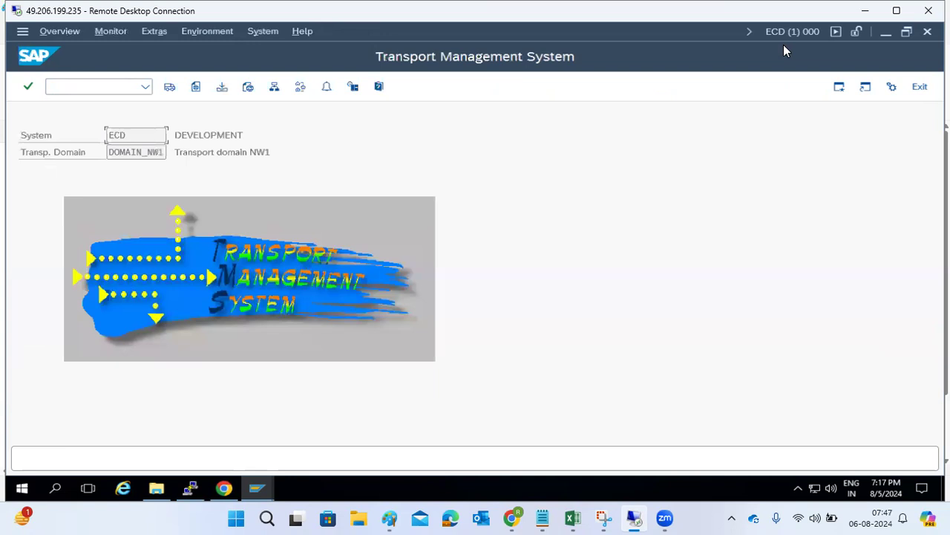
click(928, 32)
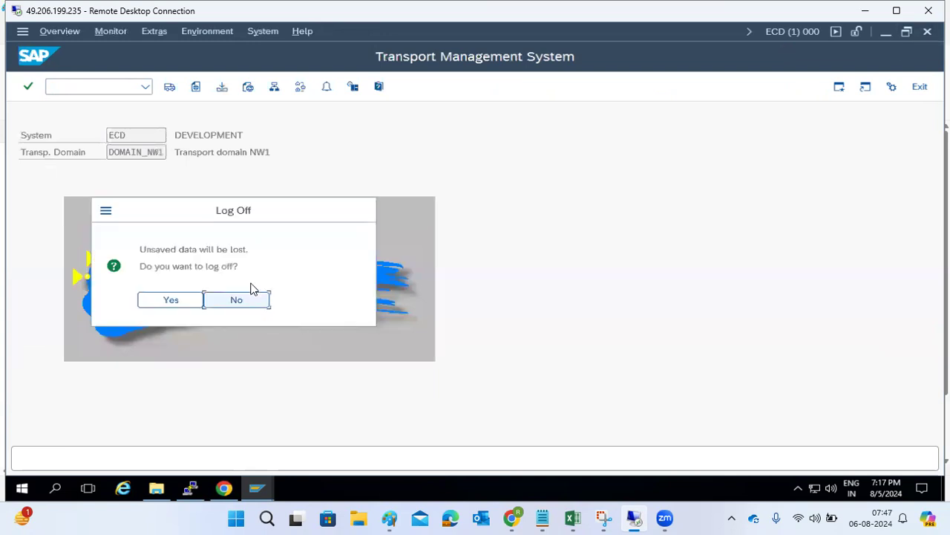
click(186, 297)
- List today's runtime errors with ST22 in the ECP session and open the DBSQL_TABLE_UNKNOWN dump from 19:14:29
click(578, 248)
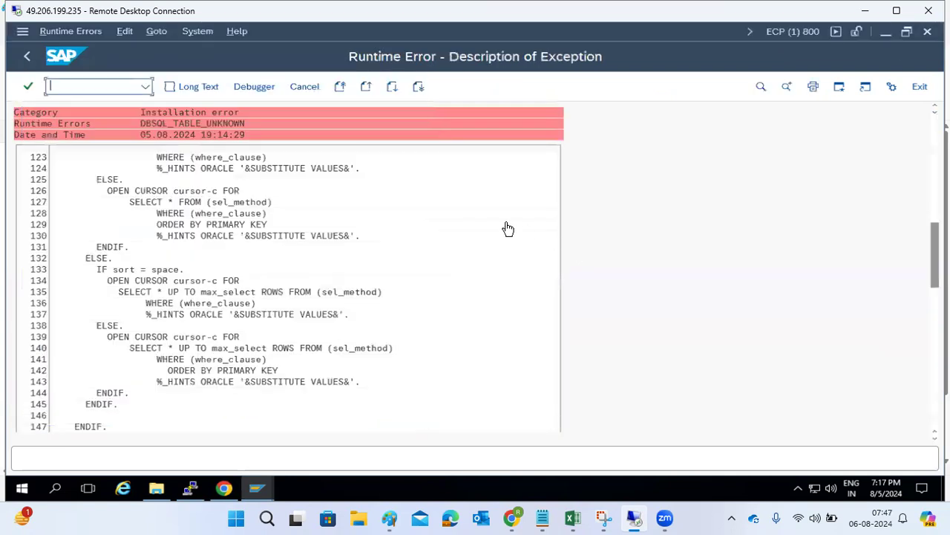
text(/nst22)
key(Return)
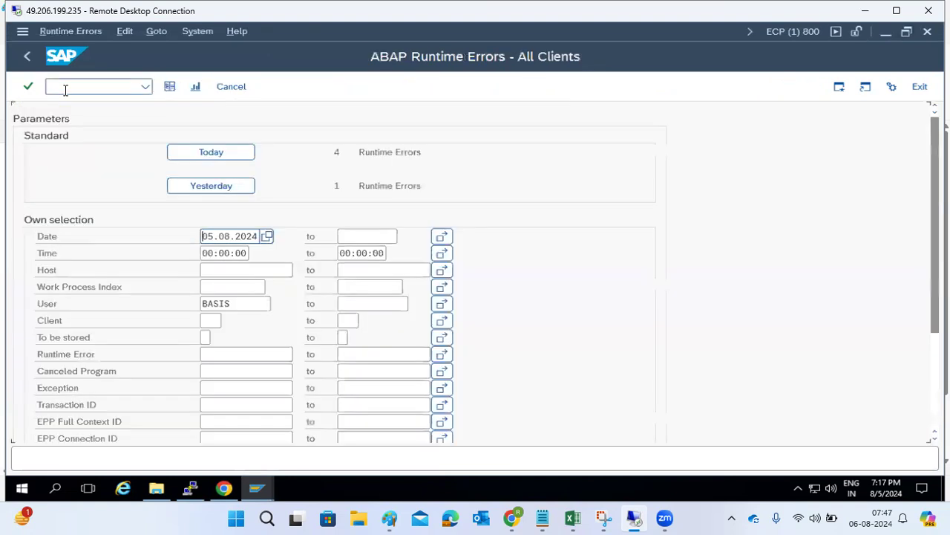
click(190, 154)
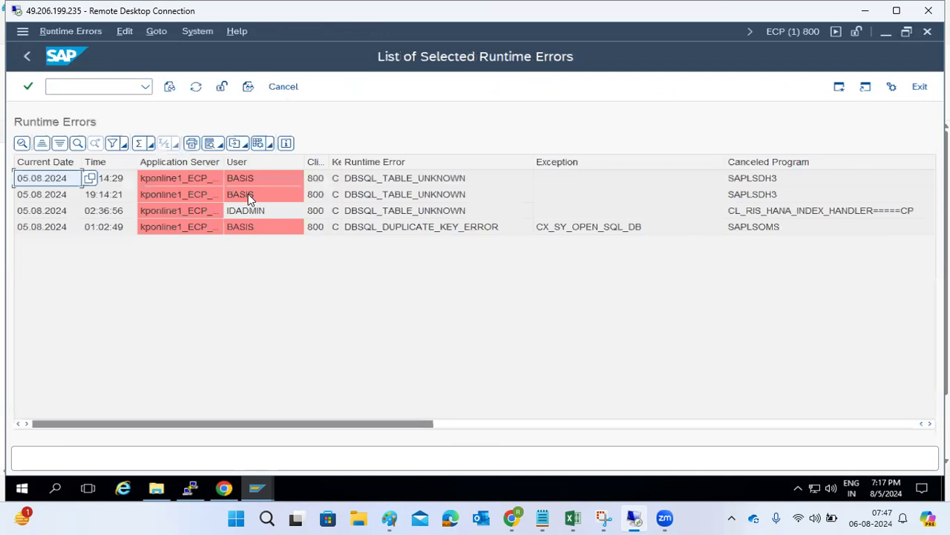
click(385, 182)
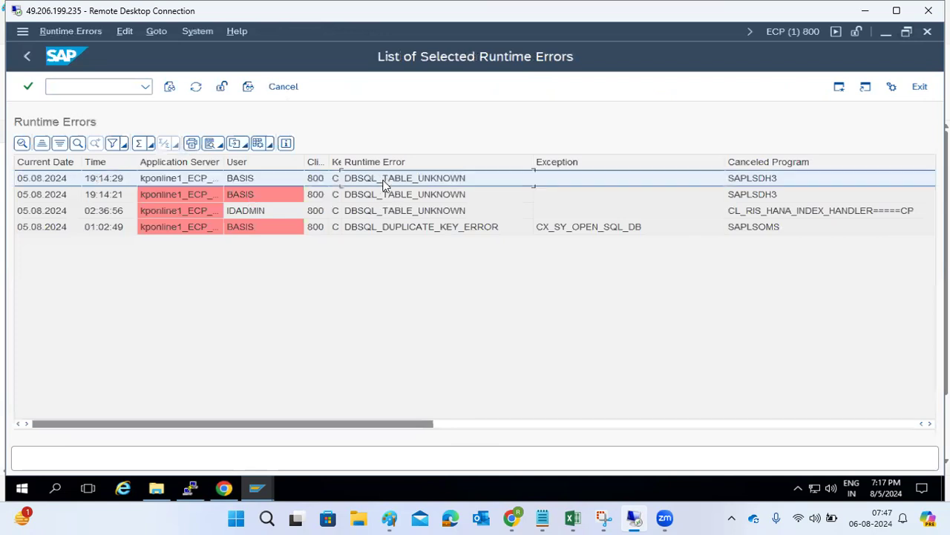
double_click(385, 184)
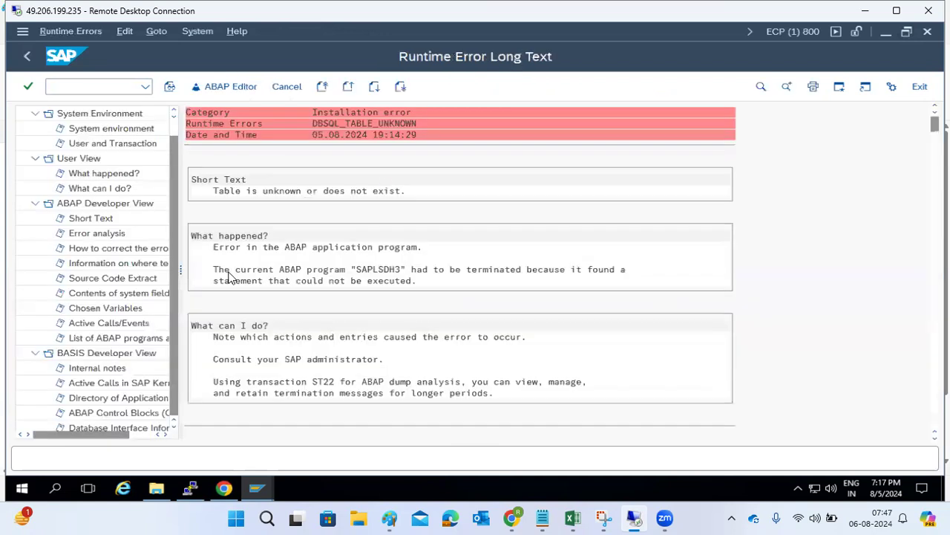
- Examine the dump's user and transaction, system environment and termination information, and return to the runtime error list
click(106, 144)
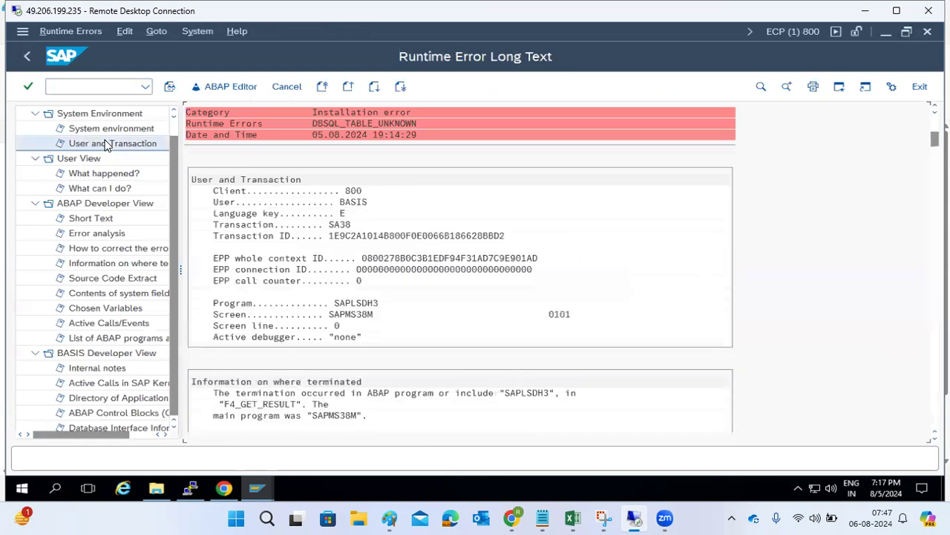
scroll(308, 361, down, 3)
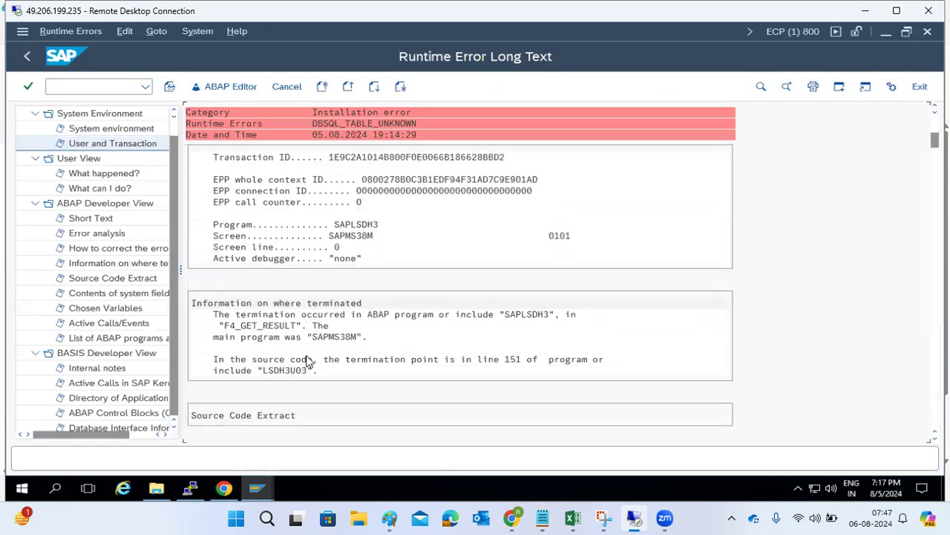
click(108, 129)
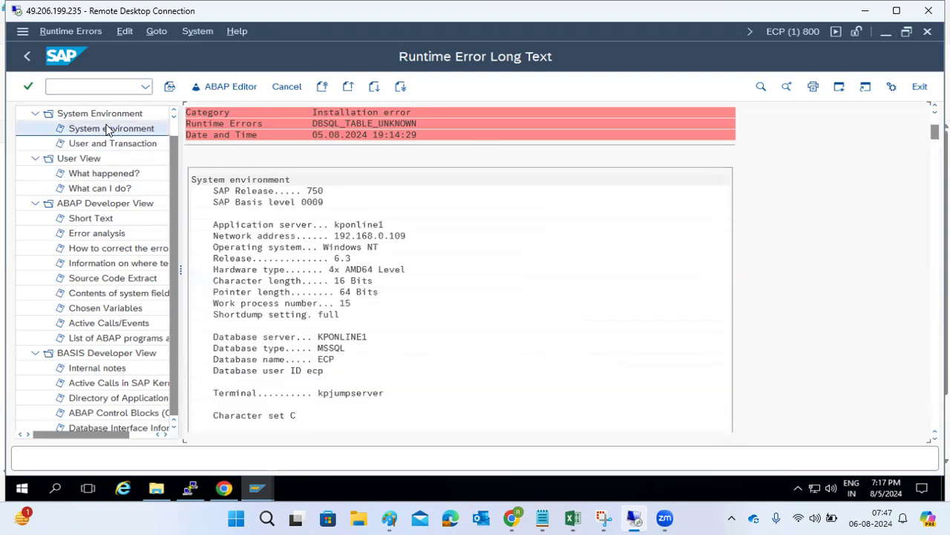
click(106, 265)
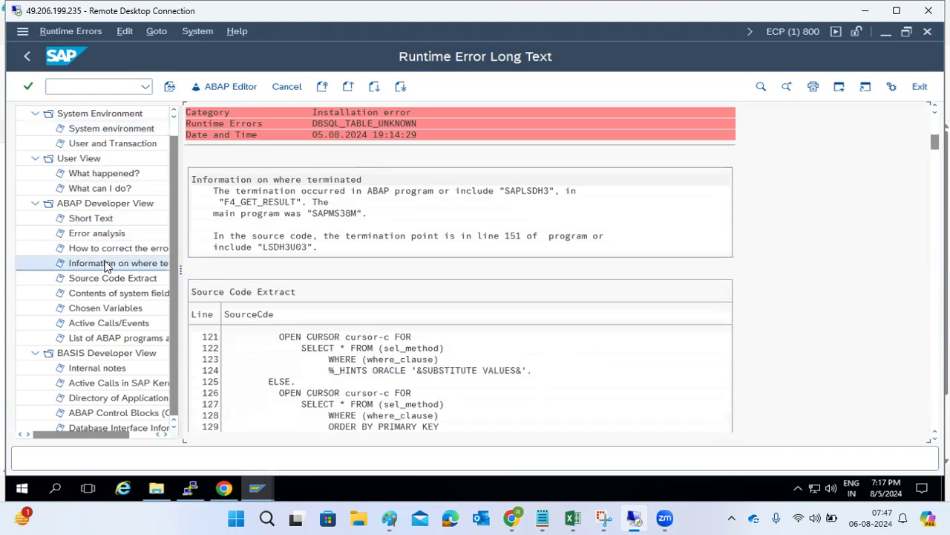
scroll(158, 294, down, 1)
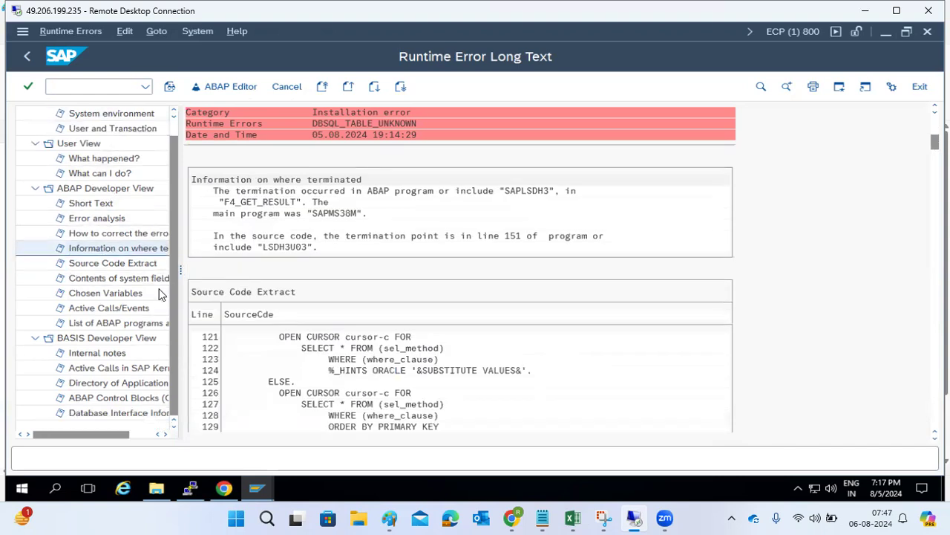
click(28, 55)
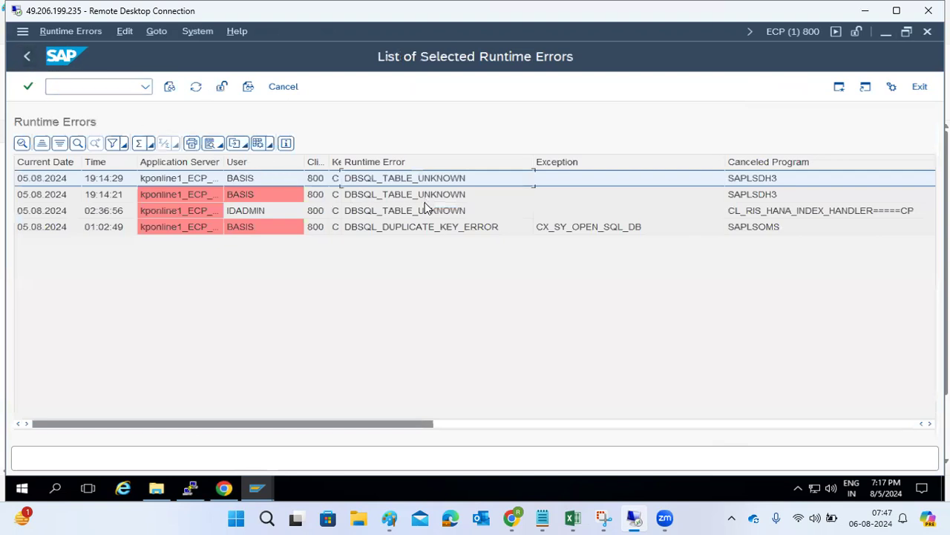
- Open SM37 in ECP and list all jobs of 05.08.2024 for user name *
click(83, 90)
text(/nsm37)
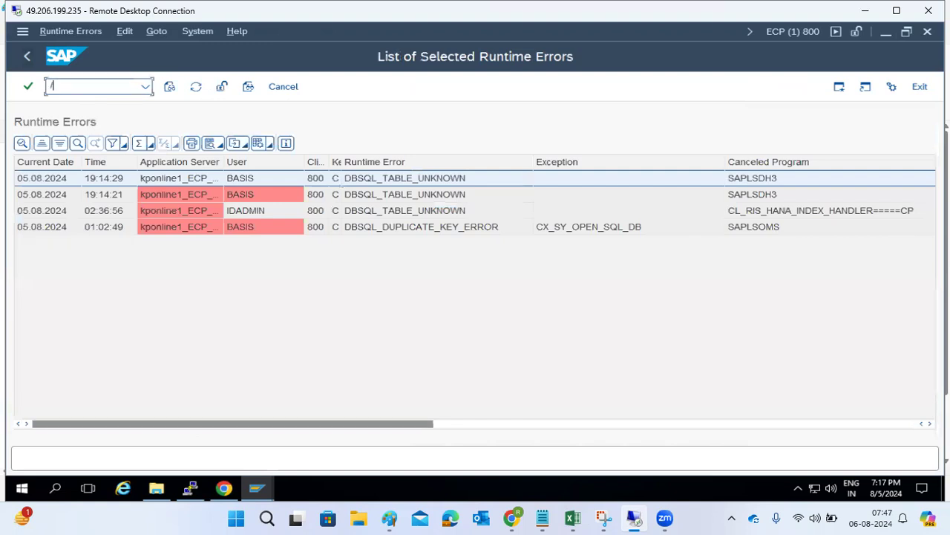
key(Return)
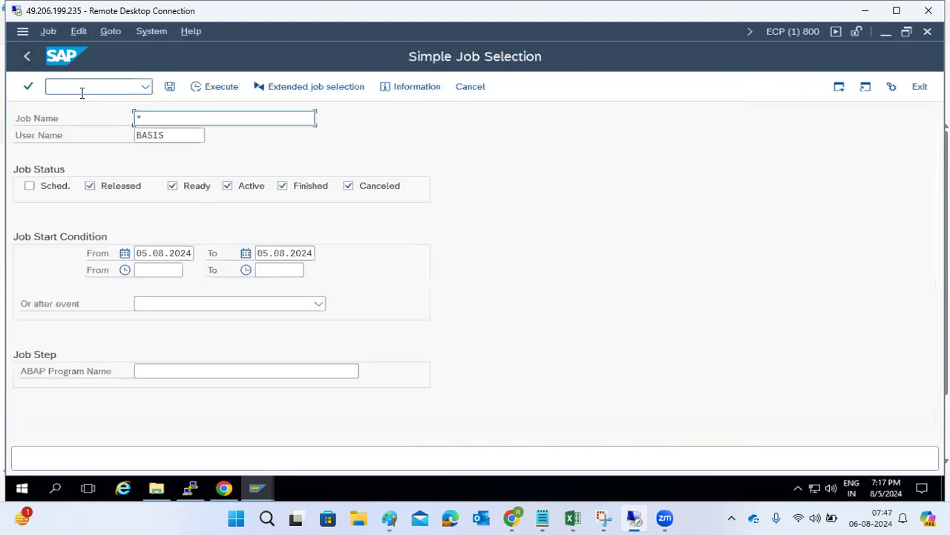
key(Tab)
key(shift+End)
text(*)
click(201, 89)
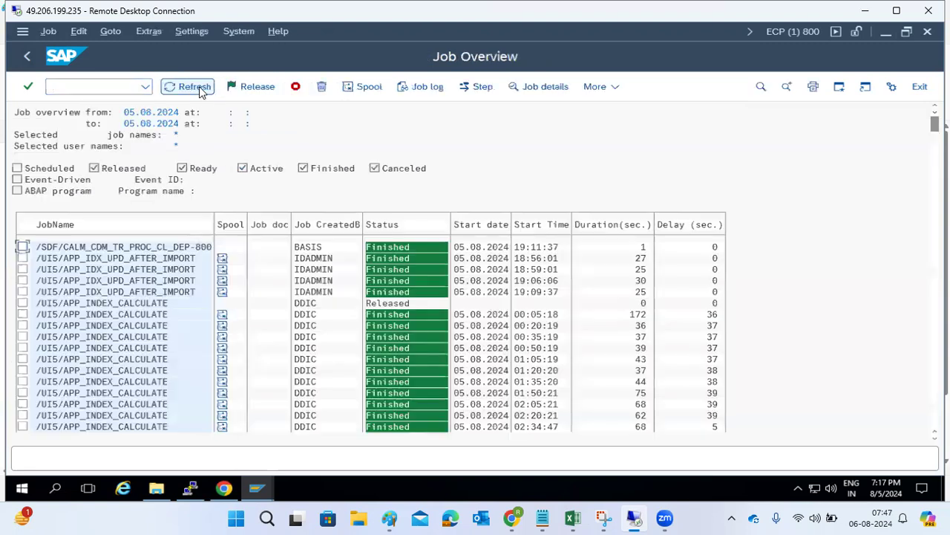
- Relist the jobs of 05.08.2024 with the Active and Finished statuses excluded
scroll(145, 280, down, 2)
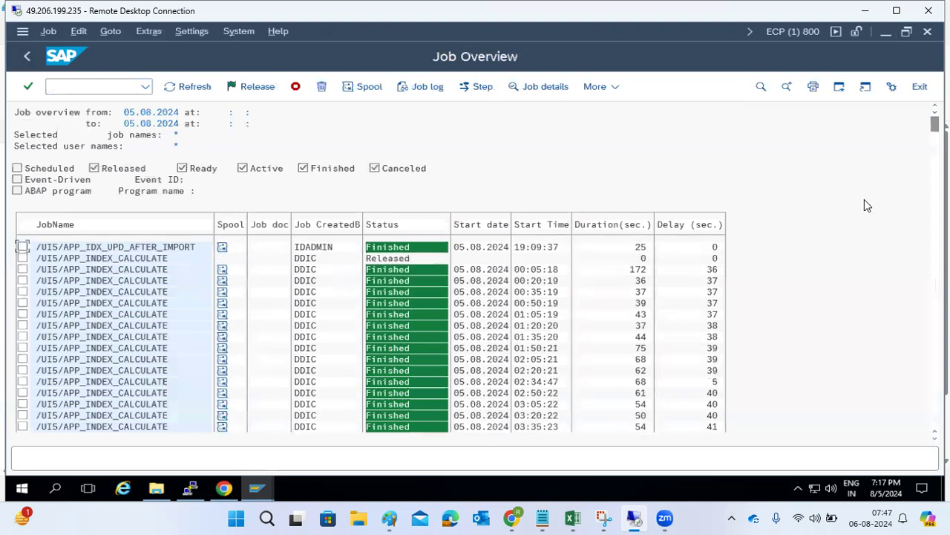
click(18, 55)
click(282, 185)
click(227, 187)
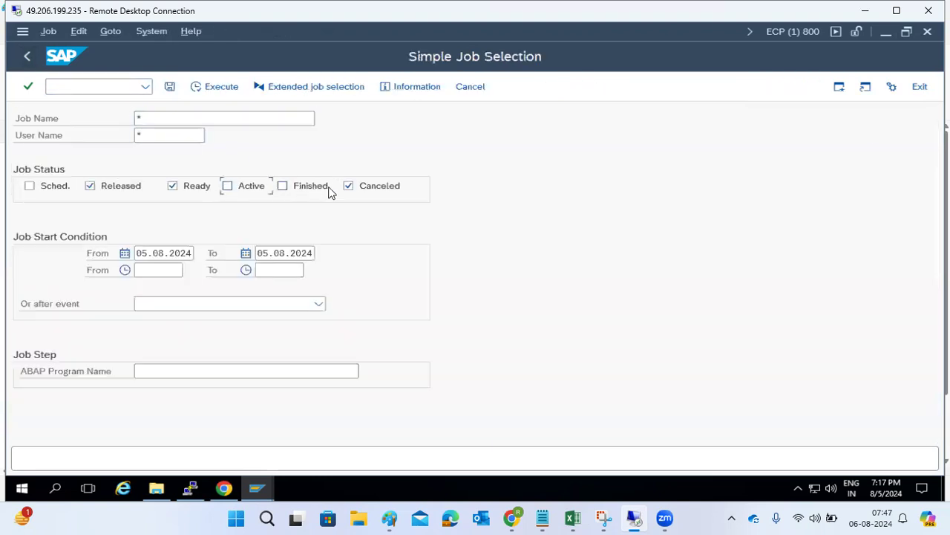
click(210, 91)
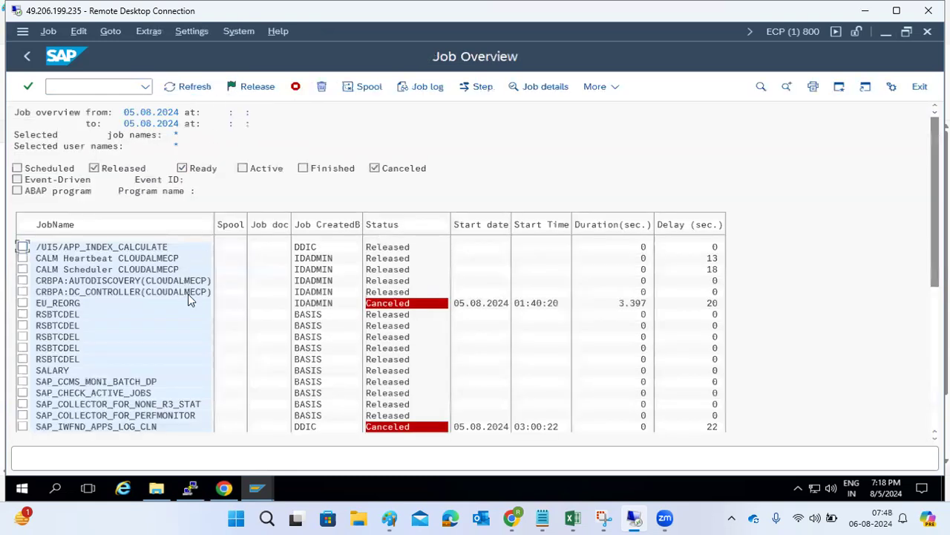
- Read the job log of the canceled SAP_IWFND_APPS_LOG_CLN job and return to the job overview
click(61, 303)
click(65, 428)
click(423, 88)
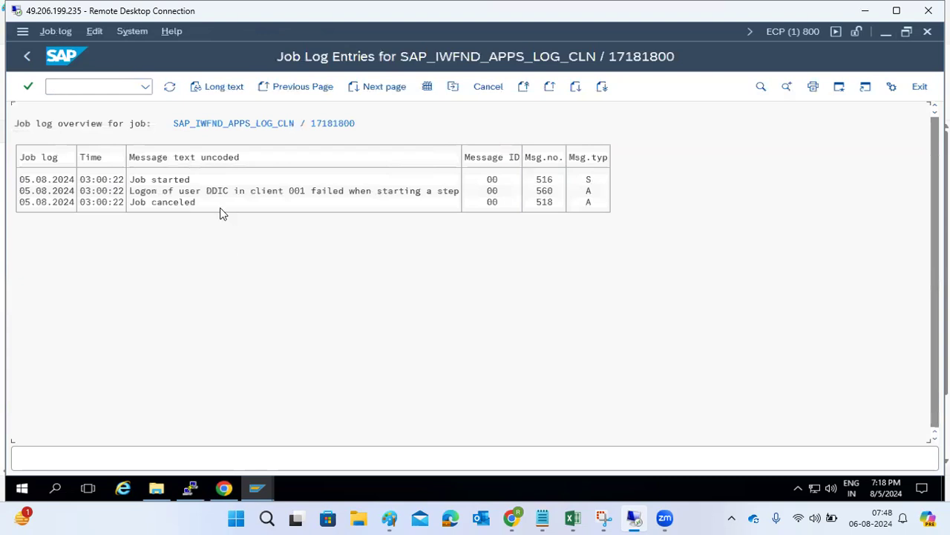
click(27, 57)
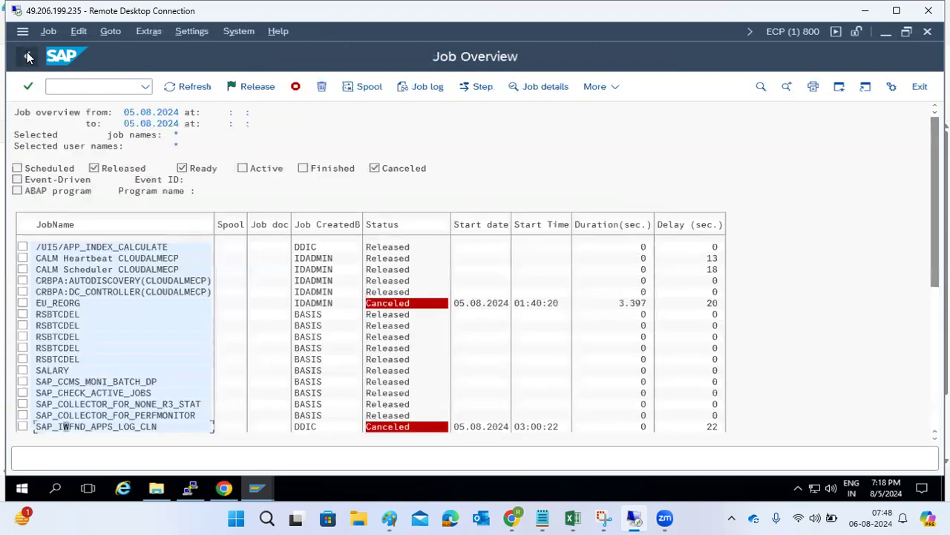
- Read the job log of the canceled SAP_IWFND_SUP_UTIL_CLN job and return to the job overview
key(Page_Down)
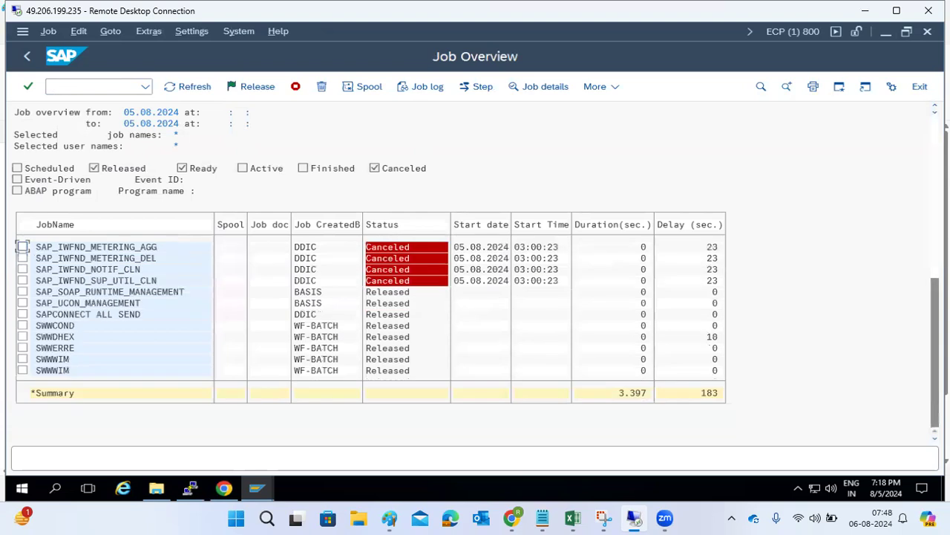
click(142, 281)
click(418, 94)
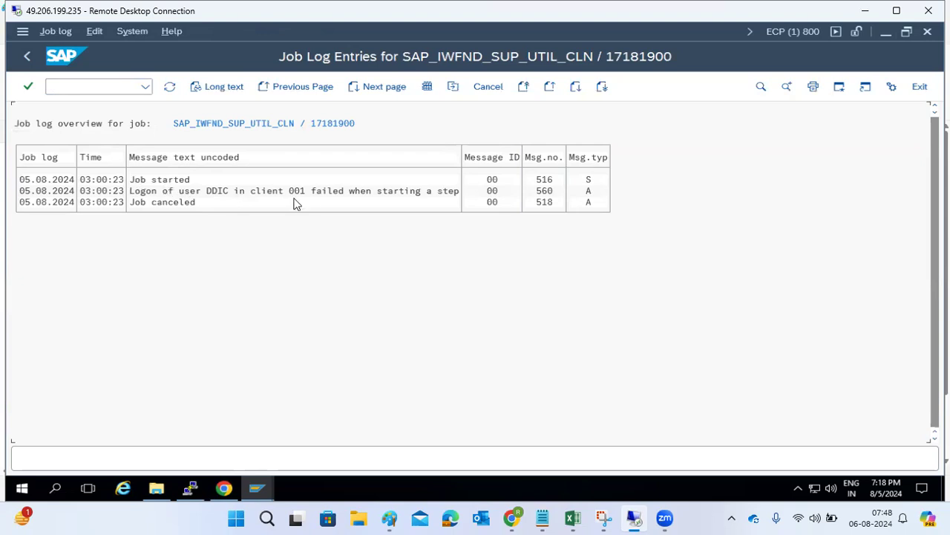
click(26, 56)
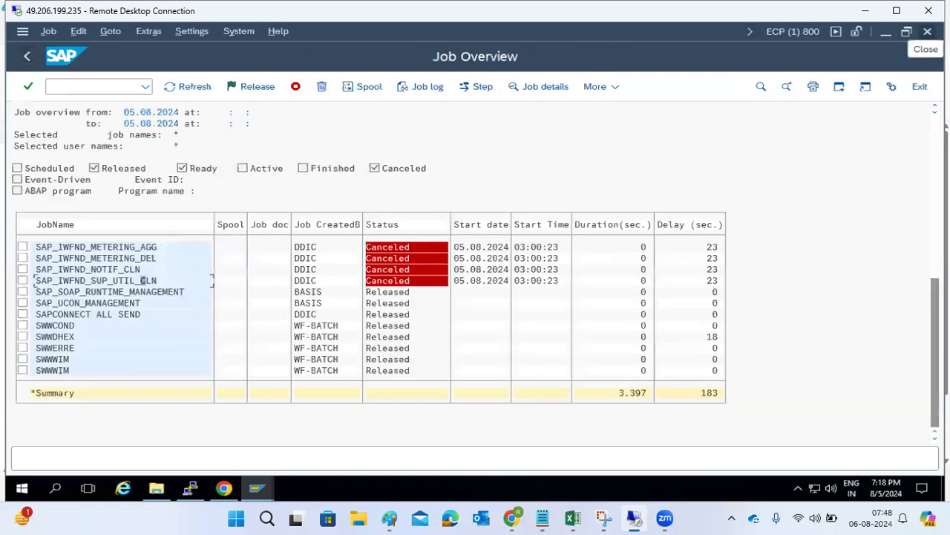
- Log off from ECP and log on again to client 800 as user basis, entering the account password
click(927, 31)
click(173, 301)
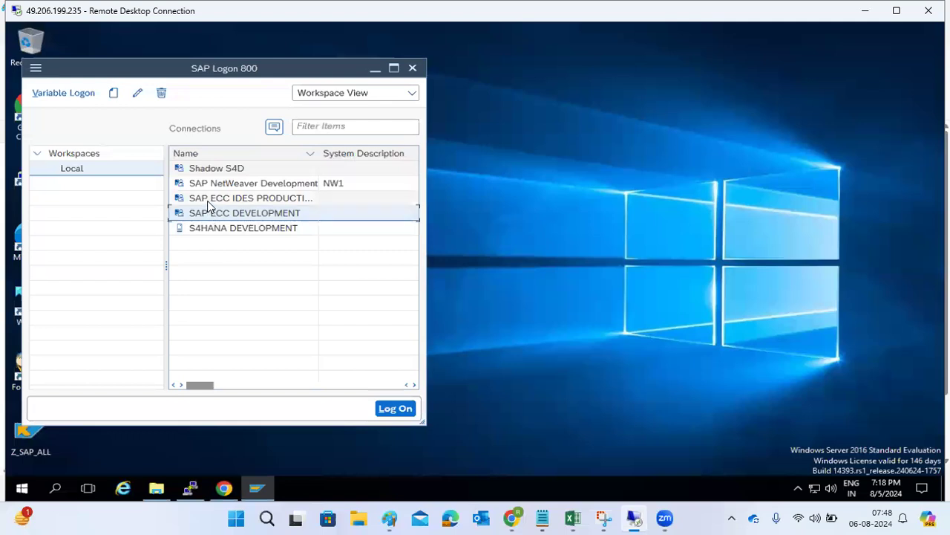
double_click(208, 200)
text(basis)
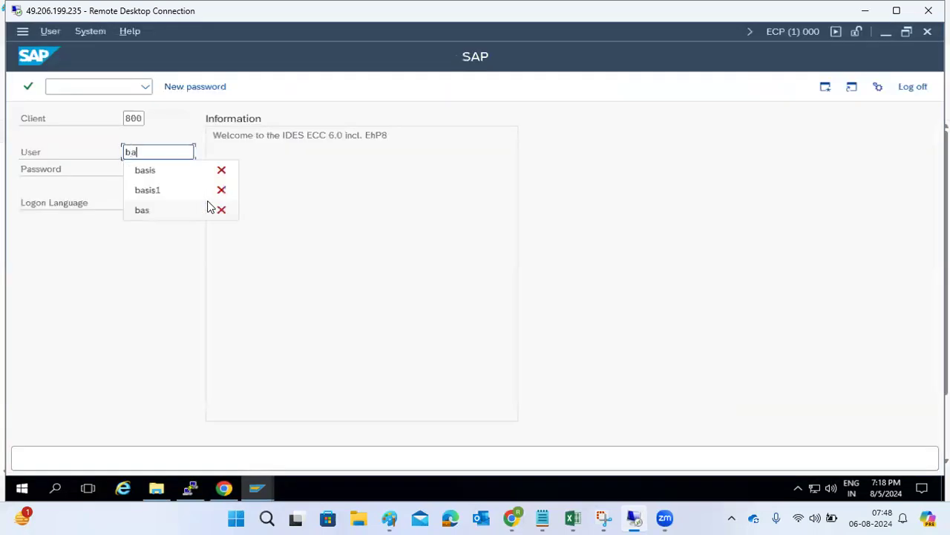
key(Tab)
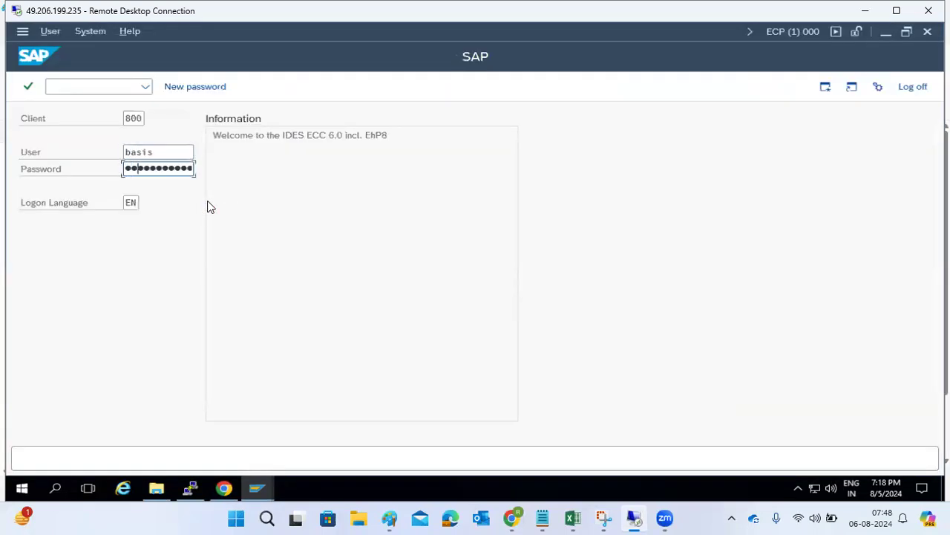
key(Return)
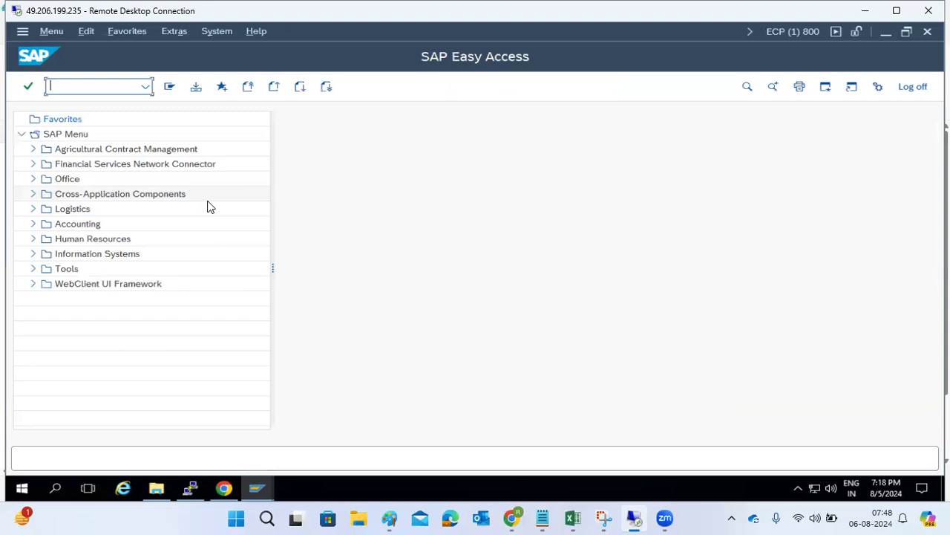
- Try to open user maintenance with SU01 and the user display with SU01D
text(su01)
key(Return)
text(s)
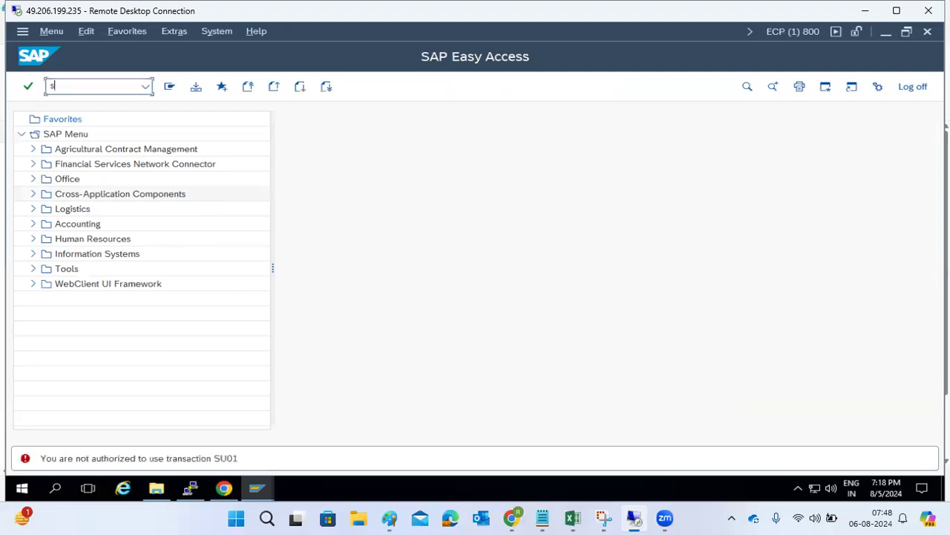
text(u01dd)
key(BackSpace)
key(Return)
- Open table USR02 in SE16, check its number of entries and display the records without a BNAME filter
text(se16)
key(Return)
text(USR02)
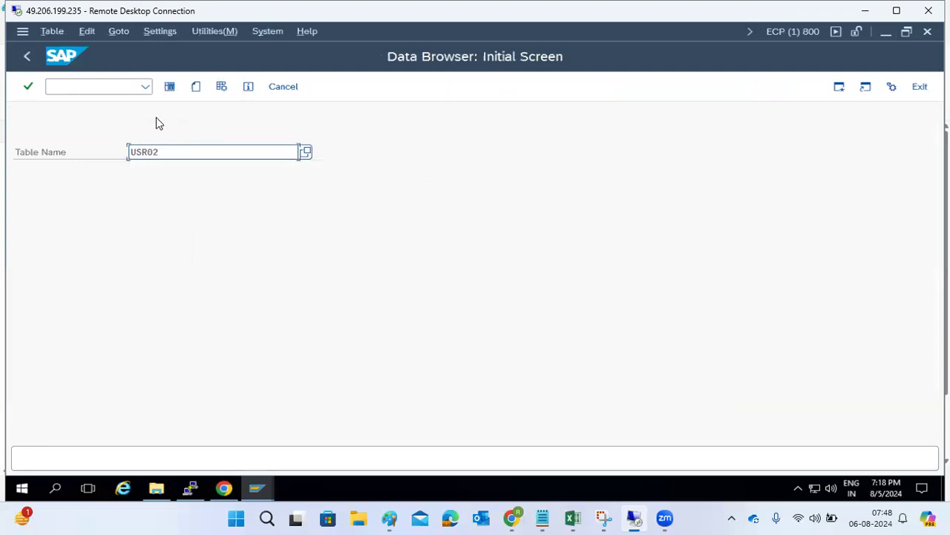
click(169, 87)
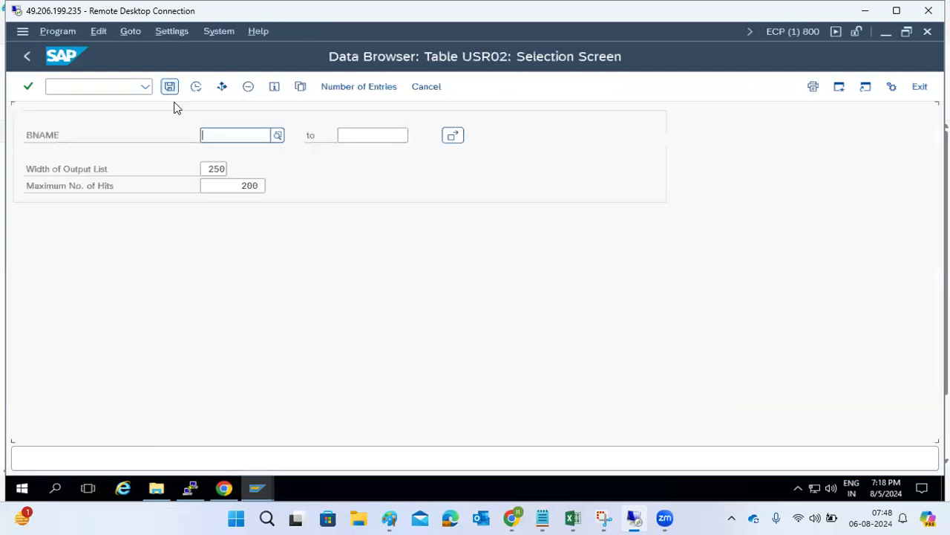
click(339, 87)
click(335, 334)
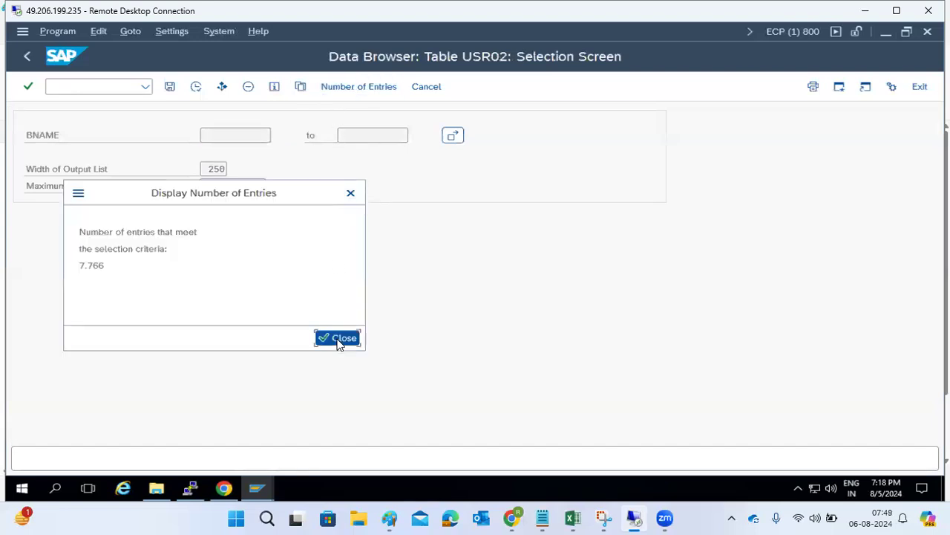
click(196, 87)
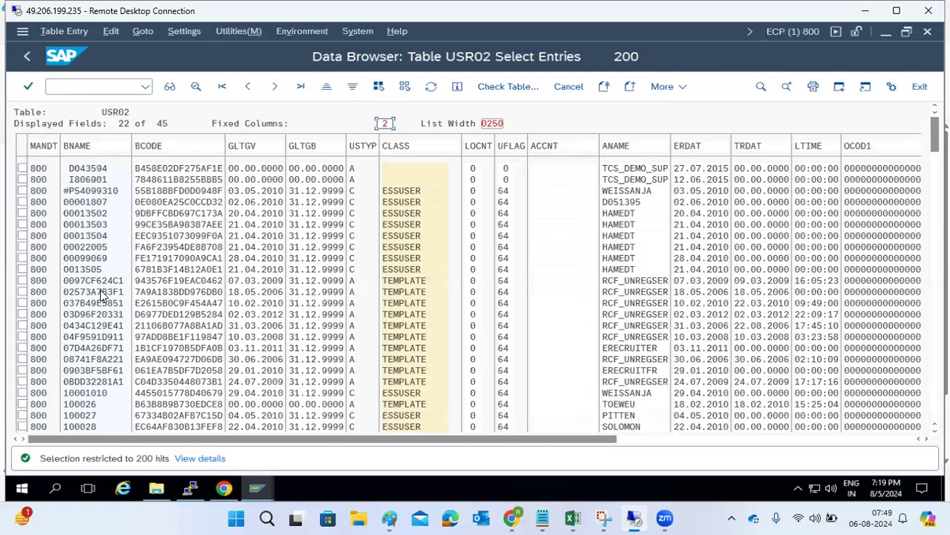
- Leave the table display, try to open transaction /IWFND/MAINT_SERVICE, and log off from ECP
click(25, 58)
click(24, 58)
text(/n/iwfnd/maint_service)
key(Return)
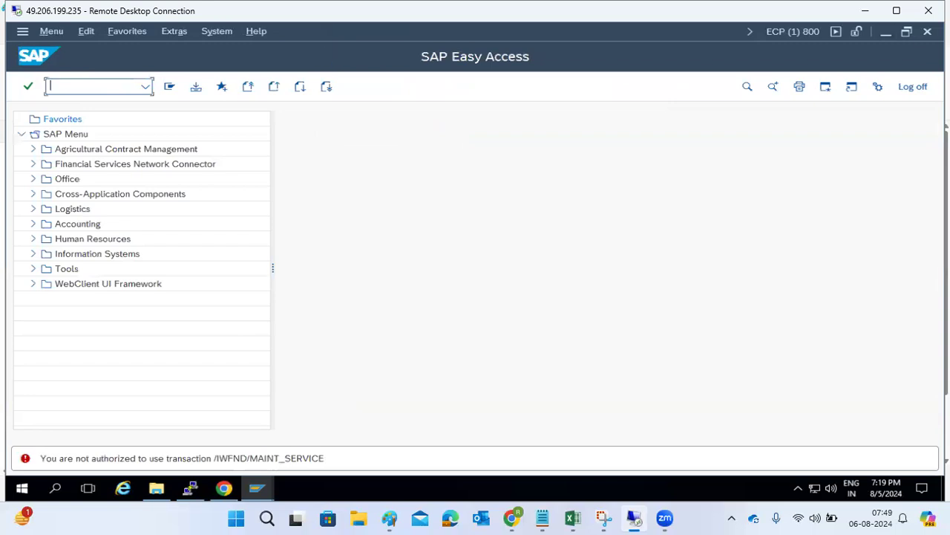
click(927, 31)
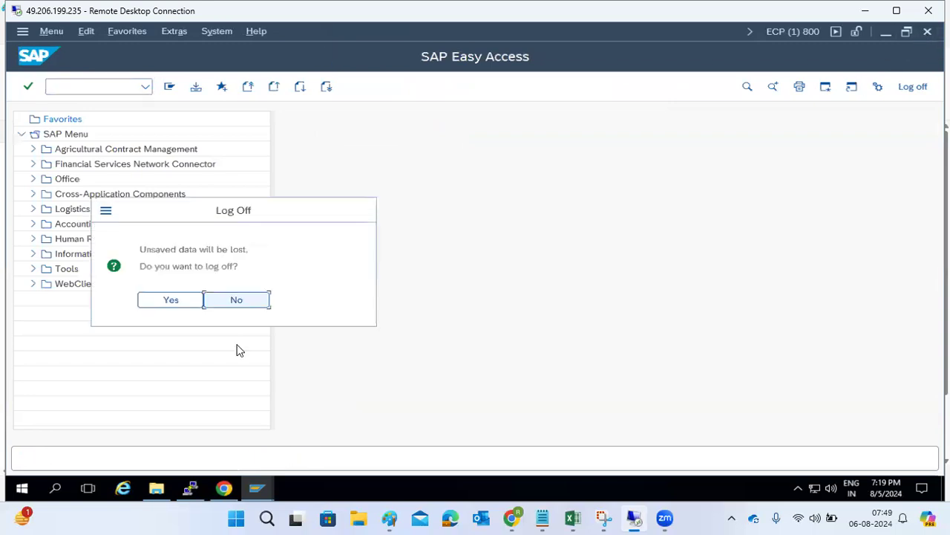
click(170, 301)
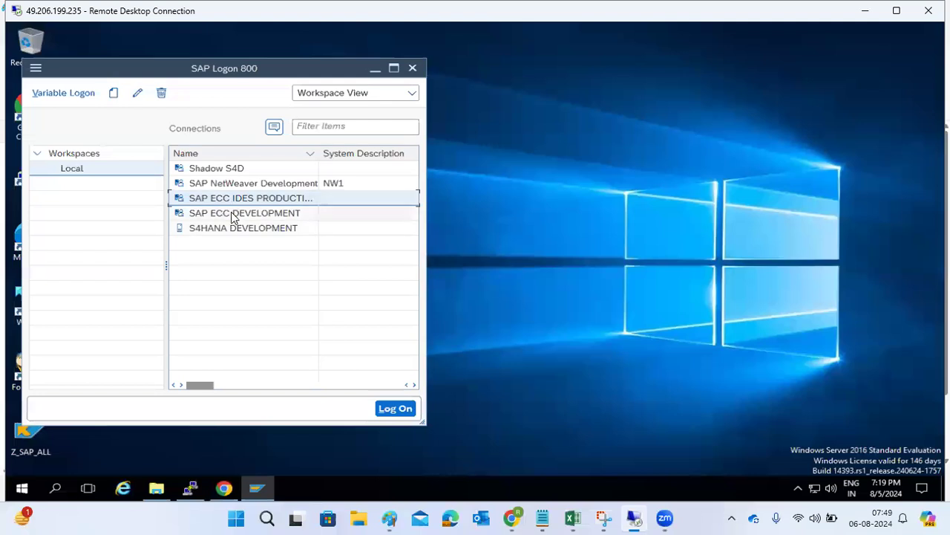
- Try to log on to ECP client 800 as user idadmin, entering the account password twice
double_click(229, 200)
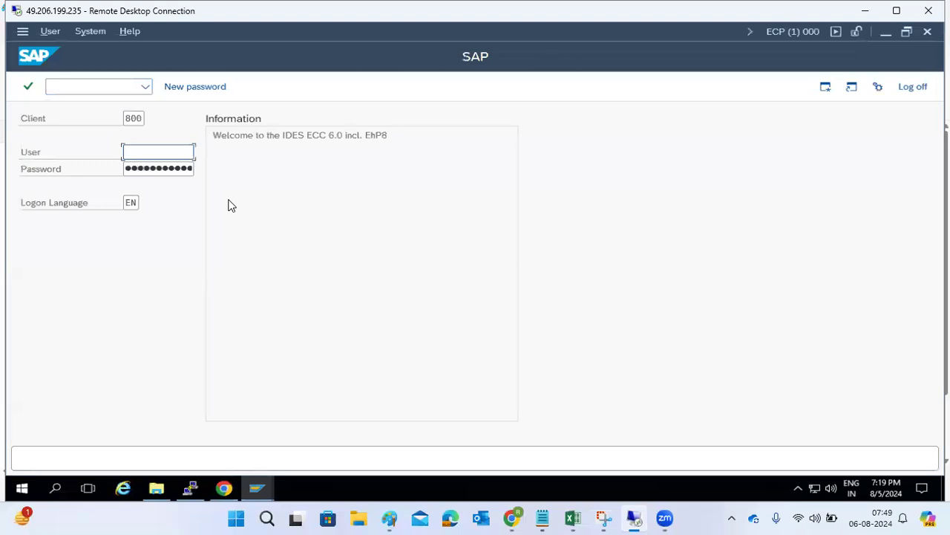
text(i)
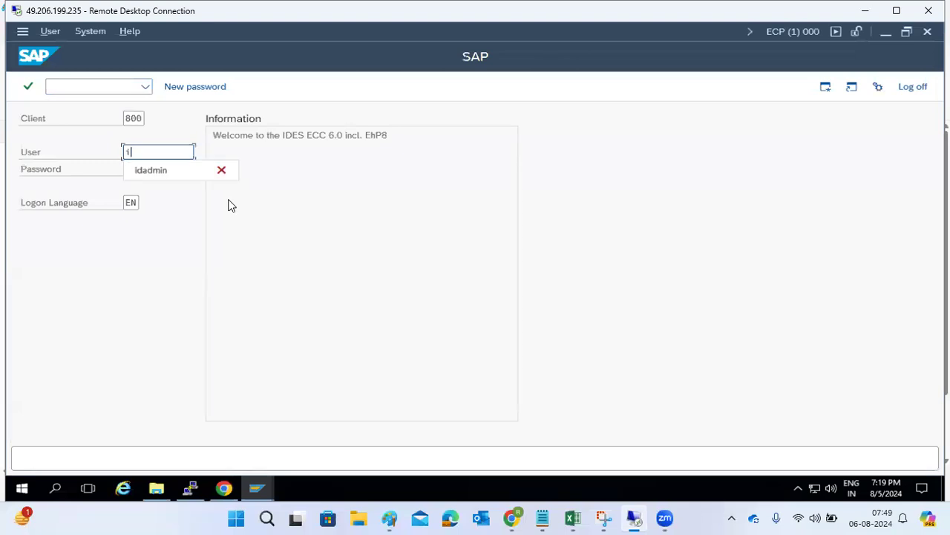
double_click(146, 174)
text(●●●●●●)
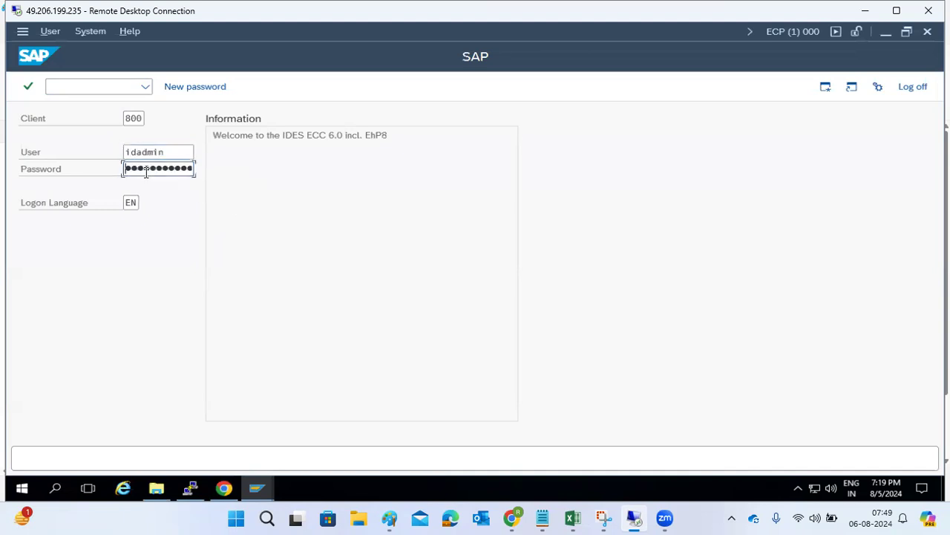
text(●)
key(Return)
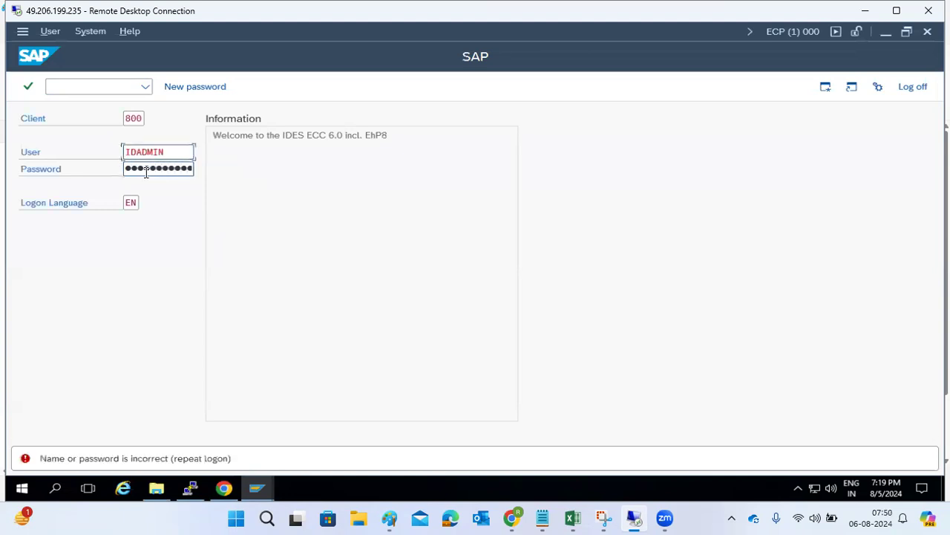
click(147, 171)
text(●●●●●●●●●)
- Try to log on to client 800 with the users SAP* and BASIS1, entering their account passwords
key(shift+Tab)
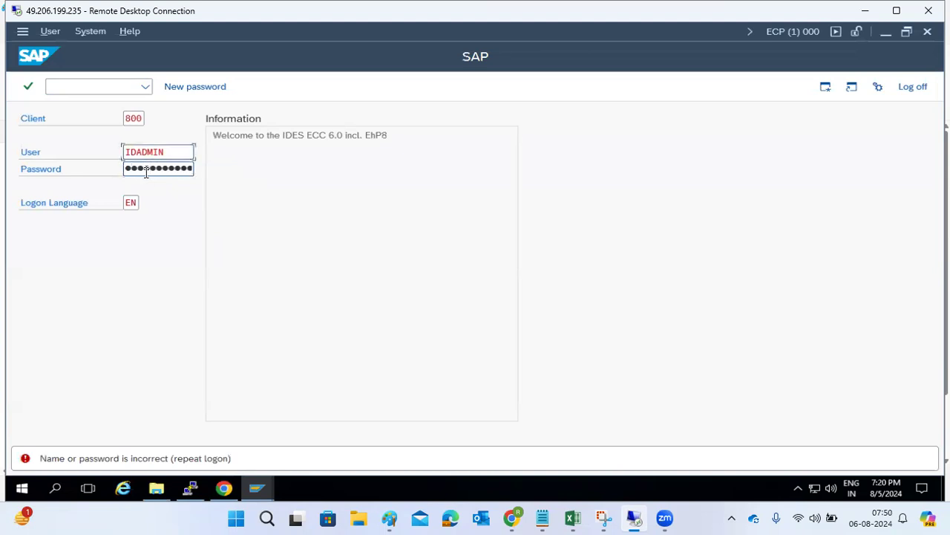
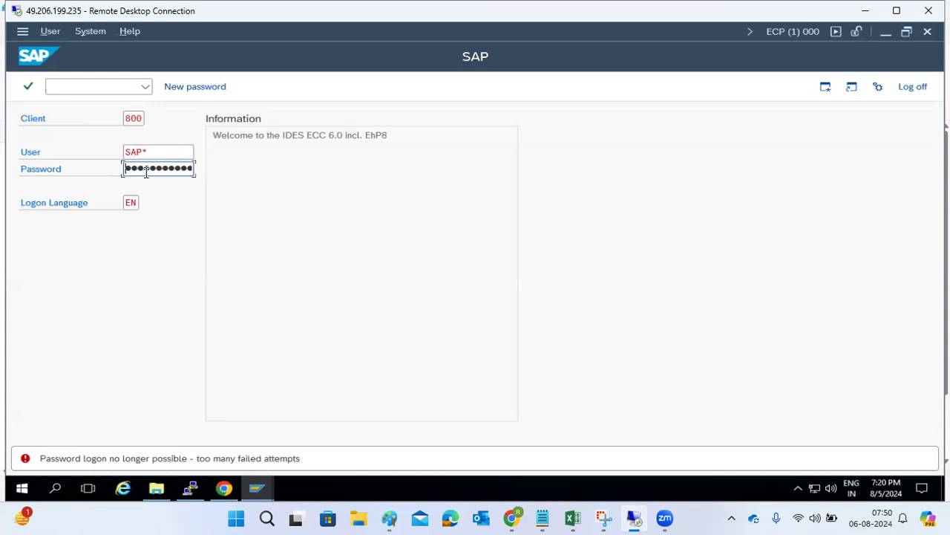
key(shift+Tab)
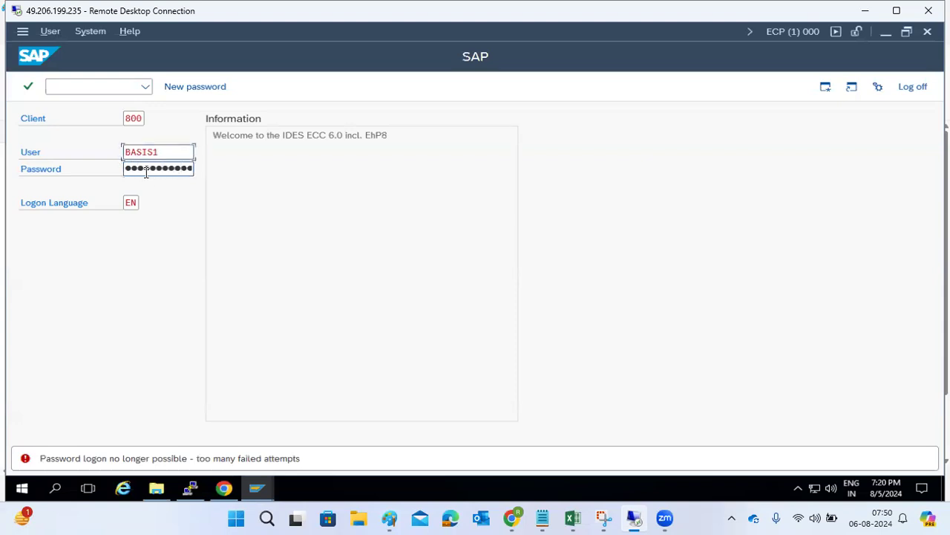
key(shift+Tab)
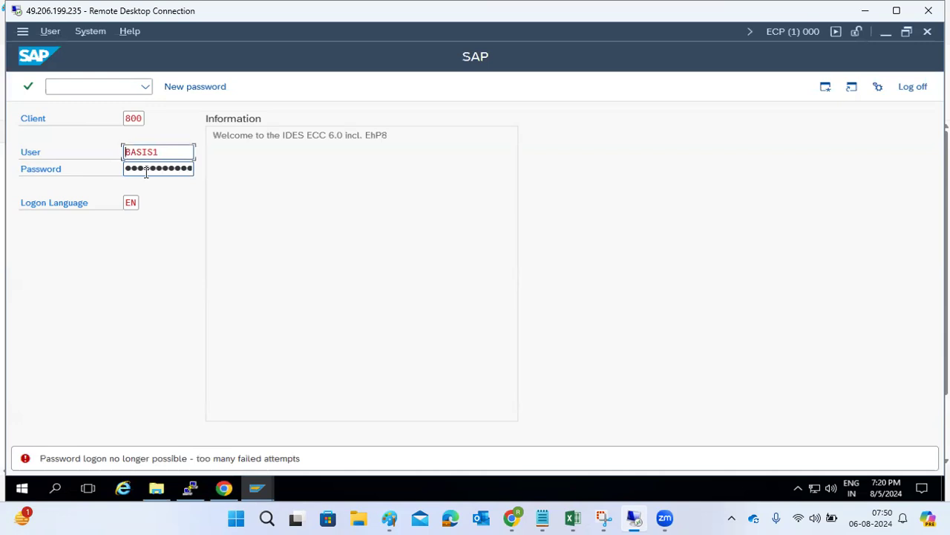
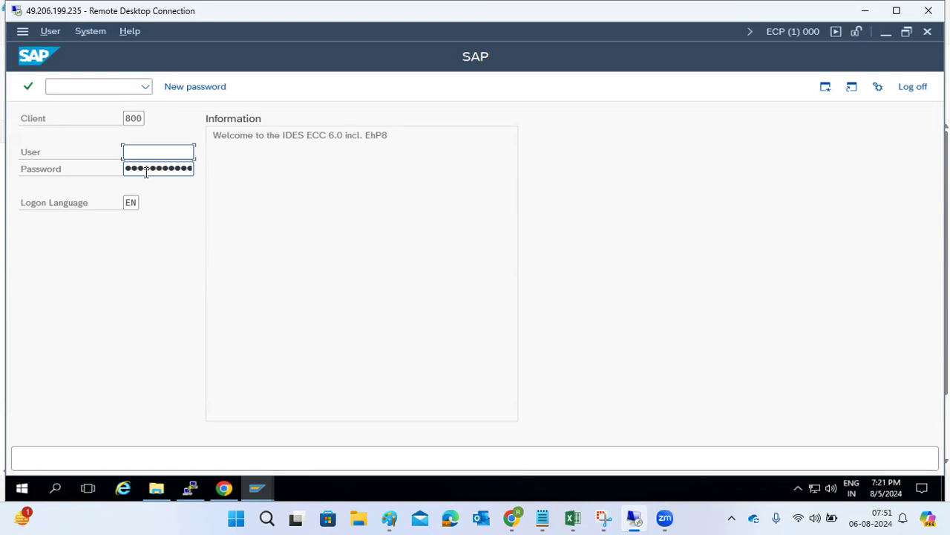
click(147, 171)
text(•••••)
- Display the system, client and application server information of the ECP logon session
click(751, 32)
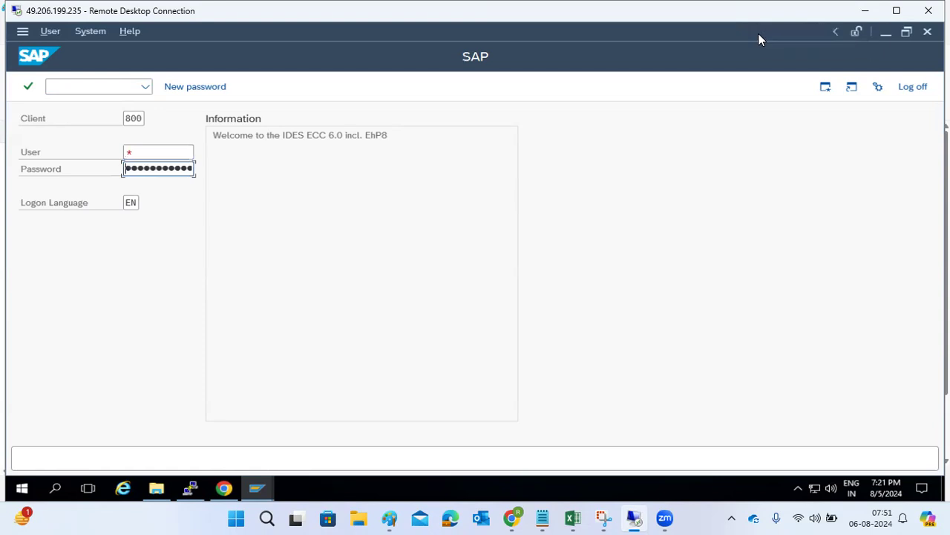
click(835, 32)
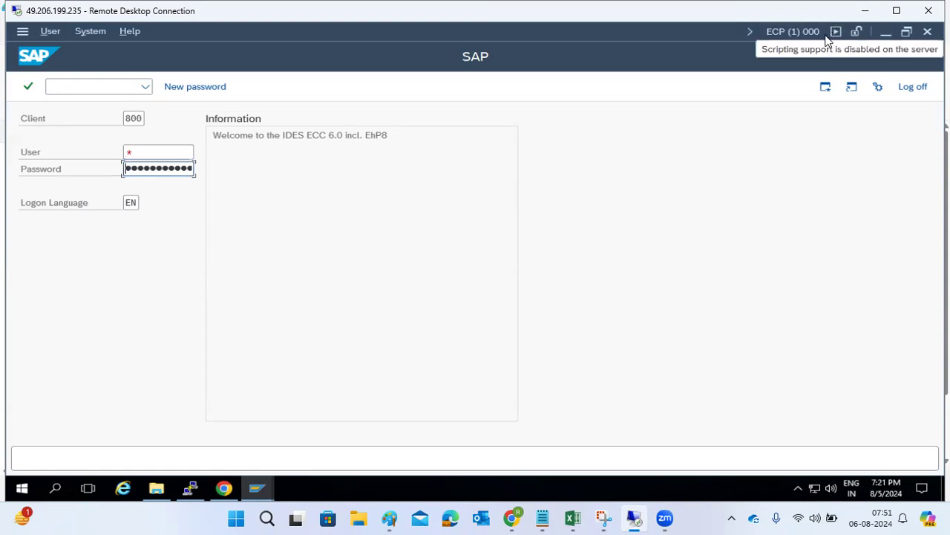
click(799, 32)
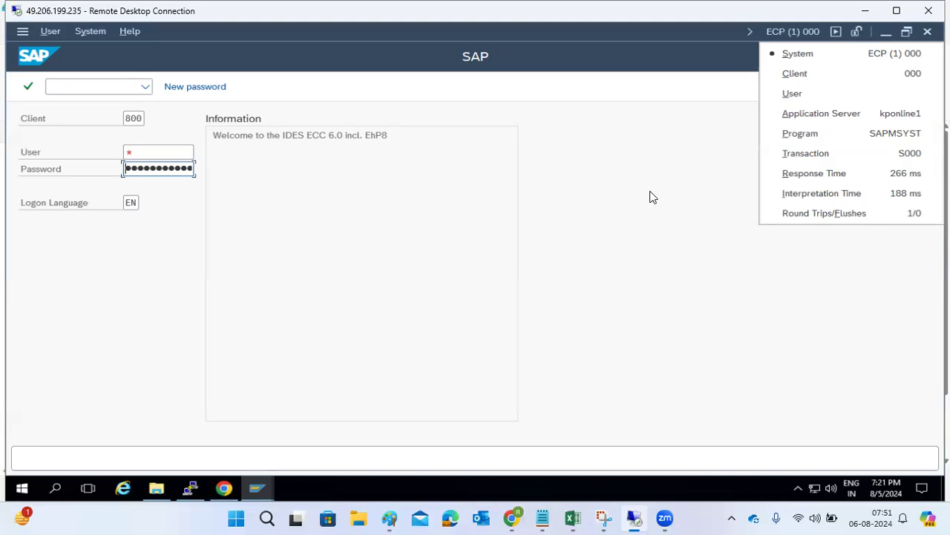
click(180, 242)
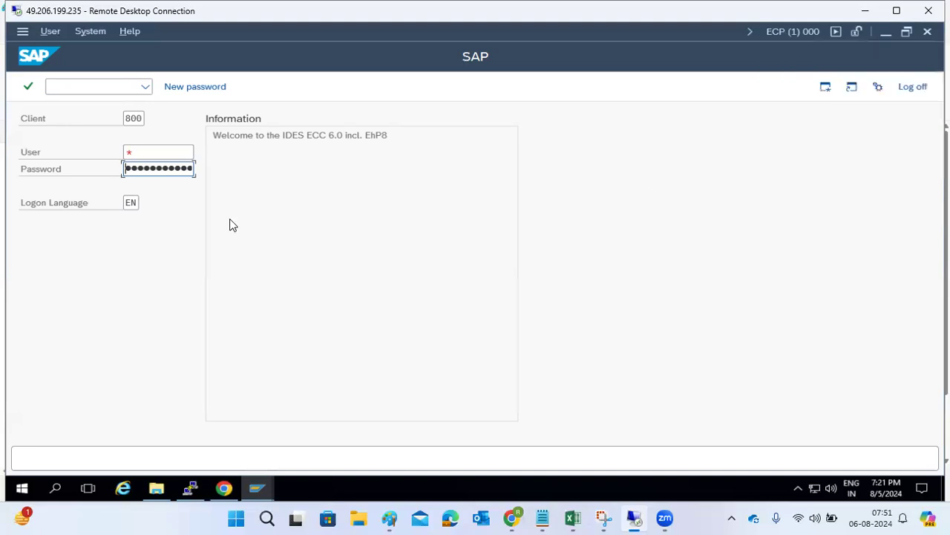
- Close the ECP logon window and select the SAP ECC IDES production connection in SAP Logon
click(927, 31)
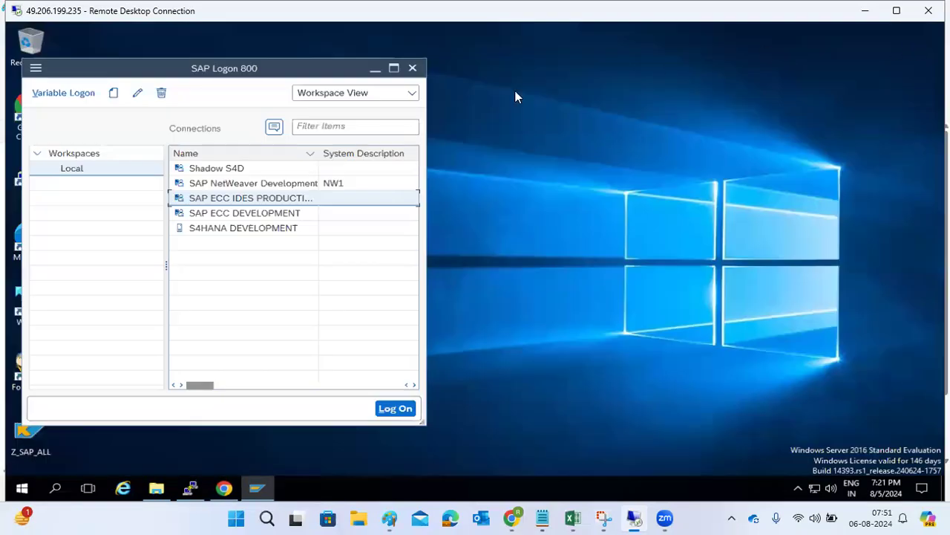
click(208, 214)
click(227, 197)
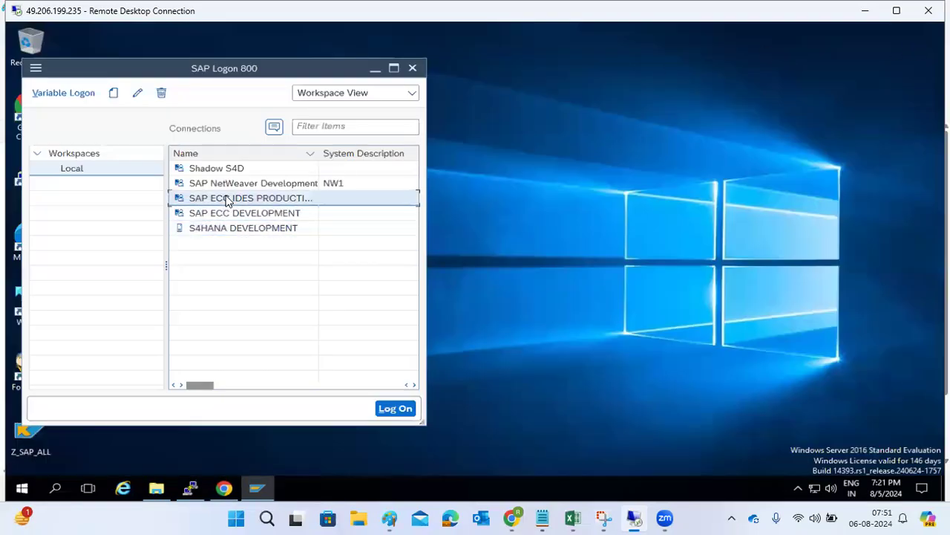
- Open the SAP ECC IDES production connection and log on to client 800 as user basis, entering the account password
click(229, 186)
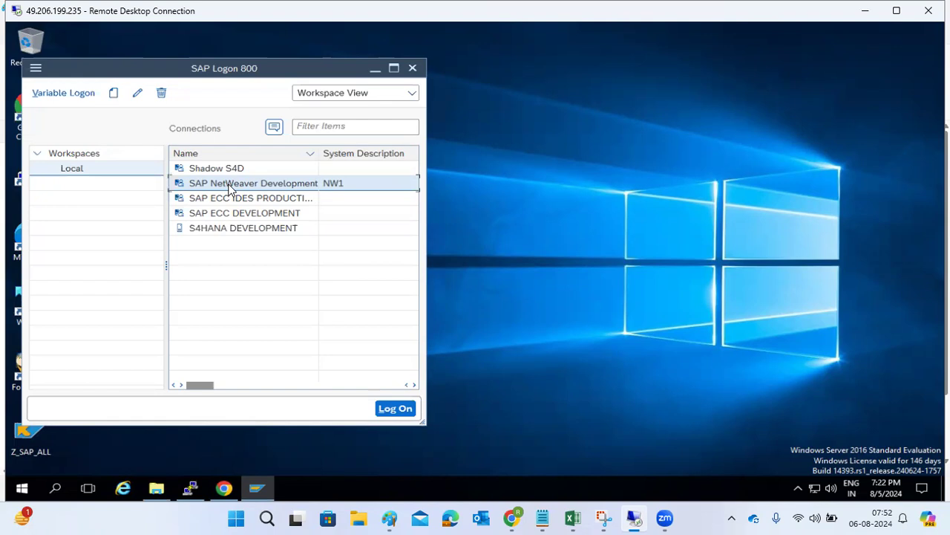
double_click(237, 199)
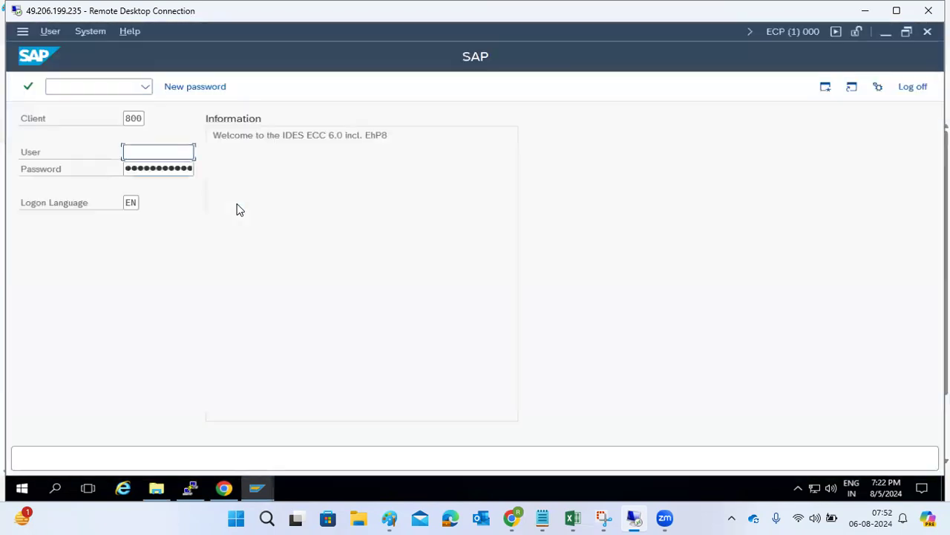
text(basis)
key(Tab)
text(*****)
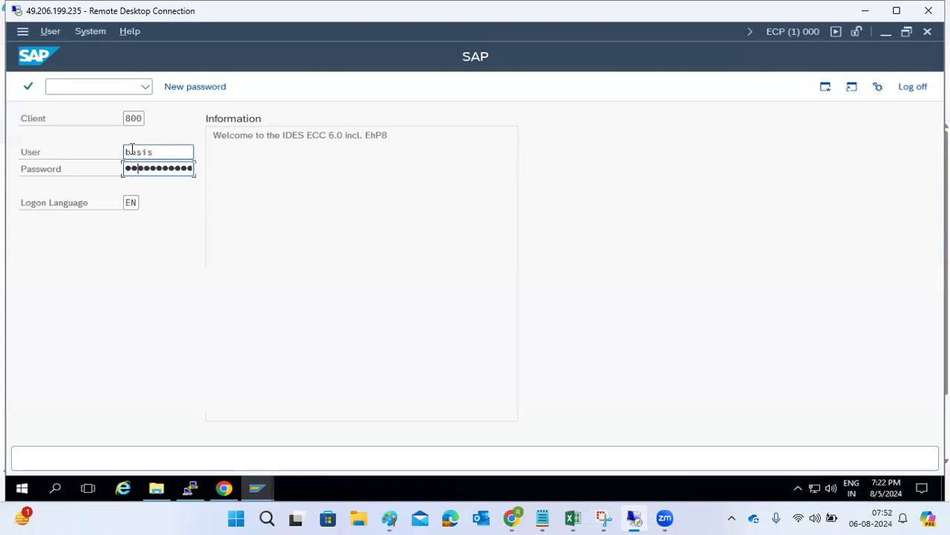
text(***)
key(Return)
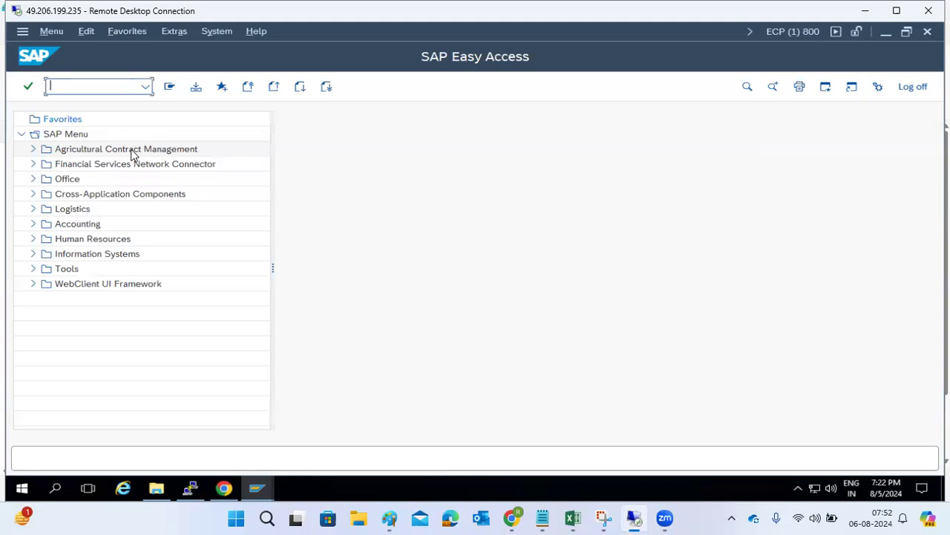
- Expand Master Data under Agricultural Contract Management and try to open its pricing approach, tolerance schedule, material master, spot-contract valuation points and valuation point transactions
click(33, 148)
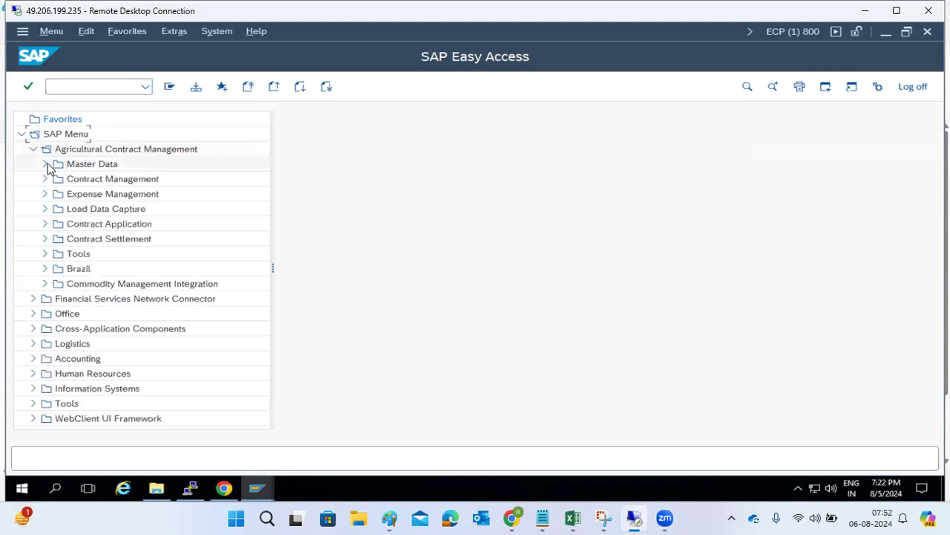
click(46, 164)
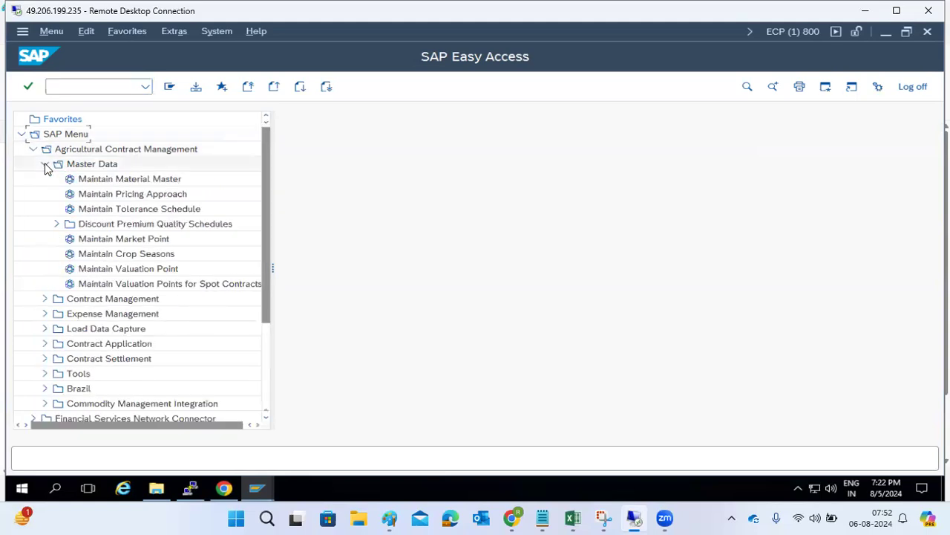
double_click(108, 194)
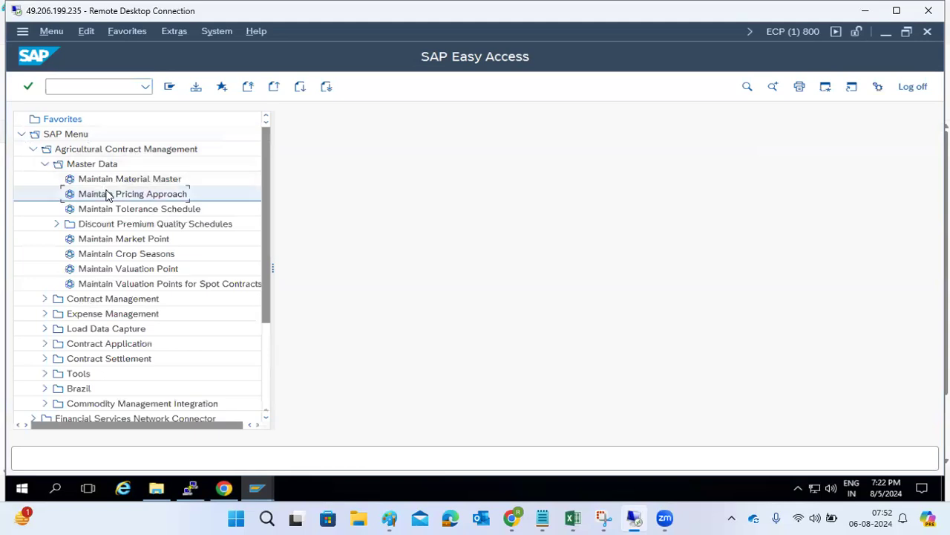
double_click(106, 209)
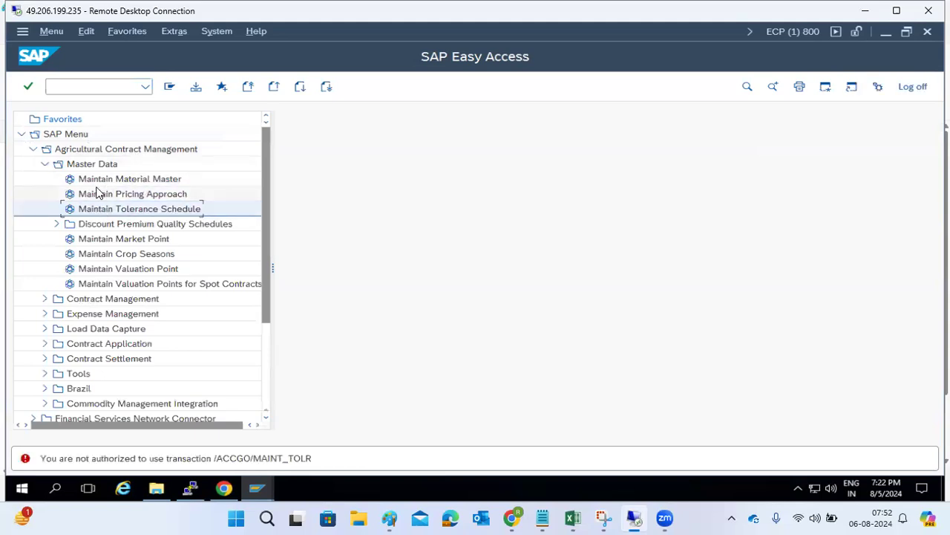
double_click(96, 180)
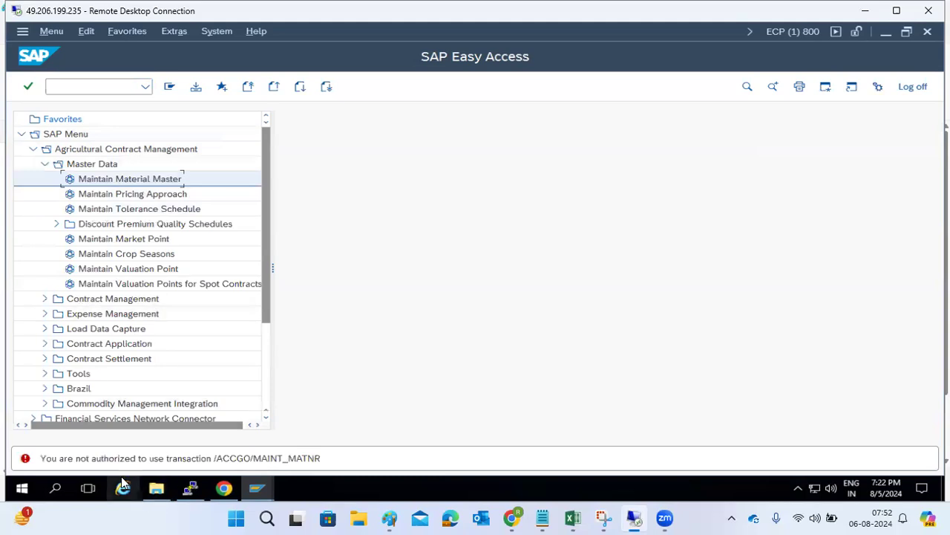
double_click(95, 283)
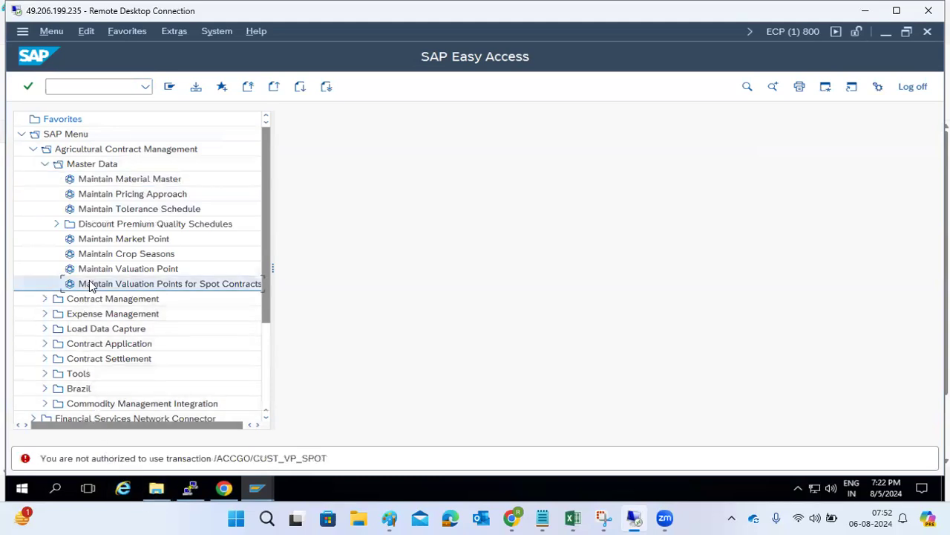
double_click(95, 269)
- Try to run the role maintenance transaction PFCG
click(79, 86)
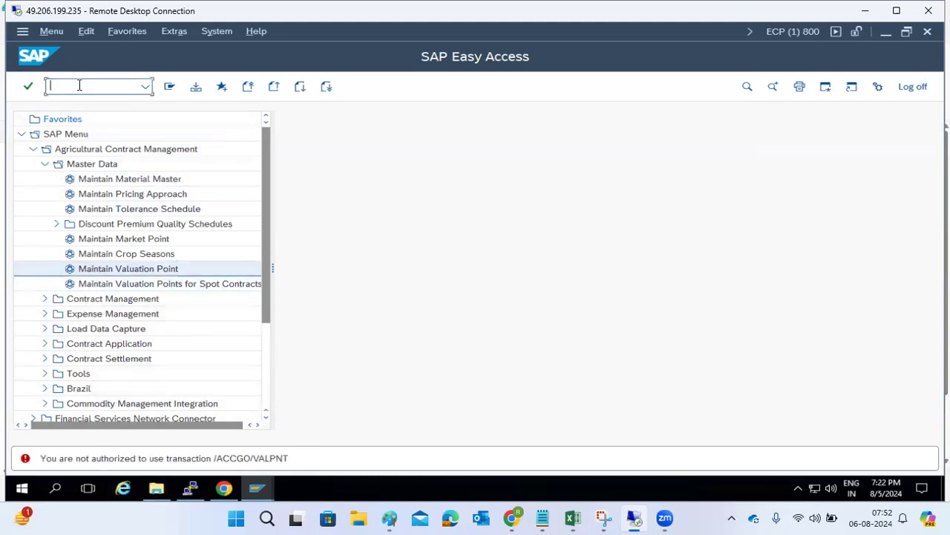
text(PFCG)
key(Return)
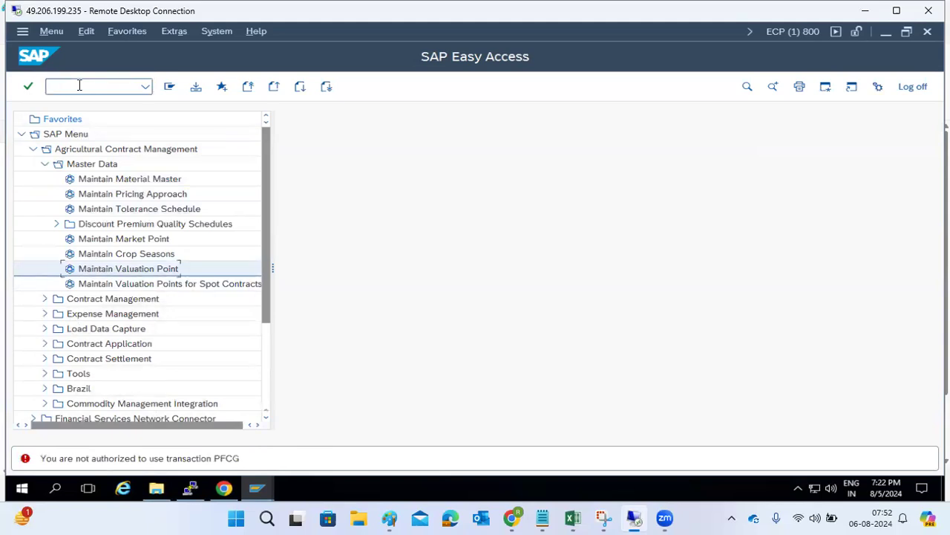
- Log off from ECP client 800, confirming the log-off, and close SAP Logon
click(926, 32)
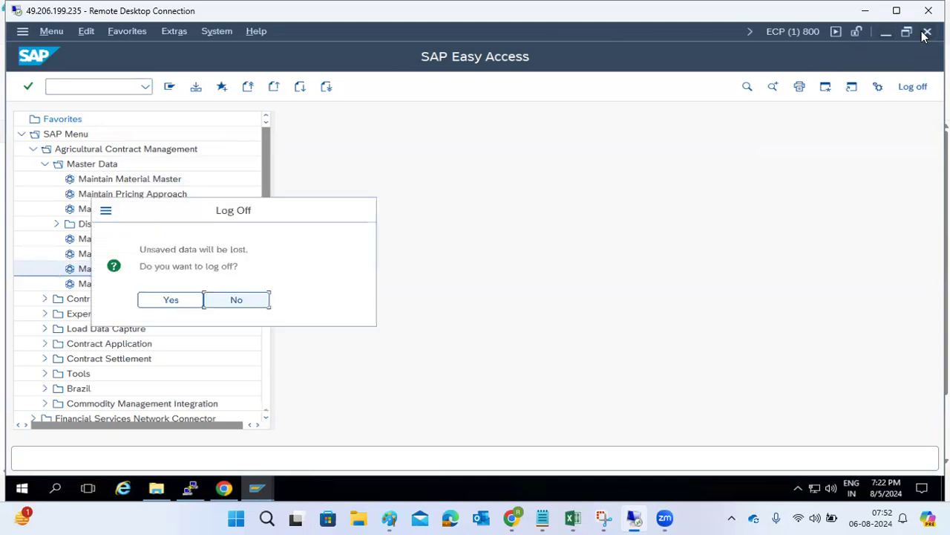
click(184, 303)
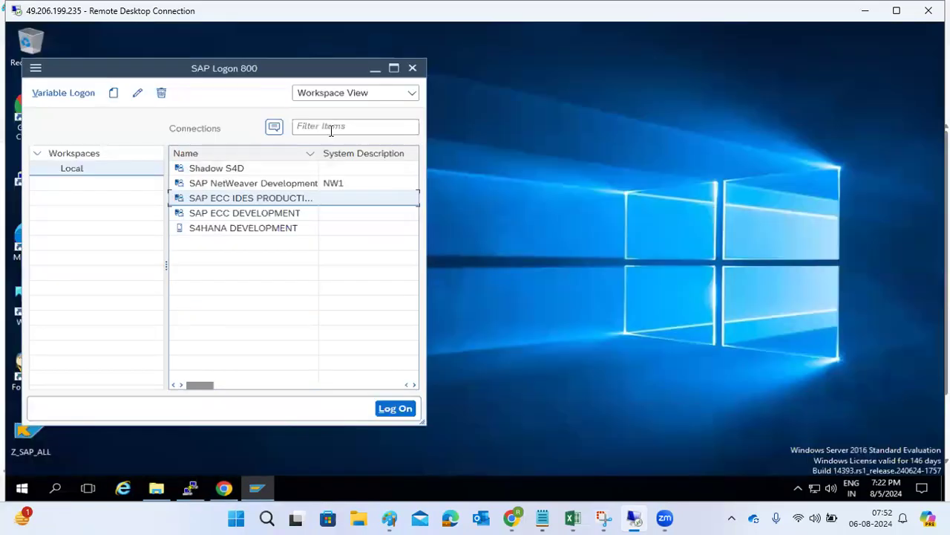
click(413, 69)
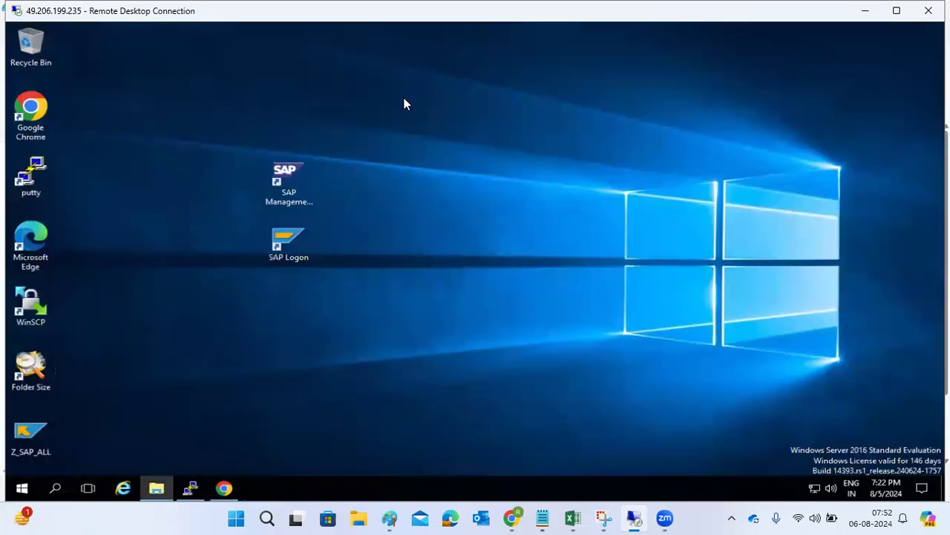